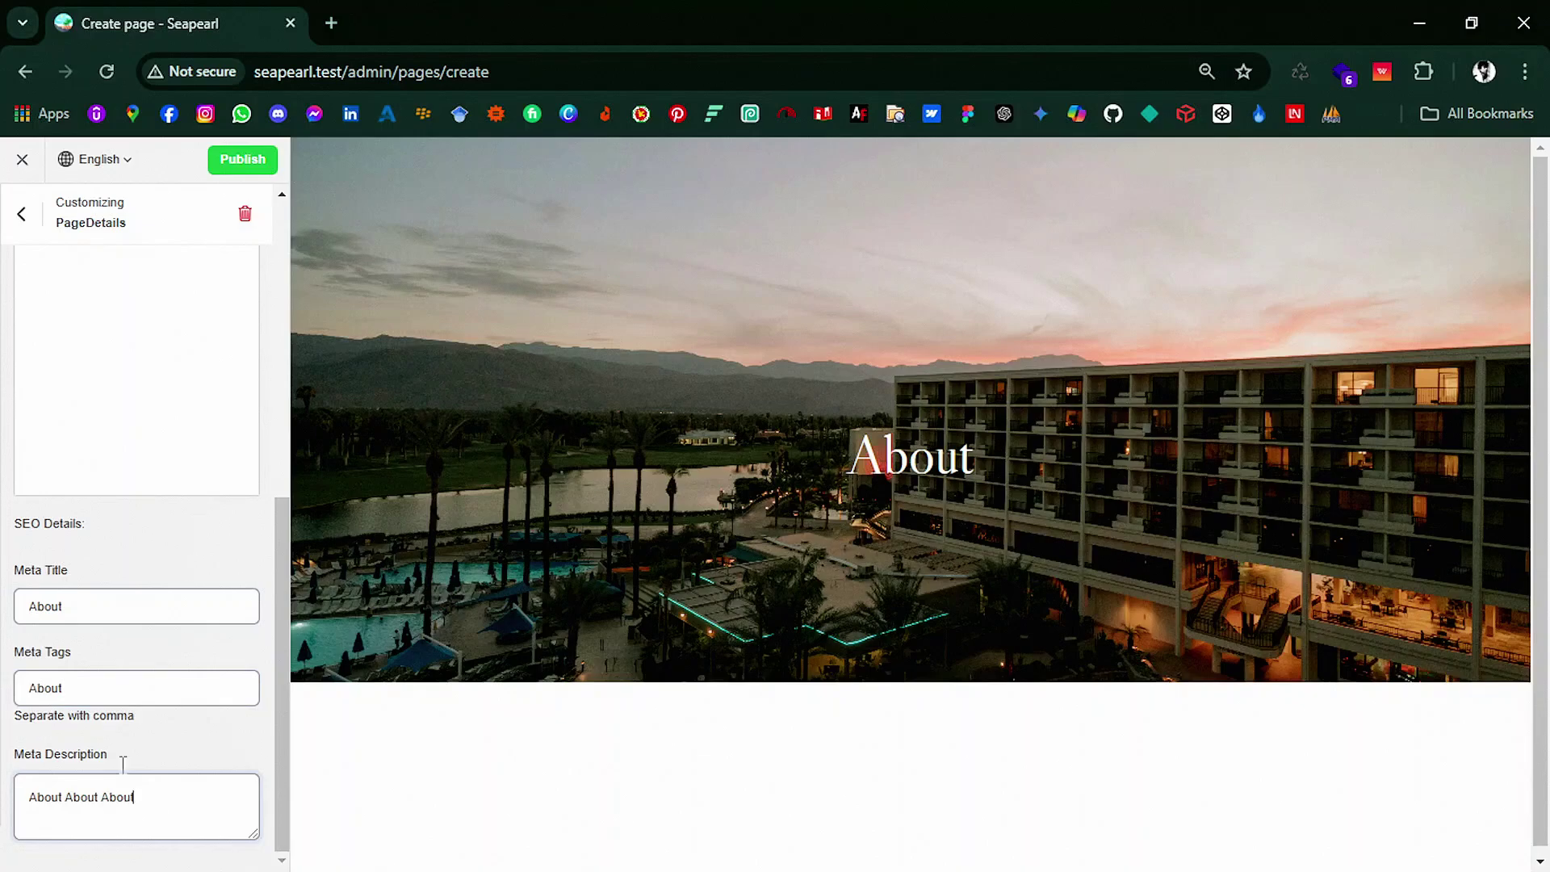
Step: Add a Header section to the About page
{"action": "left_click", "coordinate": [22, 214]}
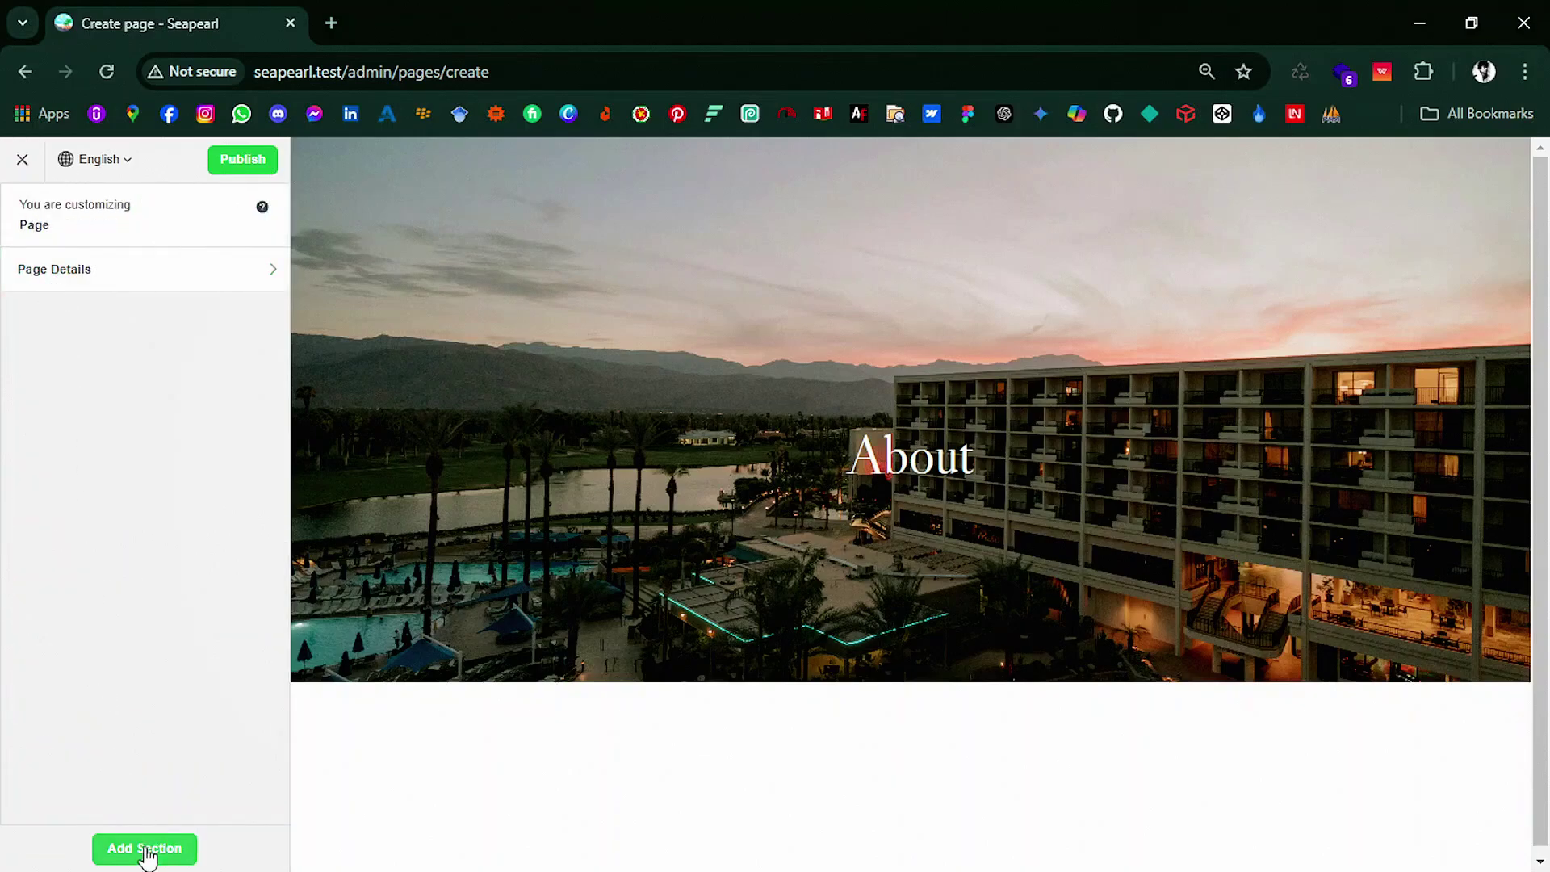
{"action": "left_click", "coordinate": [148, 850]}
{"action": "left_click", "coordinate": [190, 305]}
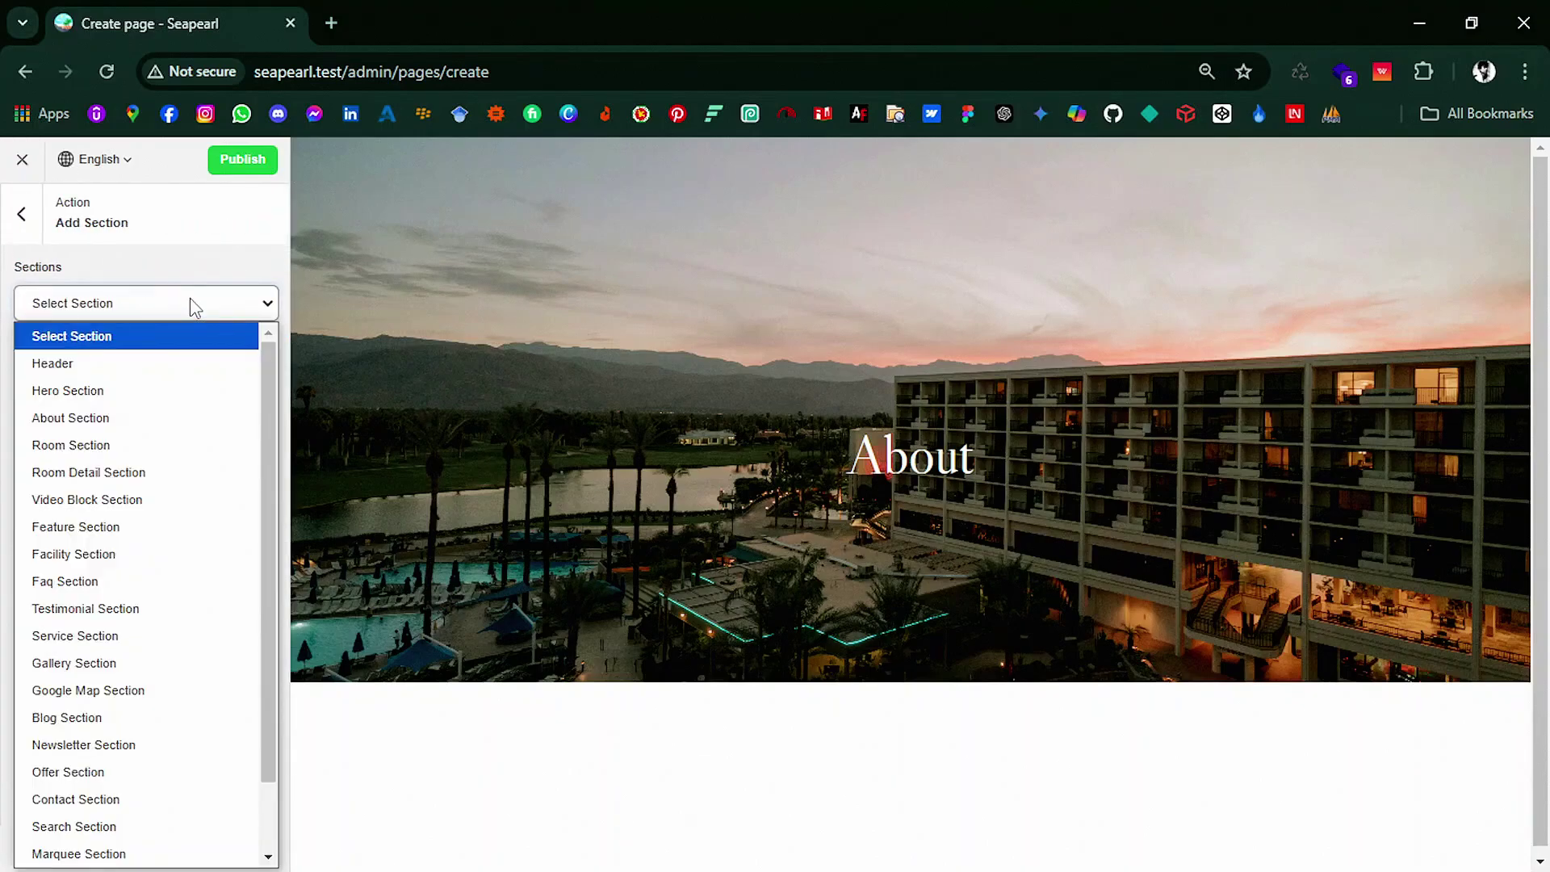
{"action": "left_click", "coordinate": [173, 363]}
{"action": "left_click", "coordinate": [171, 361]}
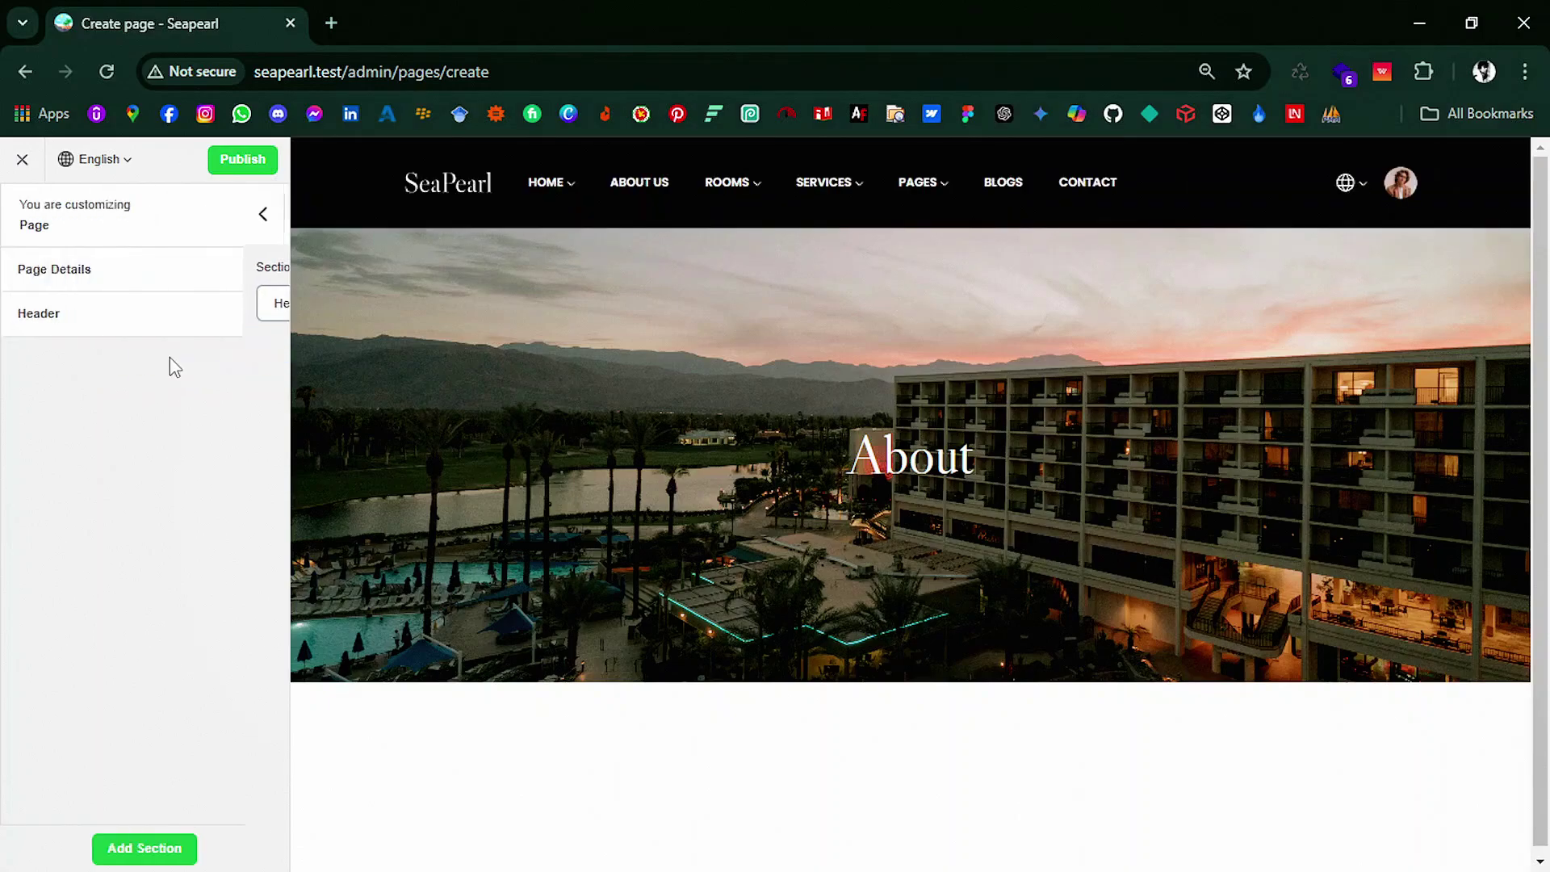
Step: Set the header to Layout 2 at full width with a 'Contact' action button
{"action": "left_click", "coordinate": [253, 311]}
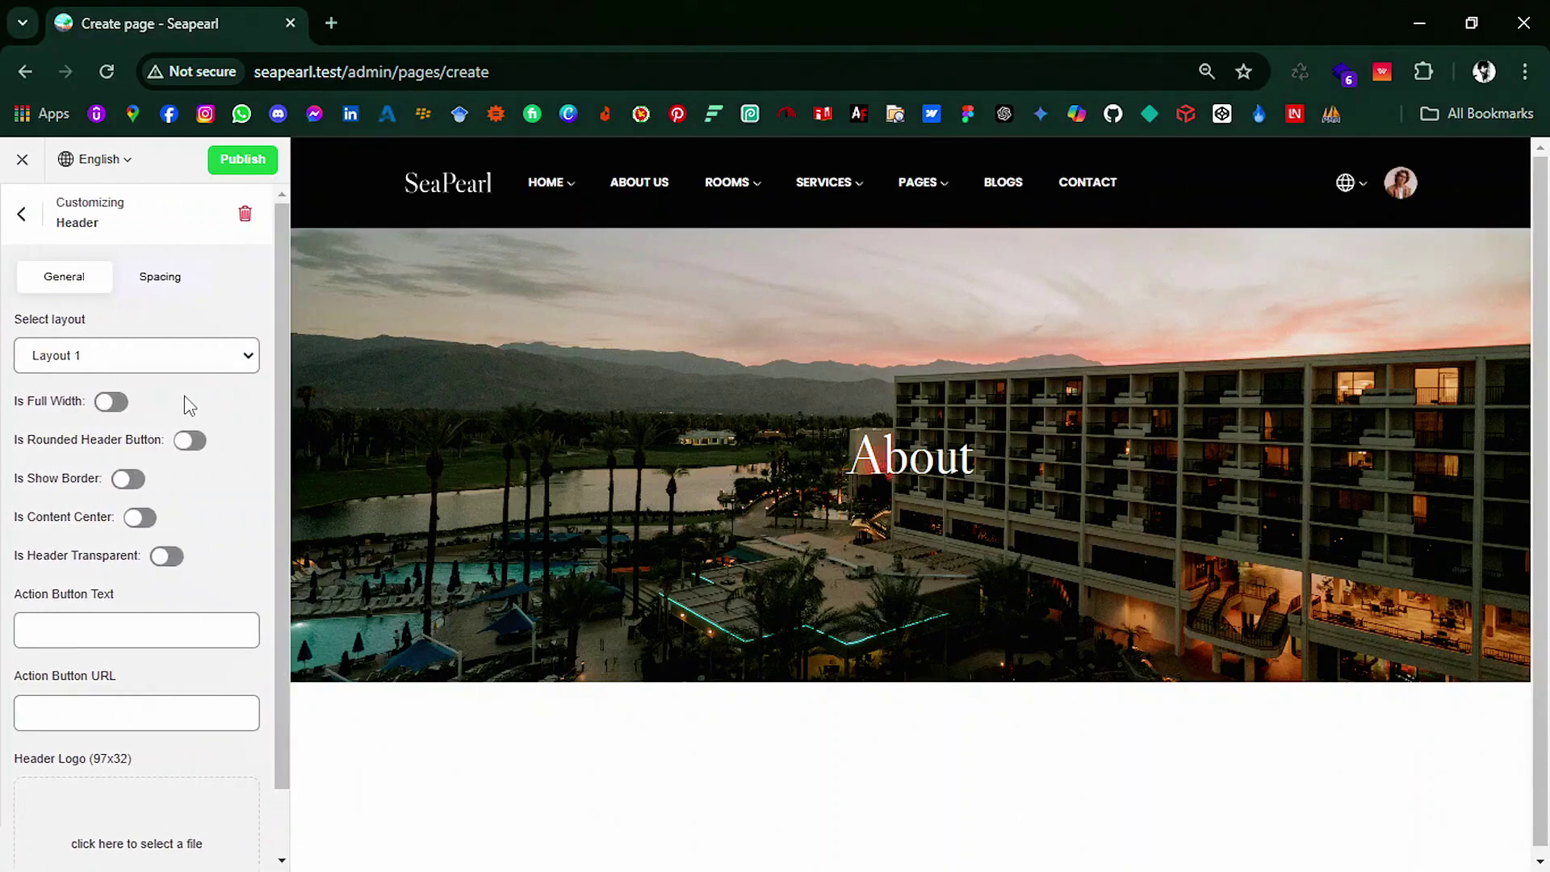
{"action": "left_click", "coordinate": [144, 369]}
{"action": "left_click", "coordinate": [135, 405]}
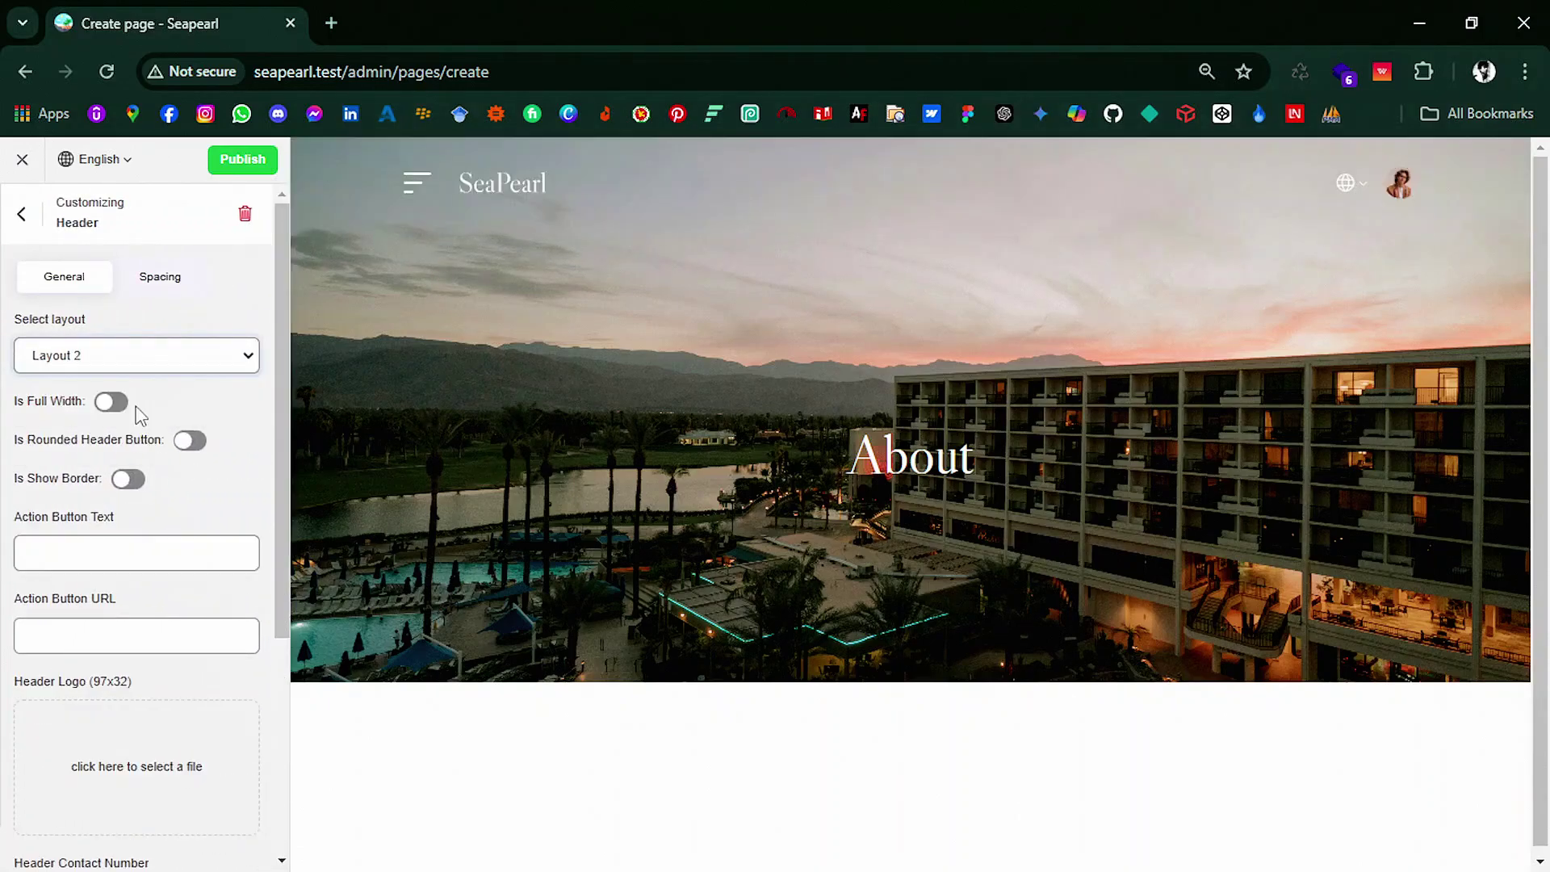
{"action": "left_click", "coordinate": [103, 403]}
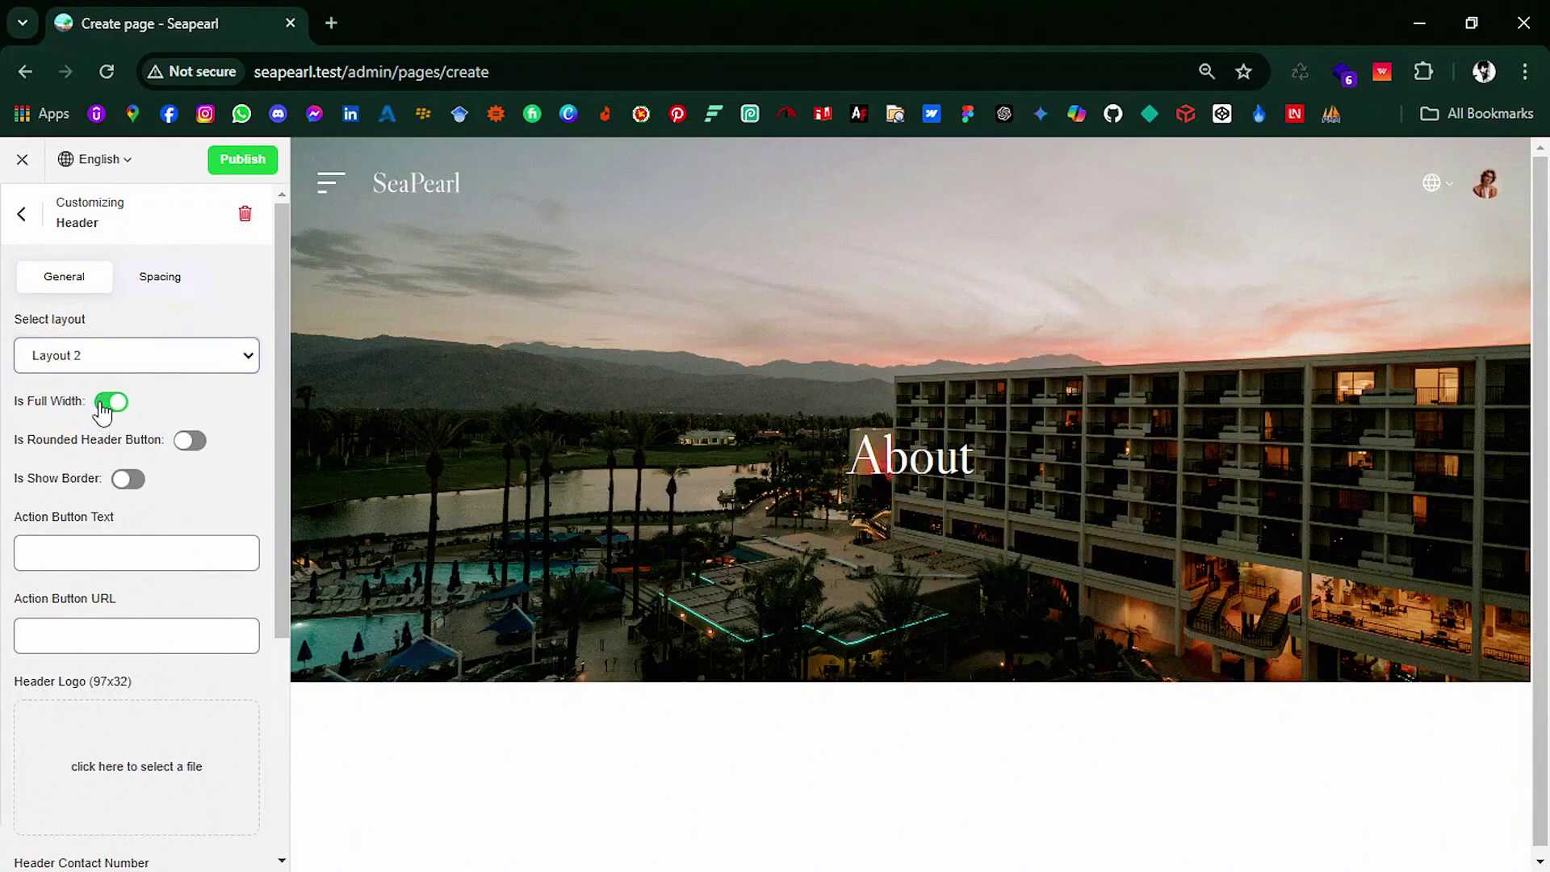
{"action": "type", "text": "Contact"}
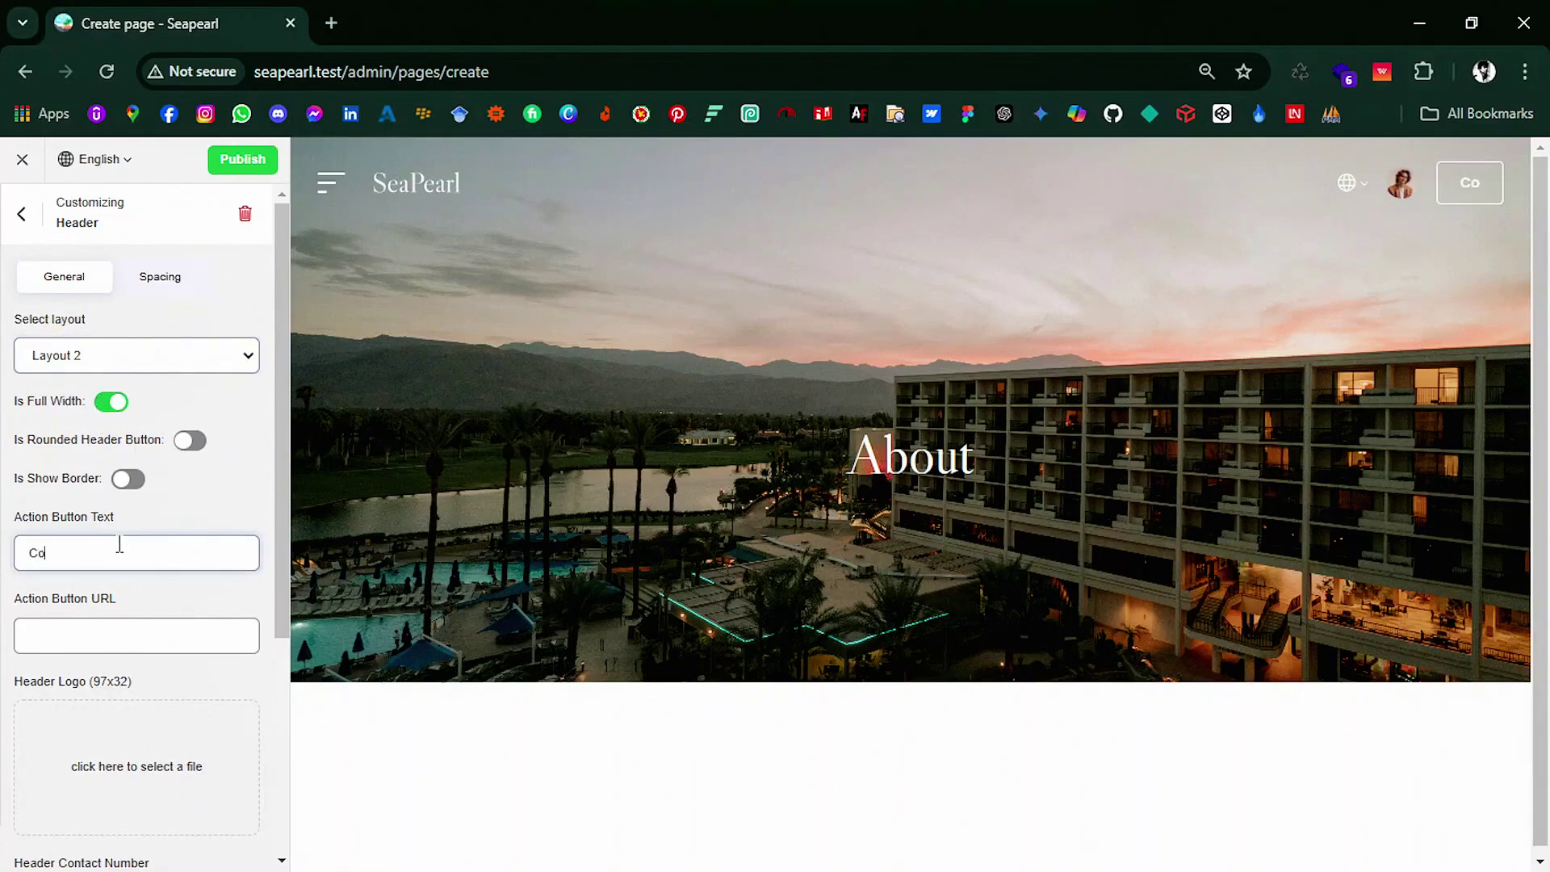
{"action": "left_click", "coordinate": [133, 640]}
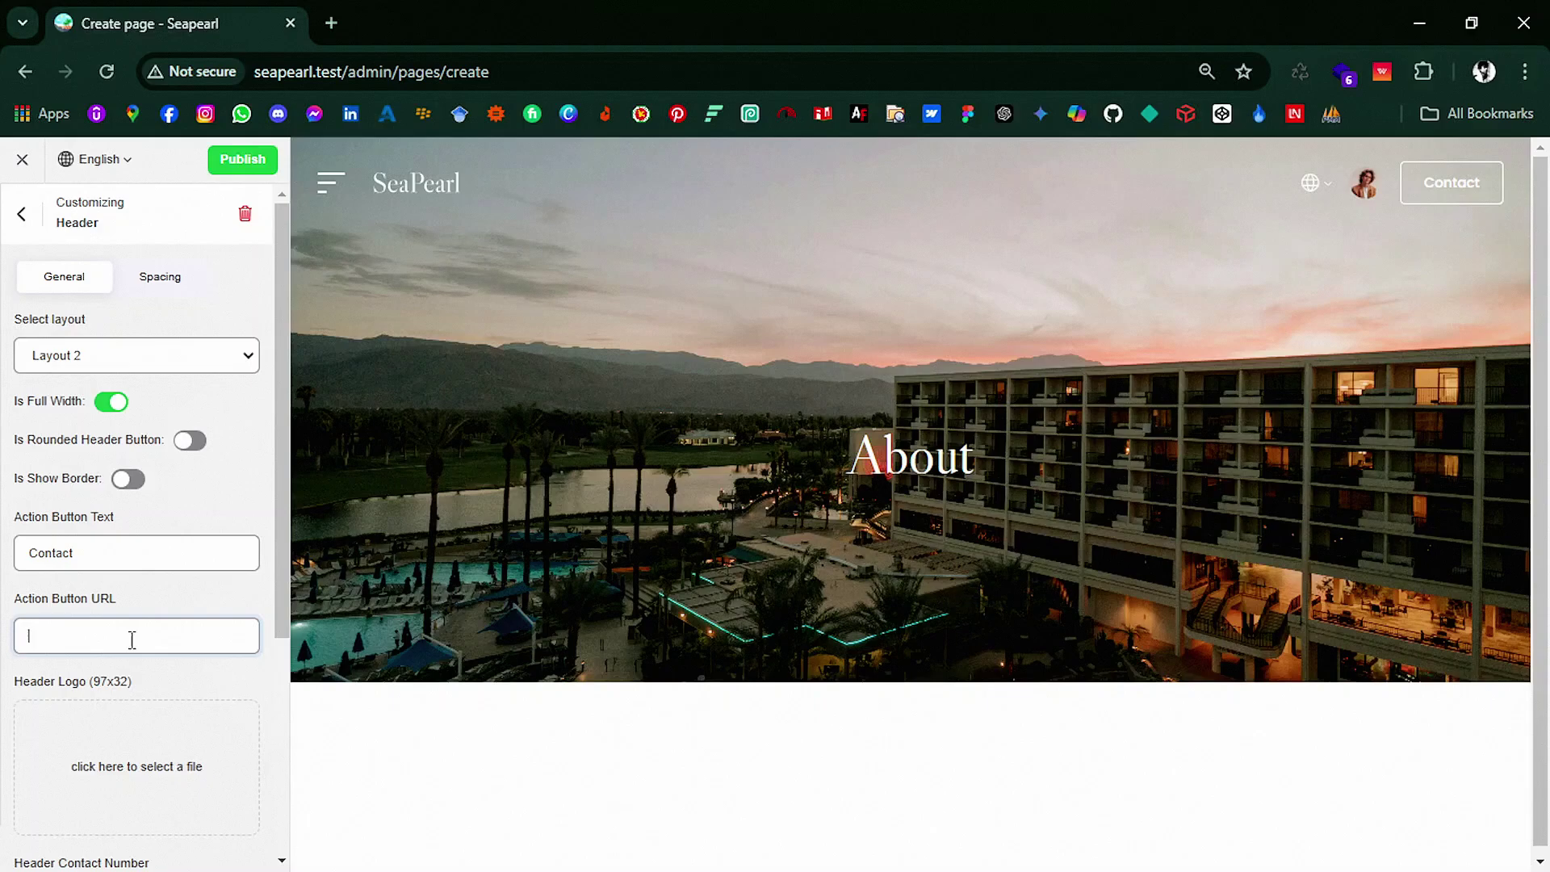
{"action": "scroll", "coordinate": [128, 757], "scroll_direction": "down", "scroll_amount": 4}
{"action": "scroll", "coordinate": [125, 751], "scroll_direction": "up", "scroll_amount": 4}
{"action": "left_click", "coordinate": [35, 226]}
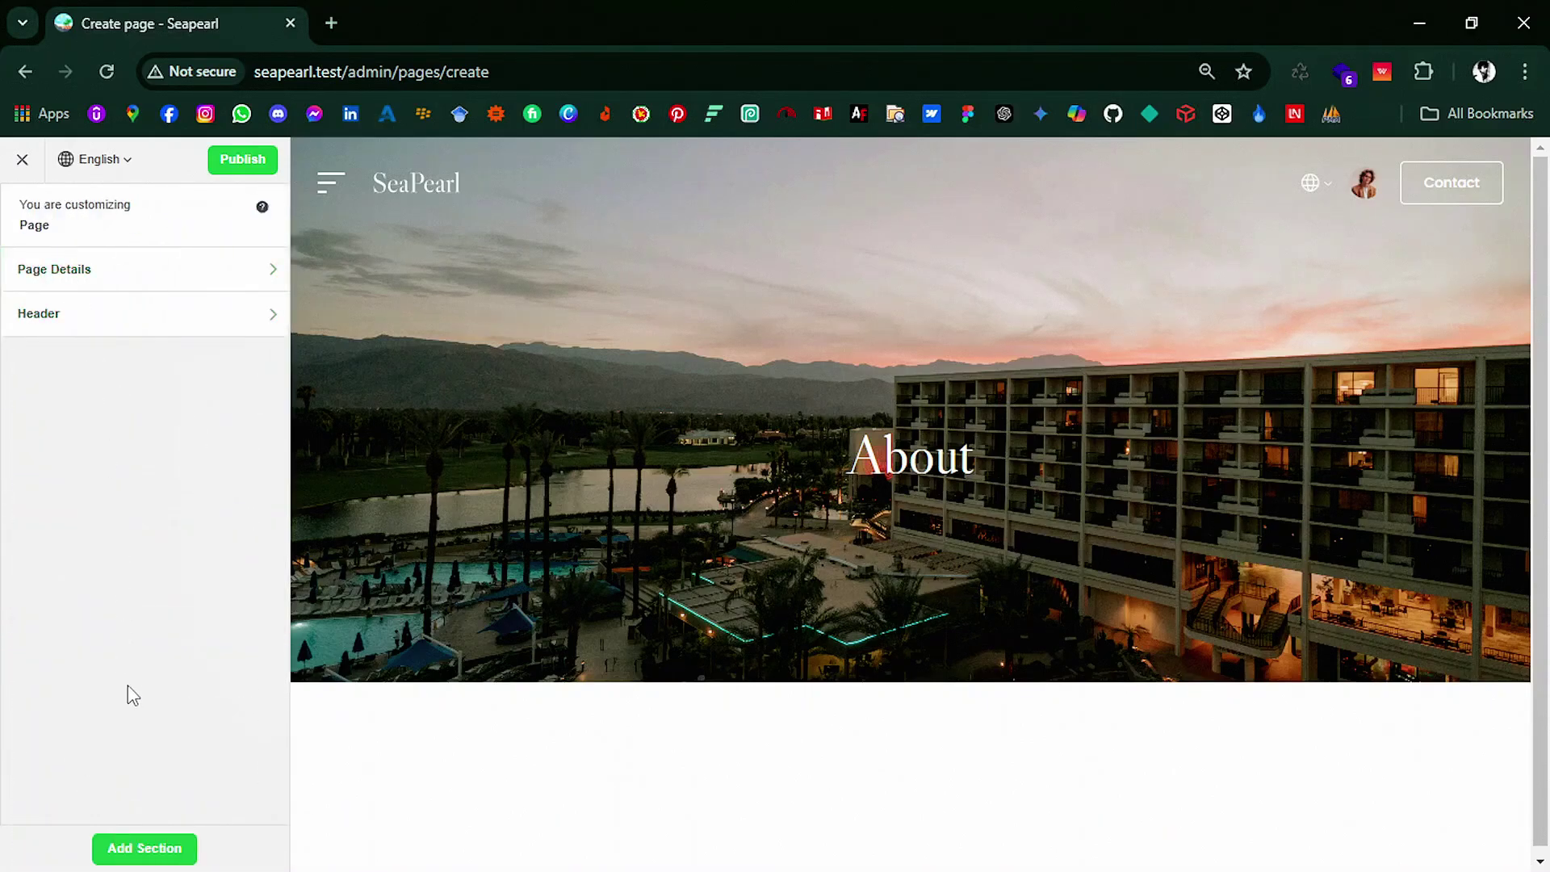
Step: Add an About Section to the page using Layout 9
{"action": "left_click", "coordinate": [146, 849]}
{"action": "left_click", "coordinate": [186, 315]}
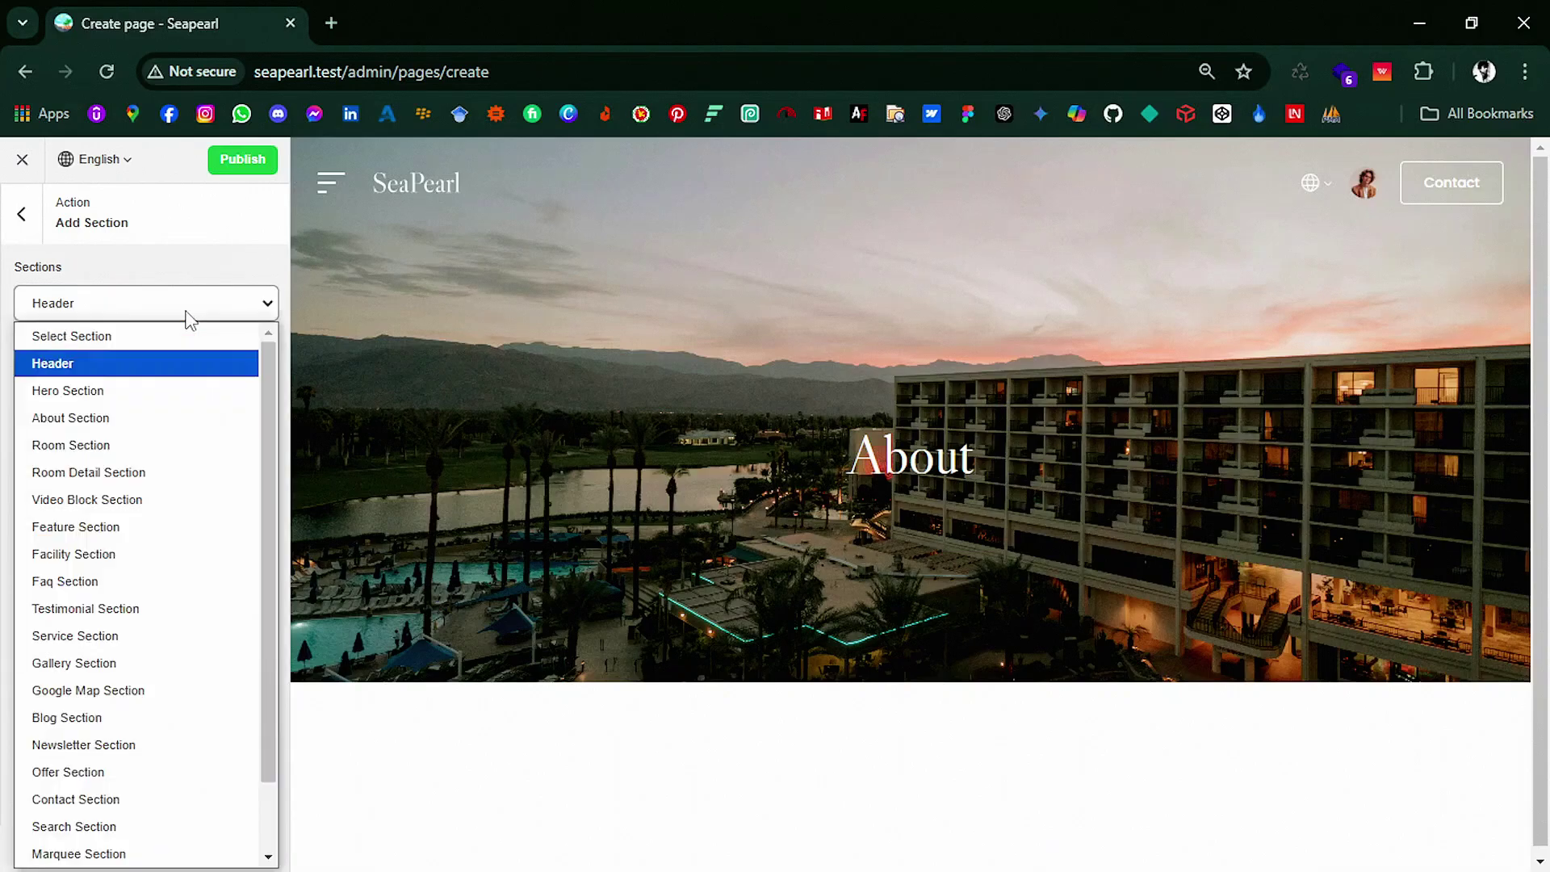
{"action": "left_click", "coordinate": [194, 417]}
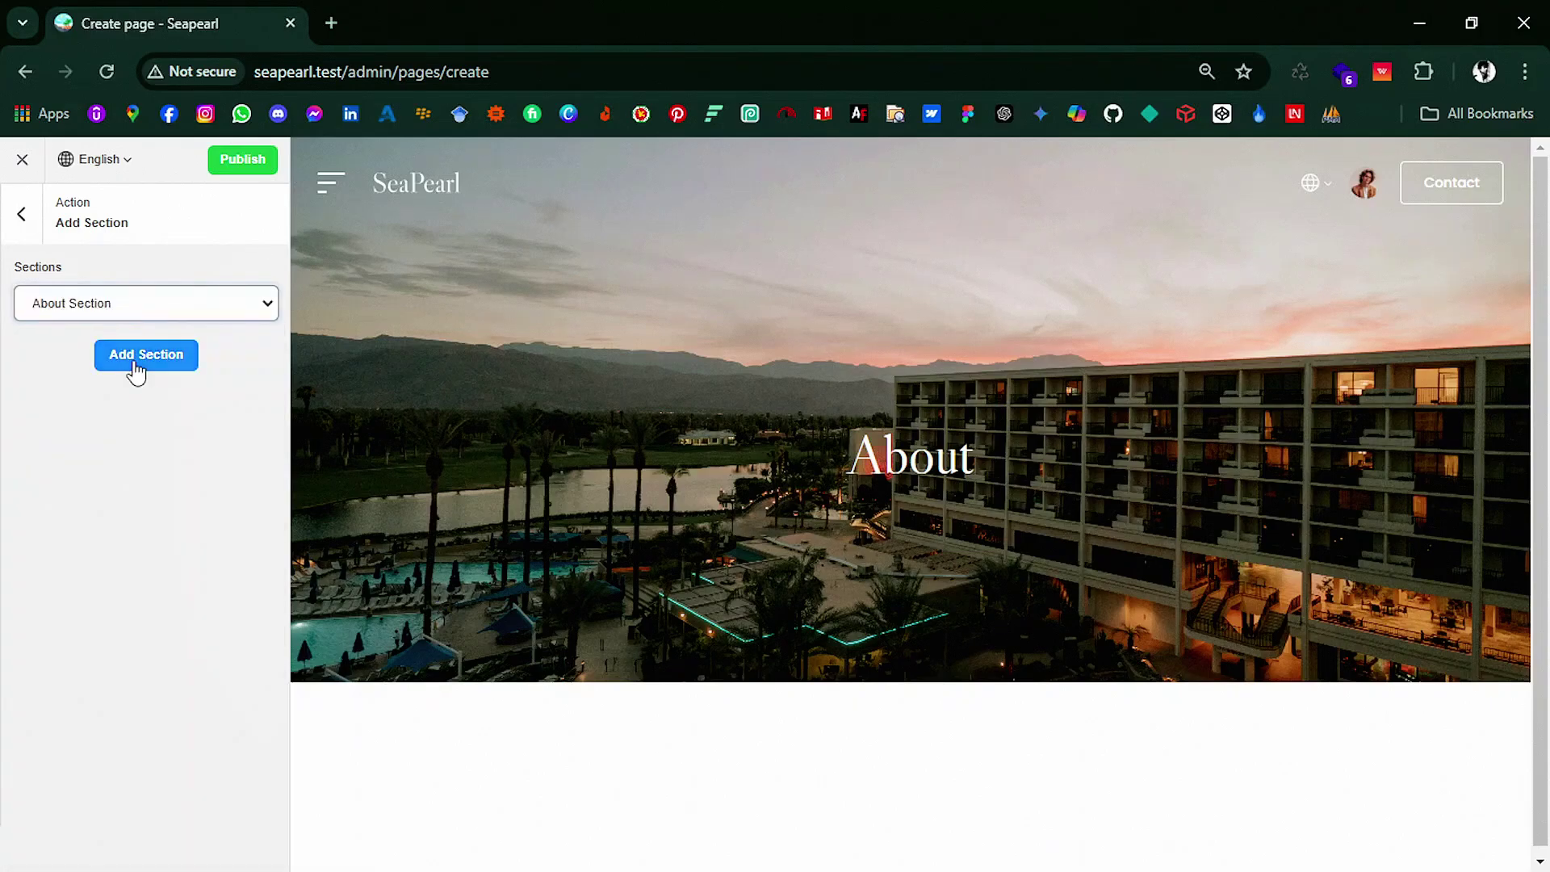
{"action": "left_click", "coordinate": [134, 361]}
{"action": "left_click", "coordinate": [134, 373]}
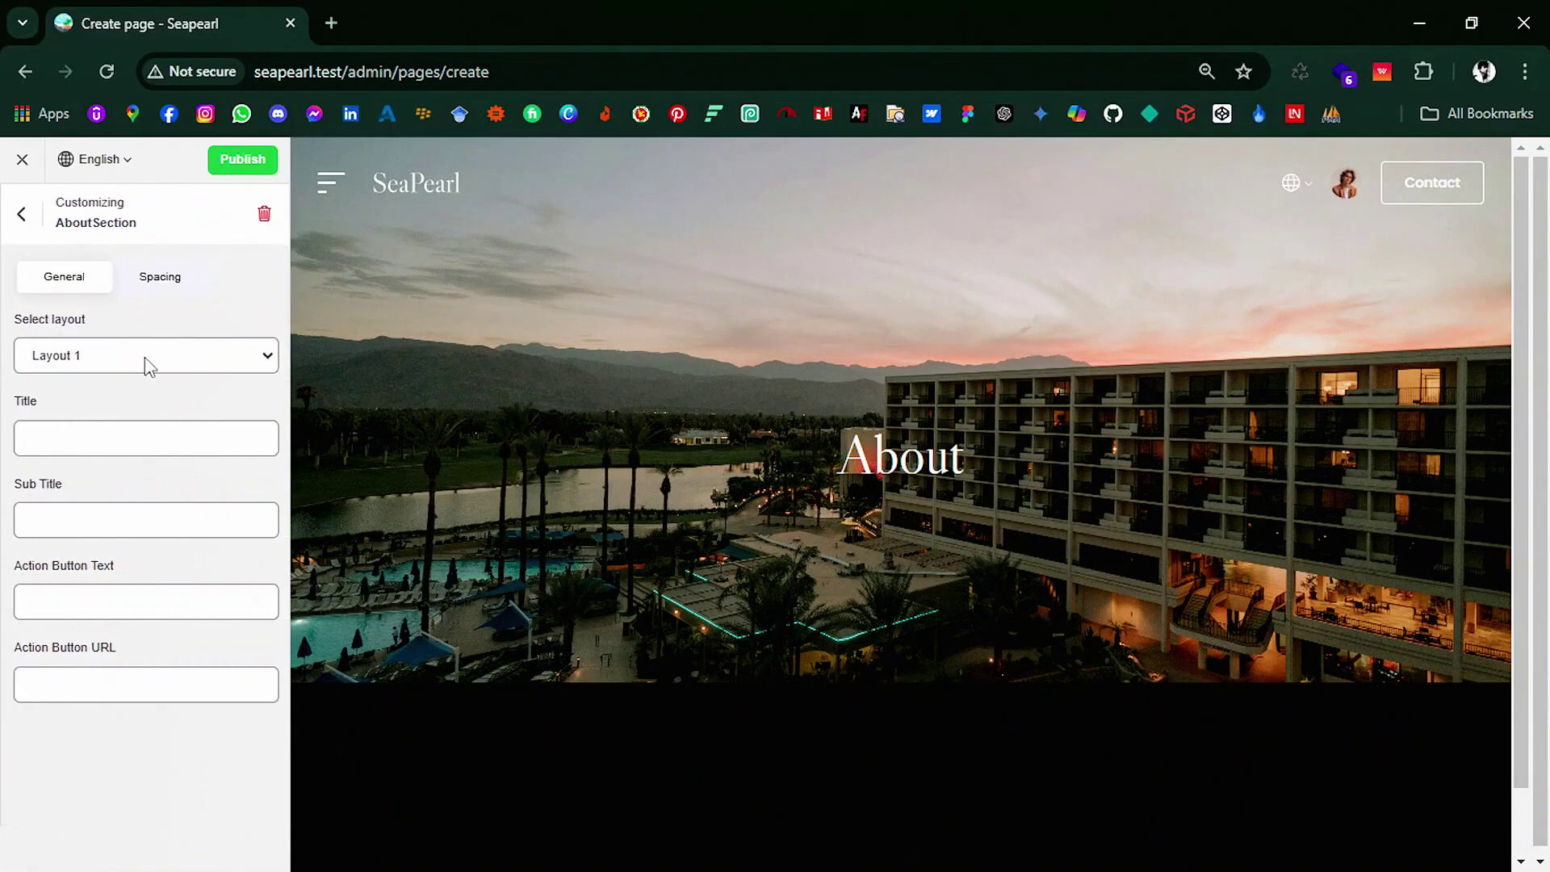
{"action": "left_click", "coordinate": [145, 360]}
{"action": "left_click", "coordinate": [162, 604]}
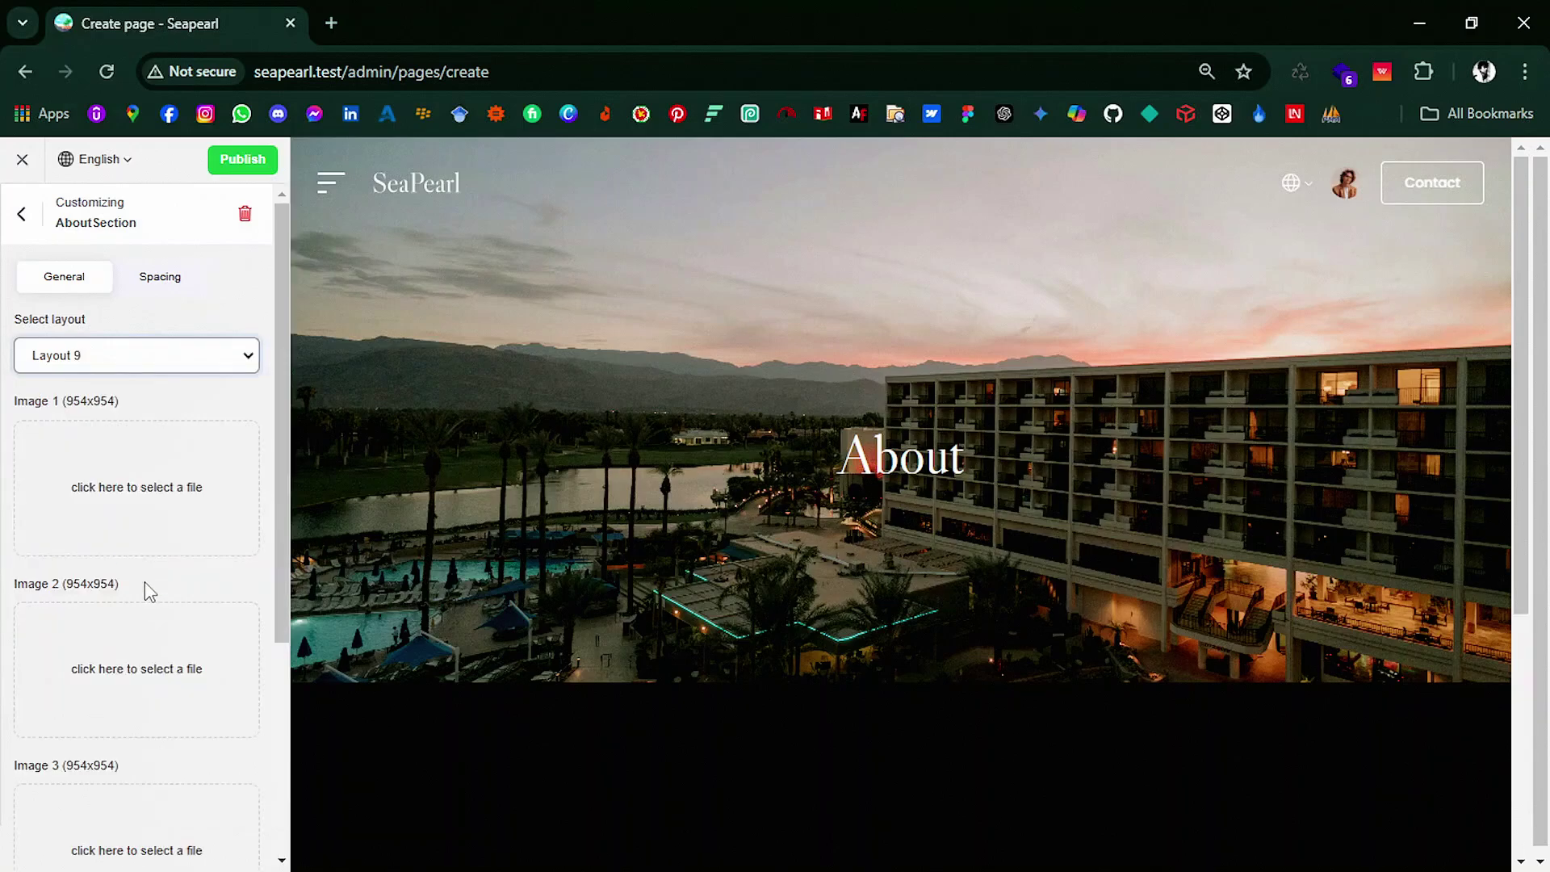
Step: Insert the infinity pool, soap and towel, and seaside pool photos as Images 1–3
{"action": "left_click", "coordinate": [134, 466]}
{"action": "scroll", "coordinate": [420, 610], "scroll_direction": "down", "scroll_amount": 5}
{"action": "left_click", "coordinate": [412, 422]}
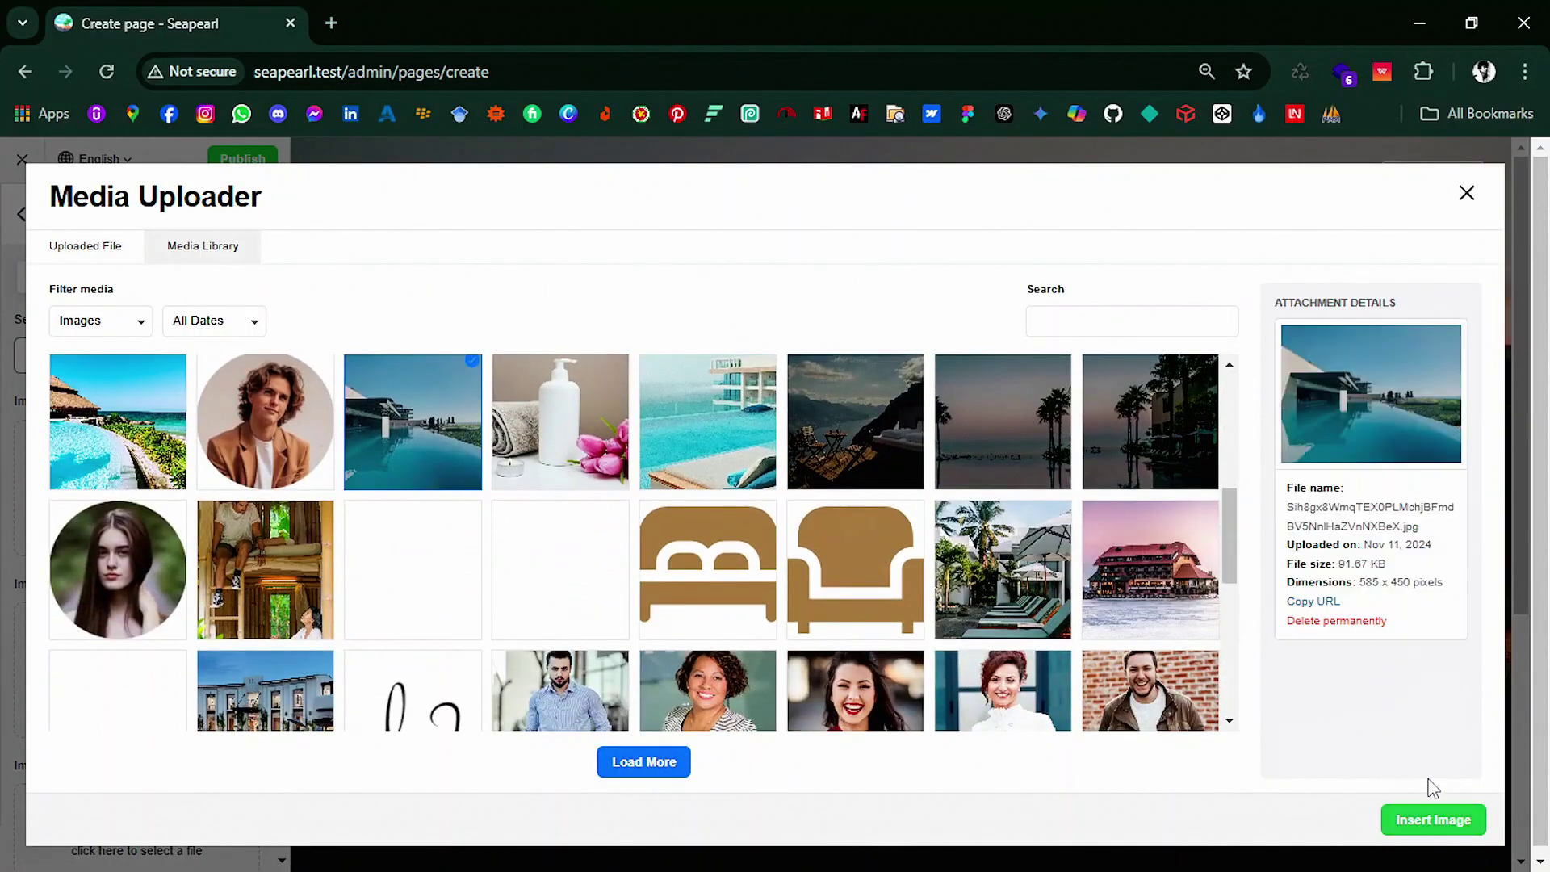
{"action": "left_click", "coordinate": [1433, 819]}
{"action": "left_click", "coordinate": [208, 487]}
{"action": "scroll", "coordinate": [681, 654], "scroll_direction": "down", "scroll_amount": 3}
{"action": "left_click", "coordinate": [610, 646]}
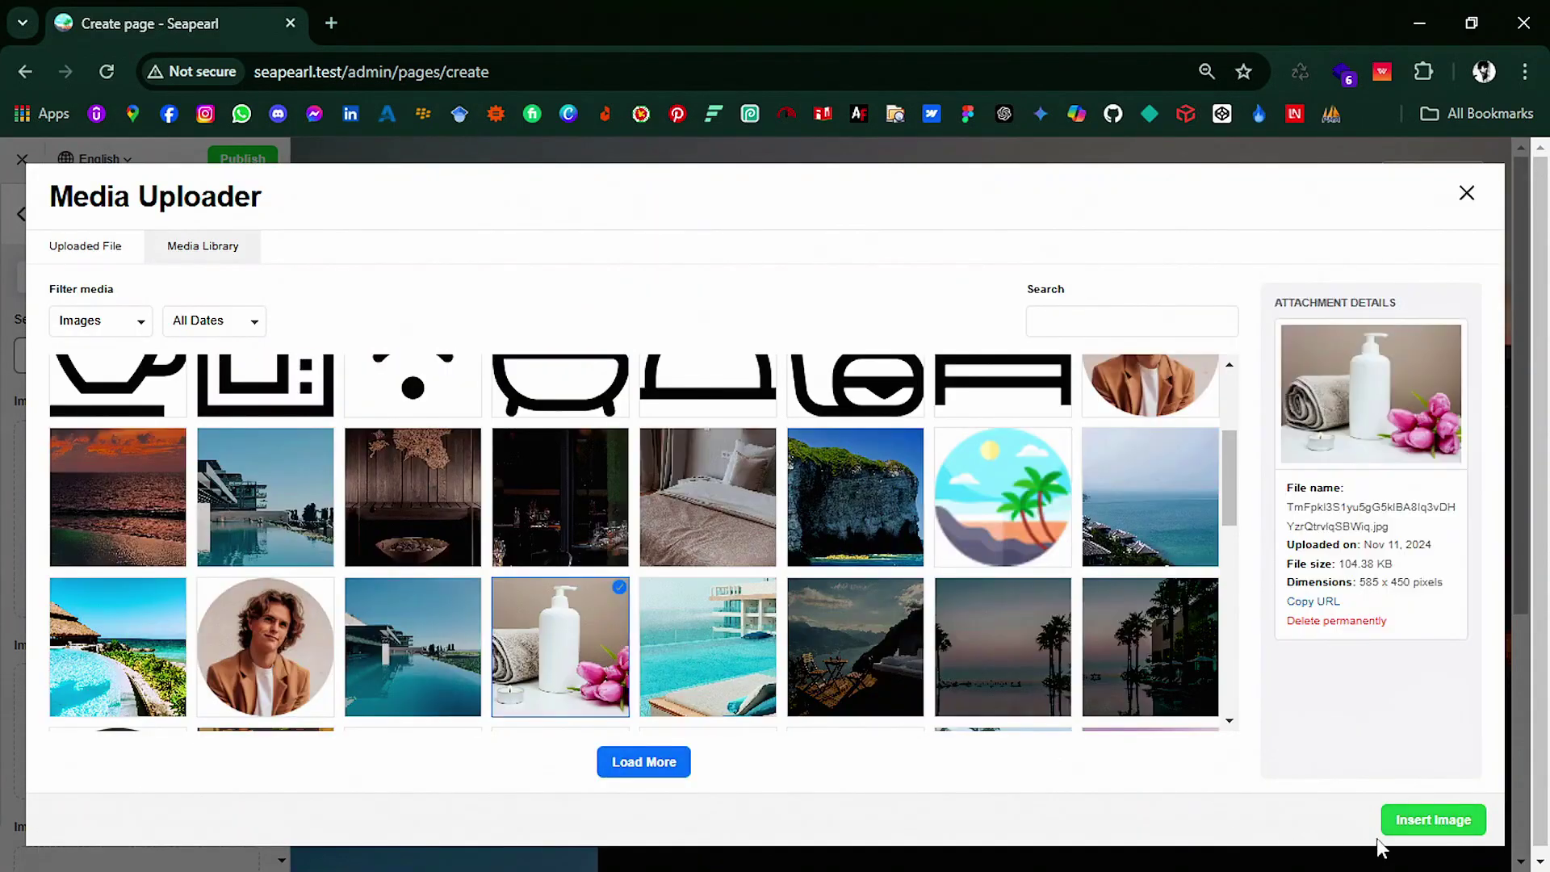
{"action": "left_click", "coordinate": [1421, 820]}
{"action": "scroll", "coordinate": [113, 758], "scroll_direction": "down", "scroll_amount": 4}
{"action": "scroll", "coordinate": [751, 690], "scroll_direction": "down", "scroll_amount": 5}
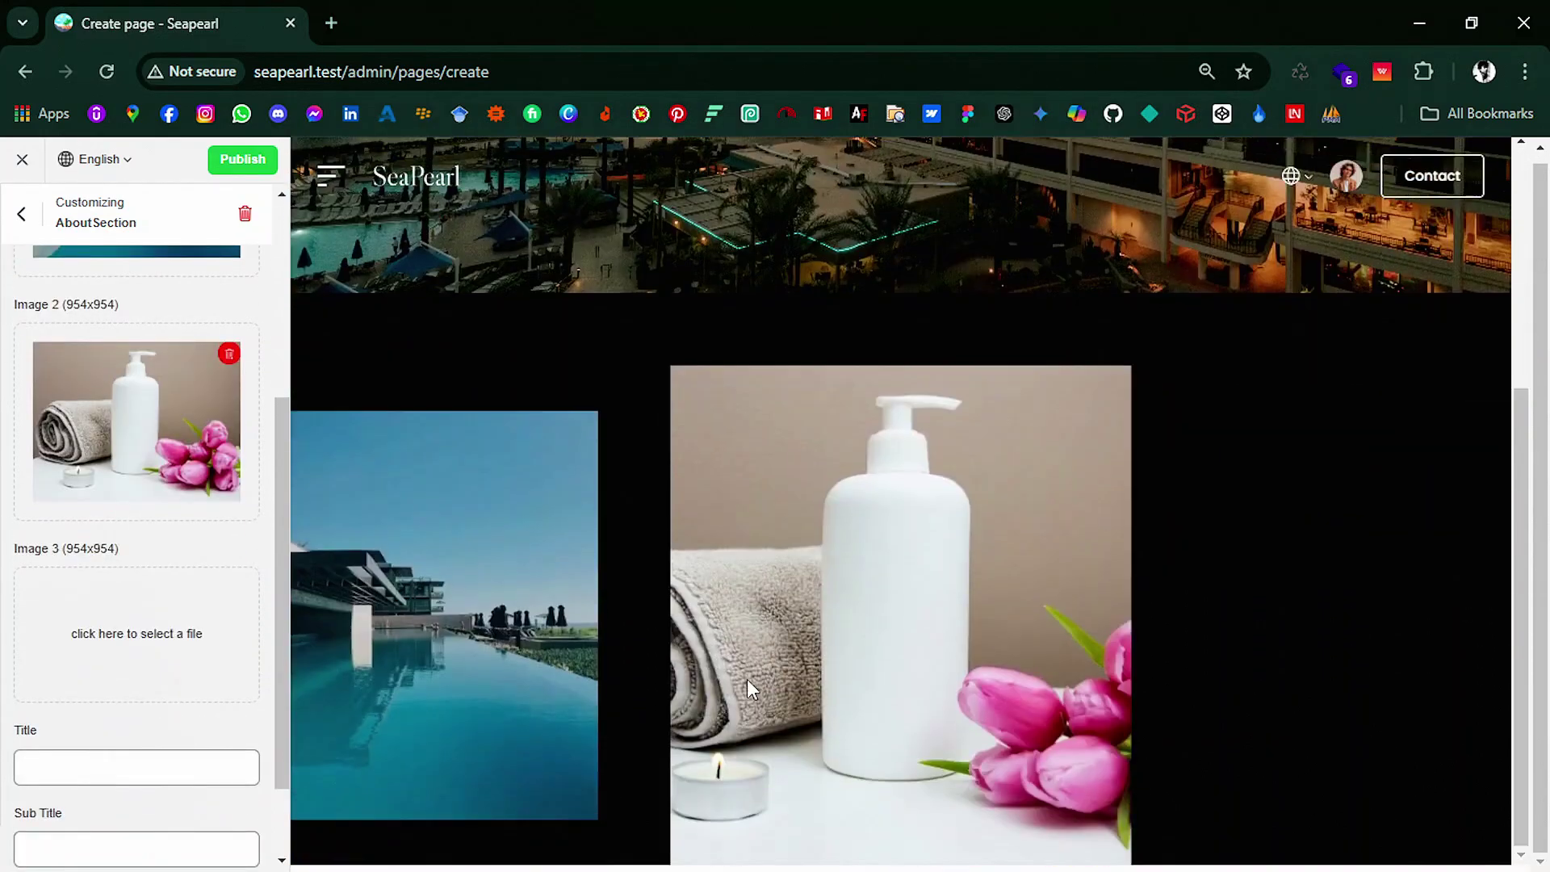
{"action": "left_click", "coordinate": [169, 656]}
{"action": "scroll", "coordinate": [646, 565], "scroll_direction": "down", "scroll_amount": 4}
{"action": "left_click", "coordinate": [731, 465]}
{"action": "left_click", "coordinate": [1433, 819]}
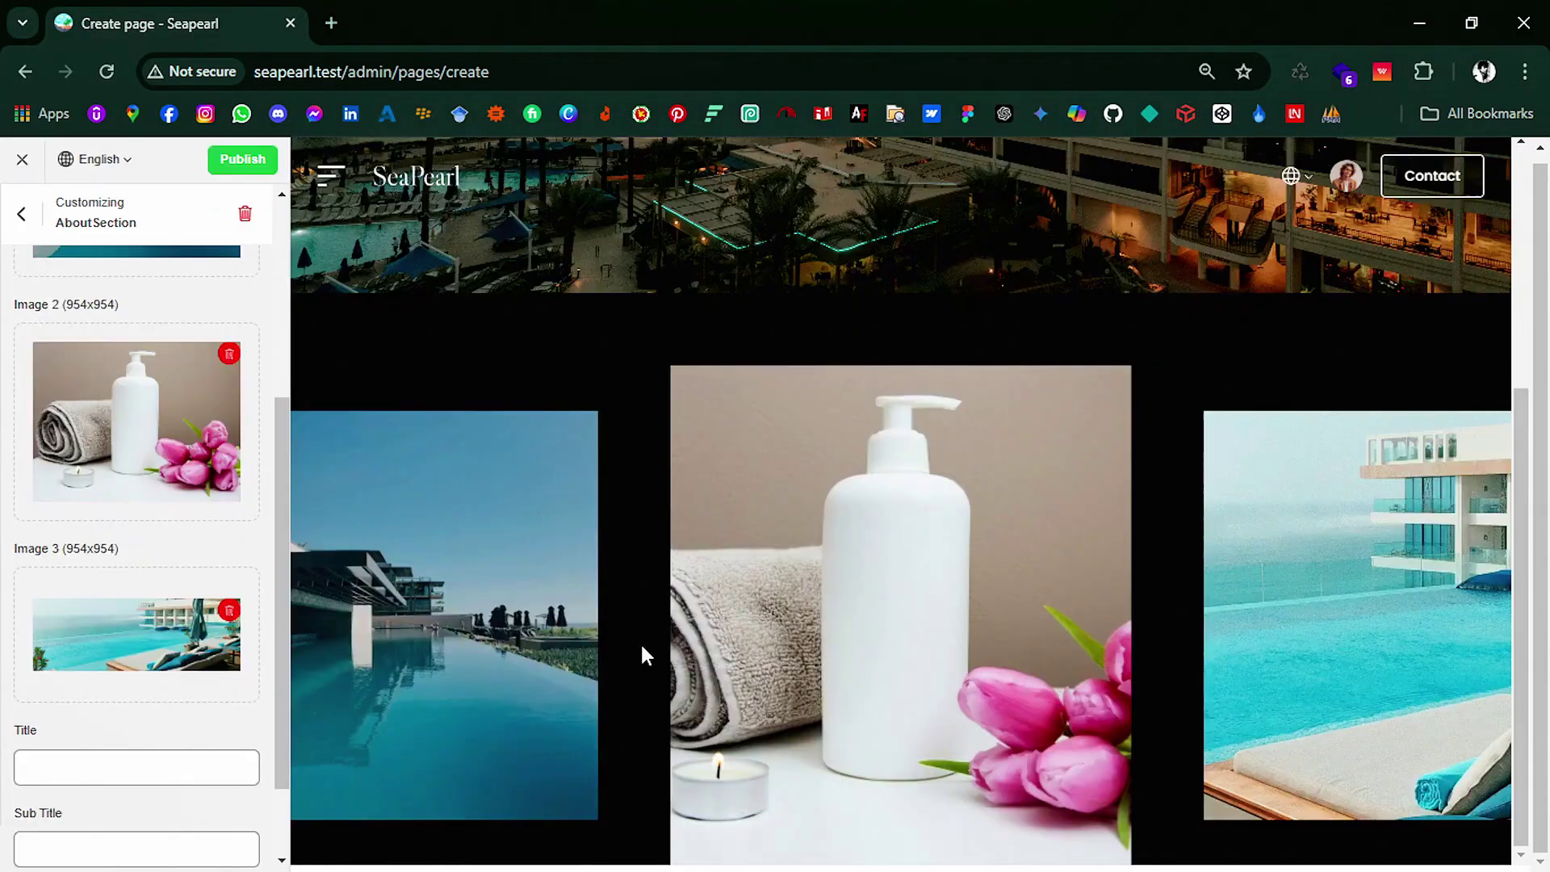
{"action": "scroll", "coordinate": [164, 694], "scroll_direction": "down", "scroll_amount": 2}
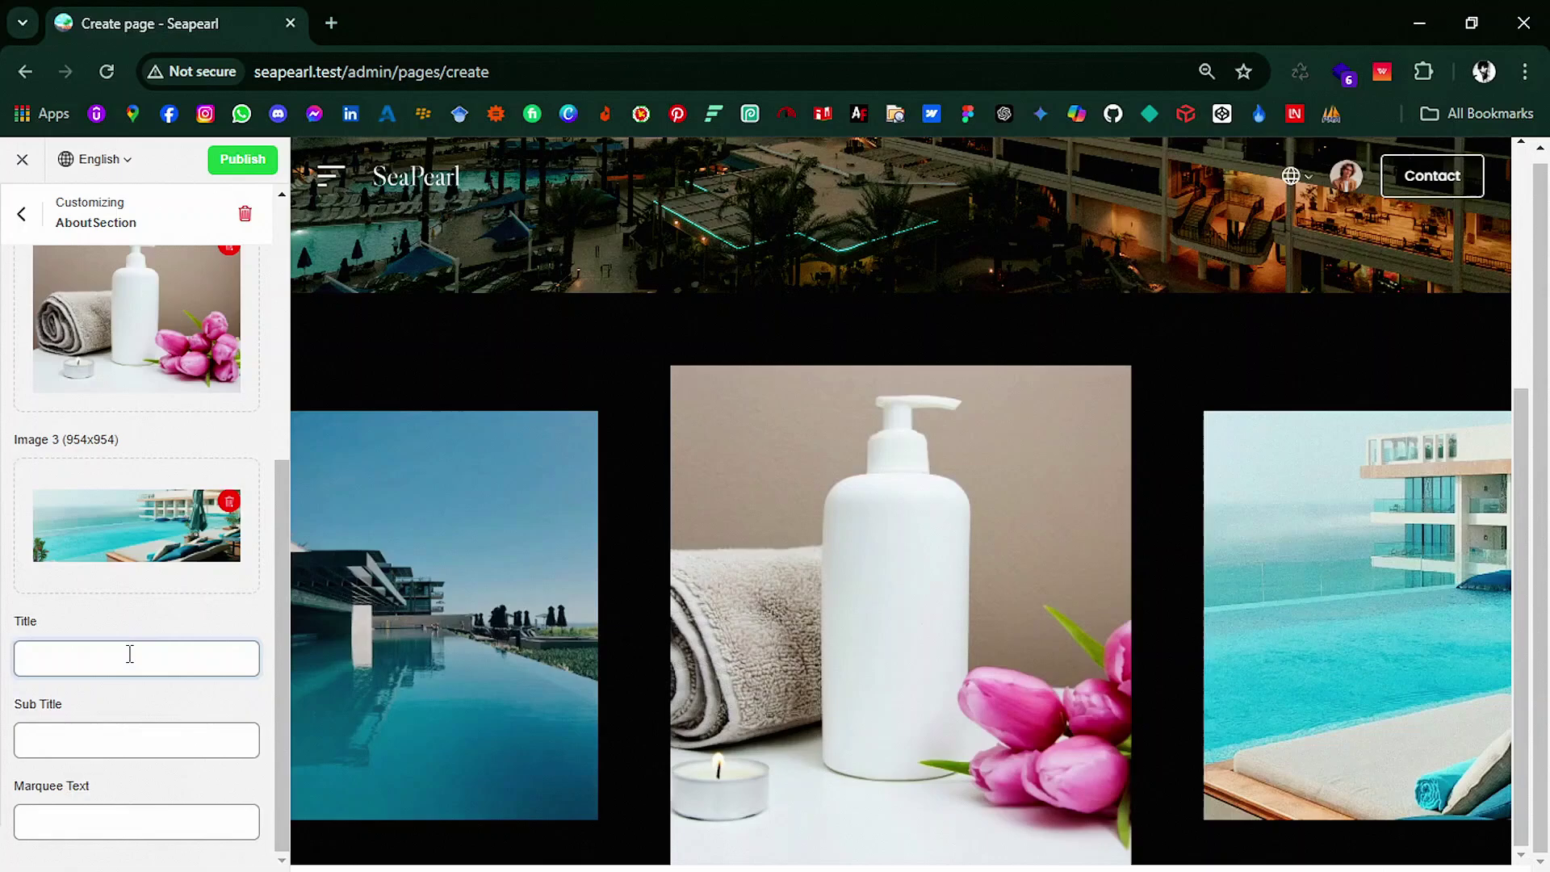
Step: Title the section 'About' and set its top desktop spacing to 60
{"action": "type", "text": "About"}
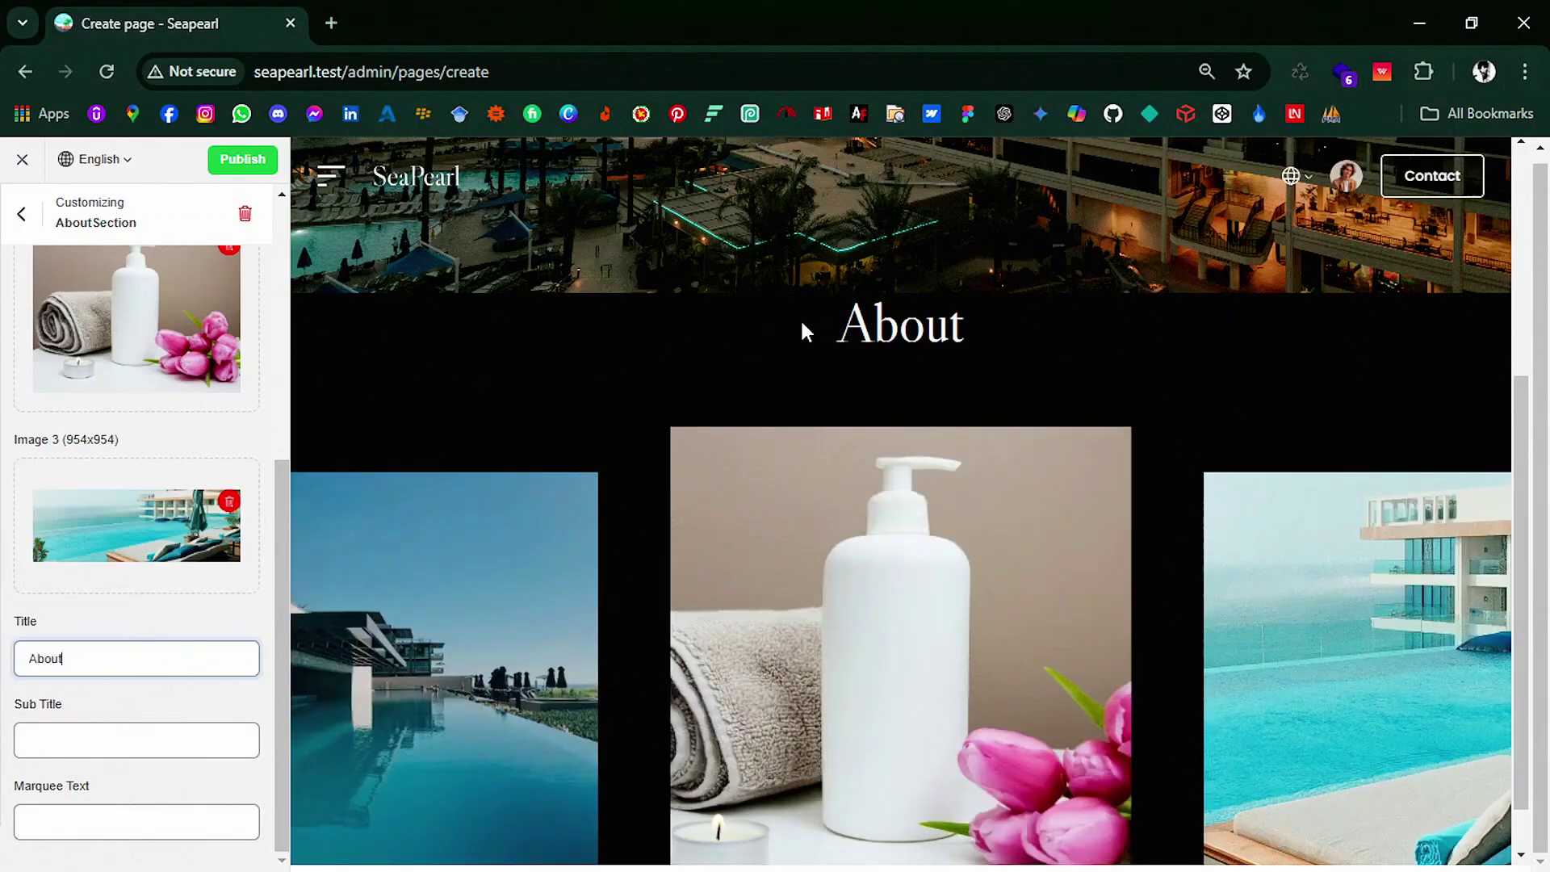
{"action": "scroll", "coordinate": [180, 311], "scroll_direction": "up", "scroll_amount": 5}
{"action": "left_click", "coordinate": [170, 281]}
{"action": "double_click", "coordinate": [30, 355]}
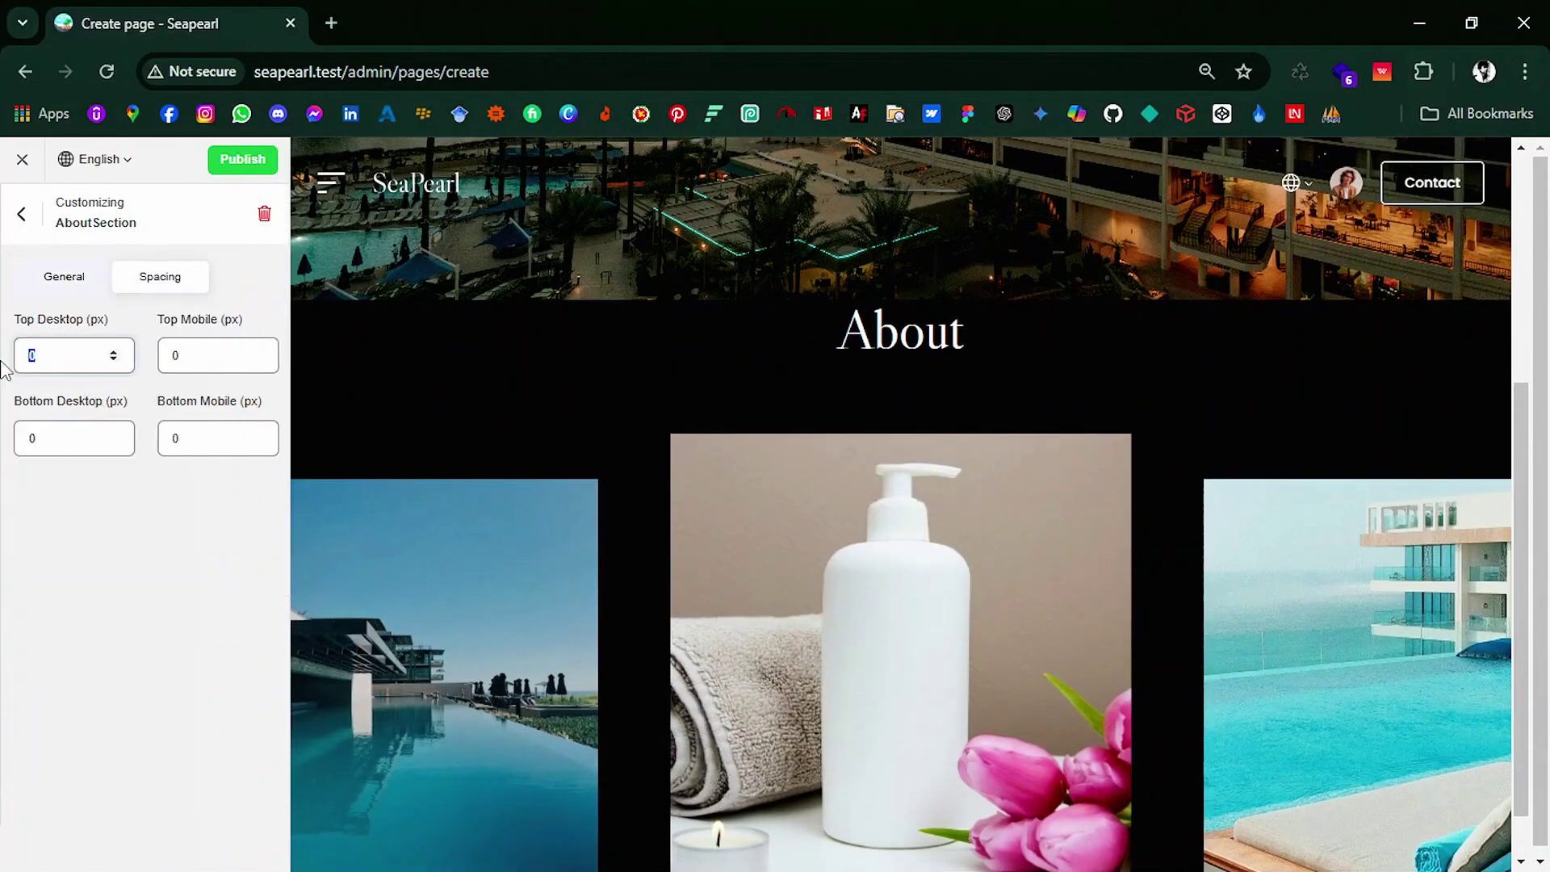
{"action": "type", "text": "60"}
{"action": "key", "text": "Tab"}
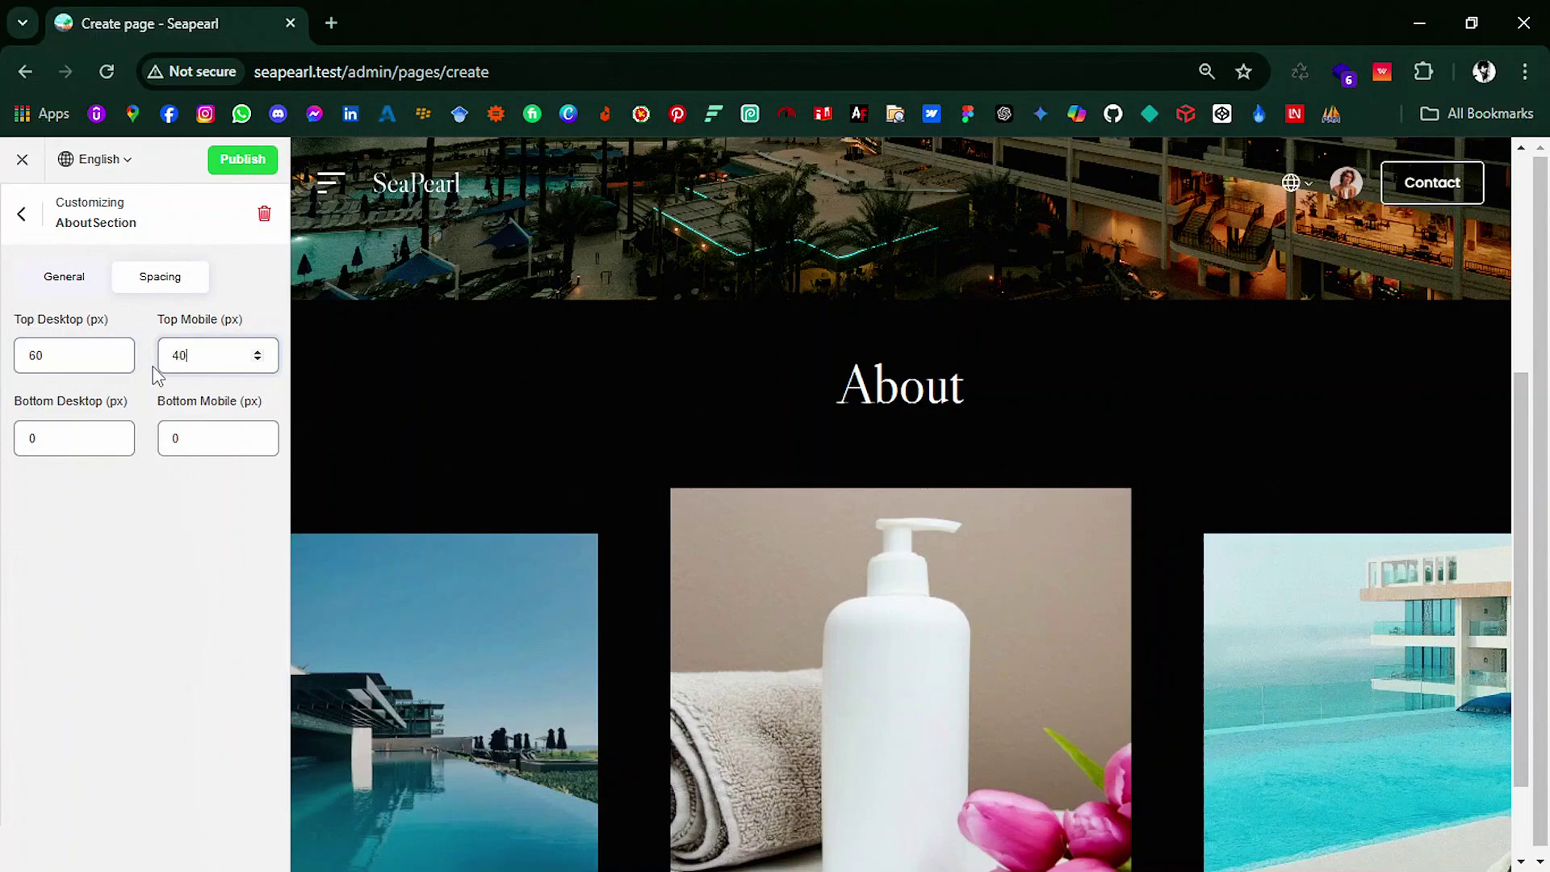
Step: Give the About Section the subtitle 'Hello World' and paste in the multilingual marquee text
{"action": "left_click", "coordinate": [20, 216]}
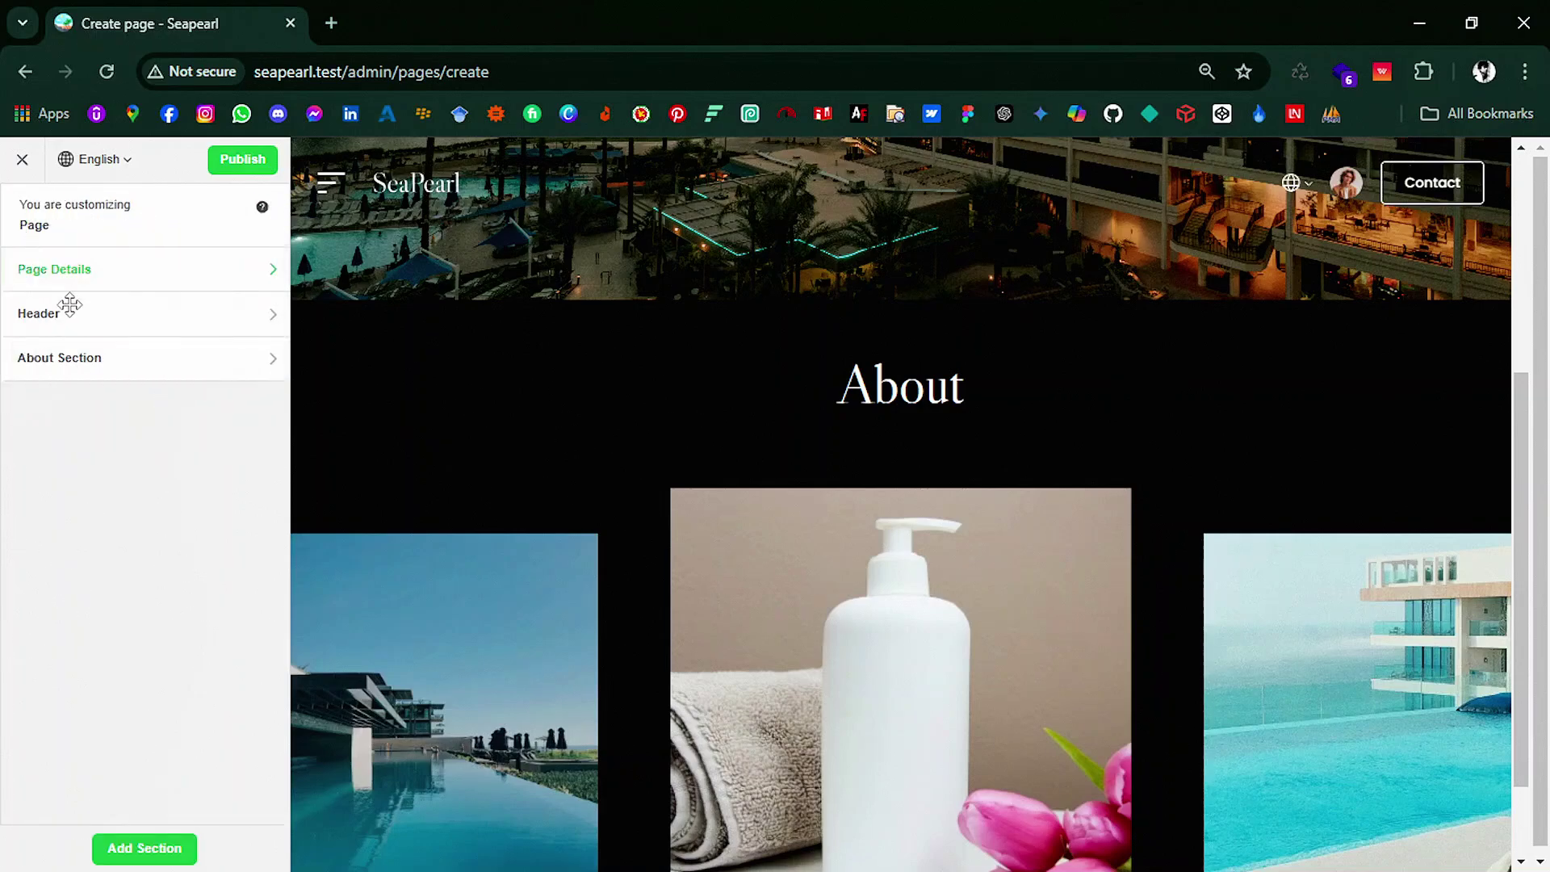
{"action": "left_click", "coordinate": [106, 360]}
{"action": "scroll", "coordinate": [142, 488], "scroll_direction": "down", "scroll_amount": 7}
{"action": "left_click", "coordinate": [119, 743]}
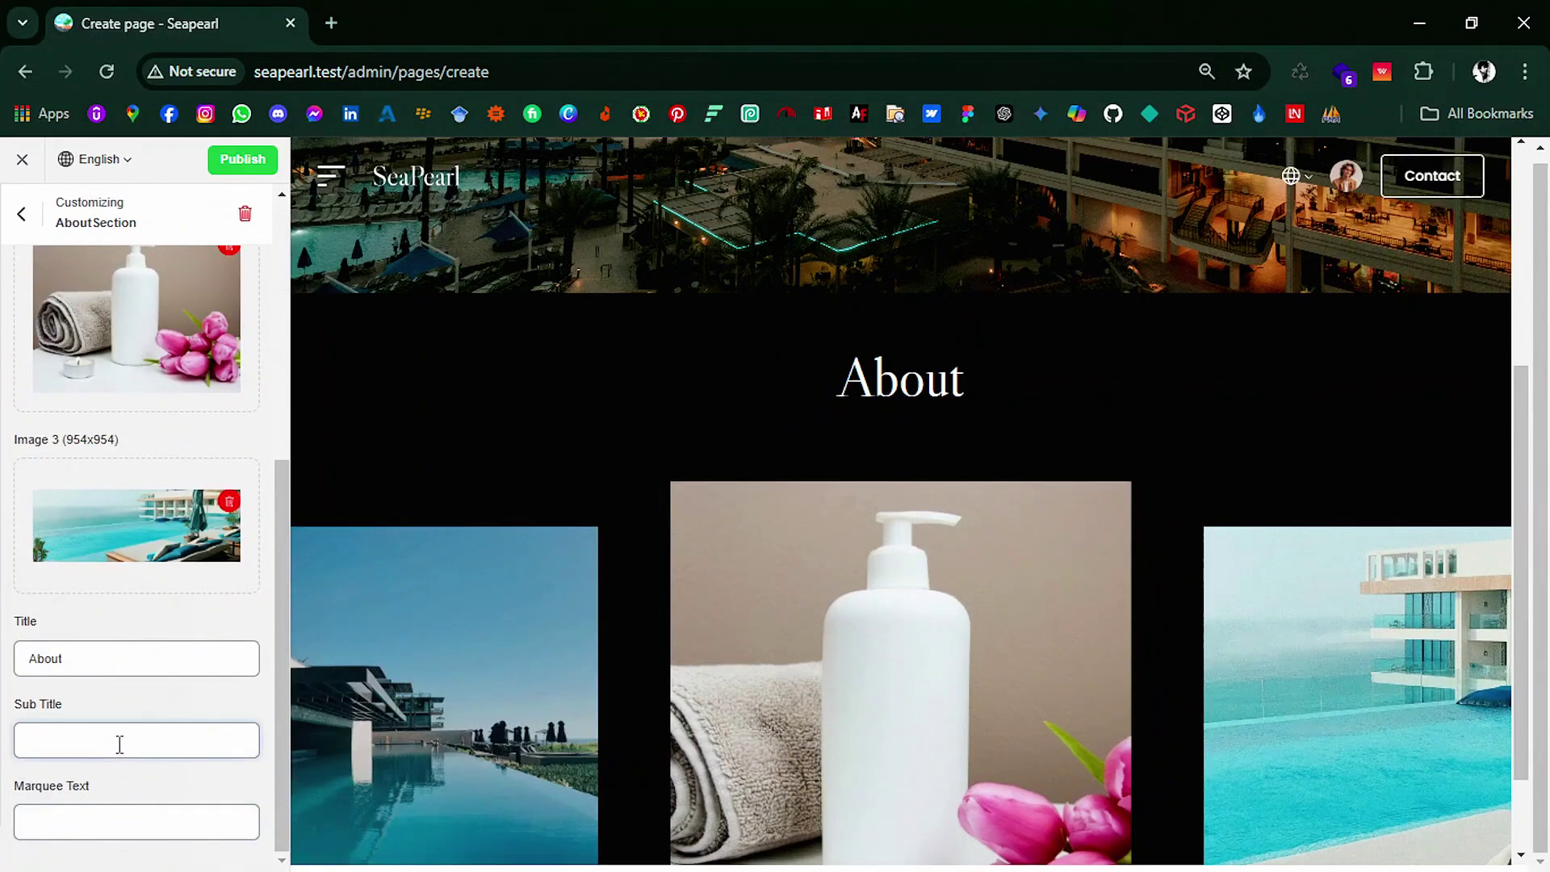
{"action": "type", "text": "Hello"}
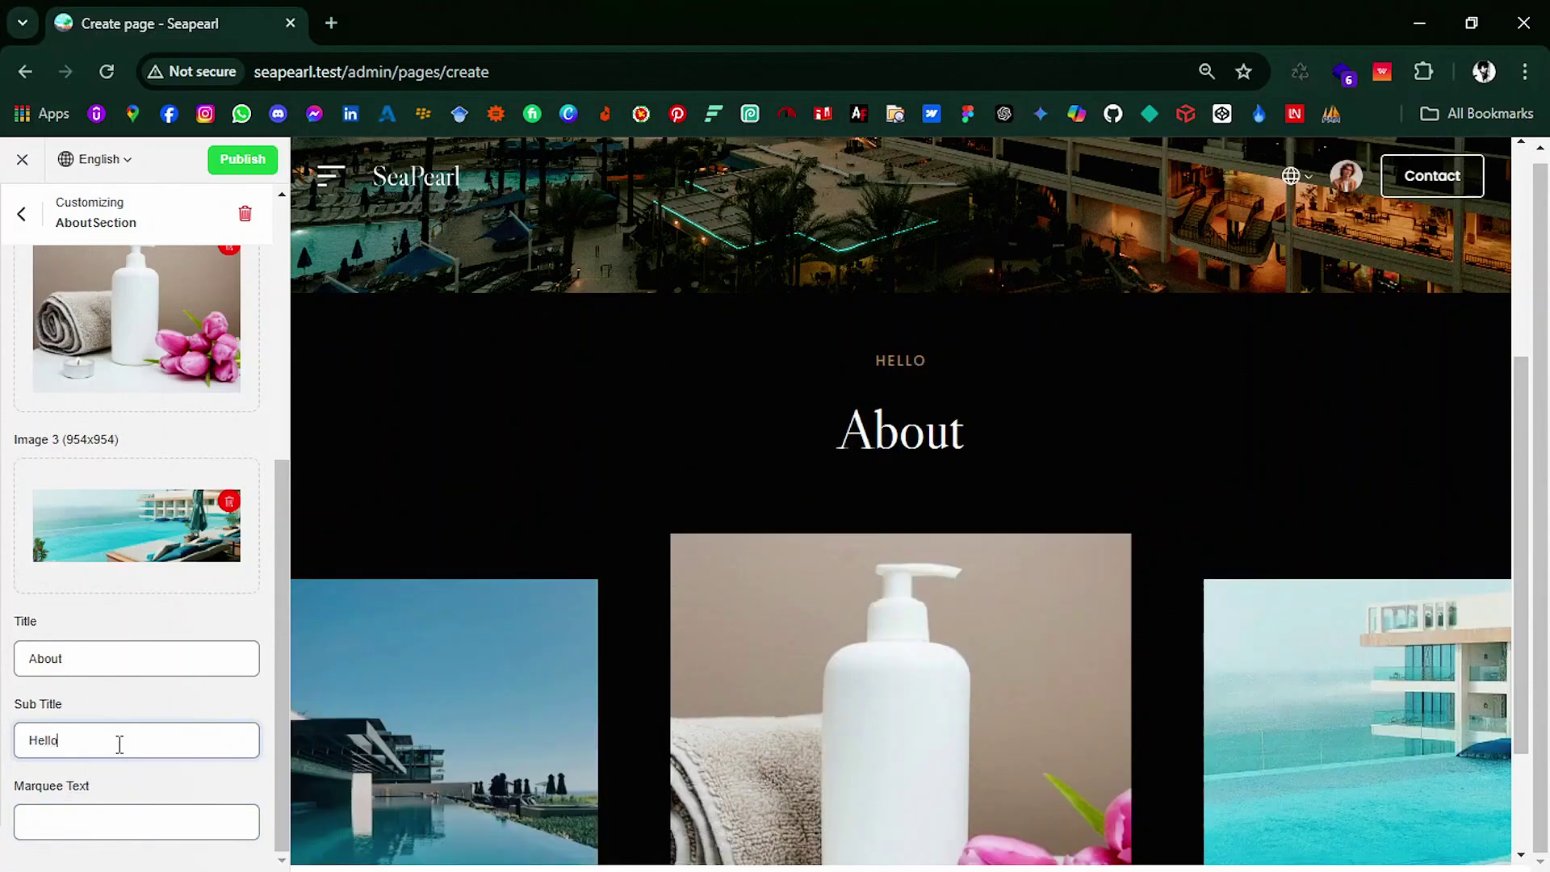
{"action": "type", "text": " World"}
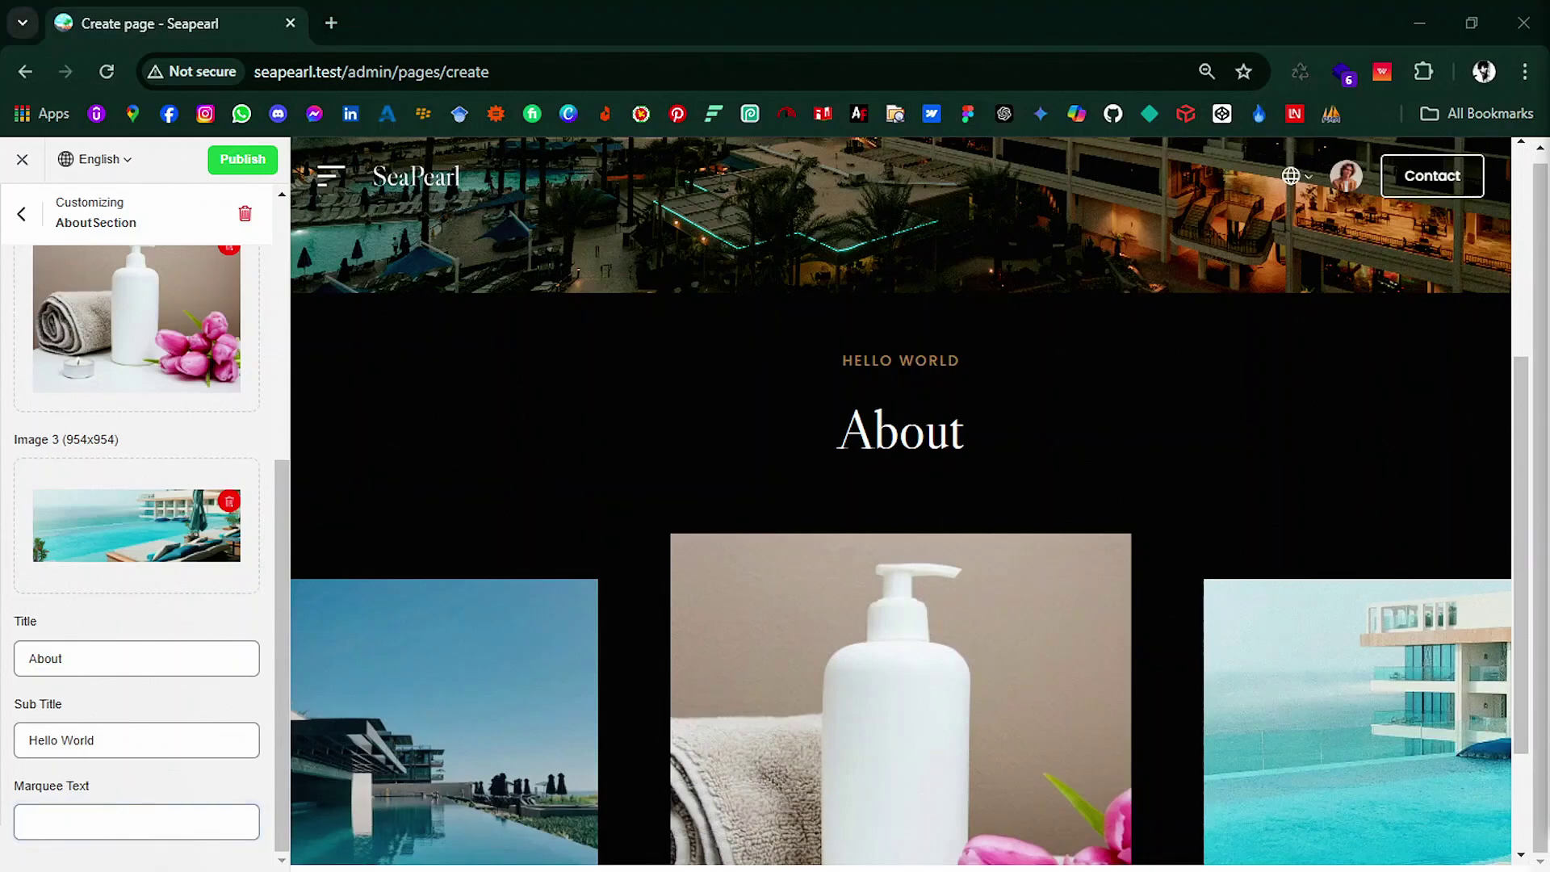
{"action": "key", "text": "ctrl+v"}
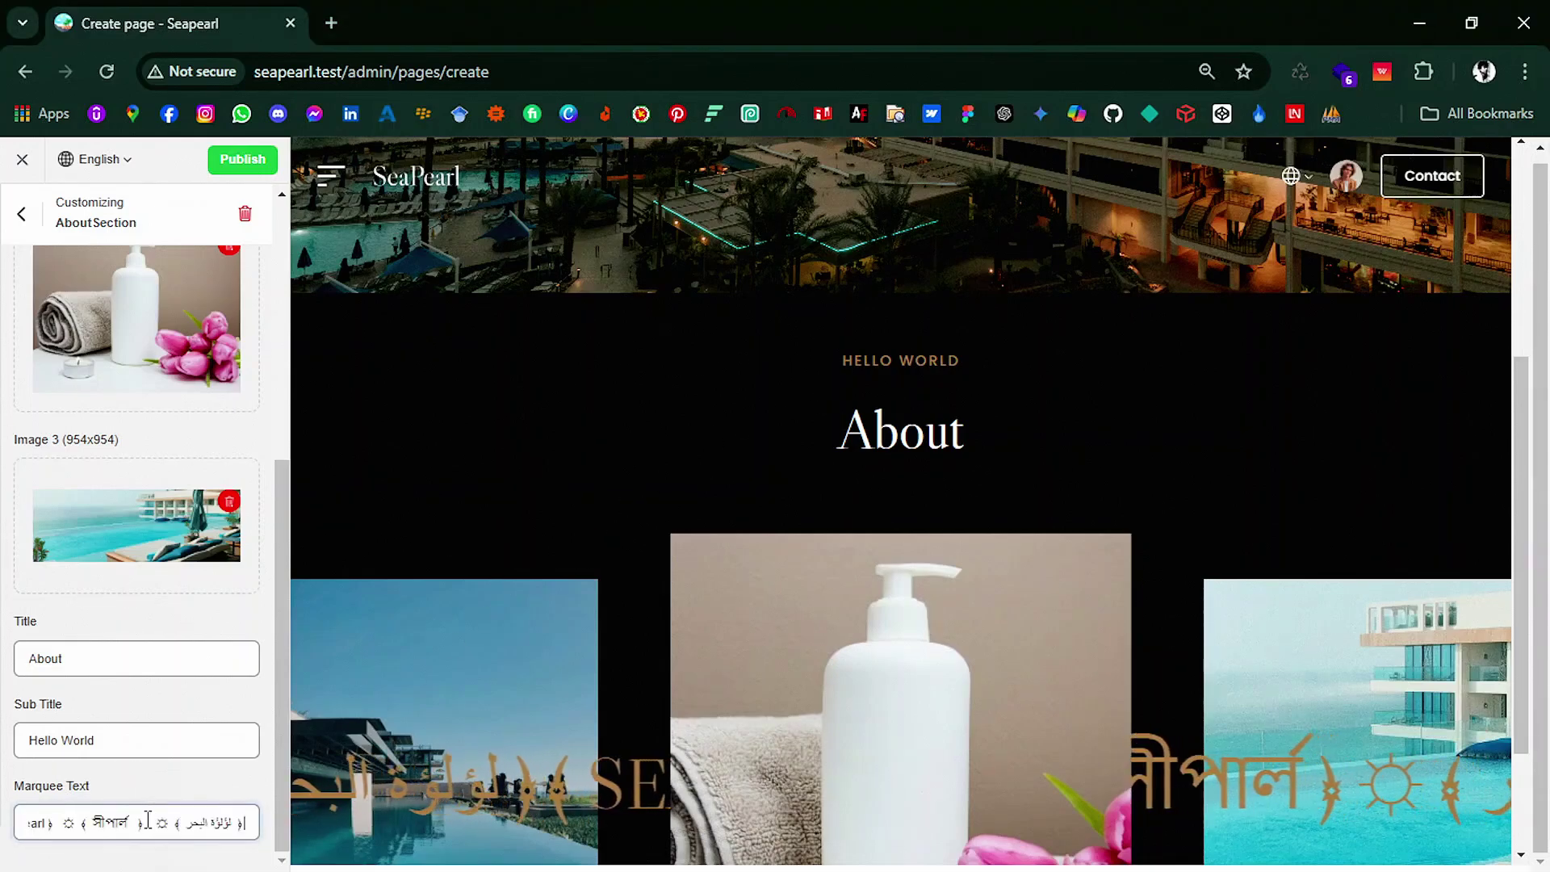
{"action": "scroll", "coordinate": [537, 490], "scroll_direction": "up", "scroll_amount": 2}
{"action": "scroll", "coordinate": [544, 472], "scroll_direction": "up", "scroll_amount": 2}
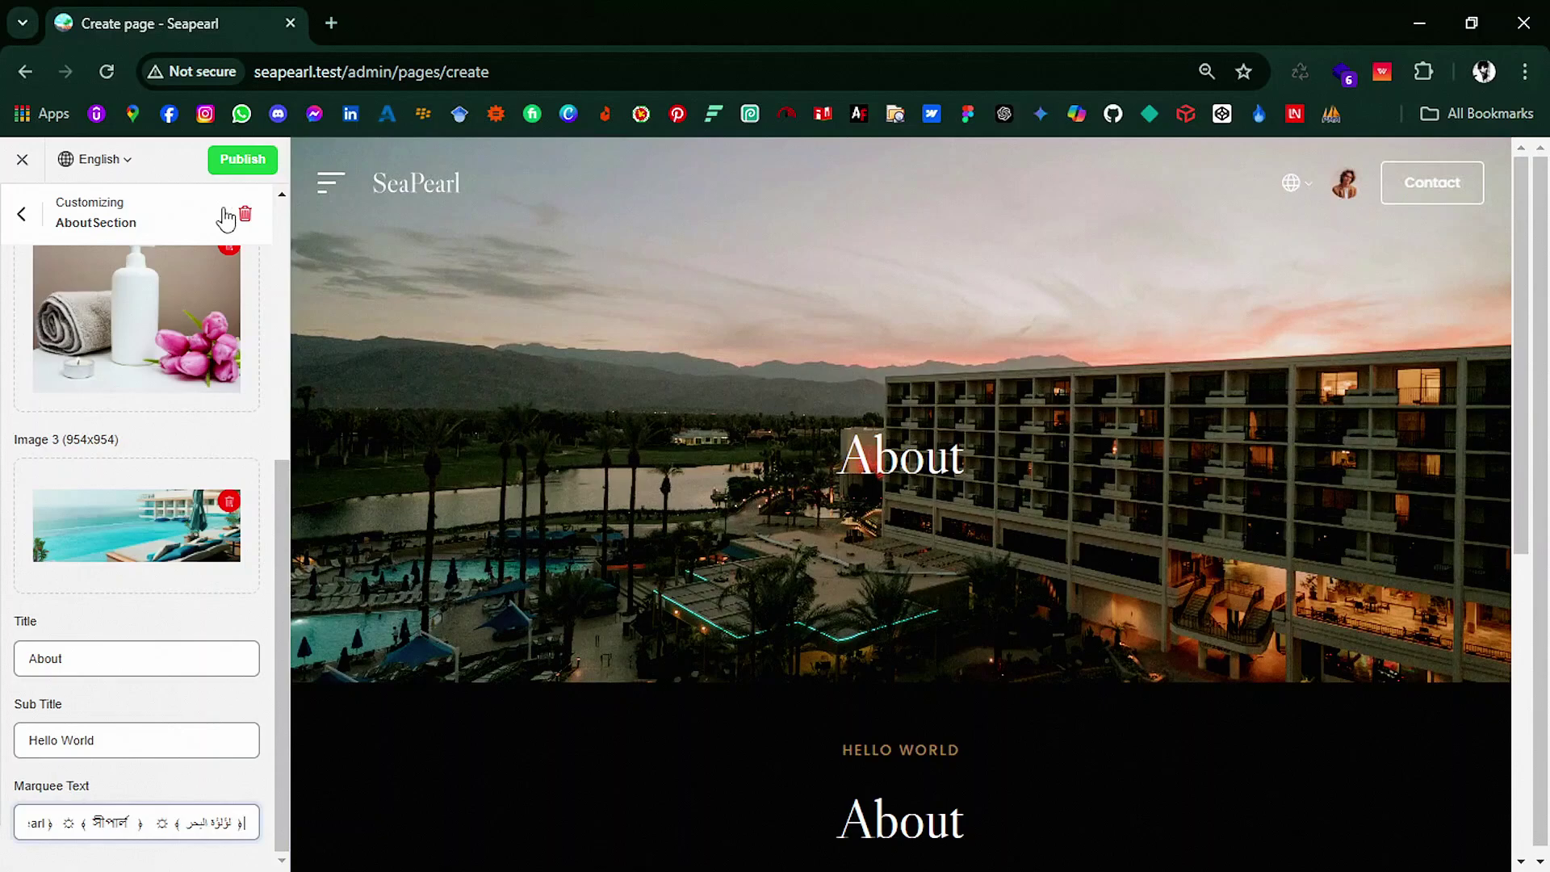
{"action": "scroll", "coordinate": [162, 222], "scroll_direction": "up", "scroll_amount": 5}
{"action": "left_click", "coordinate": [20, 215]}
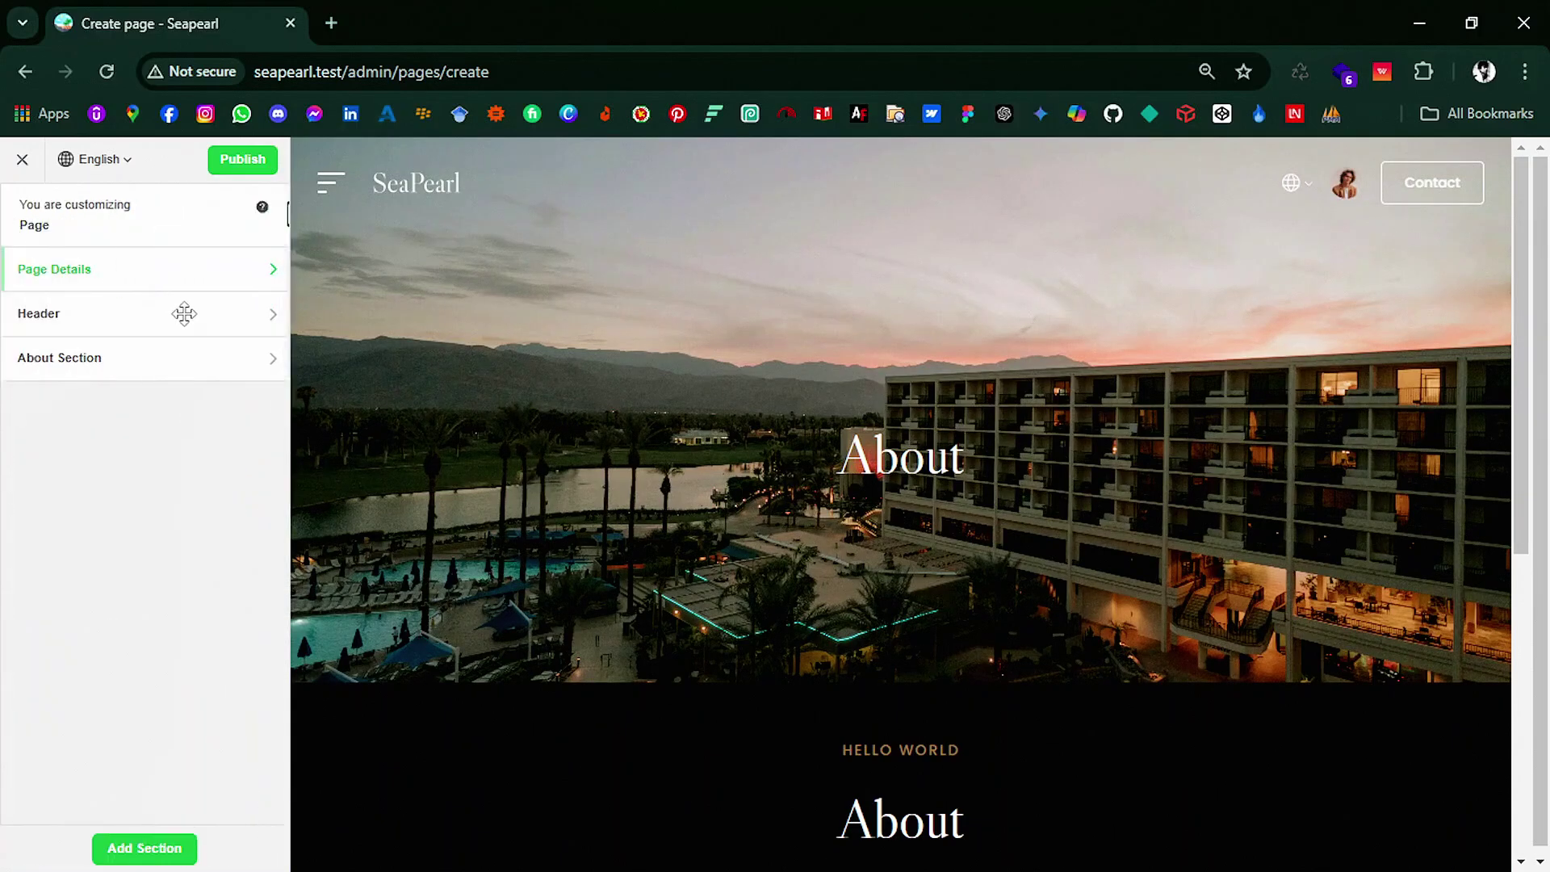
Step: Switch to Bangla and replace the page title with সম্পর্কে
{"action": "left_click", "coordinate": [126, 162]}
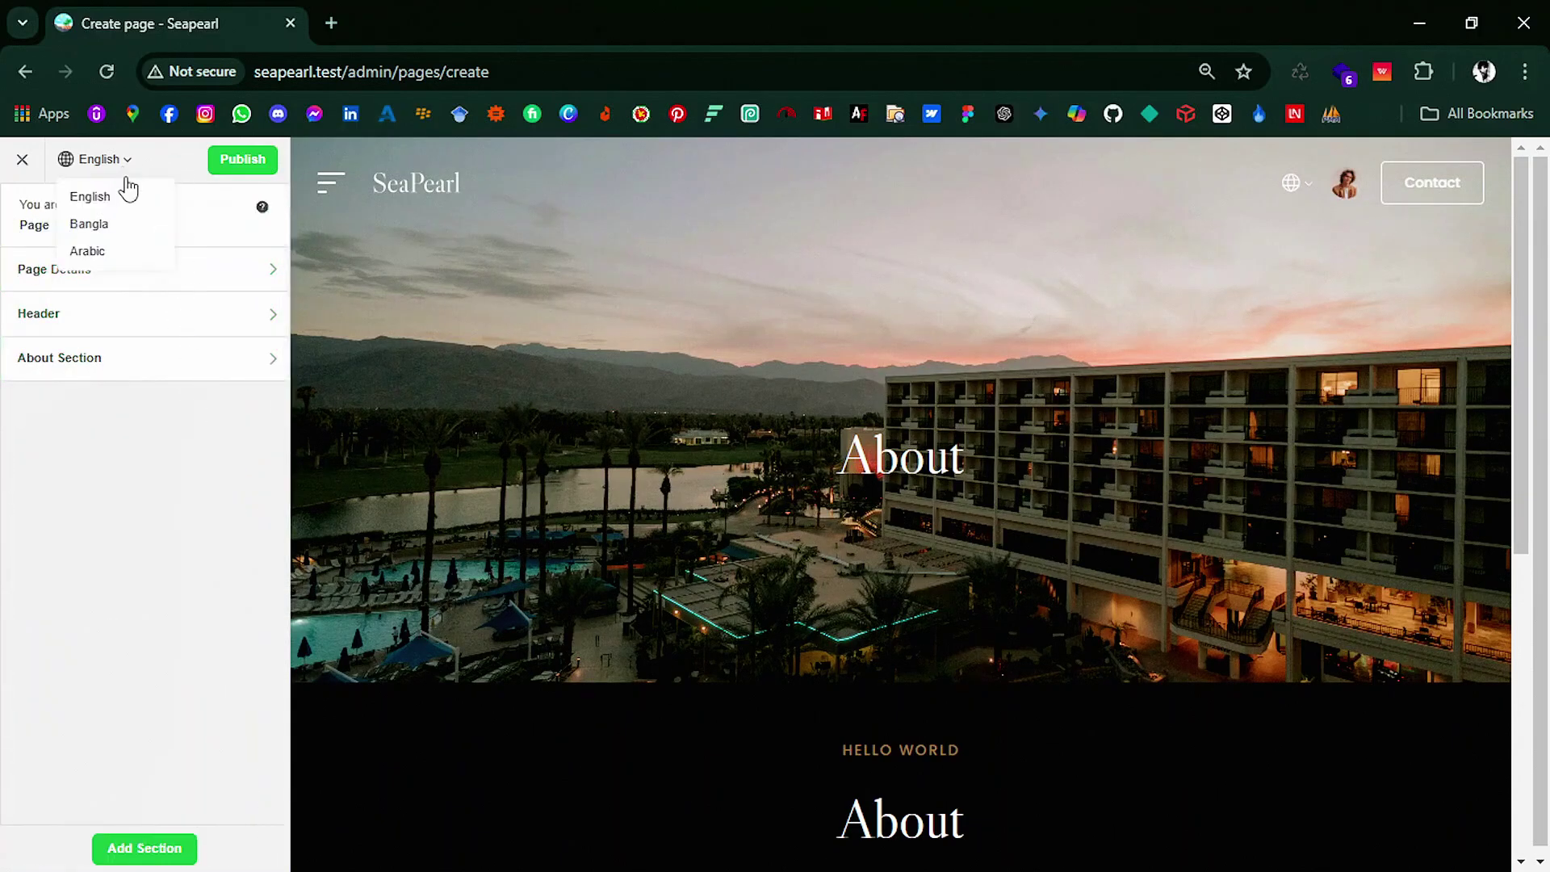
{"action": "left_click", "coordinate": [137, 233]}
{"action": "left_click", "coordinate": [730, 612]}
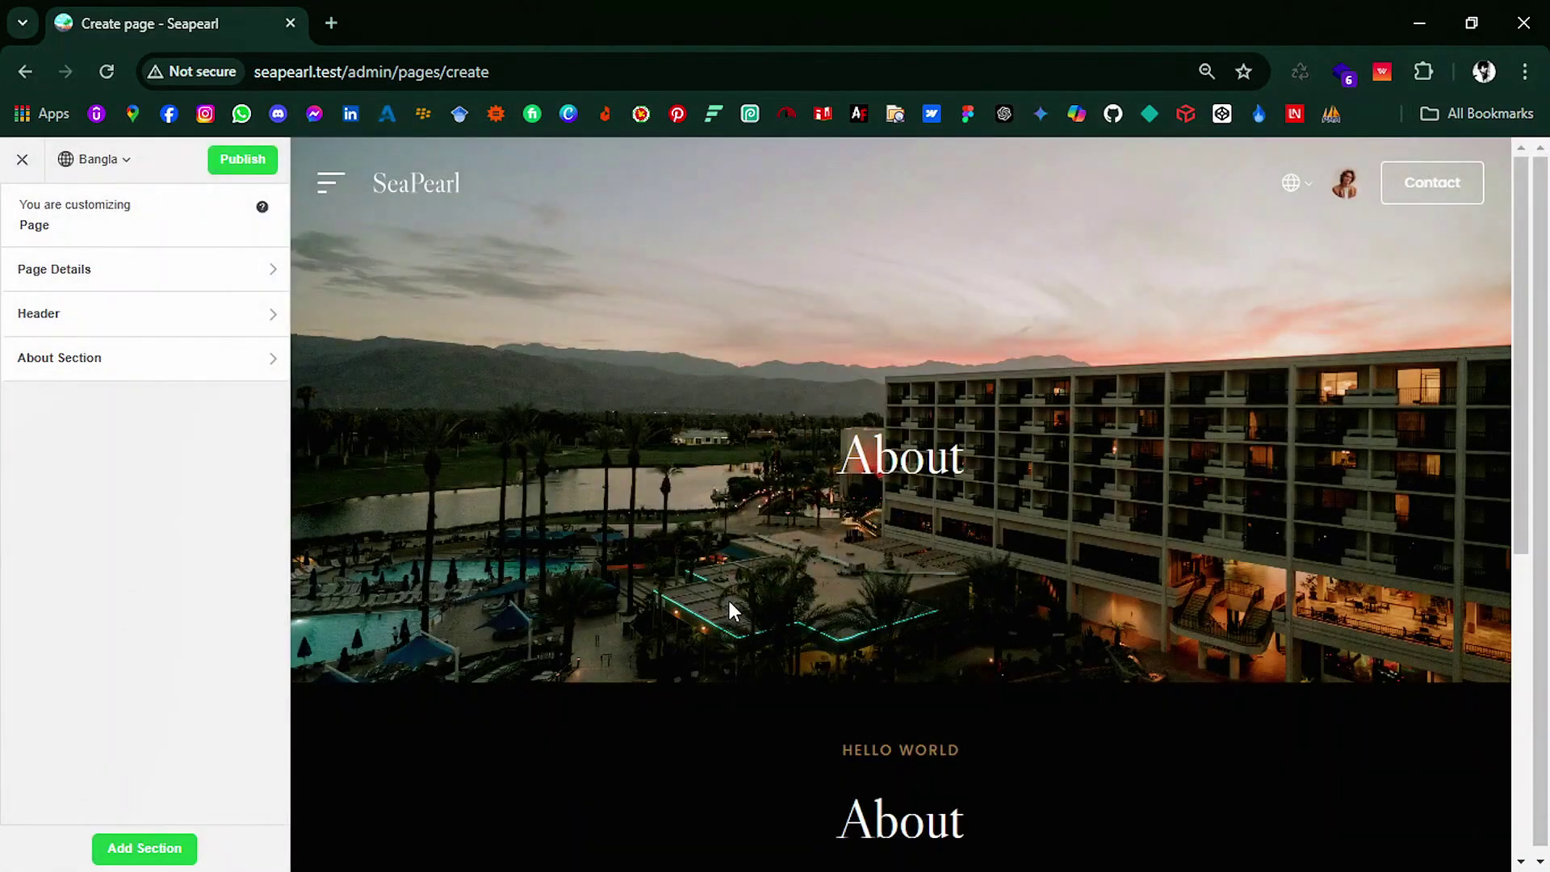
{"action": "left_click", "coordinate": [208, 272]}
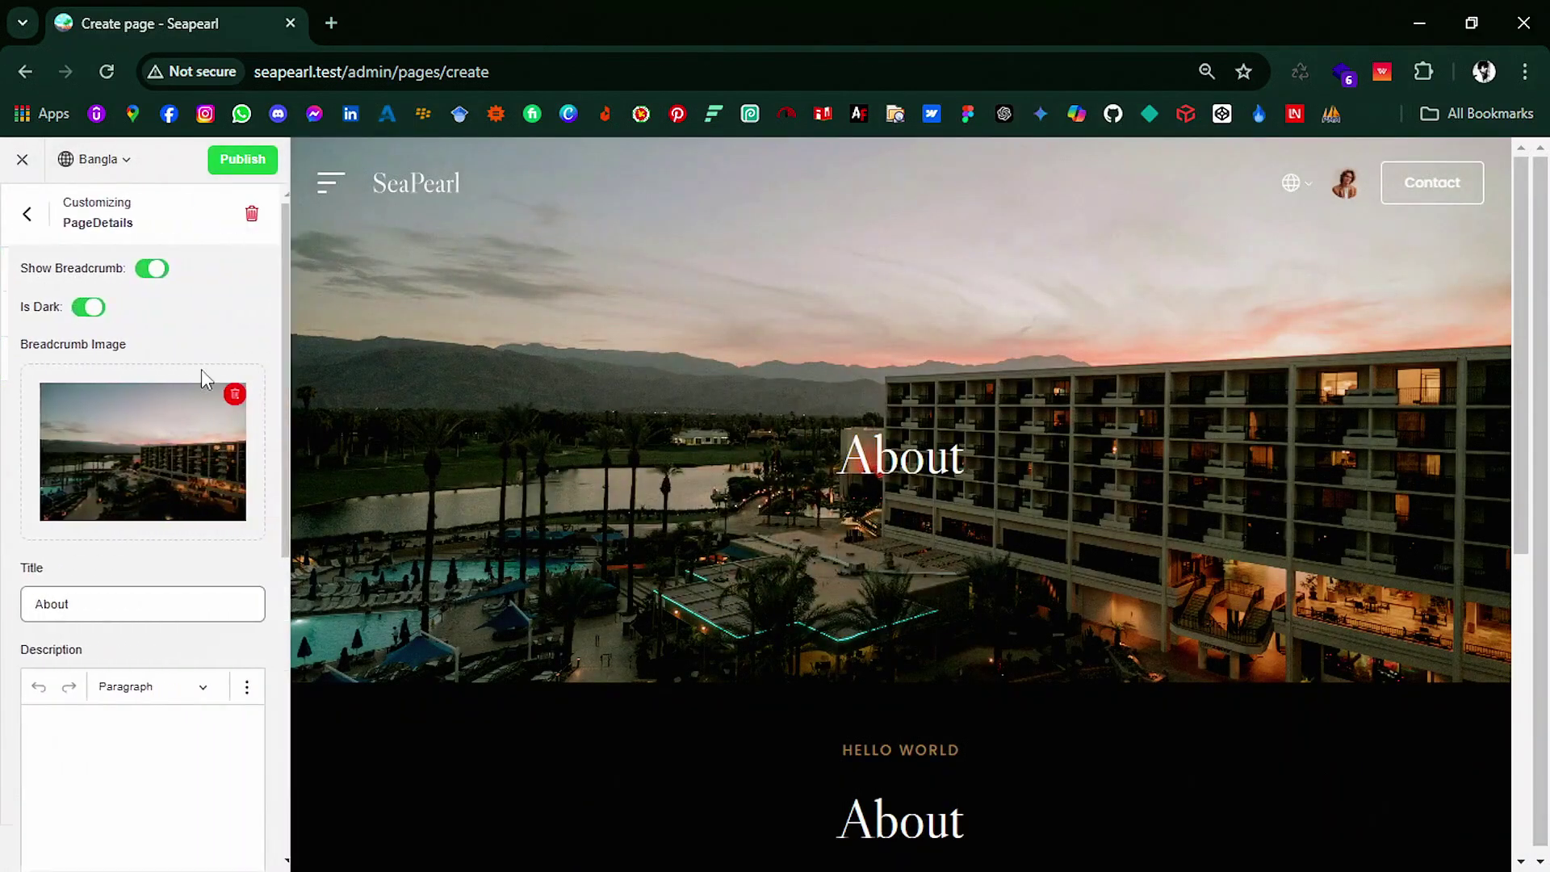
{"action": "left_click_drag", "start_coordinate": [151, 611], "coordinate": [4, 614]}
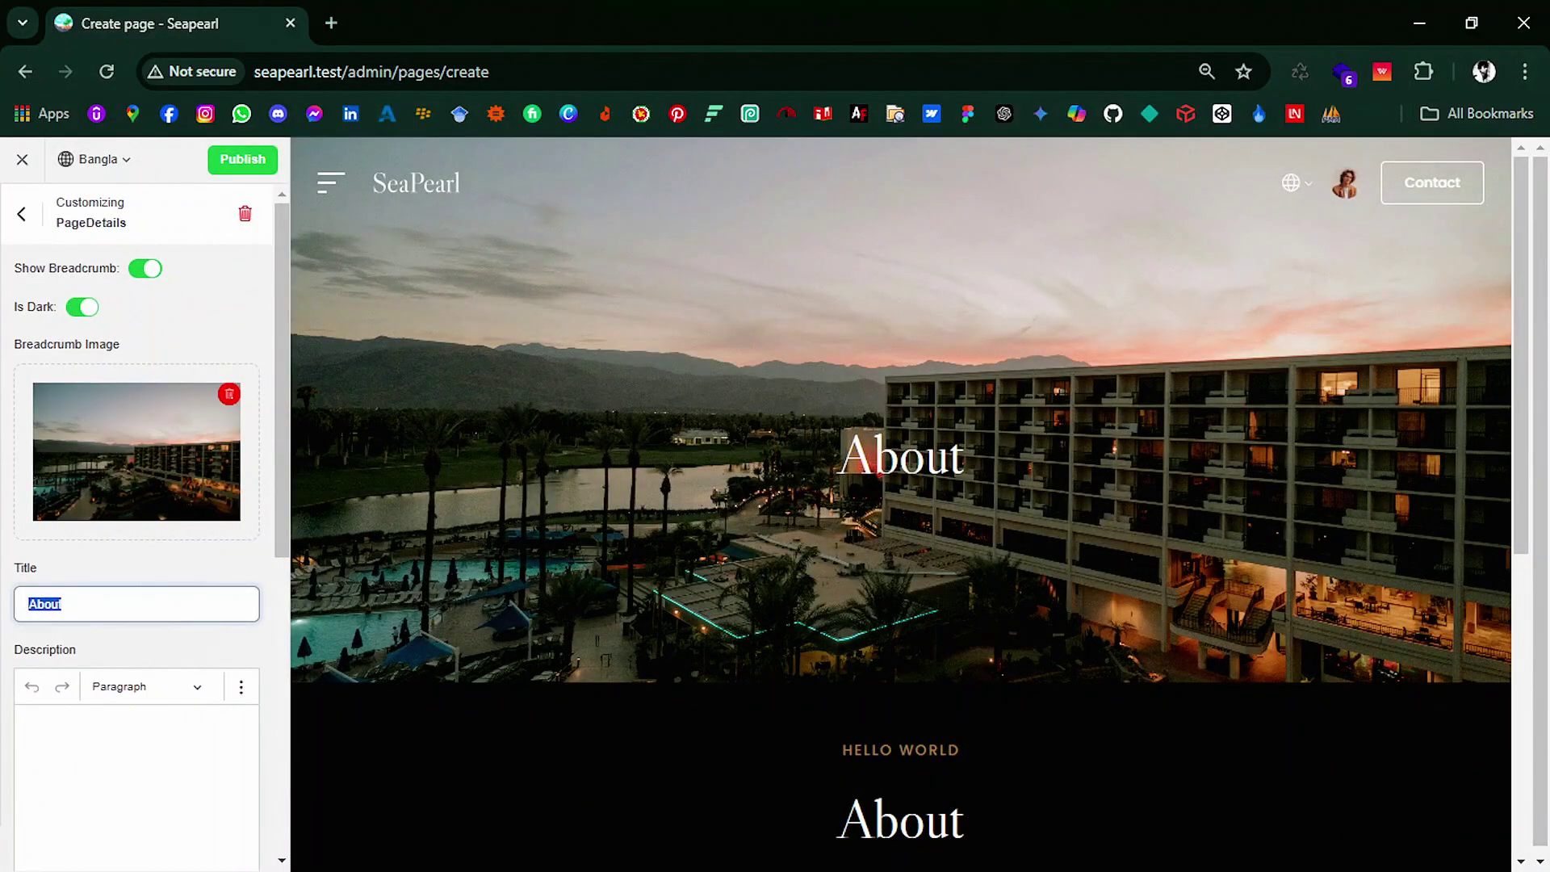
{"action": "key", "text": "alt+Tab"}
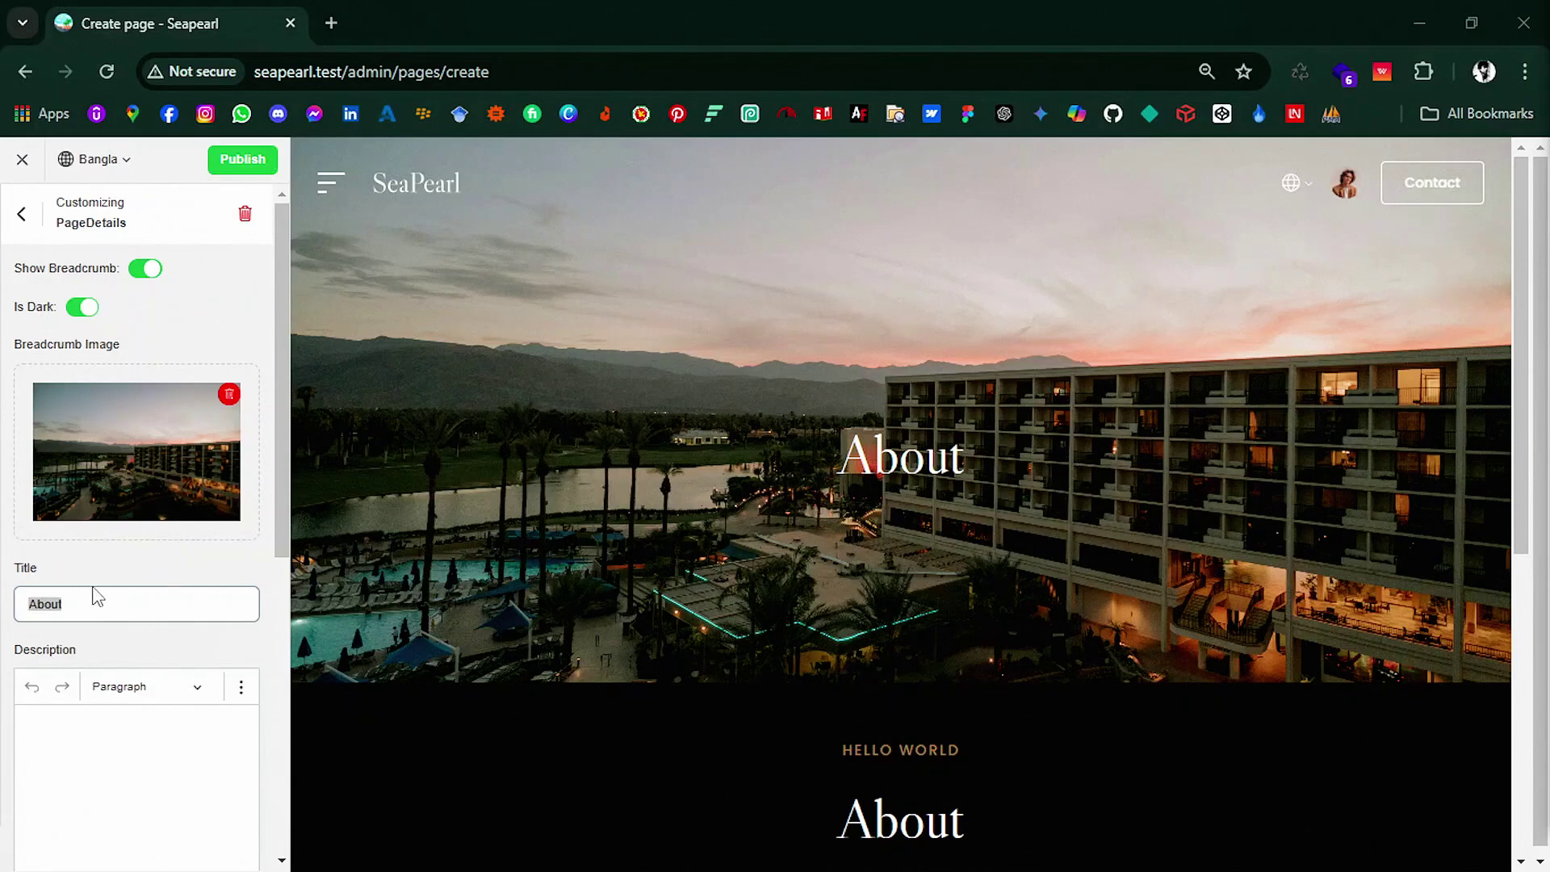
{"action": "key", "text": "alt+Tab"}
{"action": "type", "text": "সম্পর্কে"}
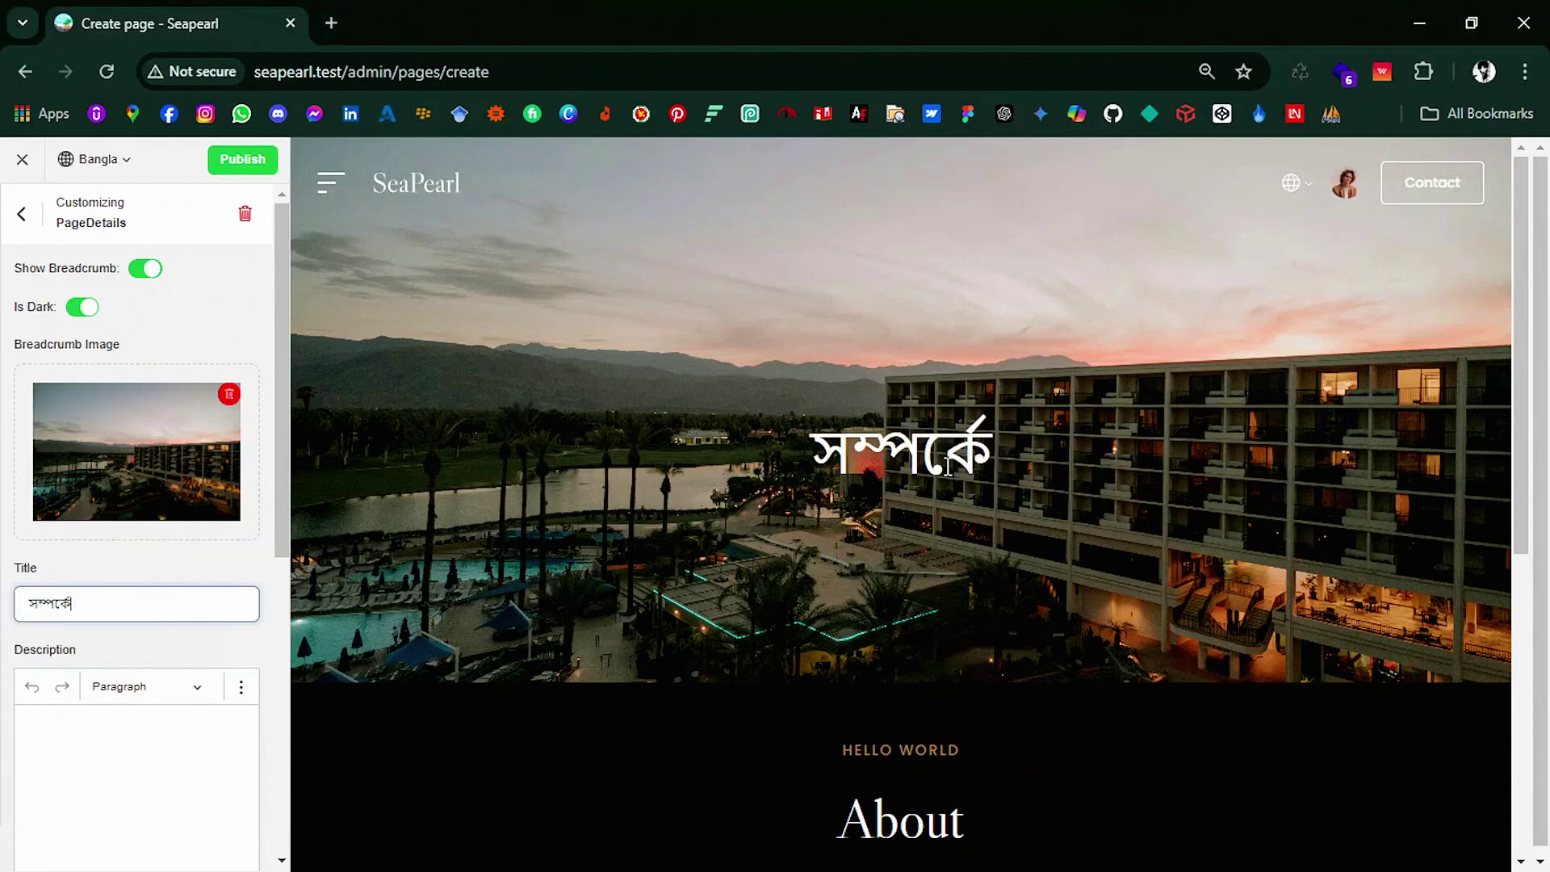
{"action": "key", "text": "alt+Tab"}
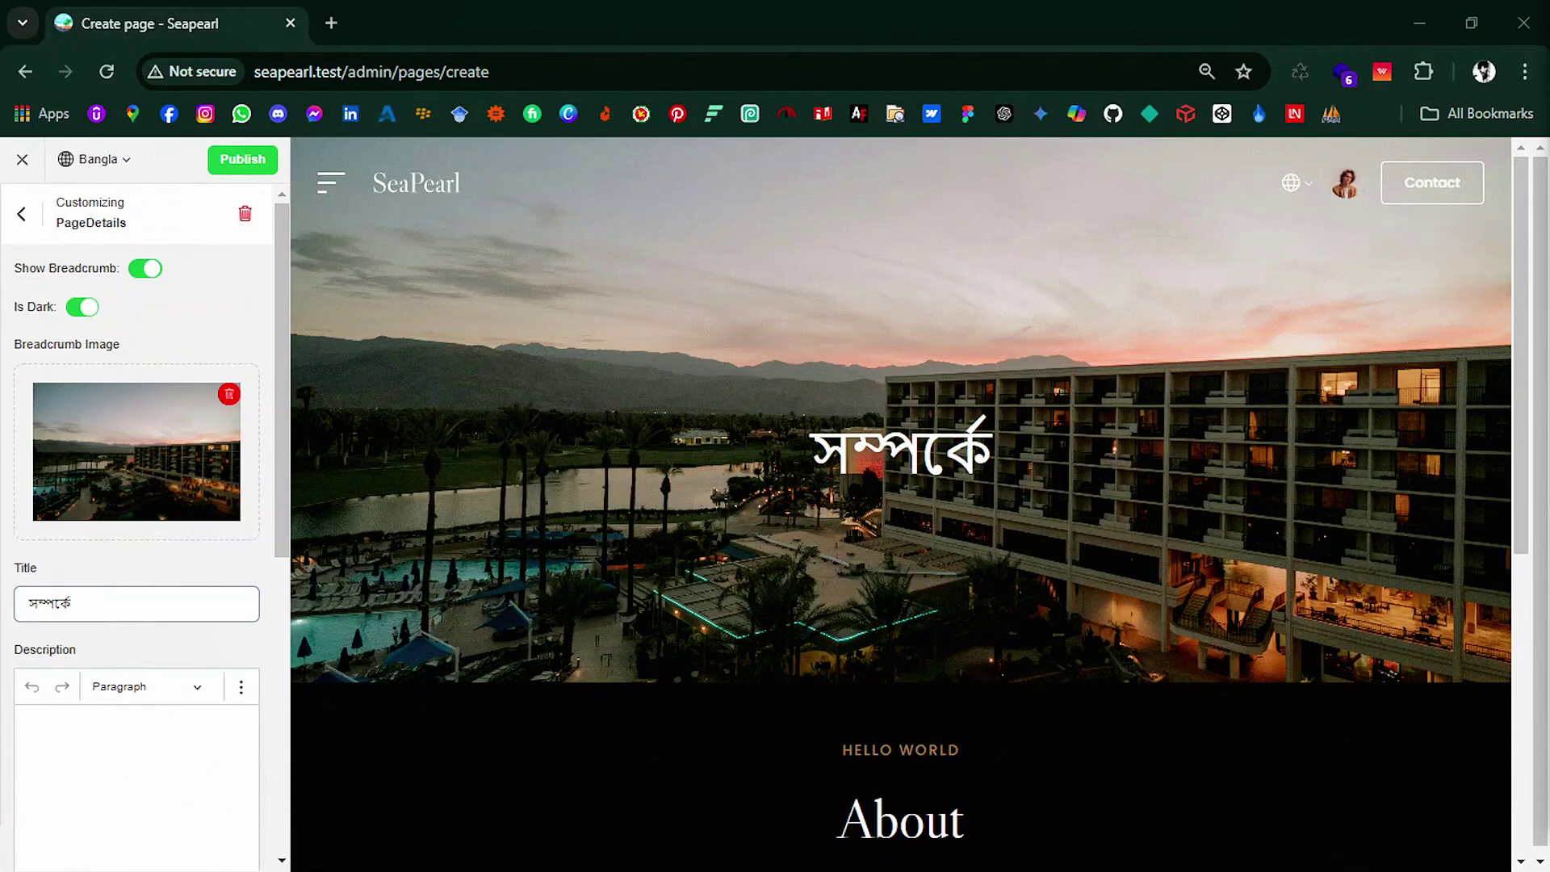
Step: Switch to Arabic and set the page title to عن
{"action": "left_click", "coordinate": [117, 161]}
{"action": "left_click", "coordinate": [107, 249]}
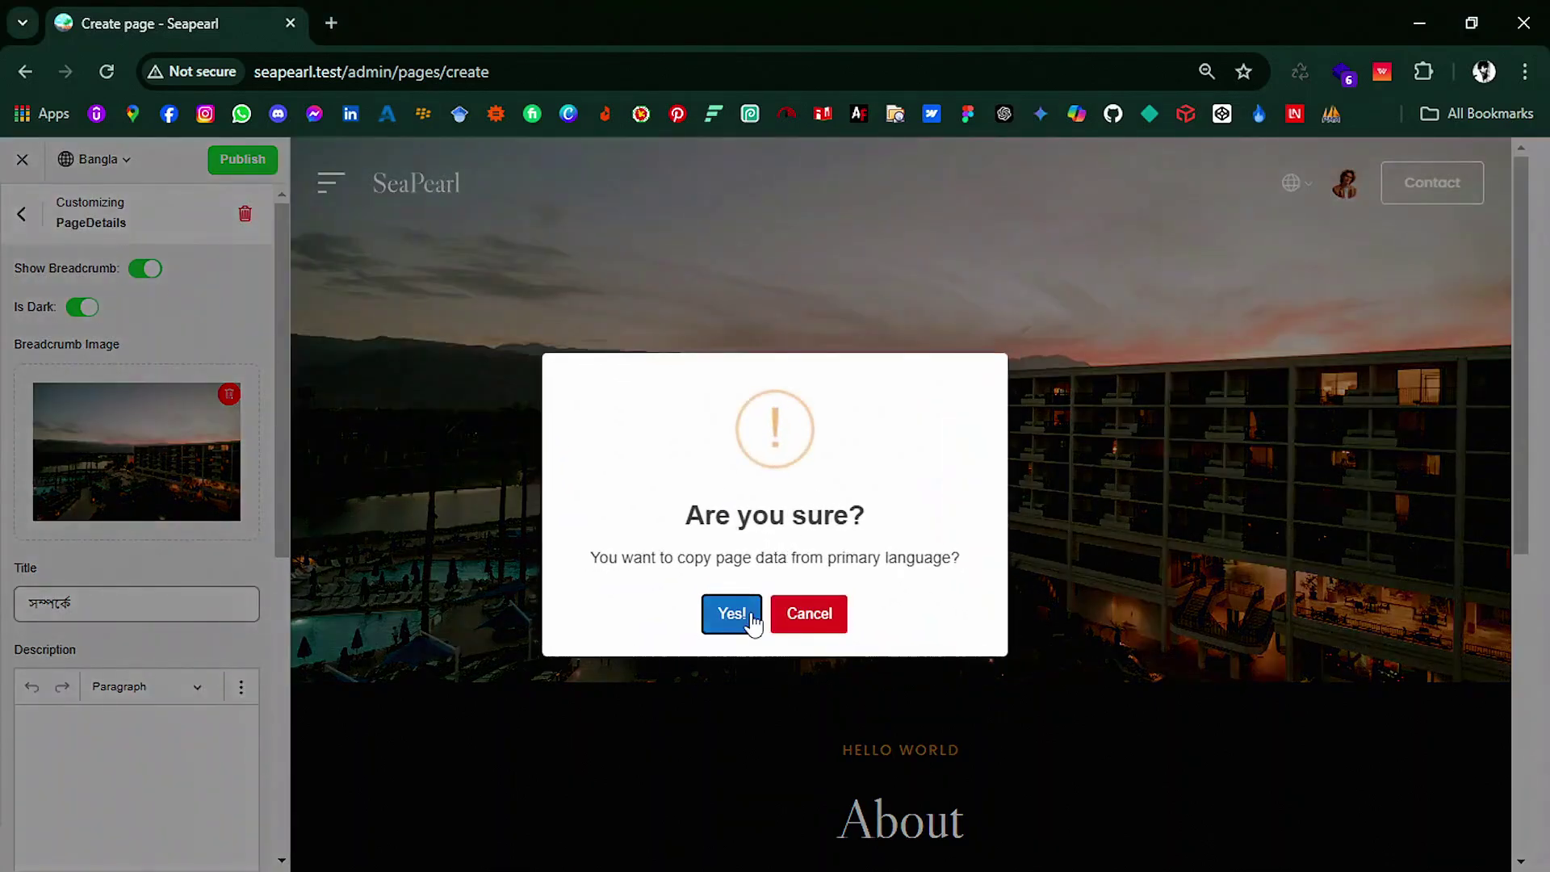
{"action": "left_click", "coordinate": [752, 617]}
{"action": "key", "text": "ctrl+a"}
{"action": "type", "text": "عن"}
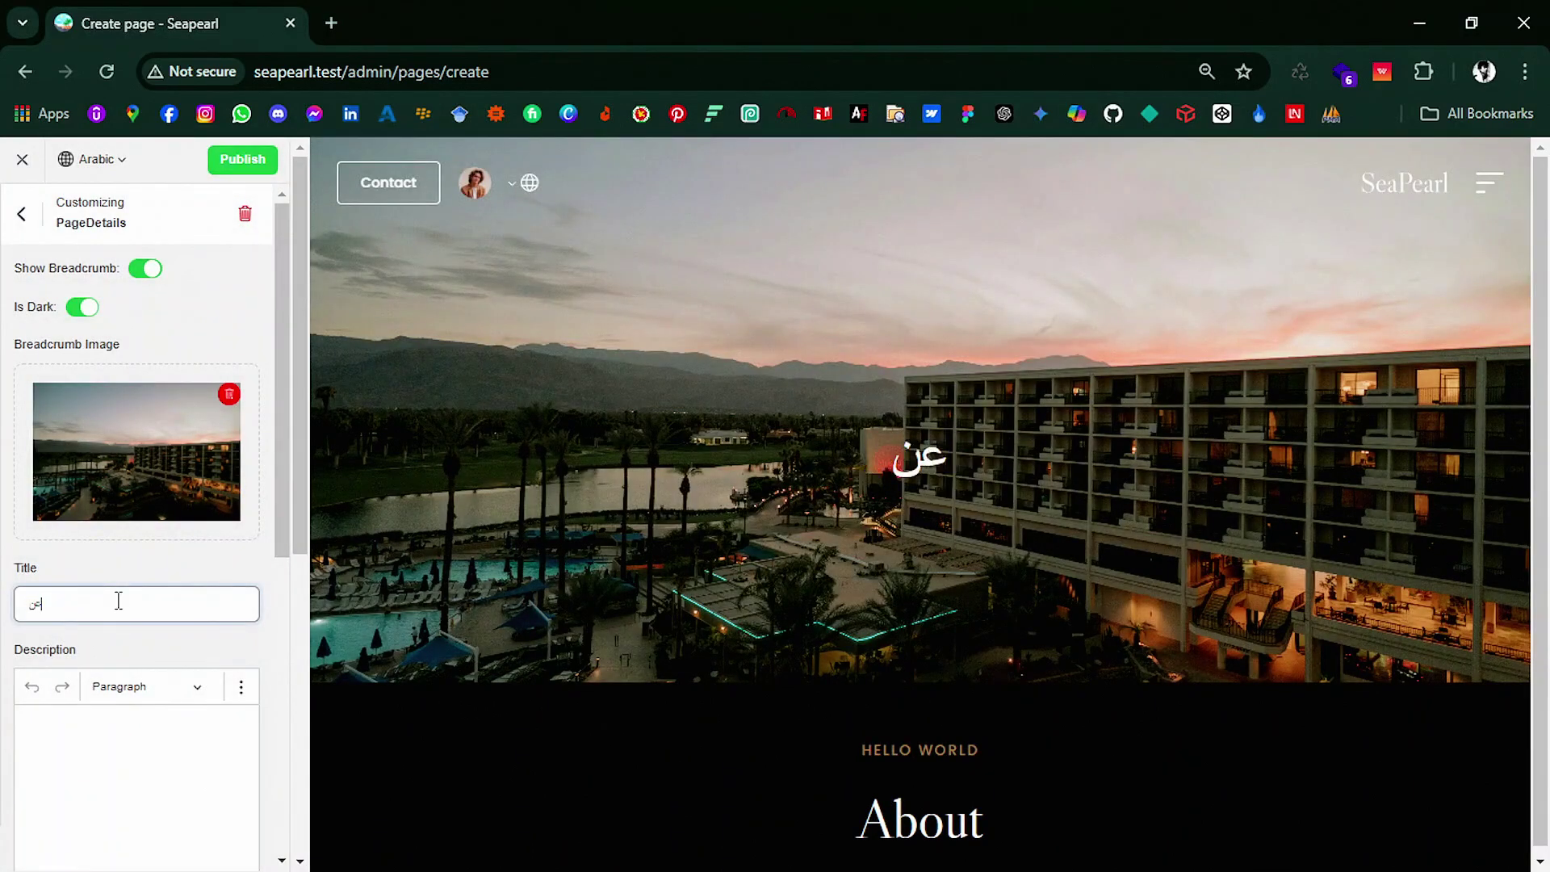
Step: Return to the English version and publish the About page
{"action": "left_click", "coordinate": [78, 164]}
{"action": "left_click", "coordinate": [84, 242]}
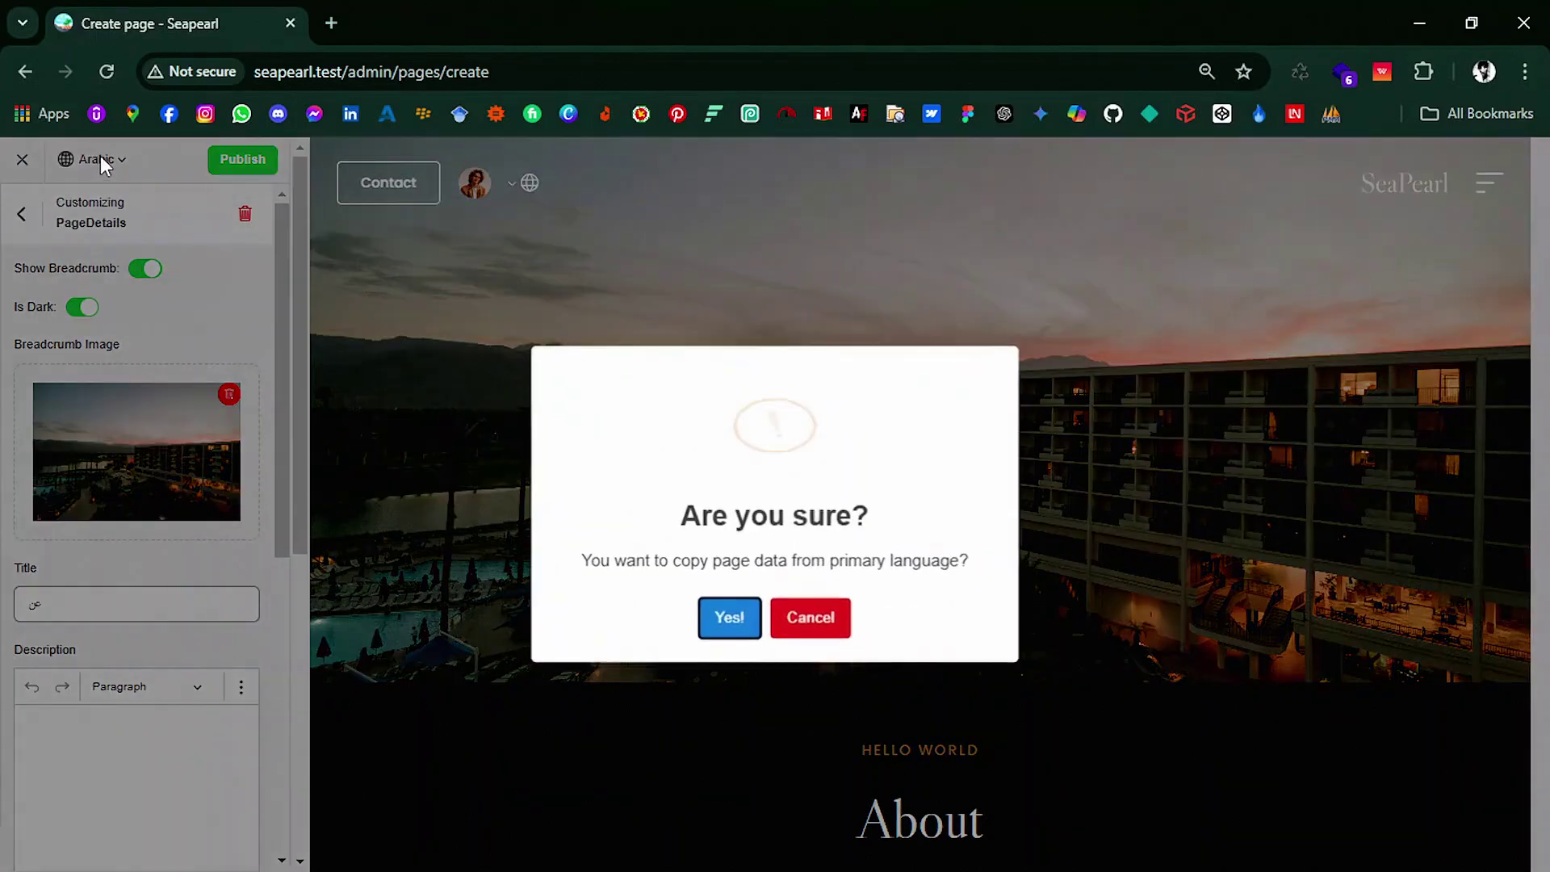
{"action": "left_click", "coordinate": [802, 622]}
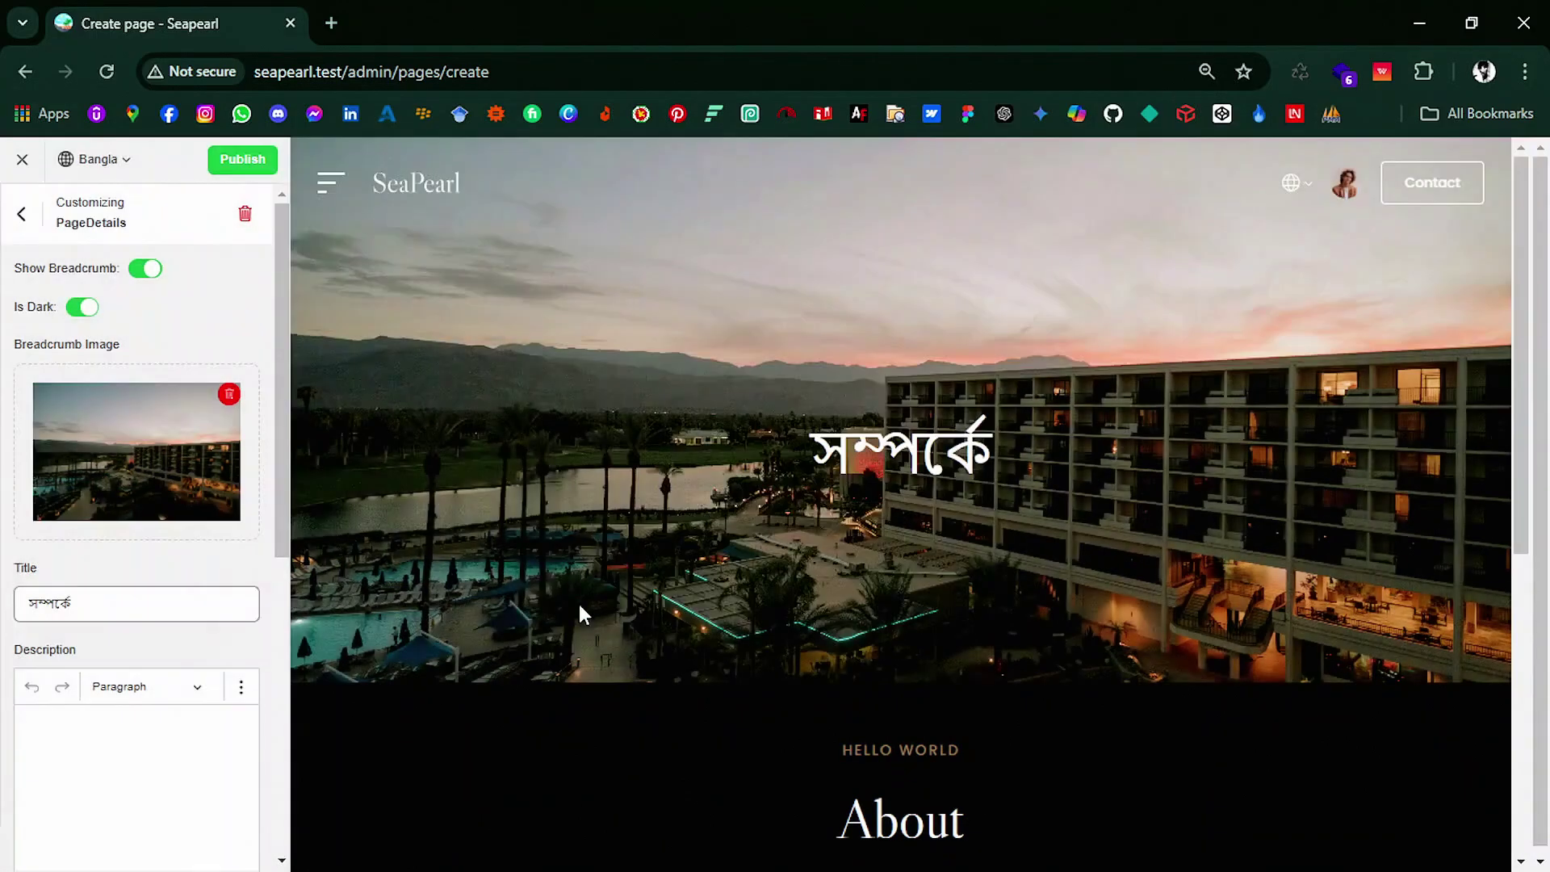
{"action": "left_click", "coordinate": [119, 162]}
{"action": "left_click", "coordinate": [121, 196]}
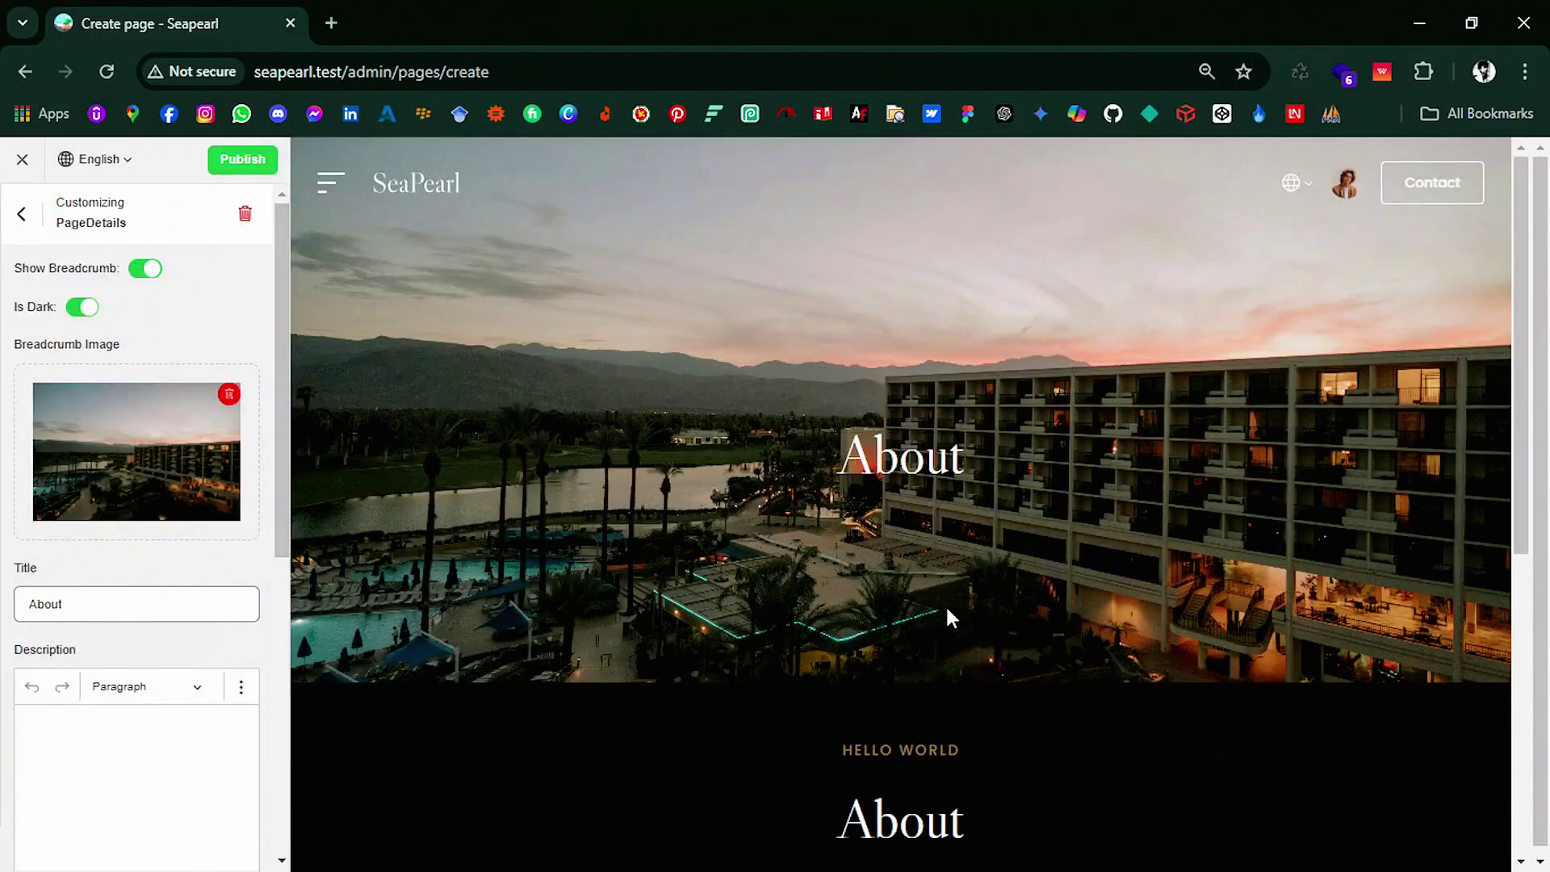
{"action": "left_click", "coordinate": [245, 170]}
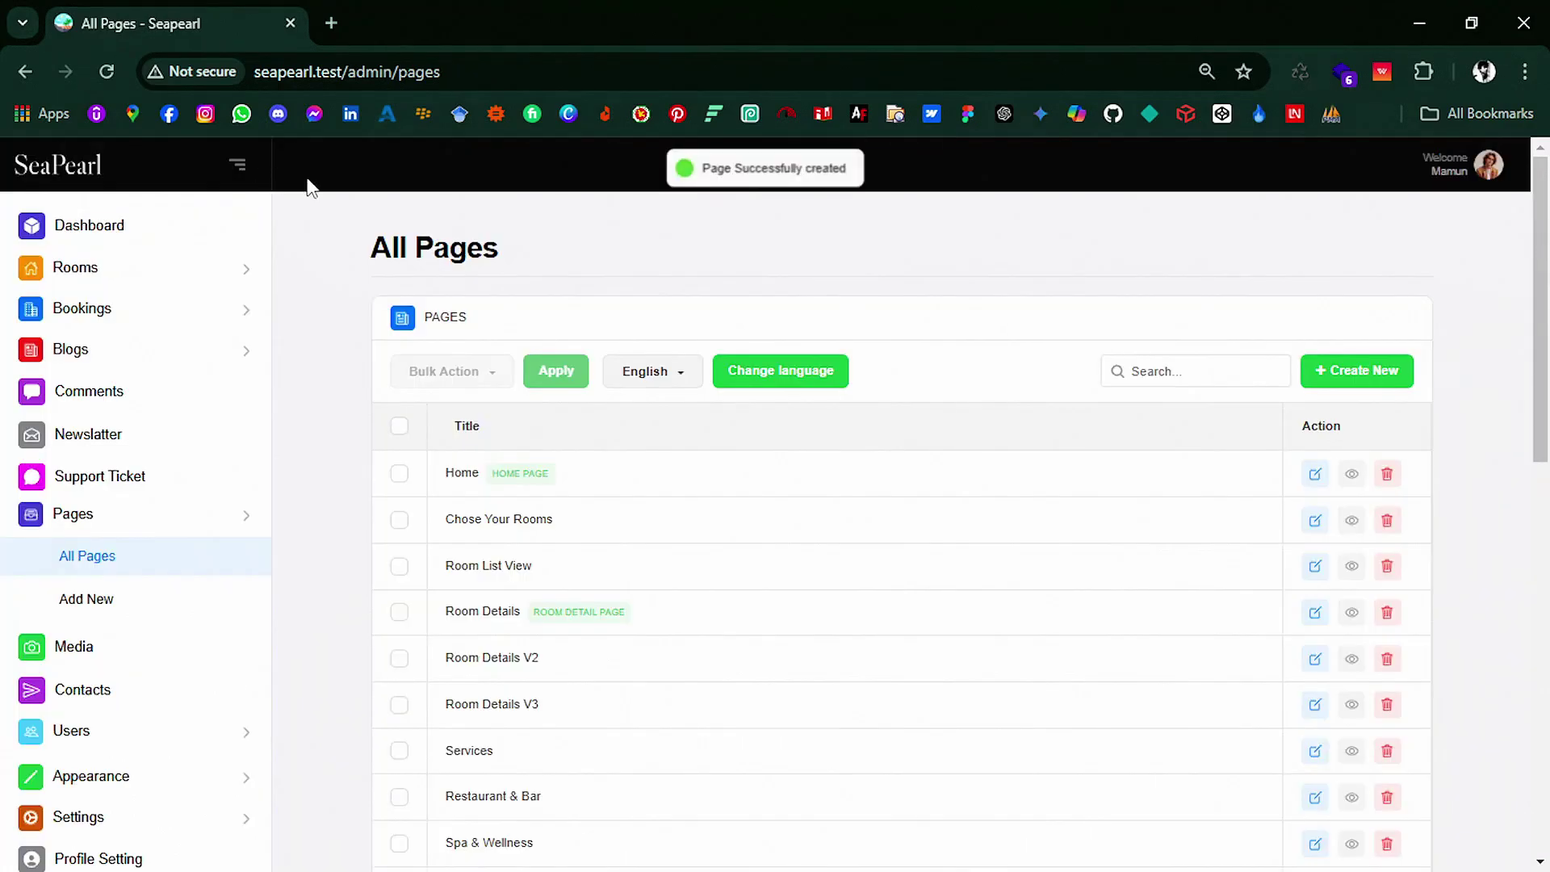
{"action": "scroll", "coordinate": [802, 589], "scroll_direction": "down", "scroll_amount": 10}
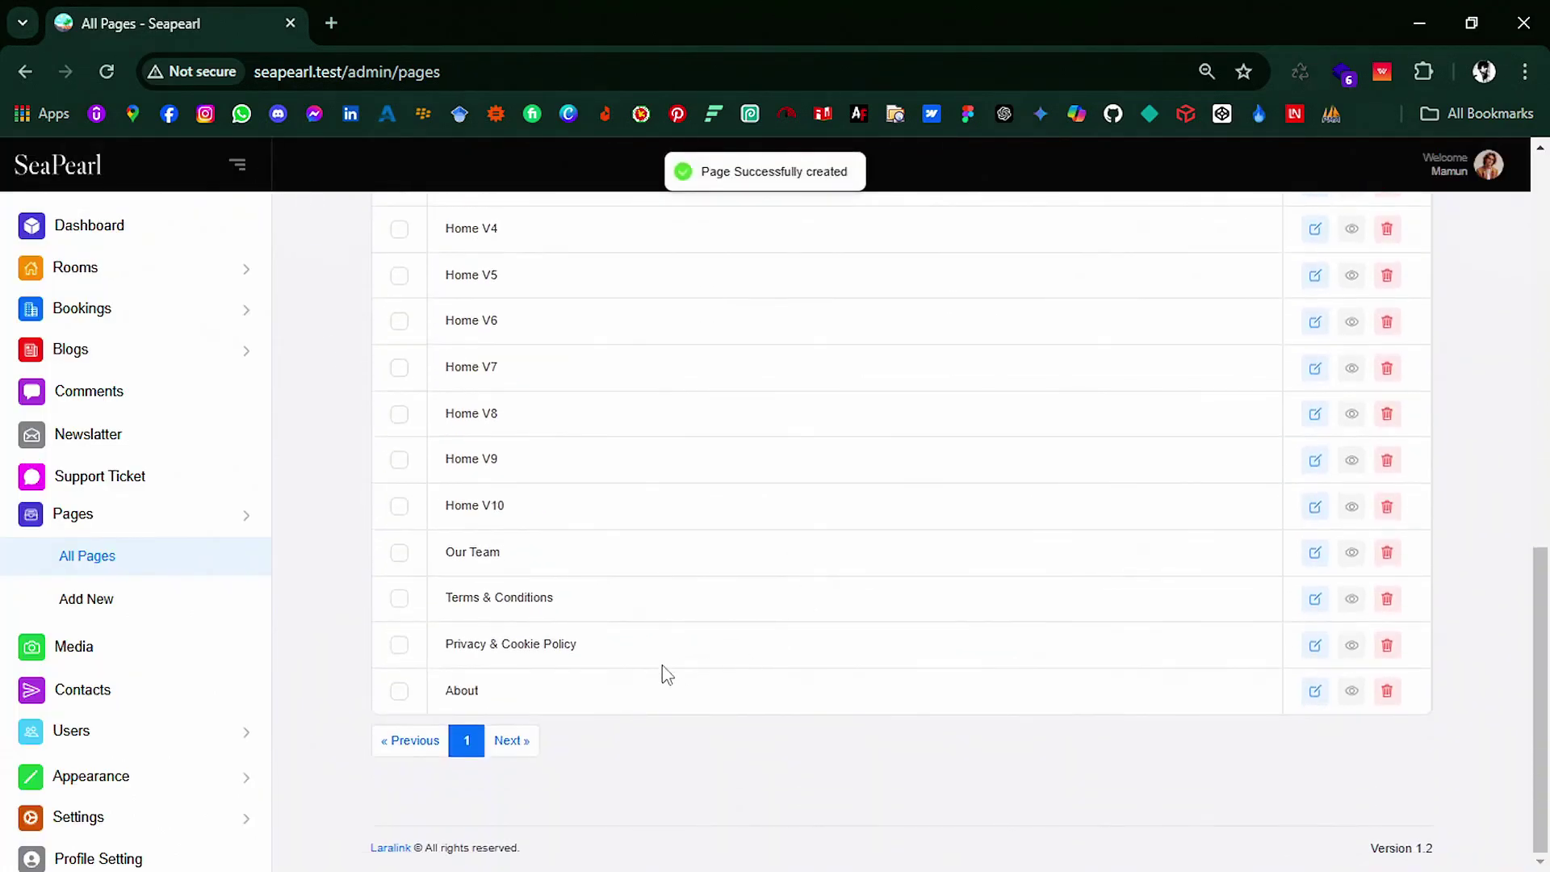
Step: View the About page live at seapearl.test/about and scroll through its sections
{"action": "left_click", "coordinate": [1352, 691]}
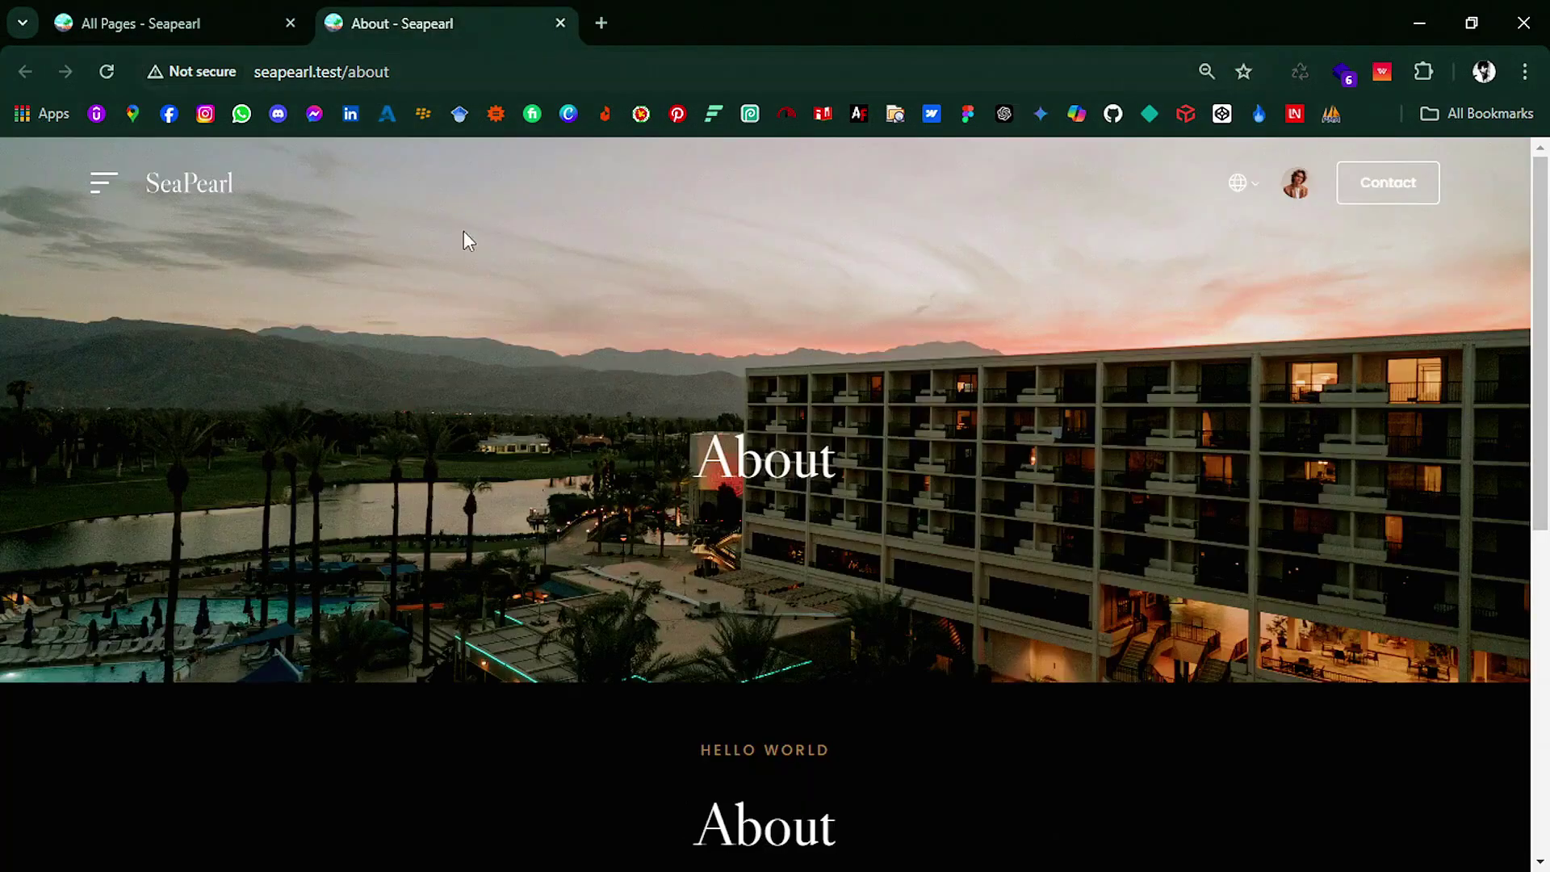
{"action": "scroll", "coordinate": [986, 399], "scroll_direction": "down", "scroll_amount": 6}
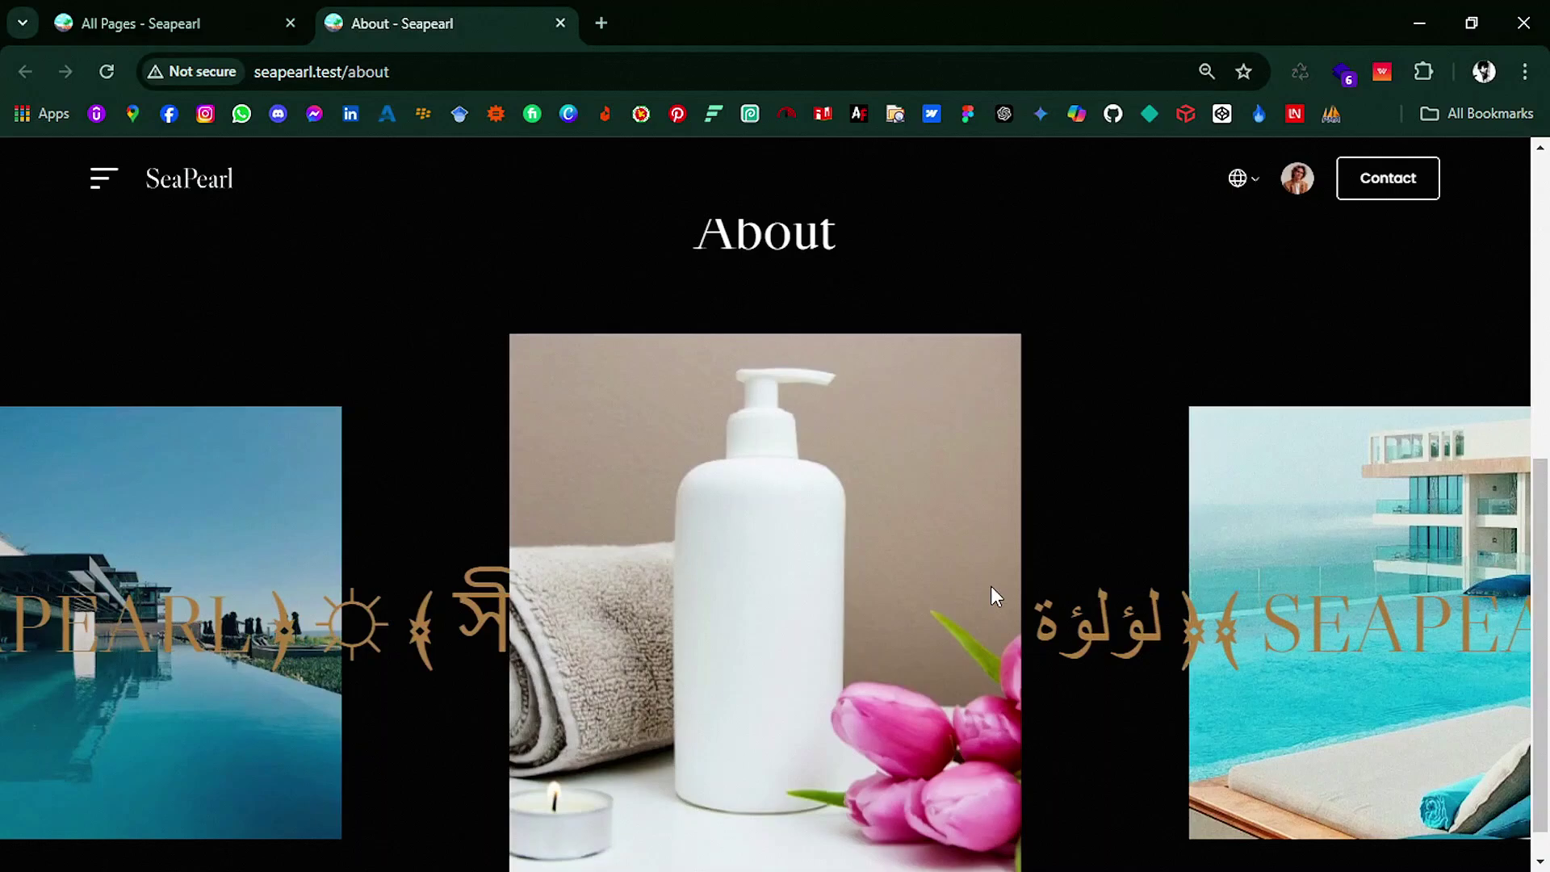
{"action": "scroll", "coordinate": [696, 394], "scroll_direction": "up", "scroll_amount": 6}
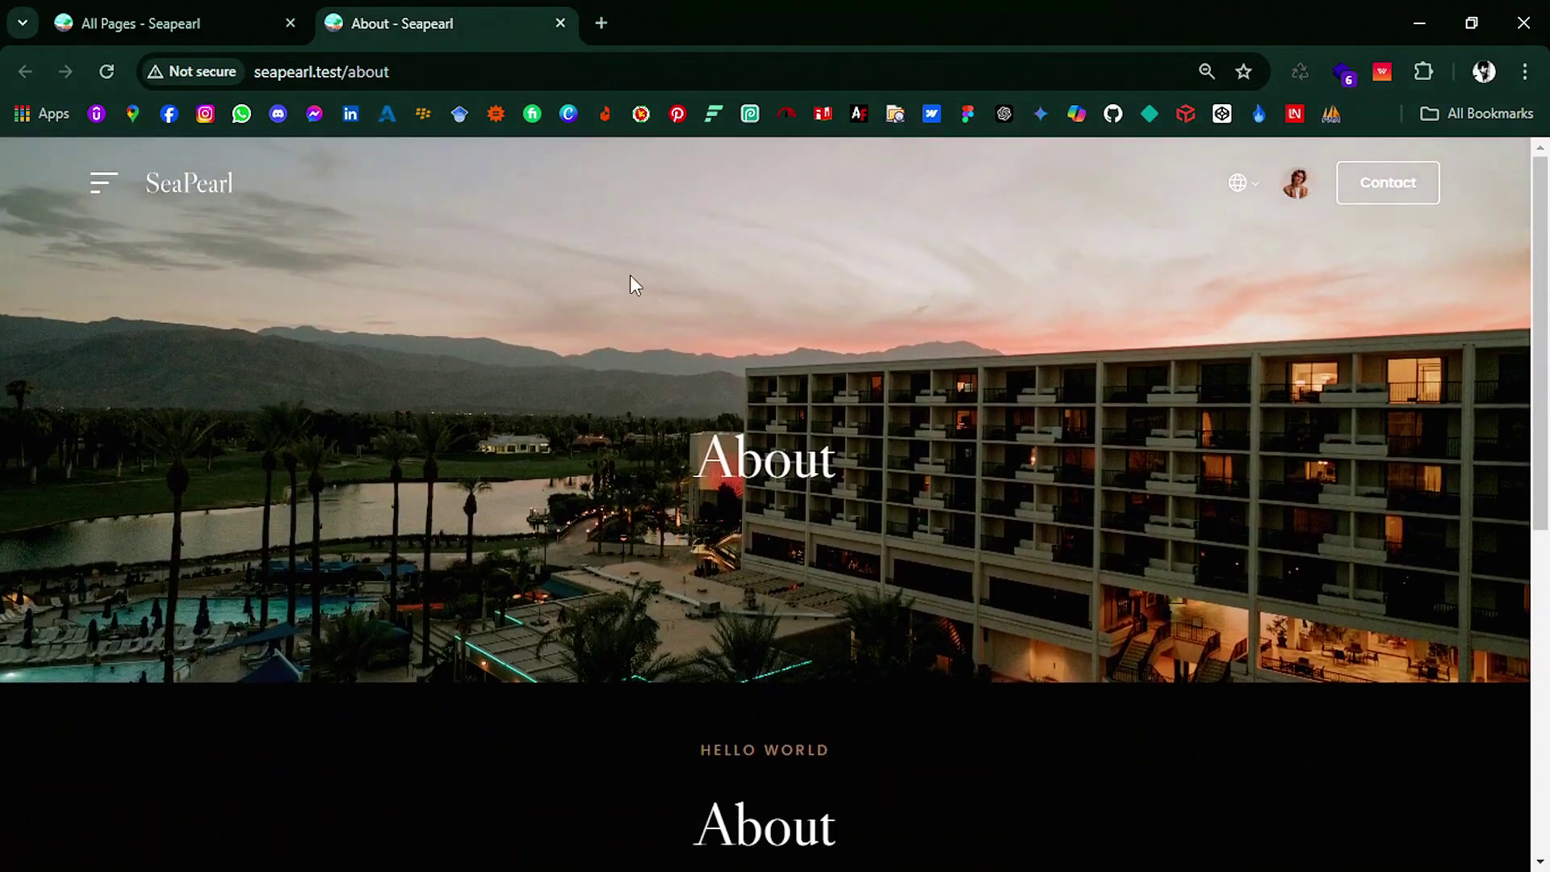
Step: Close the live About tab and open the Our Team page's section list
{"action": "left_click", "coordinate": [569, 24]}
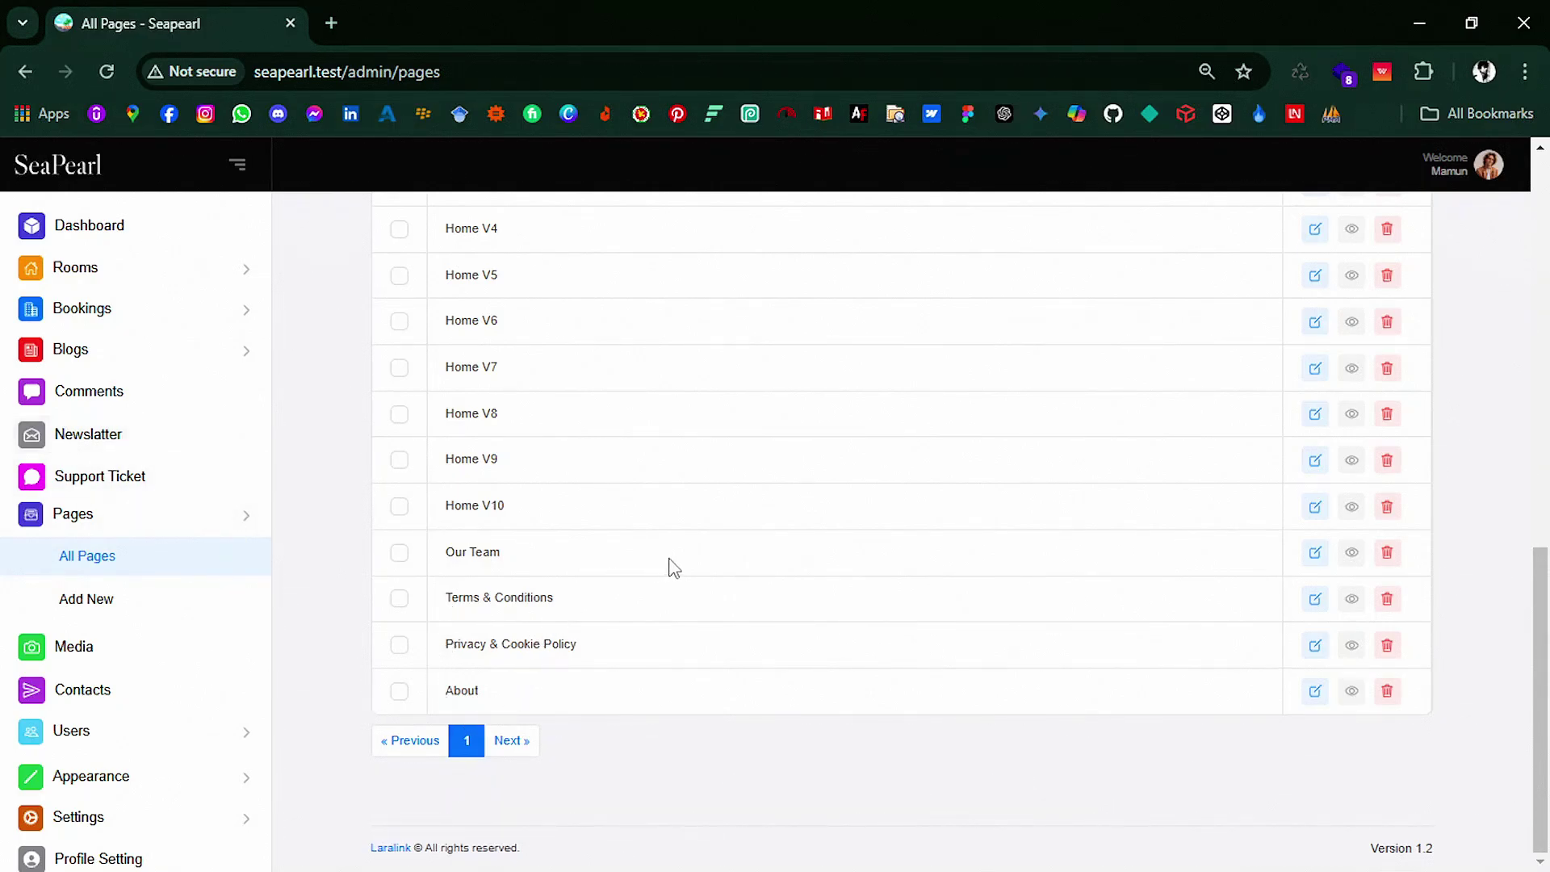
{"action": "left_click", "coordinate": [1315, 553]}
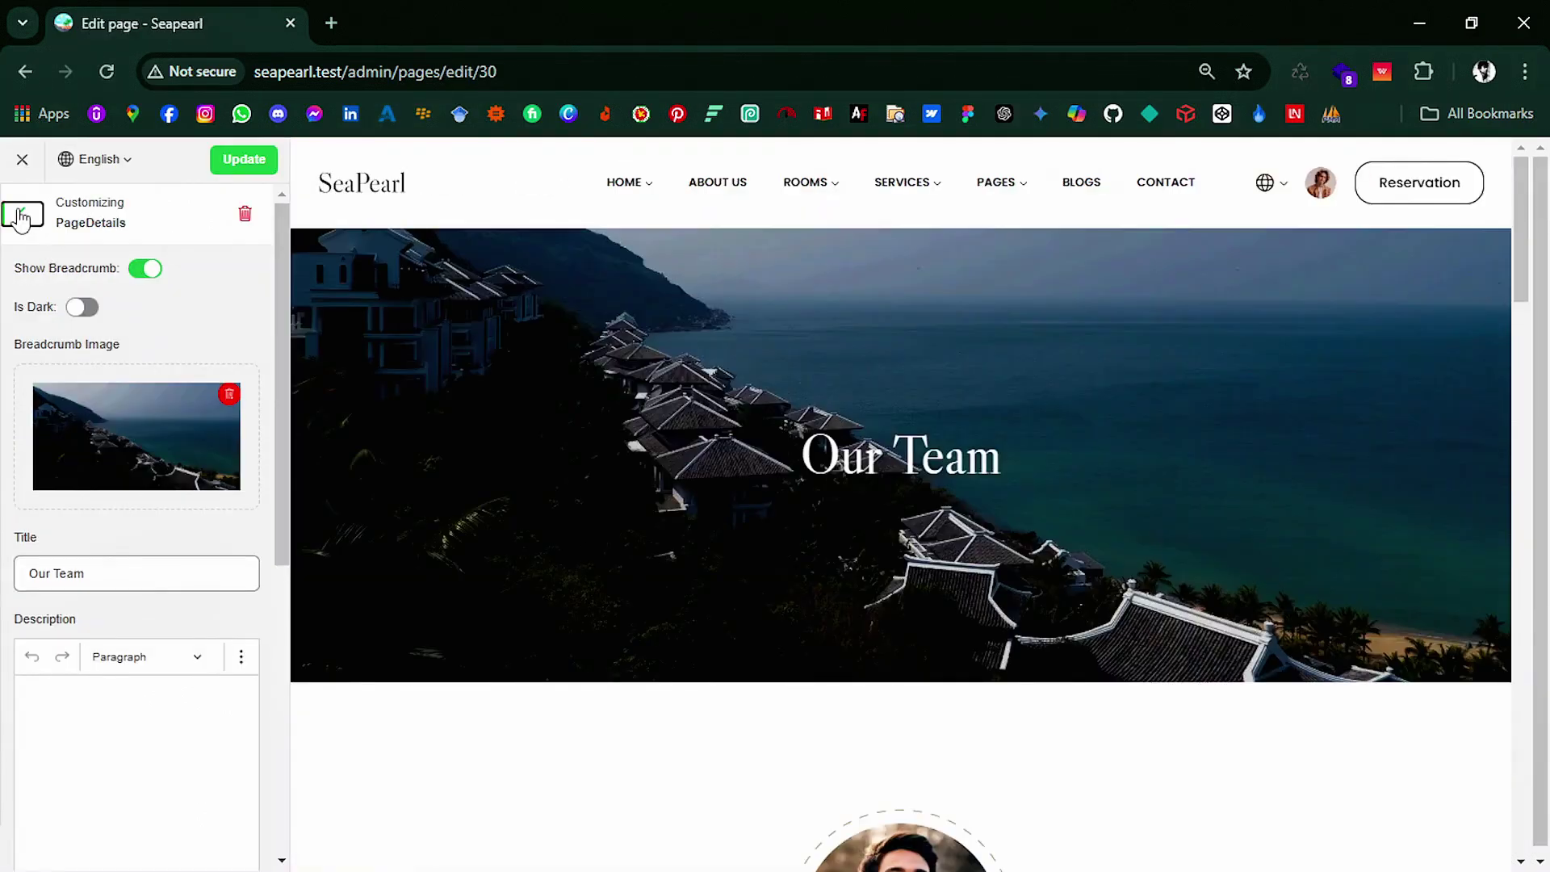
{"action": "left_click", "coordinate": [22, 216]}
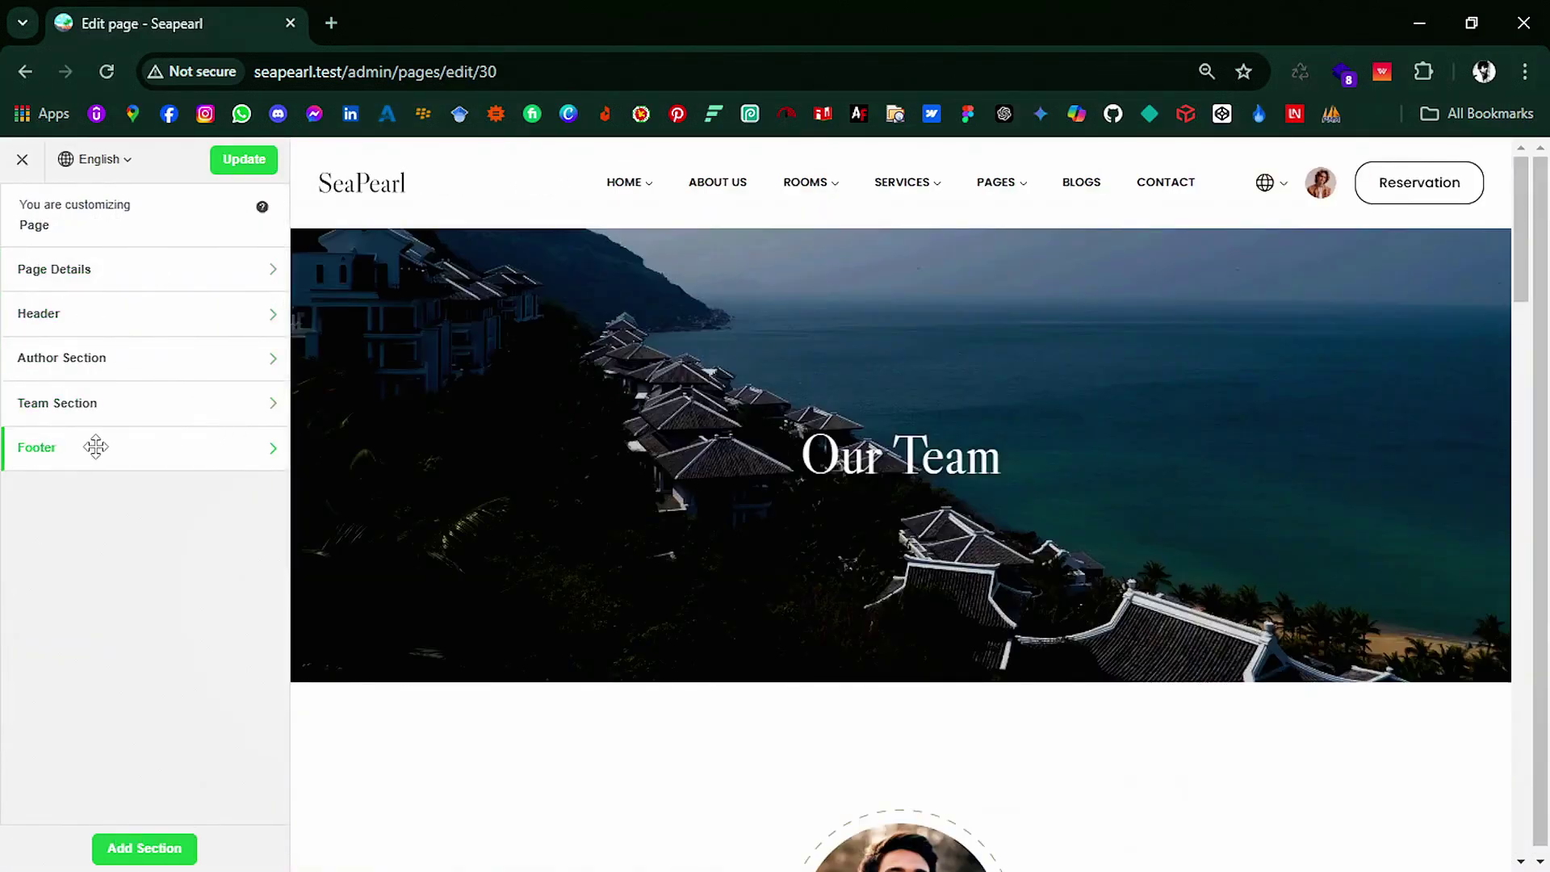
Step: Drag the Our Team sections into a new order with the footer last, and update the page
{"action": "left_click_drag", "start_coordinate": [96, 446], "coordinate": [95, 396]}
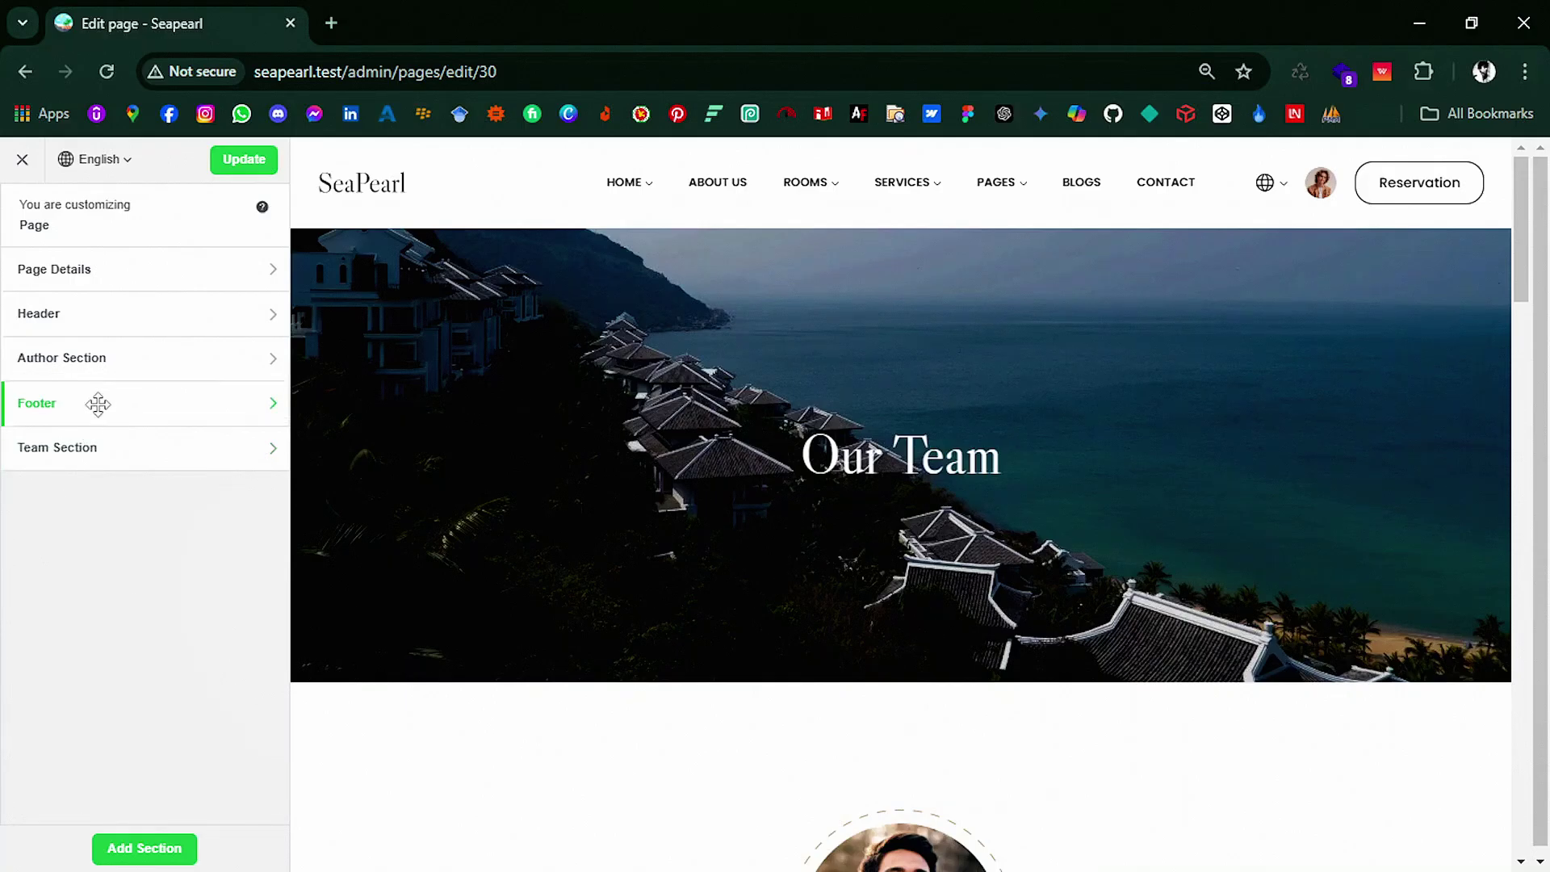
{"action": "scroll", "coordinate": [486, 458], "scroll_direction": "down", "scroll_amount": 15}
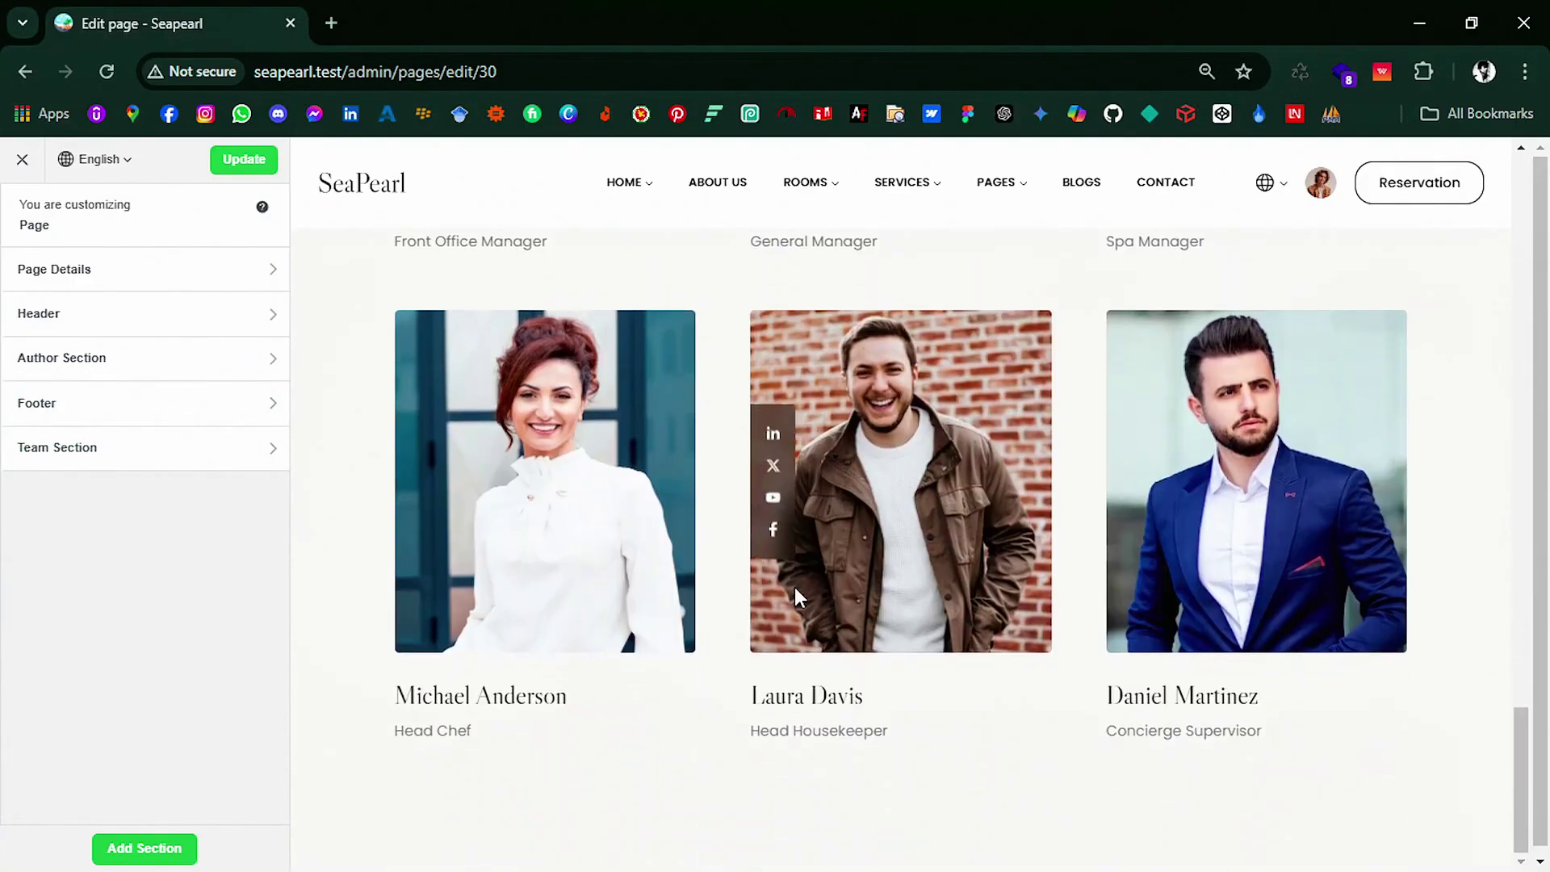
{"action": "scroll", "coordinate": [768, 616], "scroll_direction": "up", "scroll_amount": 12}
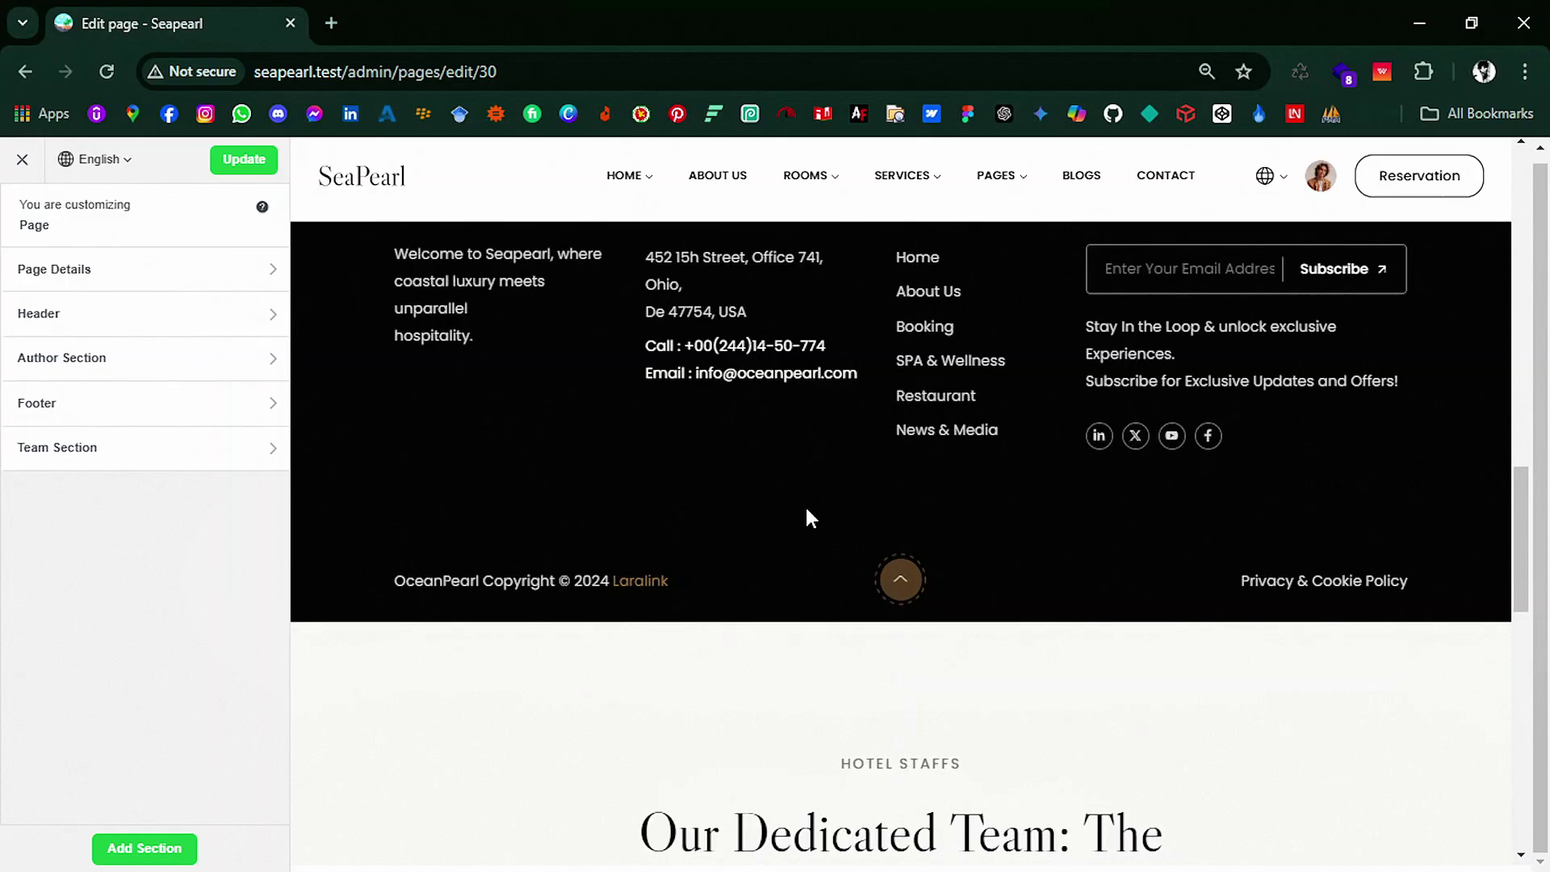
{"action": "scroll", "coordinate": [804, 508], "scroll_direction": "up", "scroll_amount": 5}
{"action": "left_click_drag", "start_coordinate": [56, 398], "coordinate": [53, 472]}
{"action": "scroll", "coordinate": [599, 546], "scroll_direction": "down", "scroll_amount": 15}
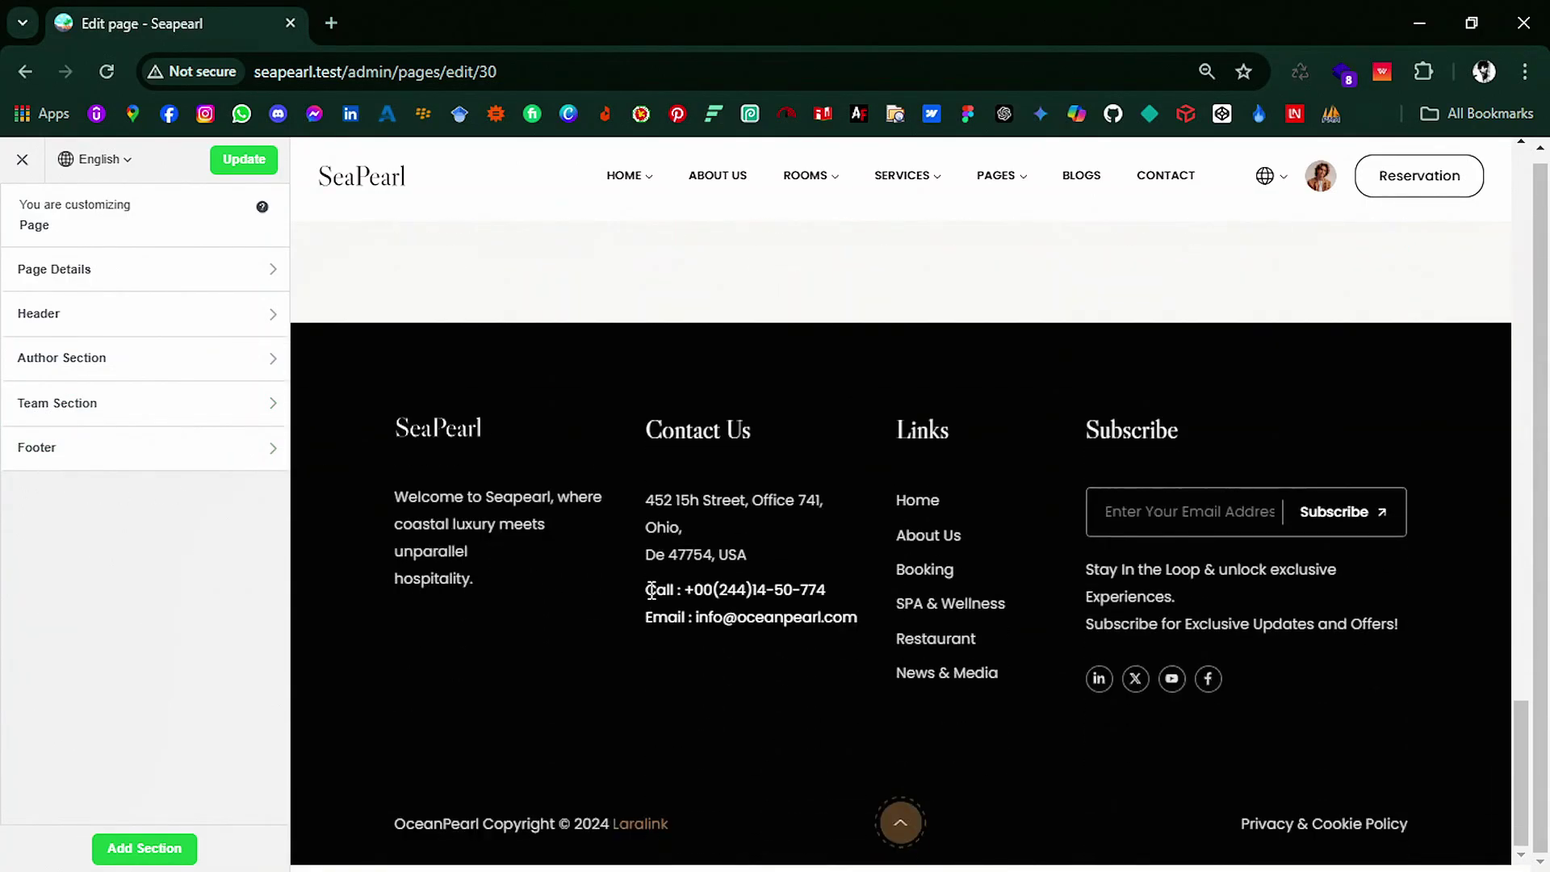
{"action": "scroll", "coordinate": [650, 590], "scroll_direction": "up", "scroll_amount": 10}
{"action": "scroll", "coordinate": [657, 572], "scroll_direction": "down", "scroll_amount": 3}
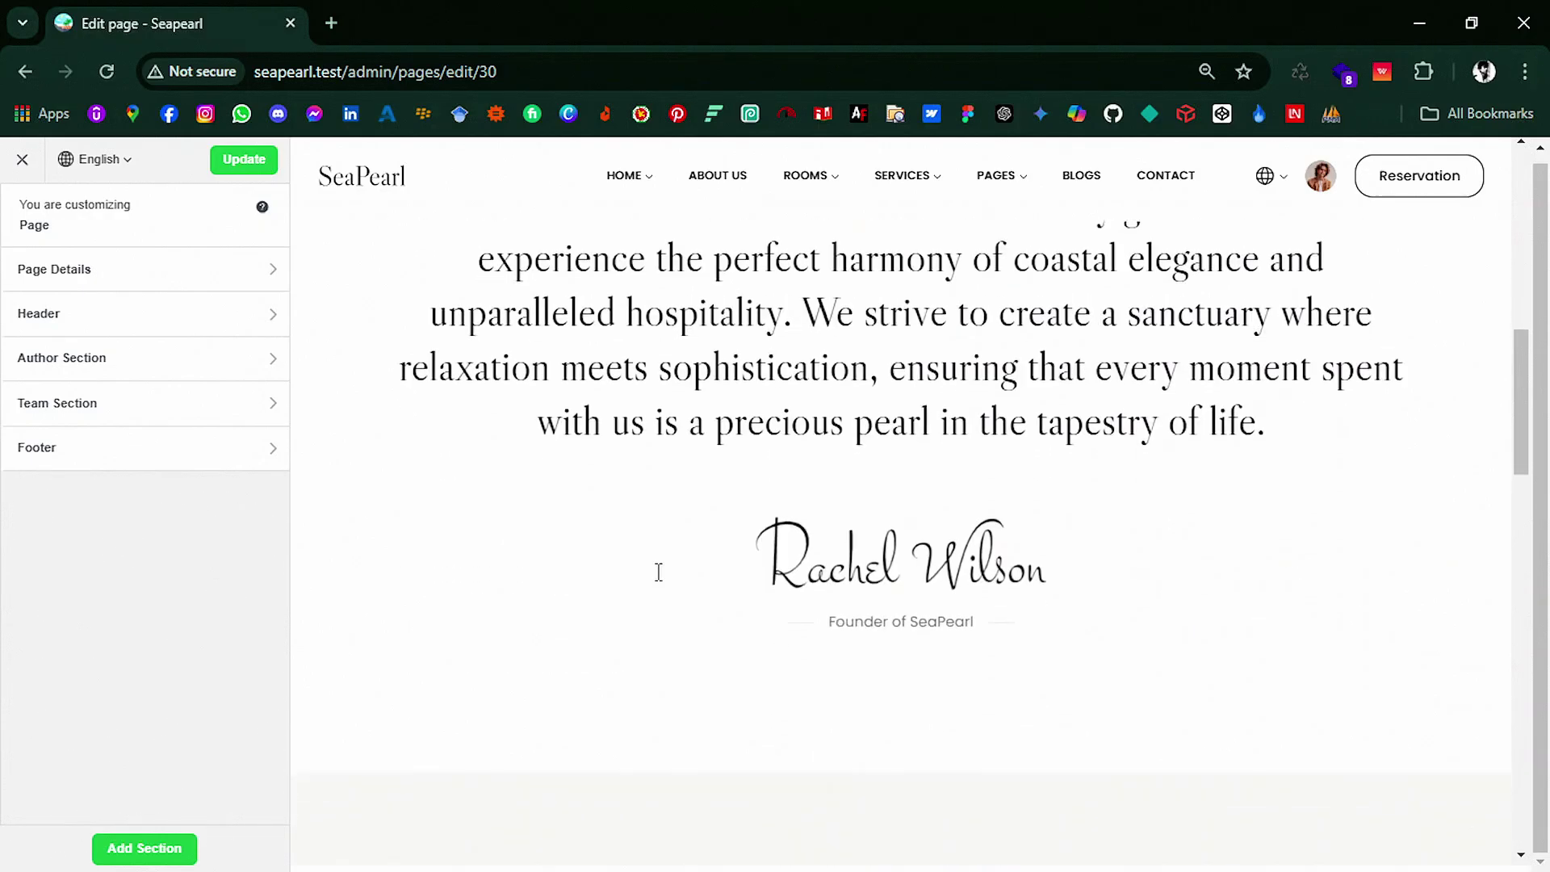
{"action": "left_click_drag", "start_coordinate": [81, 313], "coordinate": [128, 410]}
{"action": "left_click", "coordinate": [245, 165]}
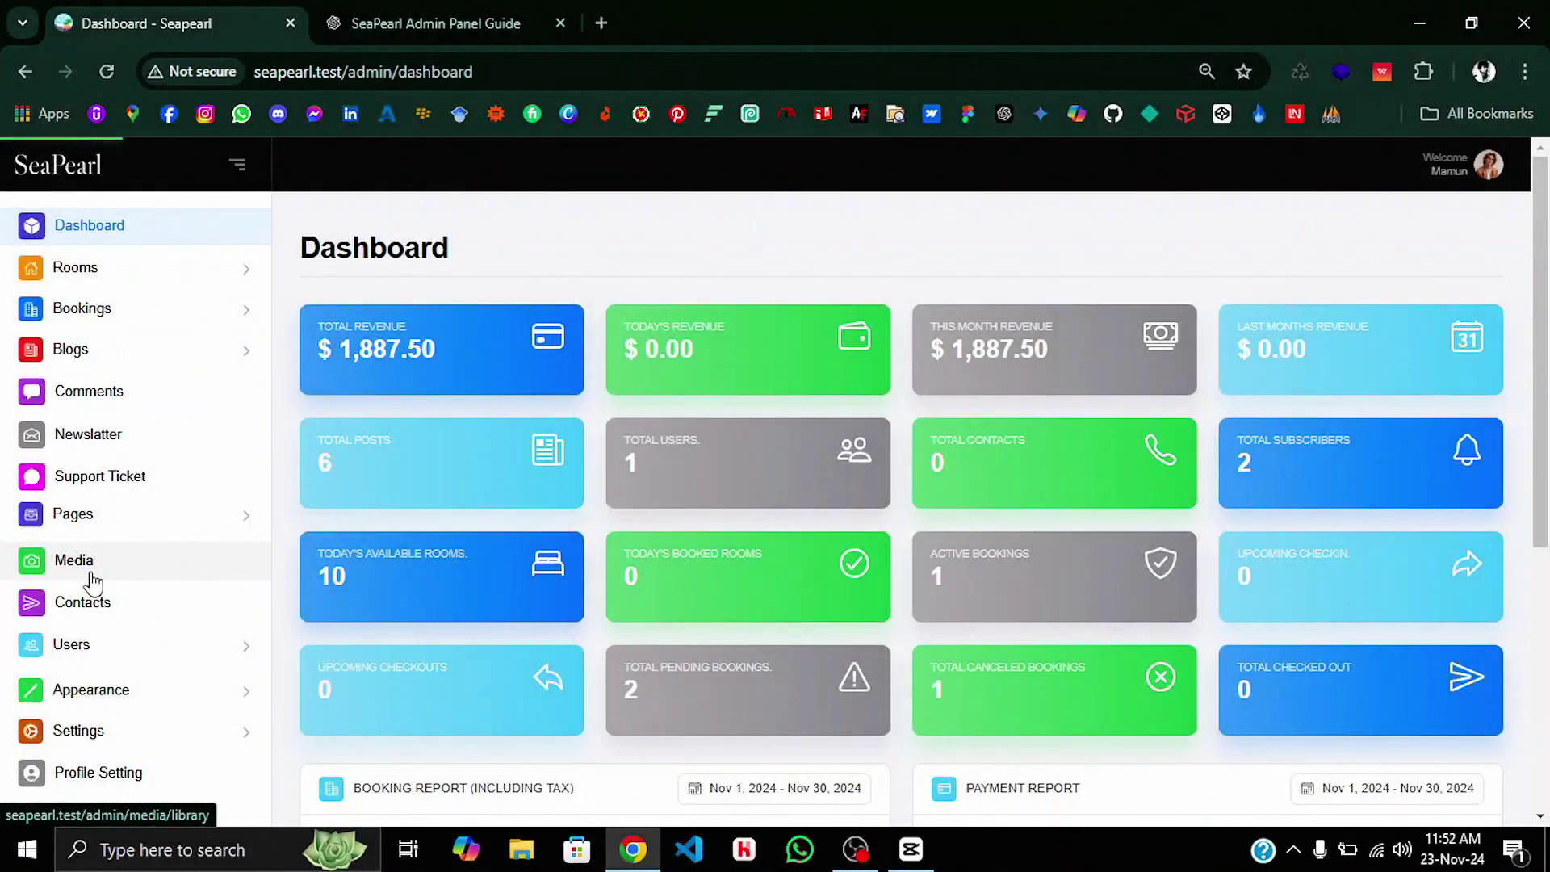
Step: Upload hello dubai.jpg to the media library
{"action": "left_click", "coordinate": [93, 580]}
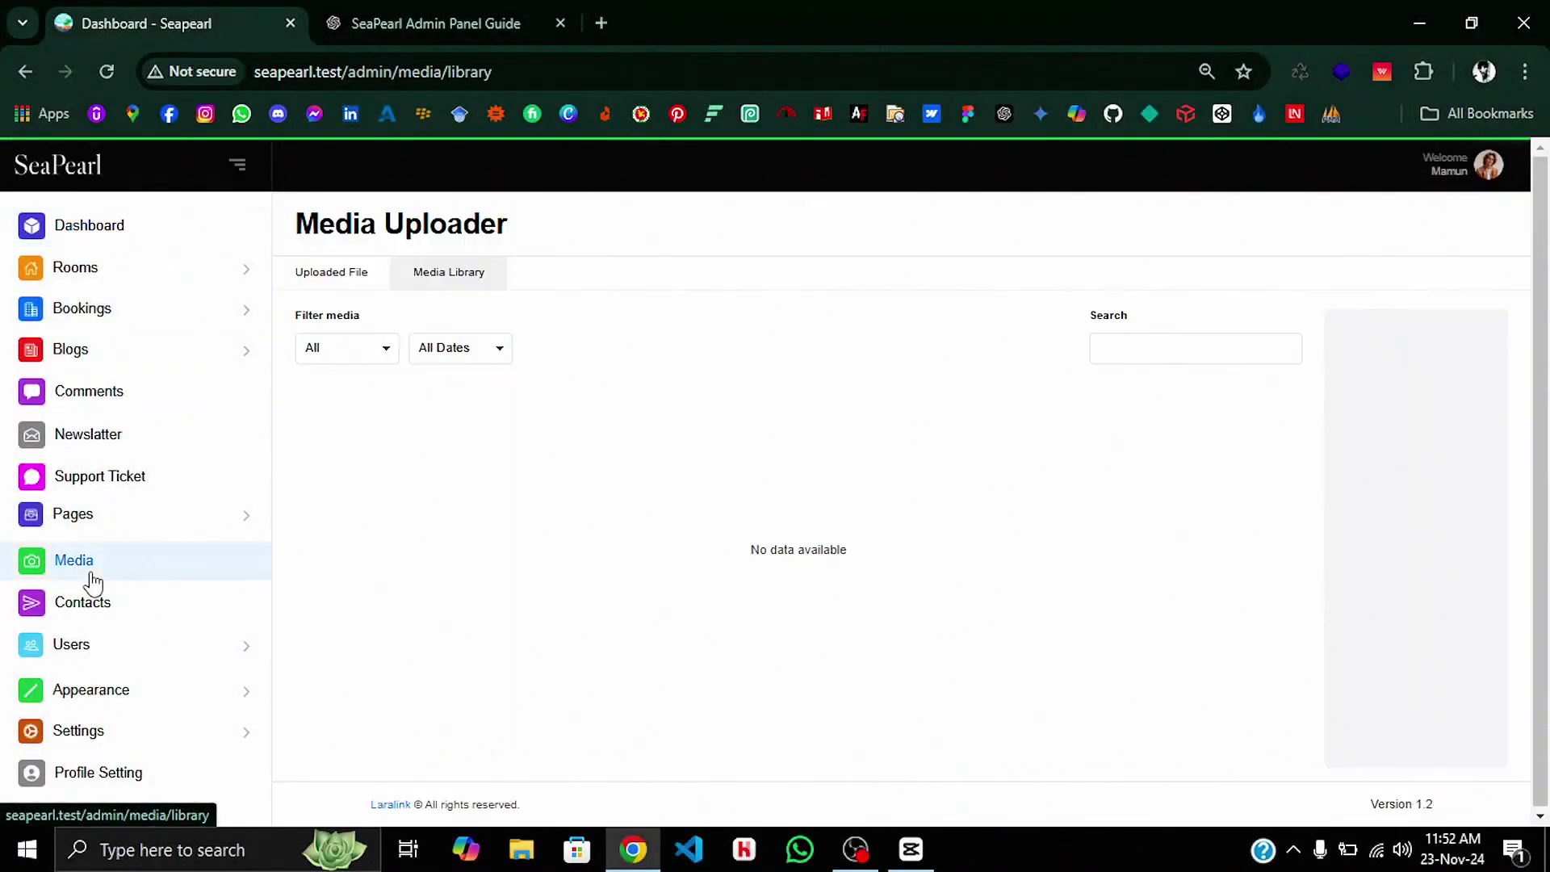
{"action": "left_click", "coordinate": [339, 273]}
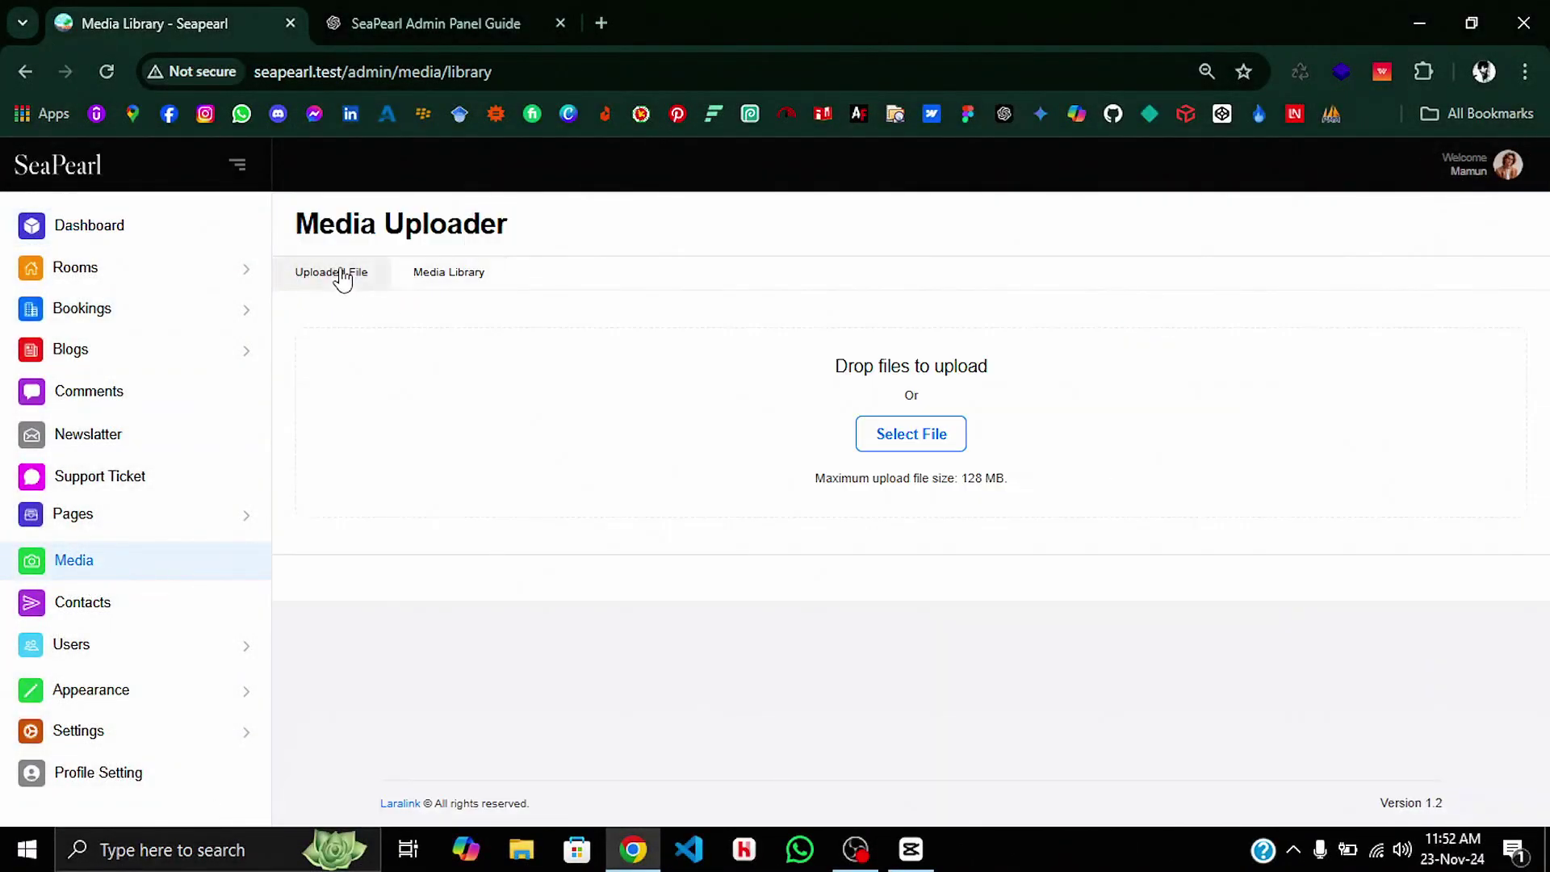
{"action": "left_click", "coordinate": [880, 440]}
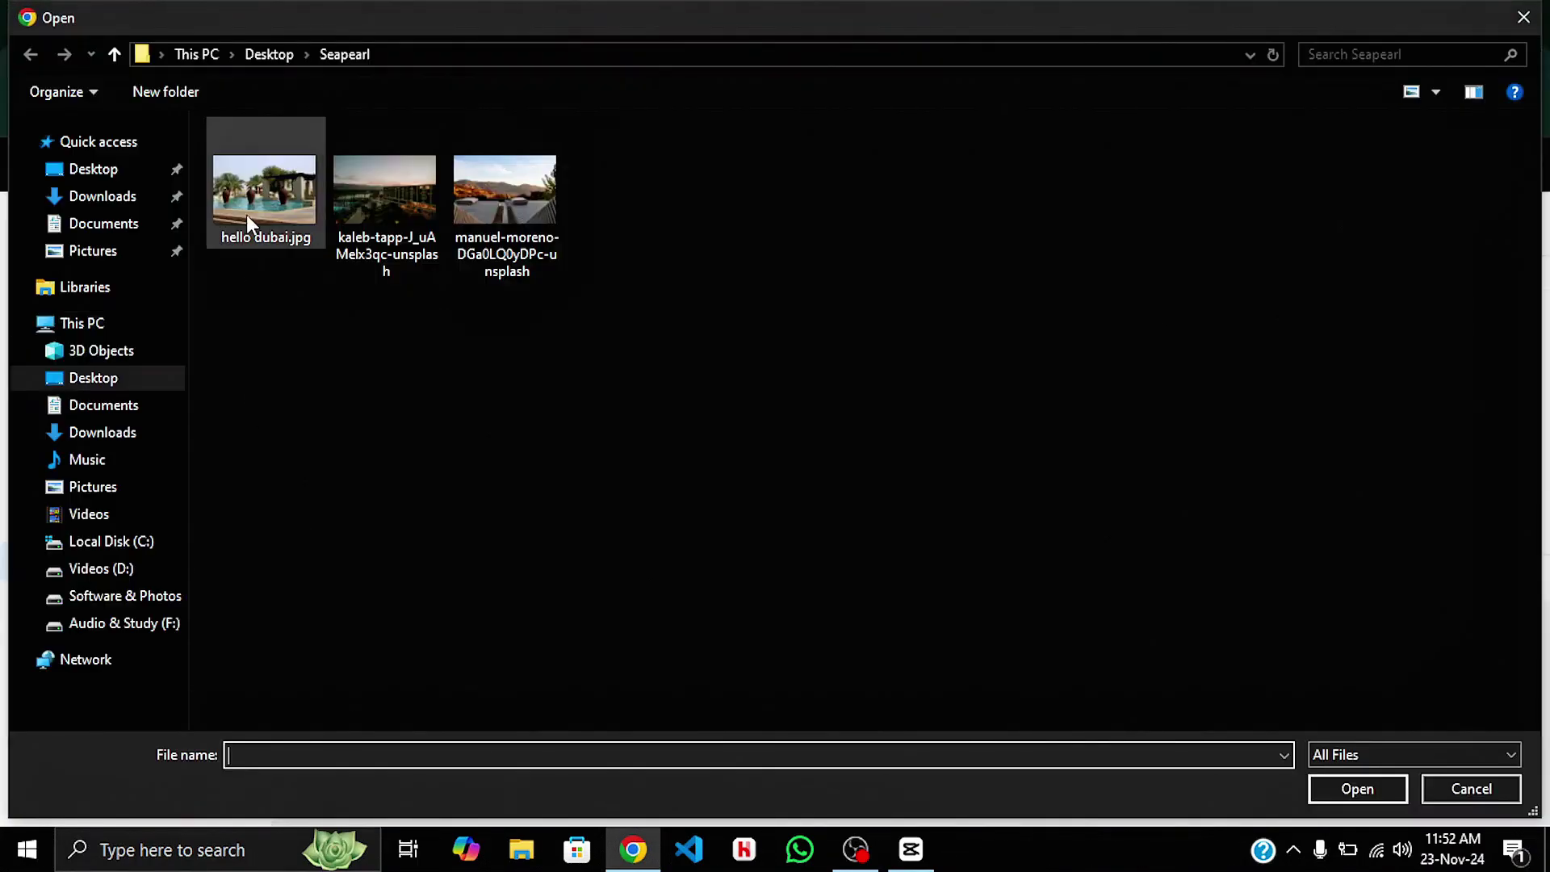
{"action": "left_click", "coordinate": [257, 202]}
{"action": "left_click", "coordinate": [1336, 783]}
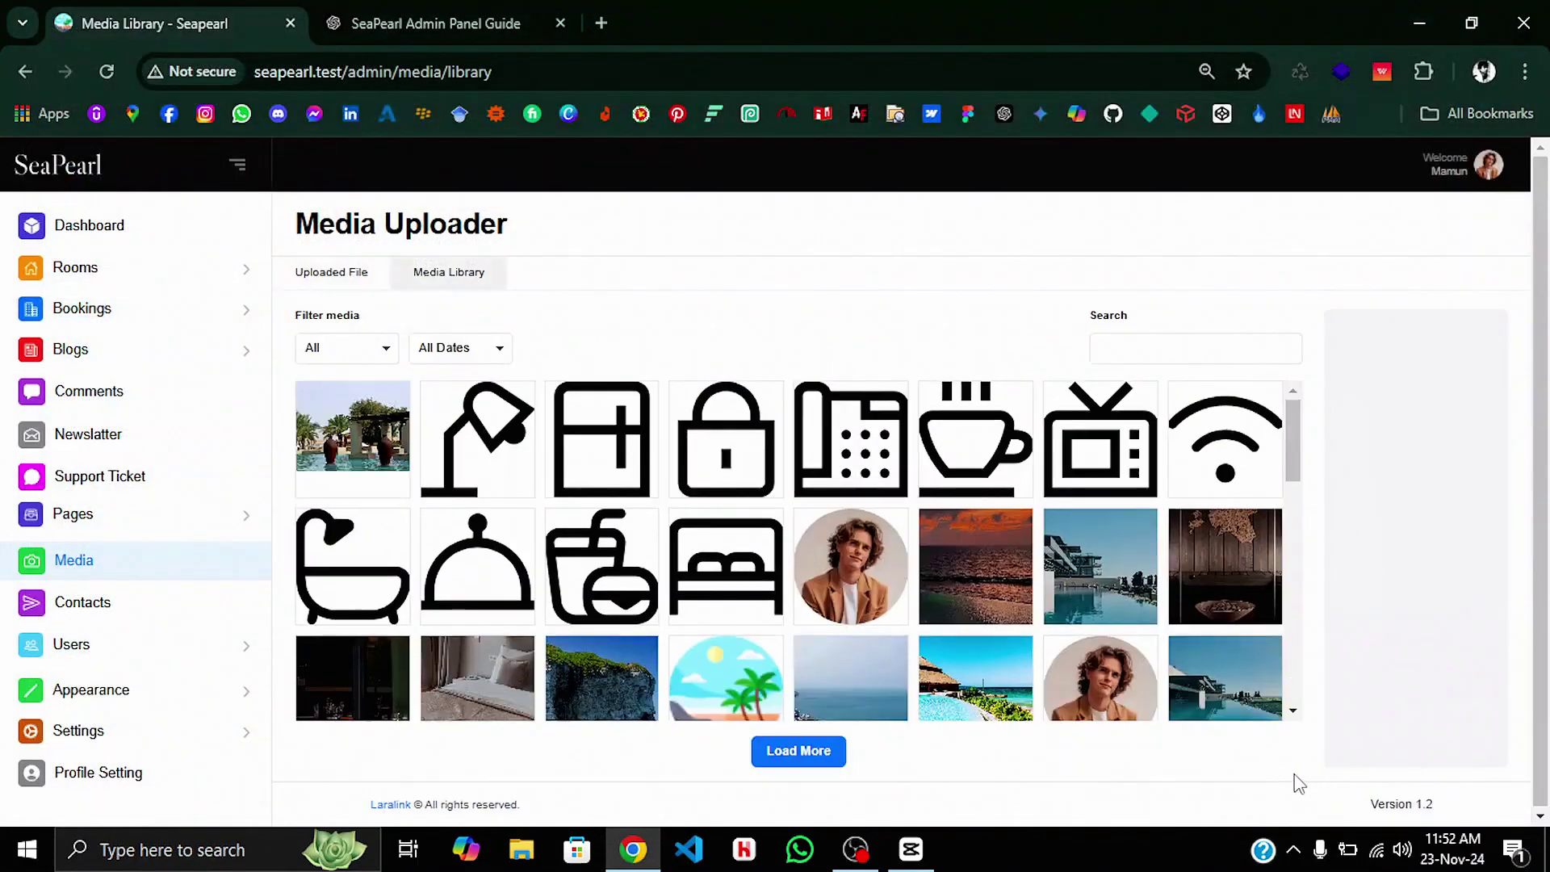
Step: Permanently delete hello dubai.jpg and load more media into the grid
{"action": "left_click", "coordinate": [369, 456]}
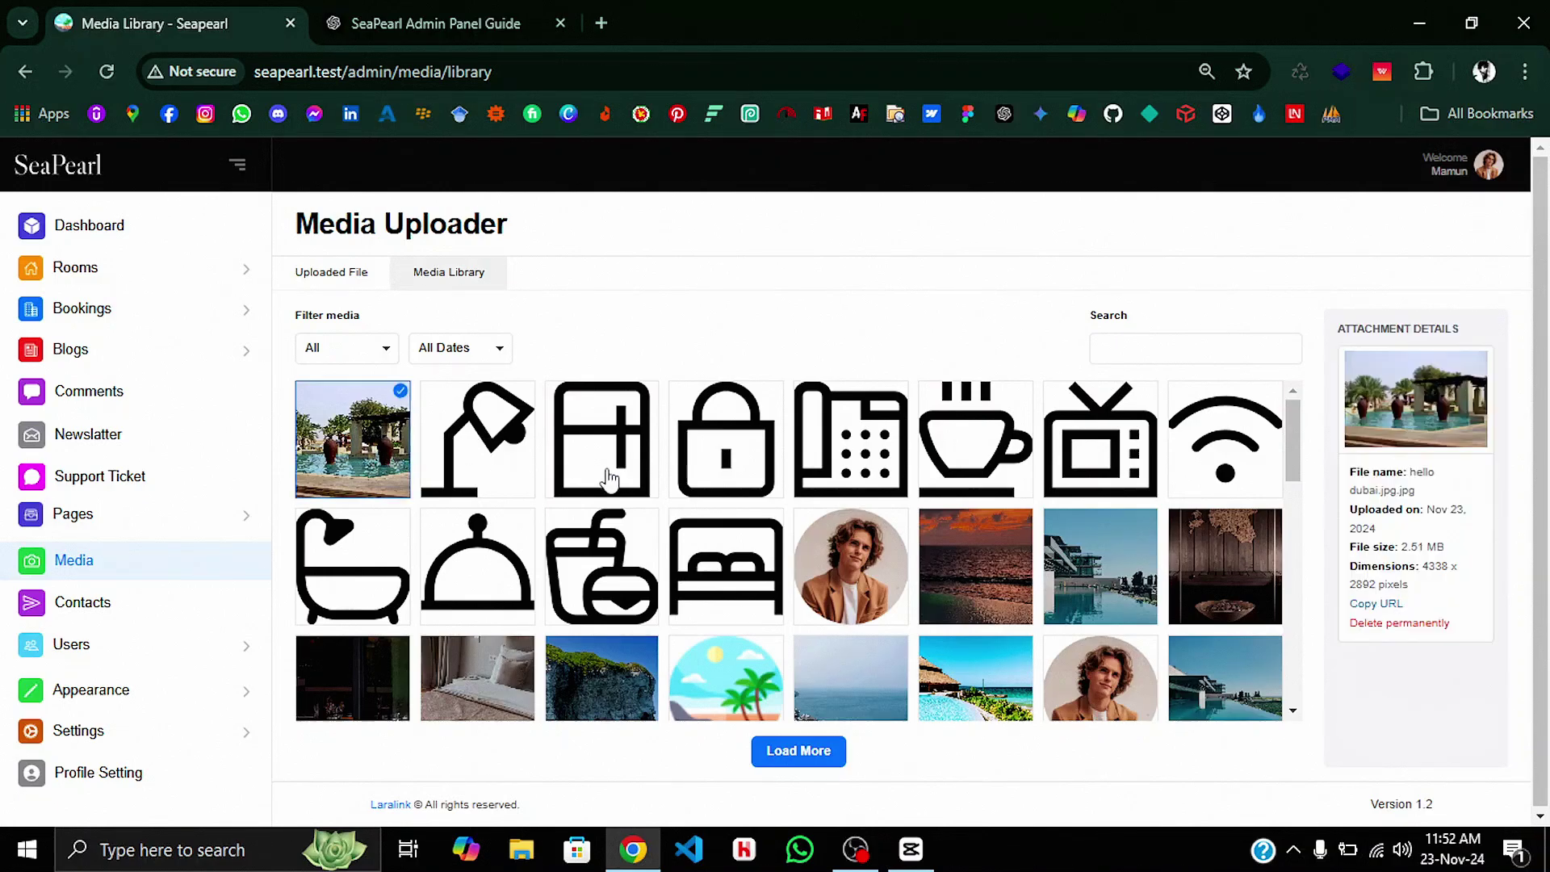
{"action": "left_click", "coordinate": [1378, 625]}
{"action": "left_click", "coordinate": [878, 220]}
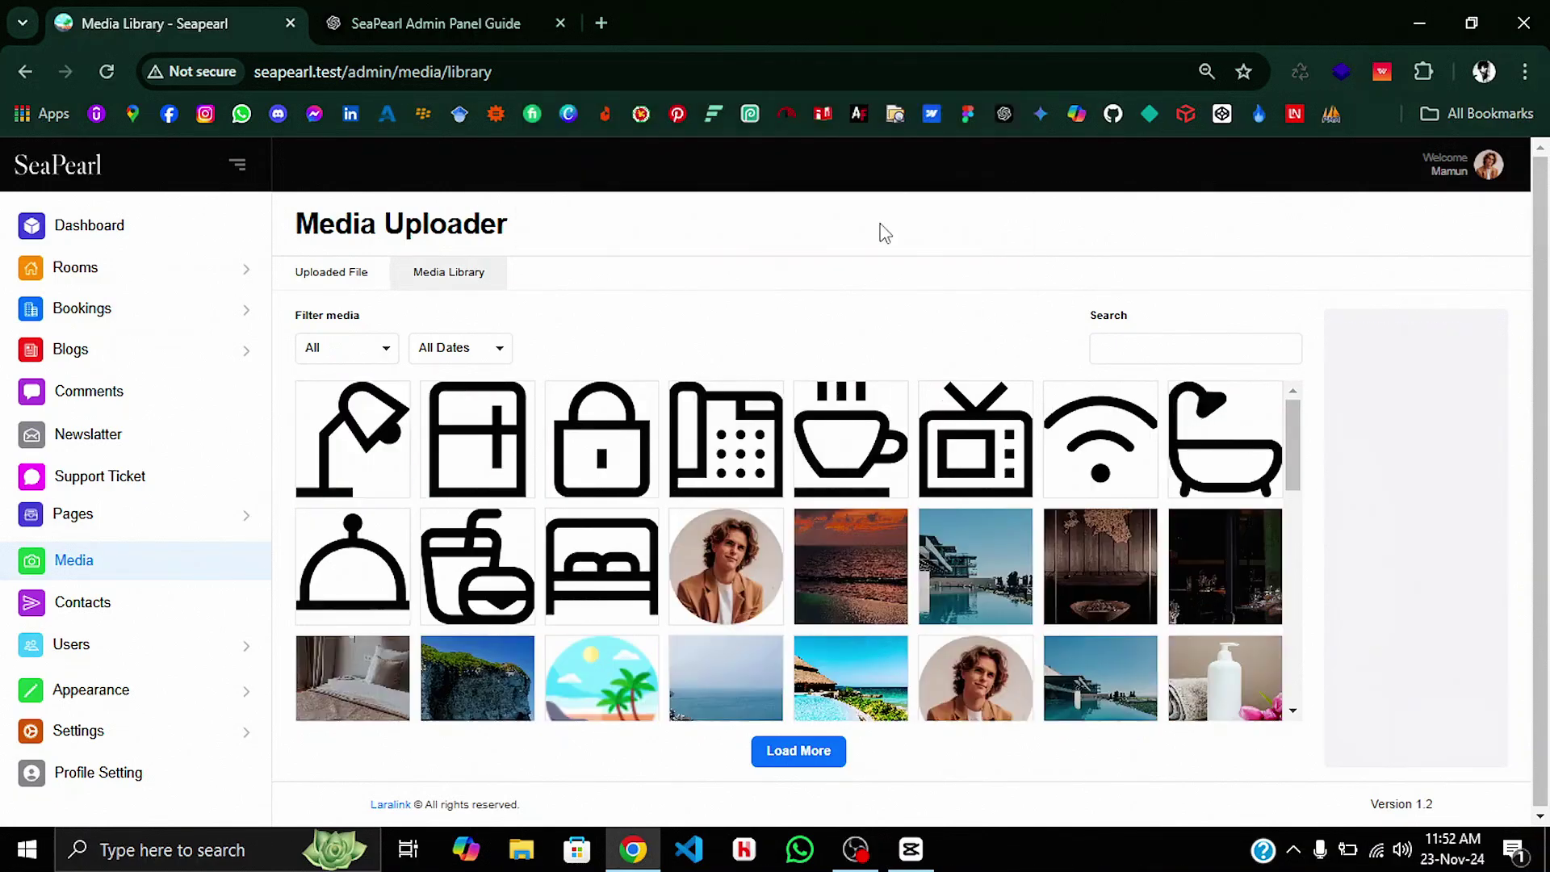
{"action": "scroll", "coordinate": [820, 509], "scroll_direction": "down", "scroll_amount": 5}
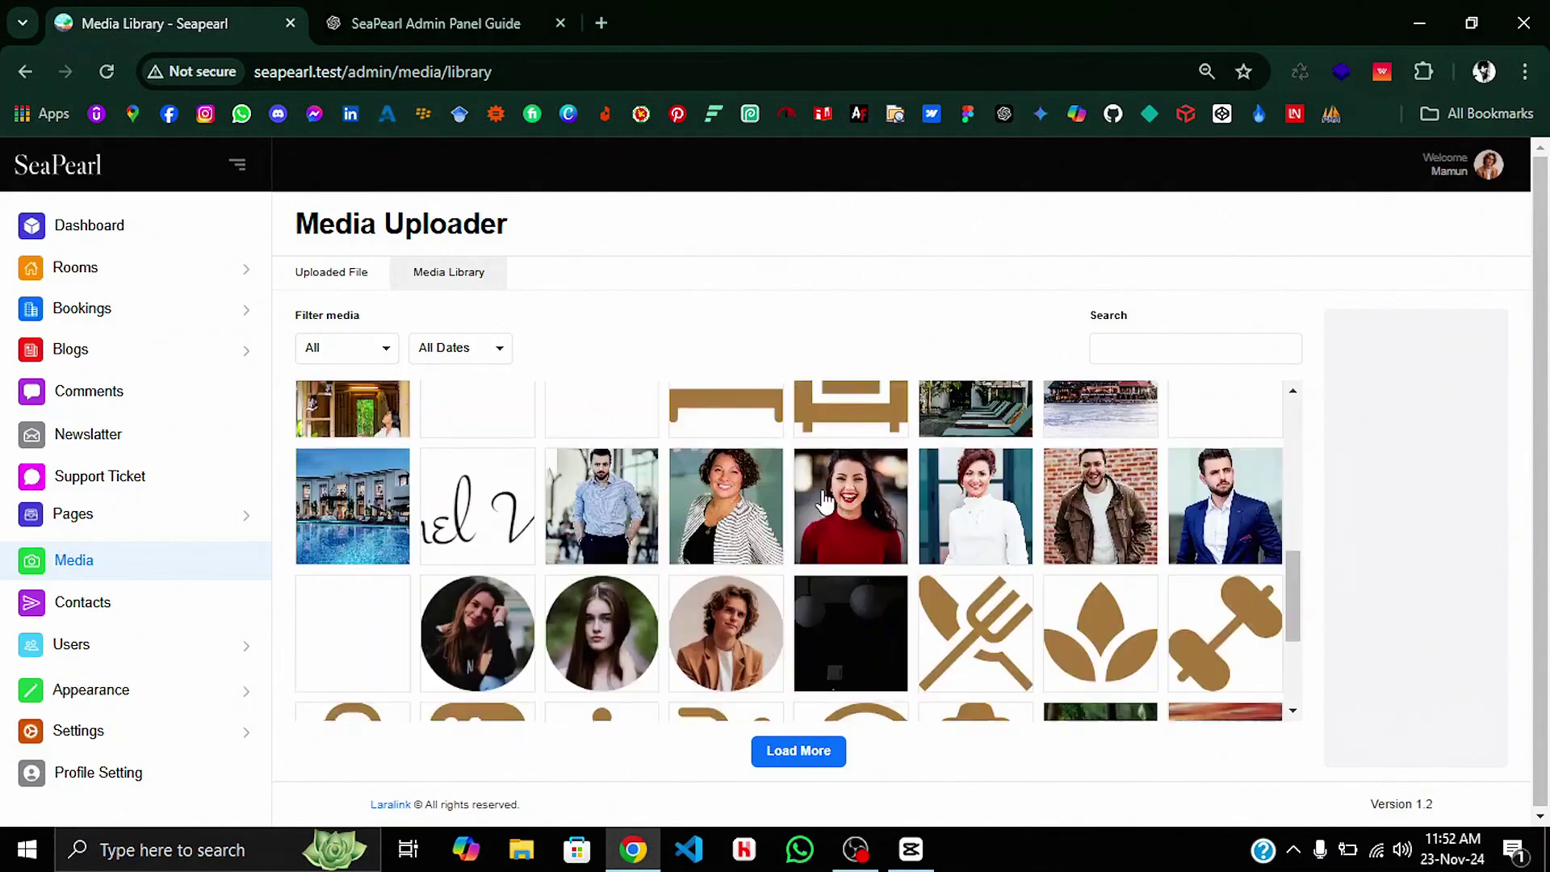
{"action": "left_click", "coordinate": [817, 755]}
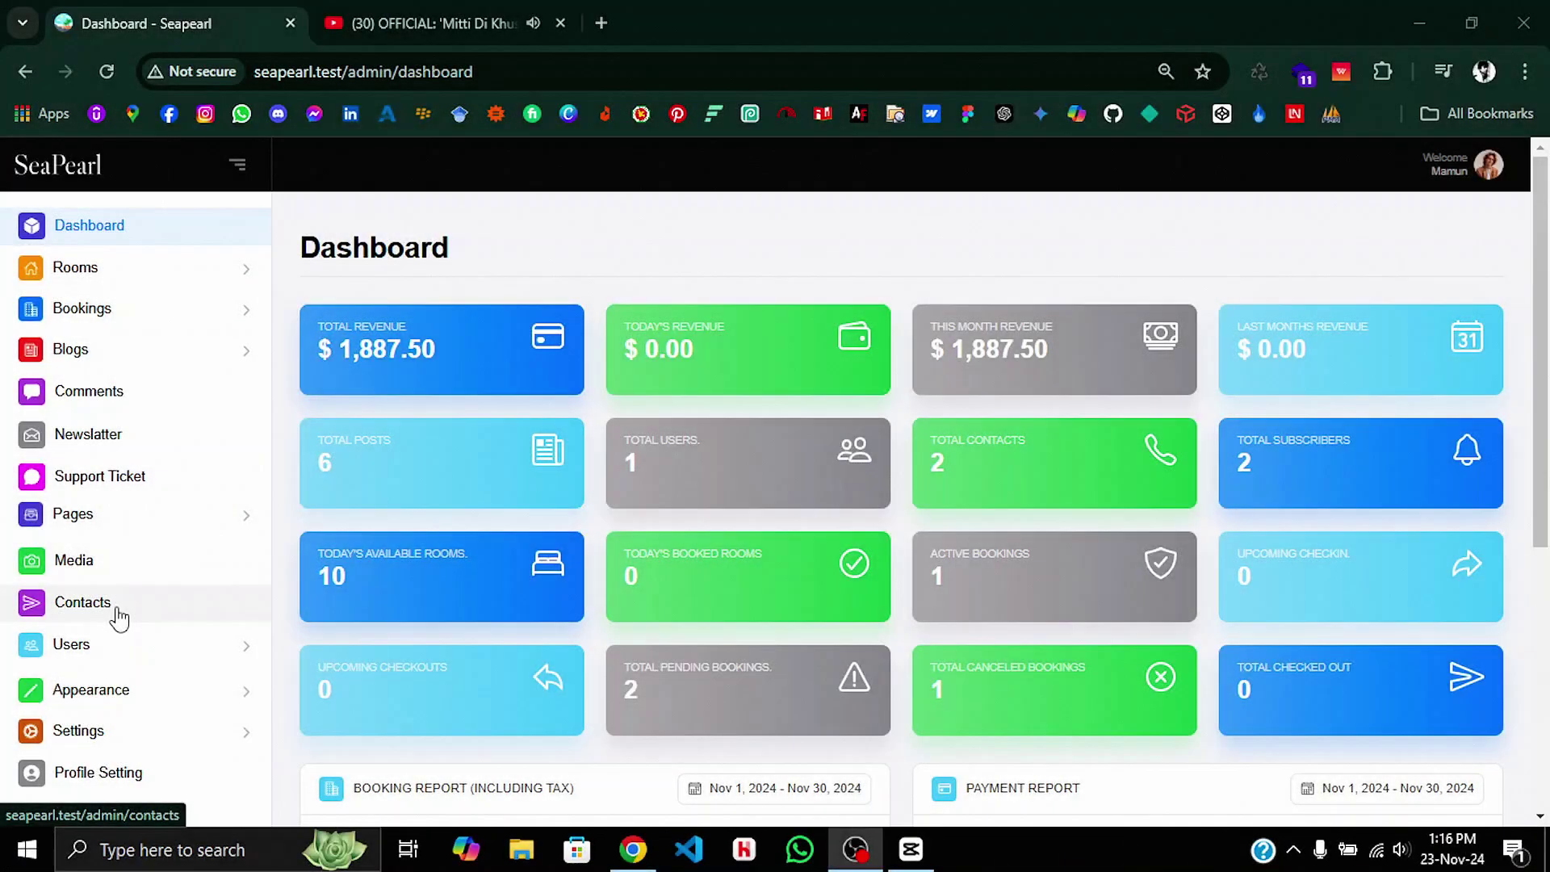
Step: View the message for contact ticket 000002, then delete that ticket from All Contacts
{"action": "left_click", "coordinate": [118, 616]}
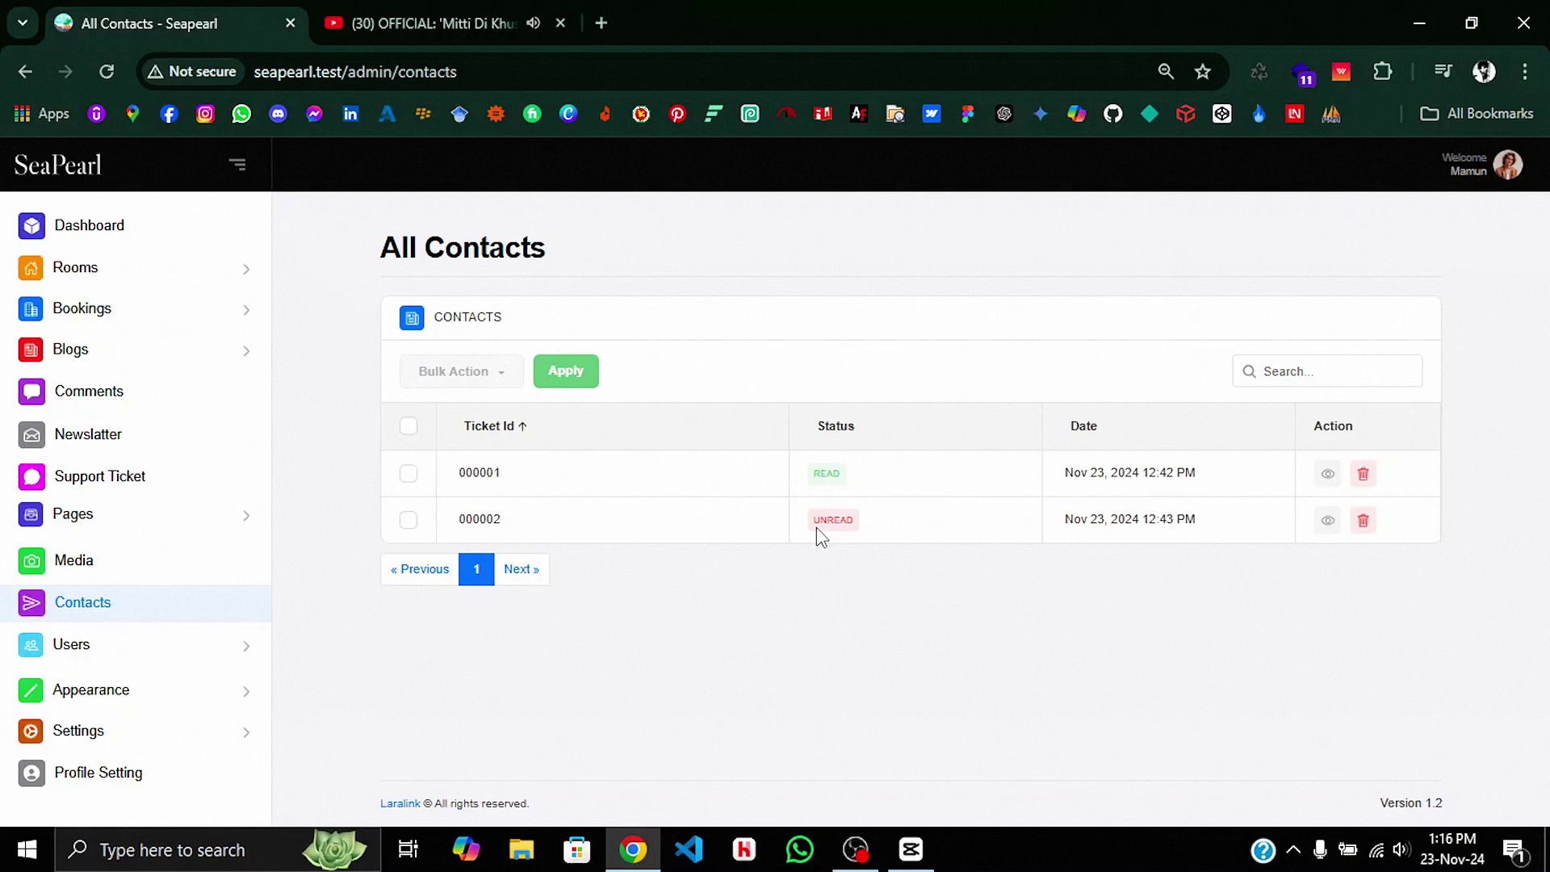
{"action": "left_click", "coordinate": [1324, 522]}
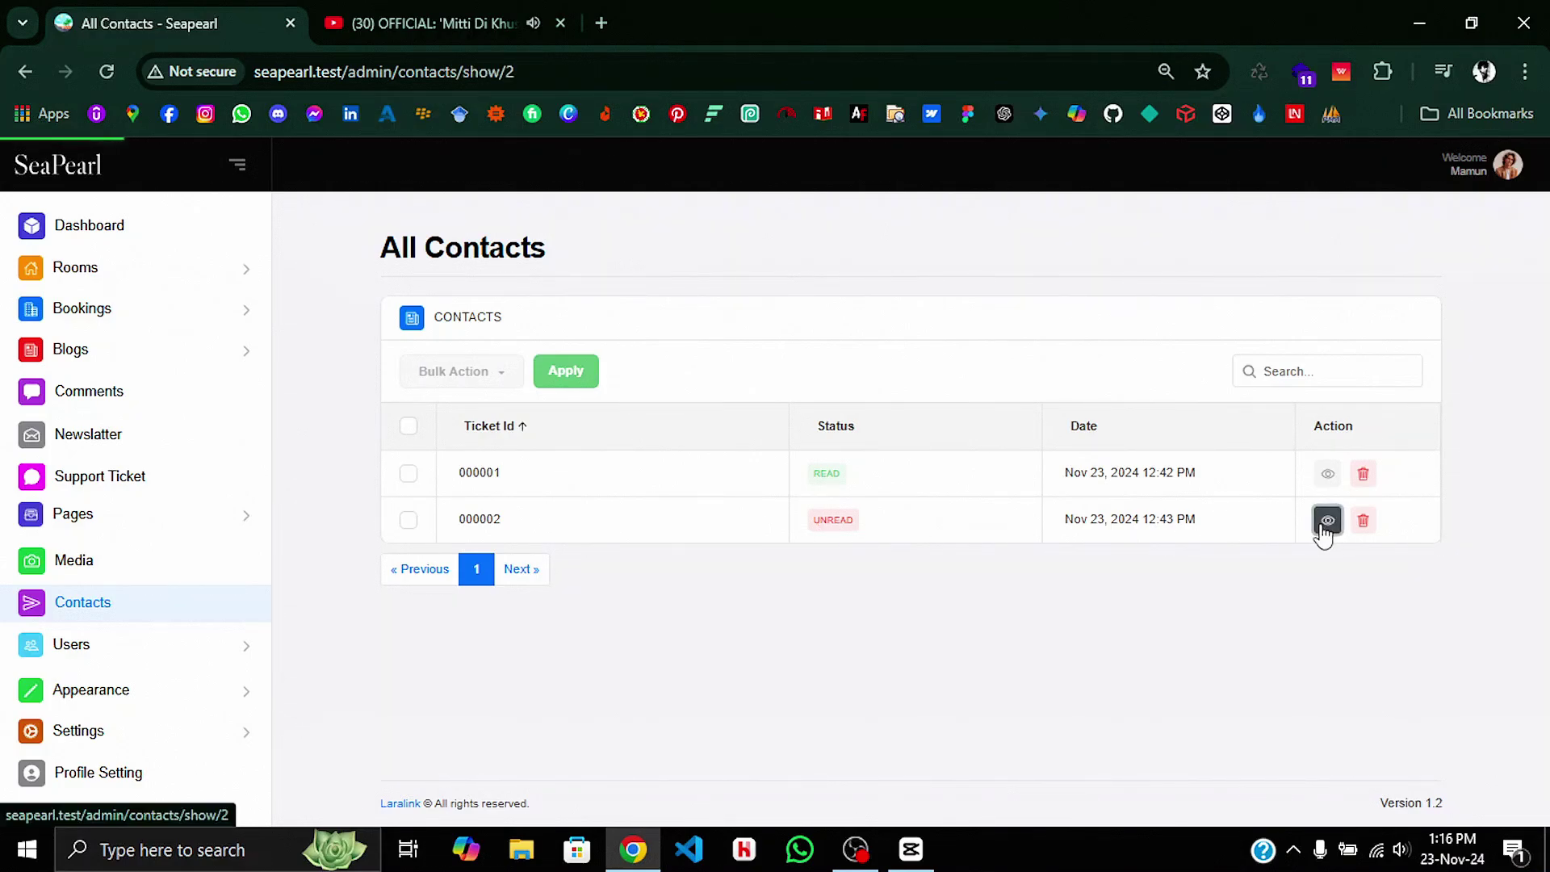
{"action": "left_click", "coordinate": [214, 624]}
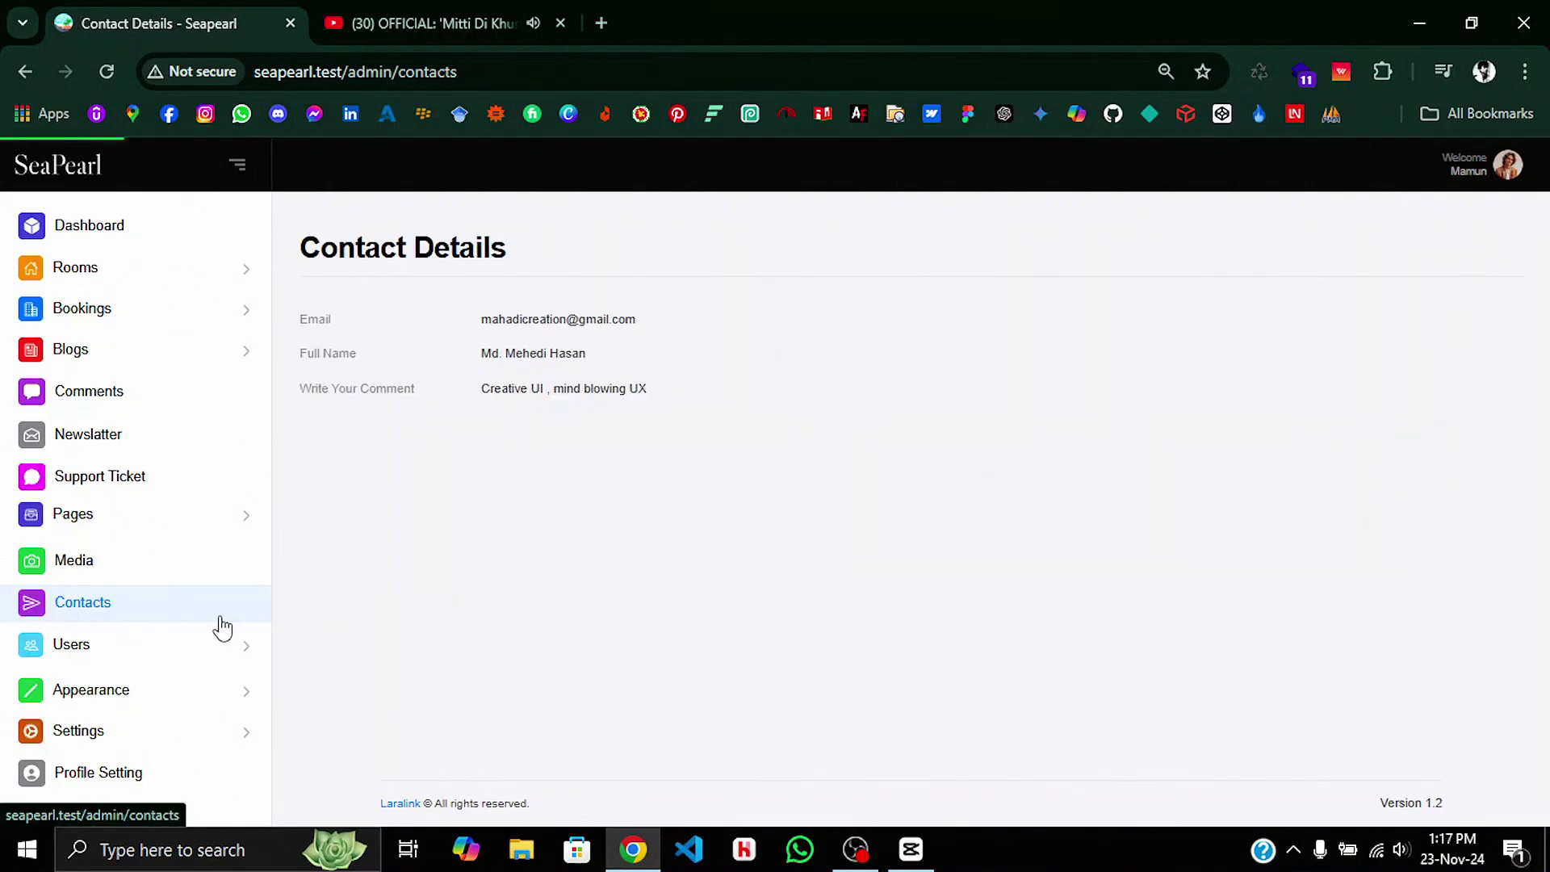
{"action": "left_click", "coordinate": [1356, 522]}
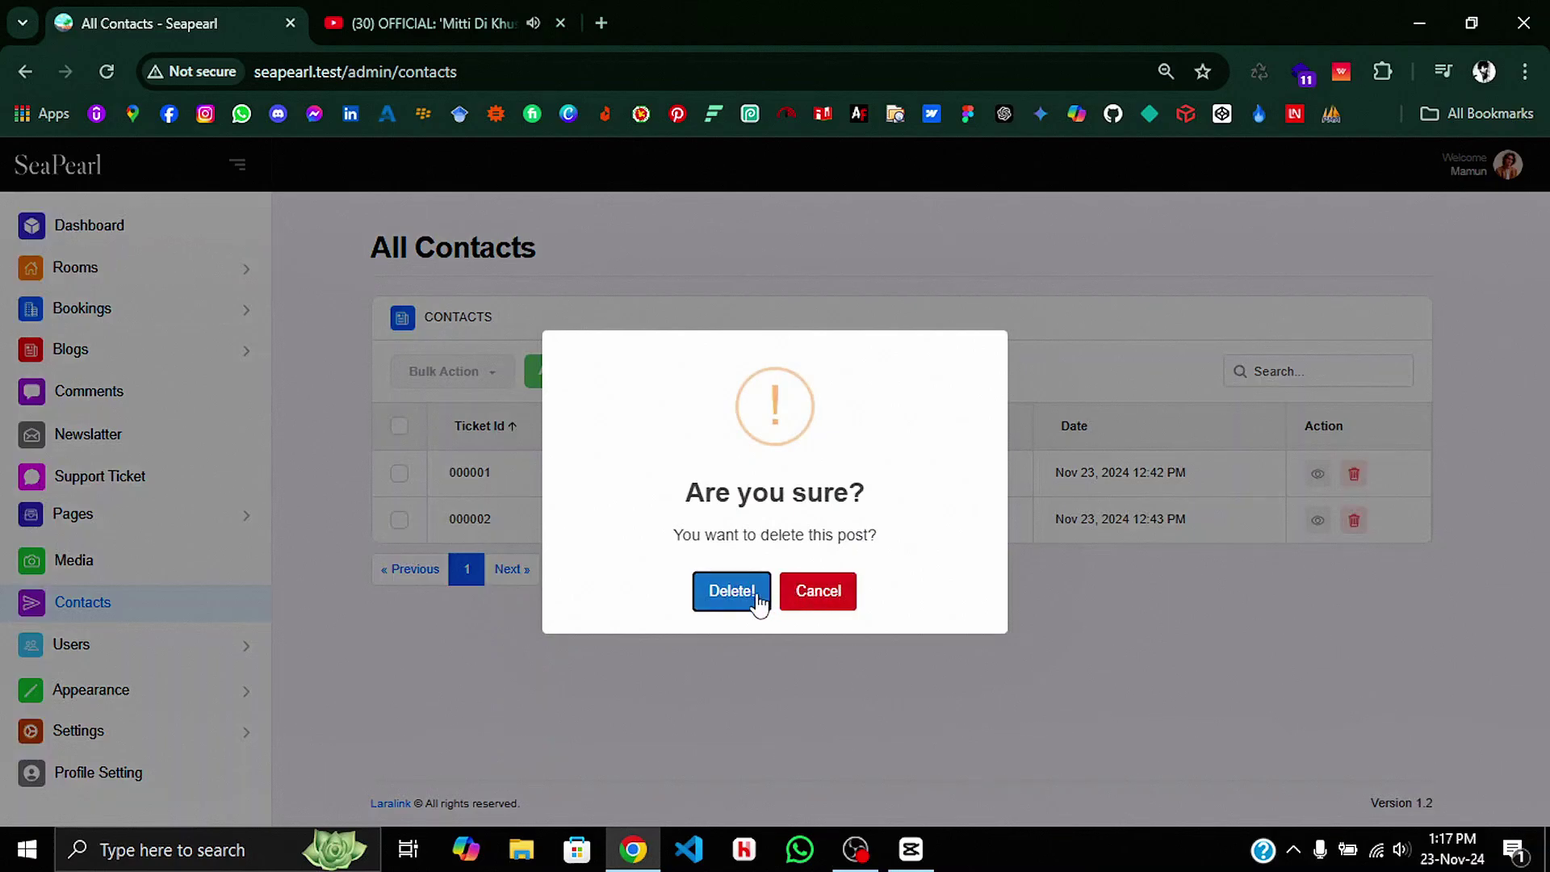
{"action": "left_click", "coordinate": [753, 593]}
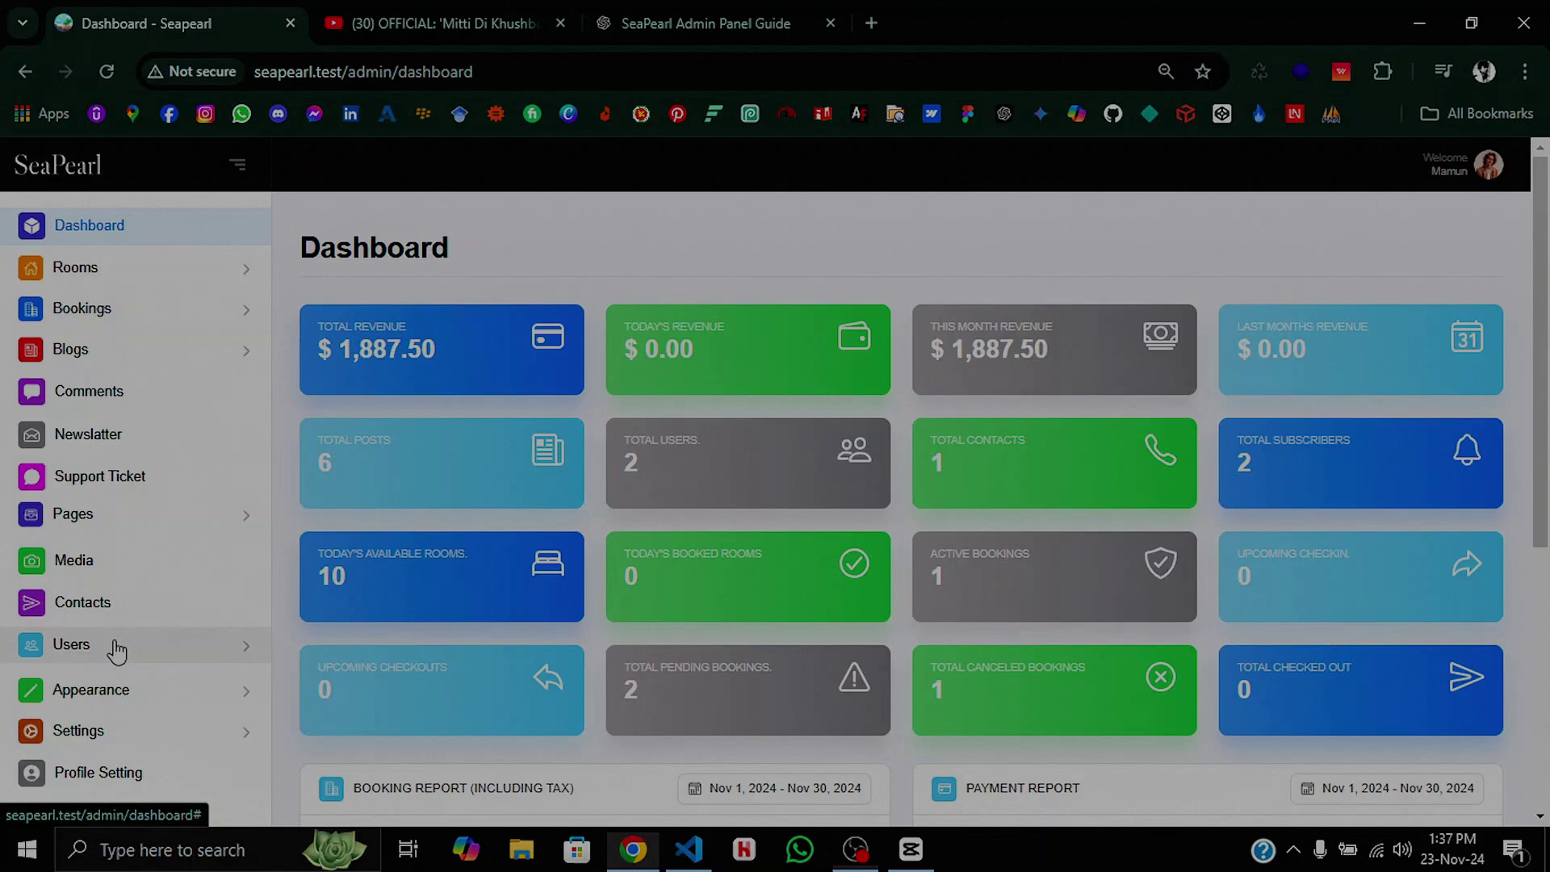
Step: Start a new user named 'staff' with an e-mail address and password
{"action": "left_click", "coordinate": [117, 650]}
{"action": "left_click", "coordinate": [111, 686]}
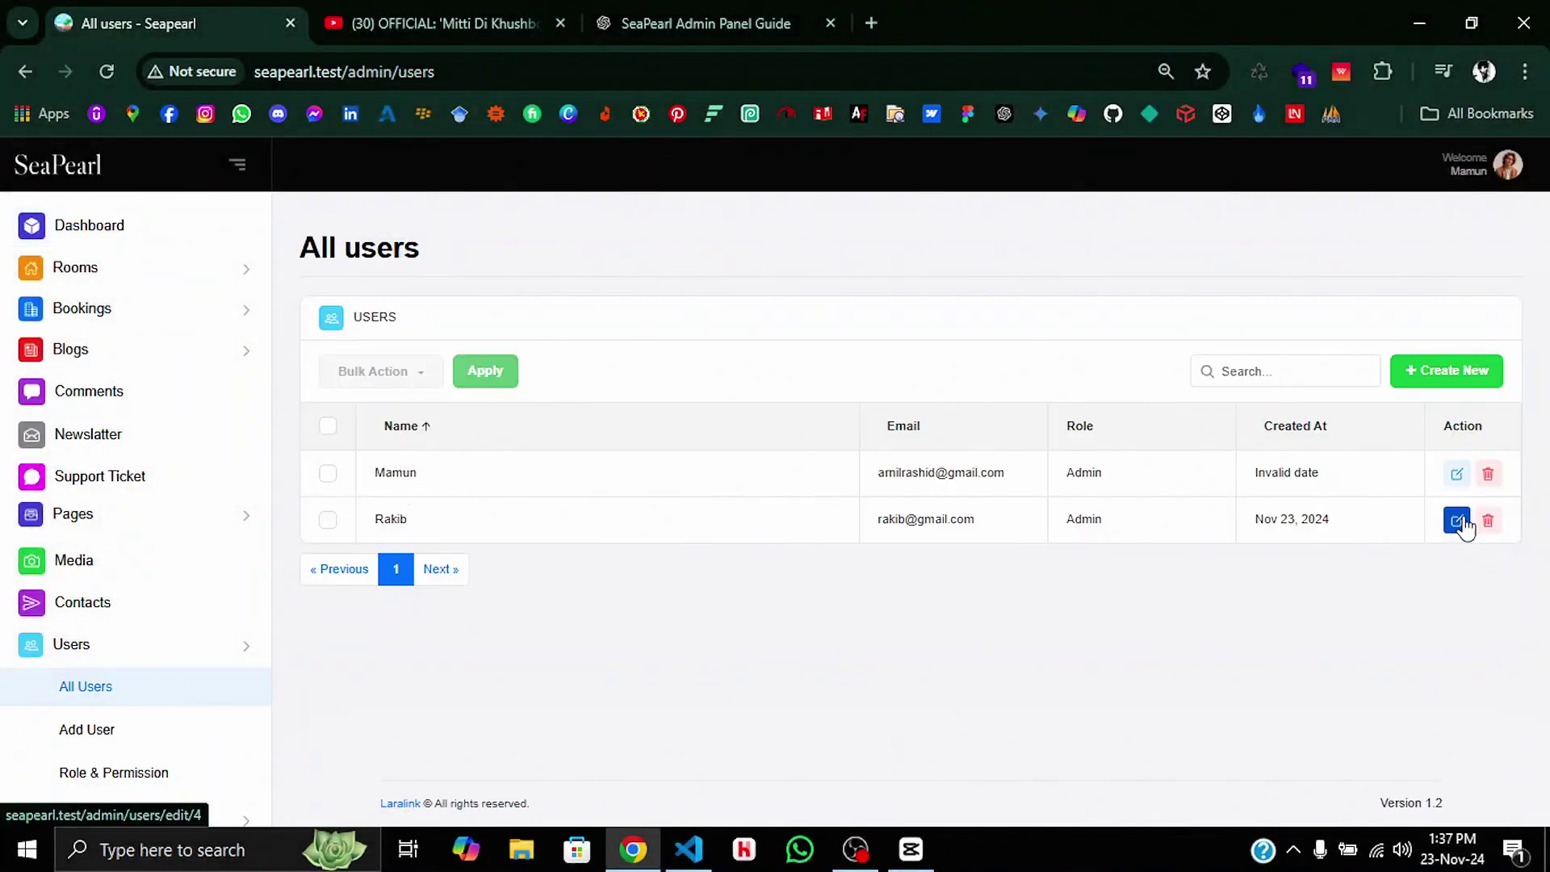
{"action": "left_click", "coordinate": [148, 737]}
{"action": "left_click", "coordinate": [480, 384]}
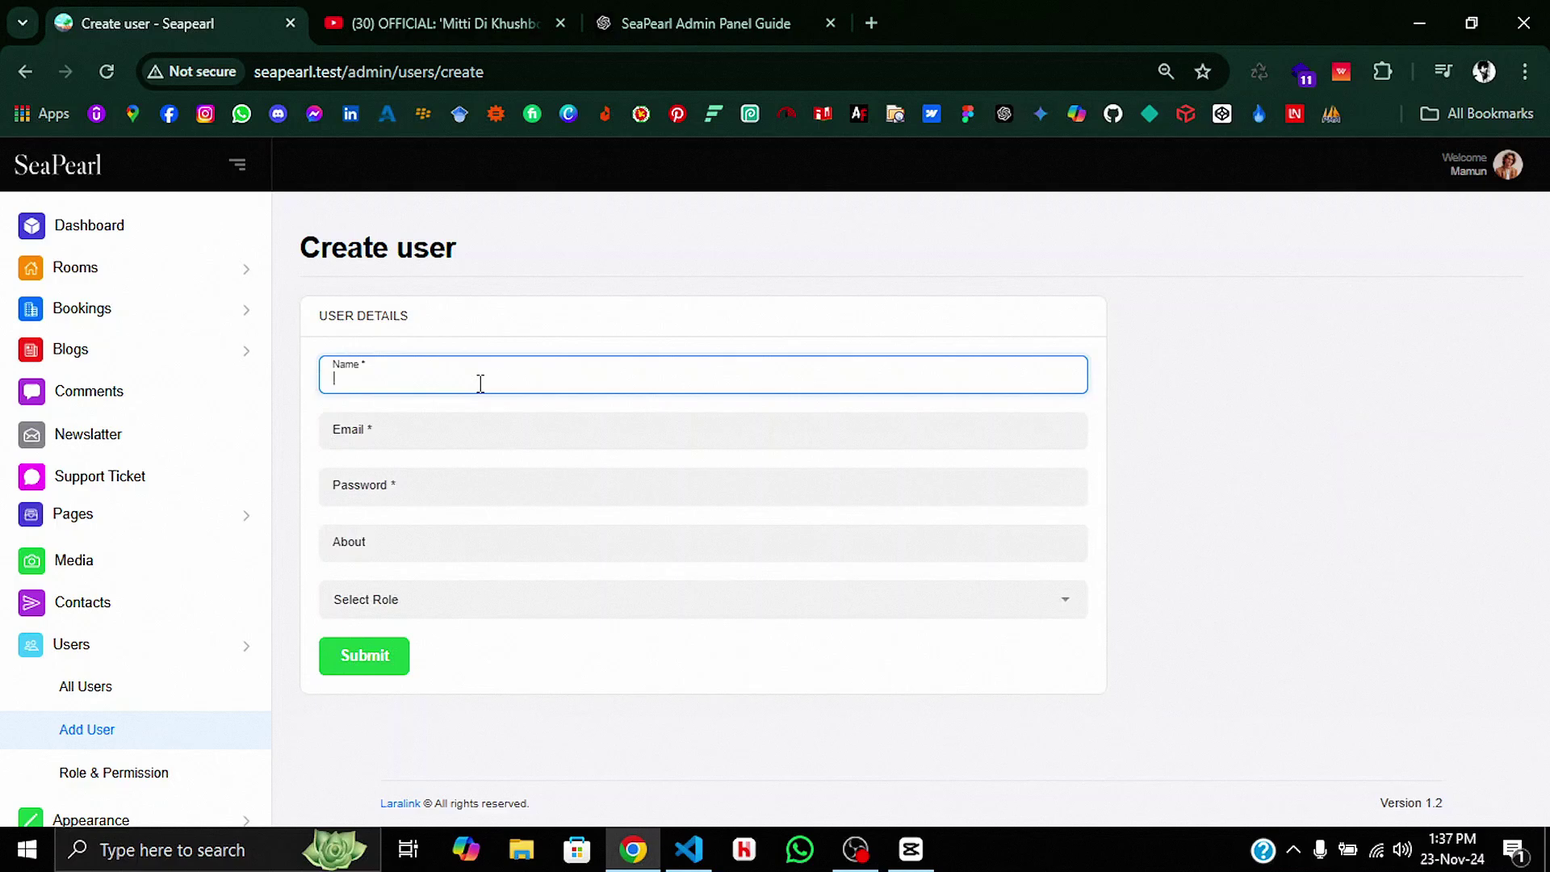
{"action": "type", "text": "staff"}
{"action": "left_click", "coordinate": [479, 428]}
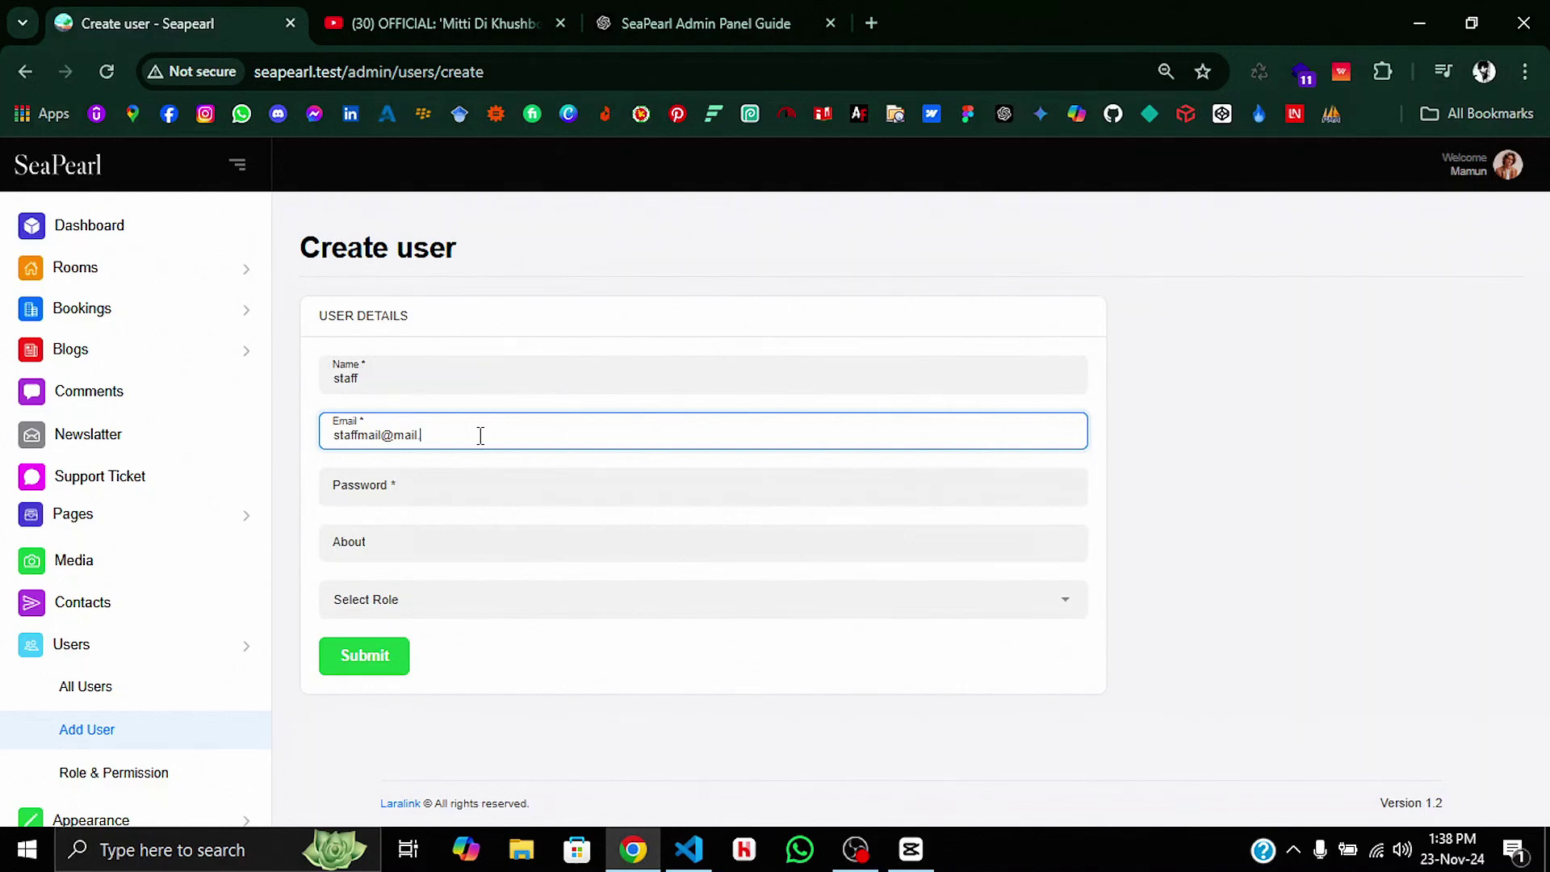
{"action": "left_click", "coordinate": [481, 473]}
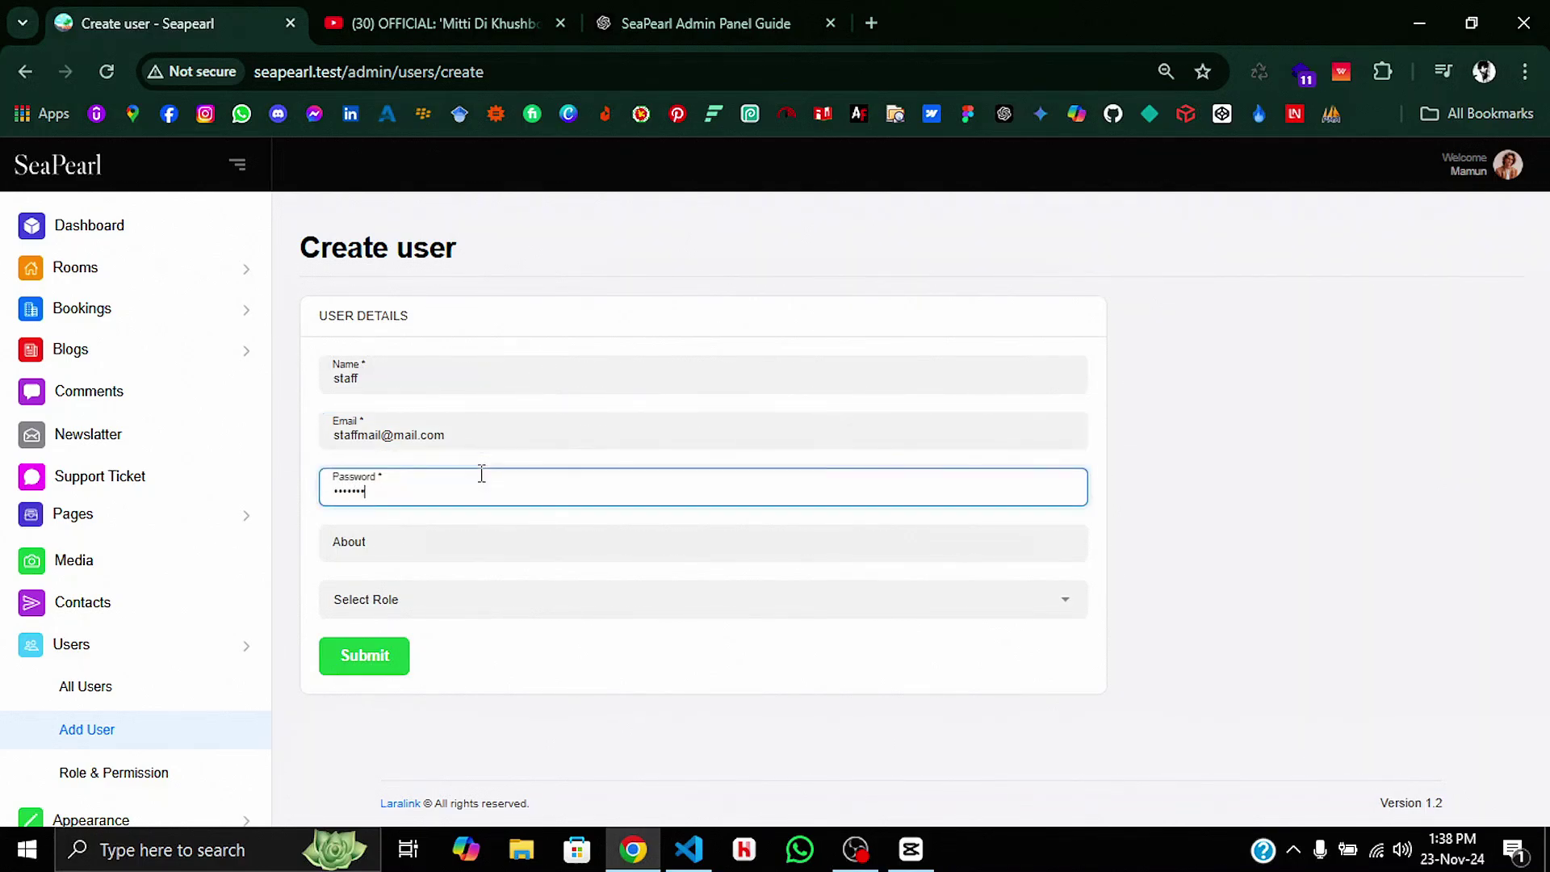
{"action": "type", "text": "89"}
{"action": "left_click", "coordinate": [454, 538]}
Step: Give the user the Staff role, save it, and bring up the roles and permissions list
{"action": "left_click", "coordinate": [452, 597]}
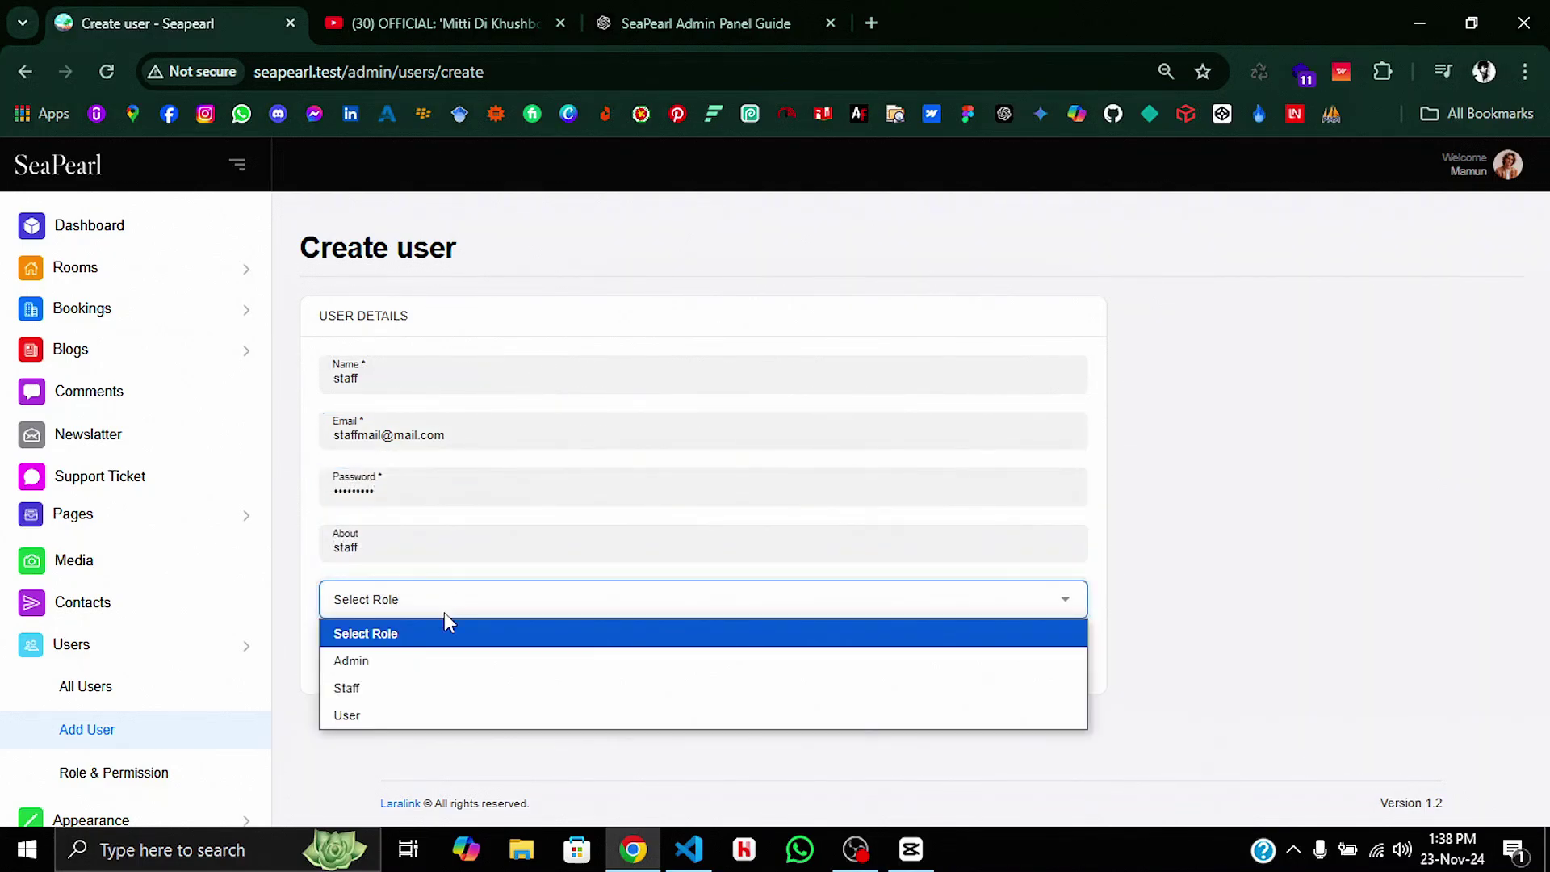
{"action": "left_click", "coordinate": [428, 685]}
{"action": "left_click", "coordinate": [398, 663]}
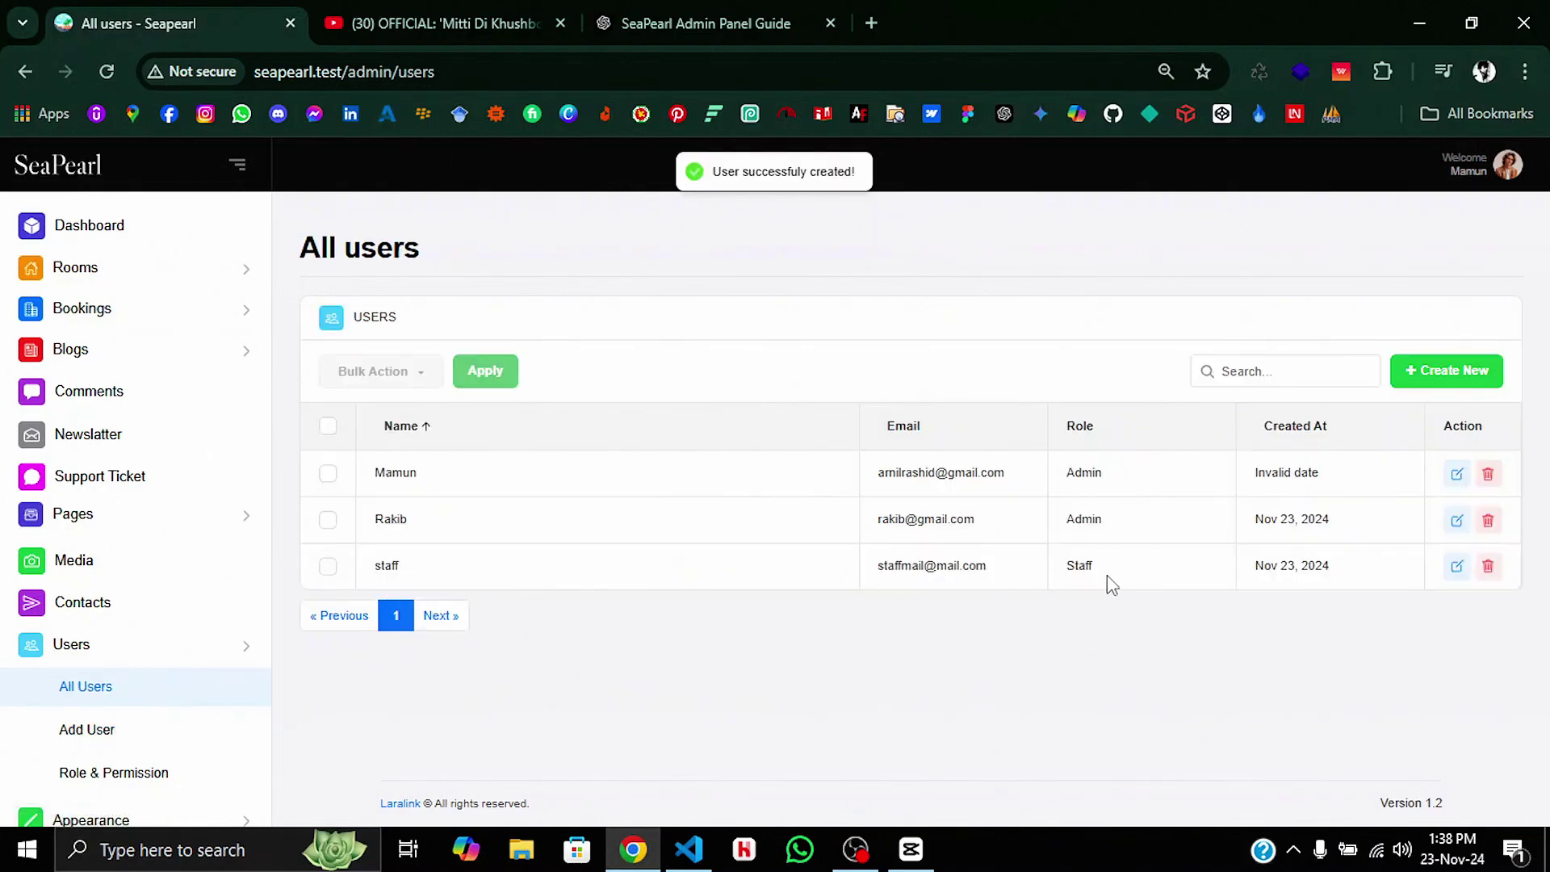
{"action": "left_click", "coordinate": [164, 775]}
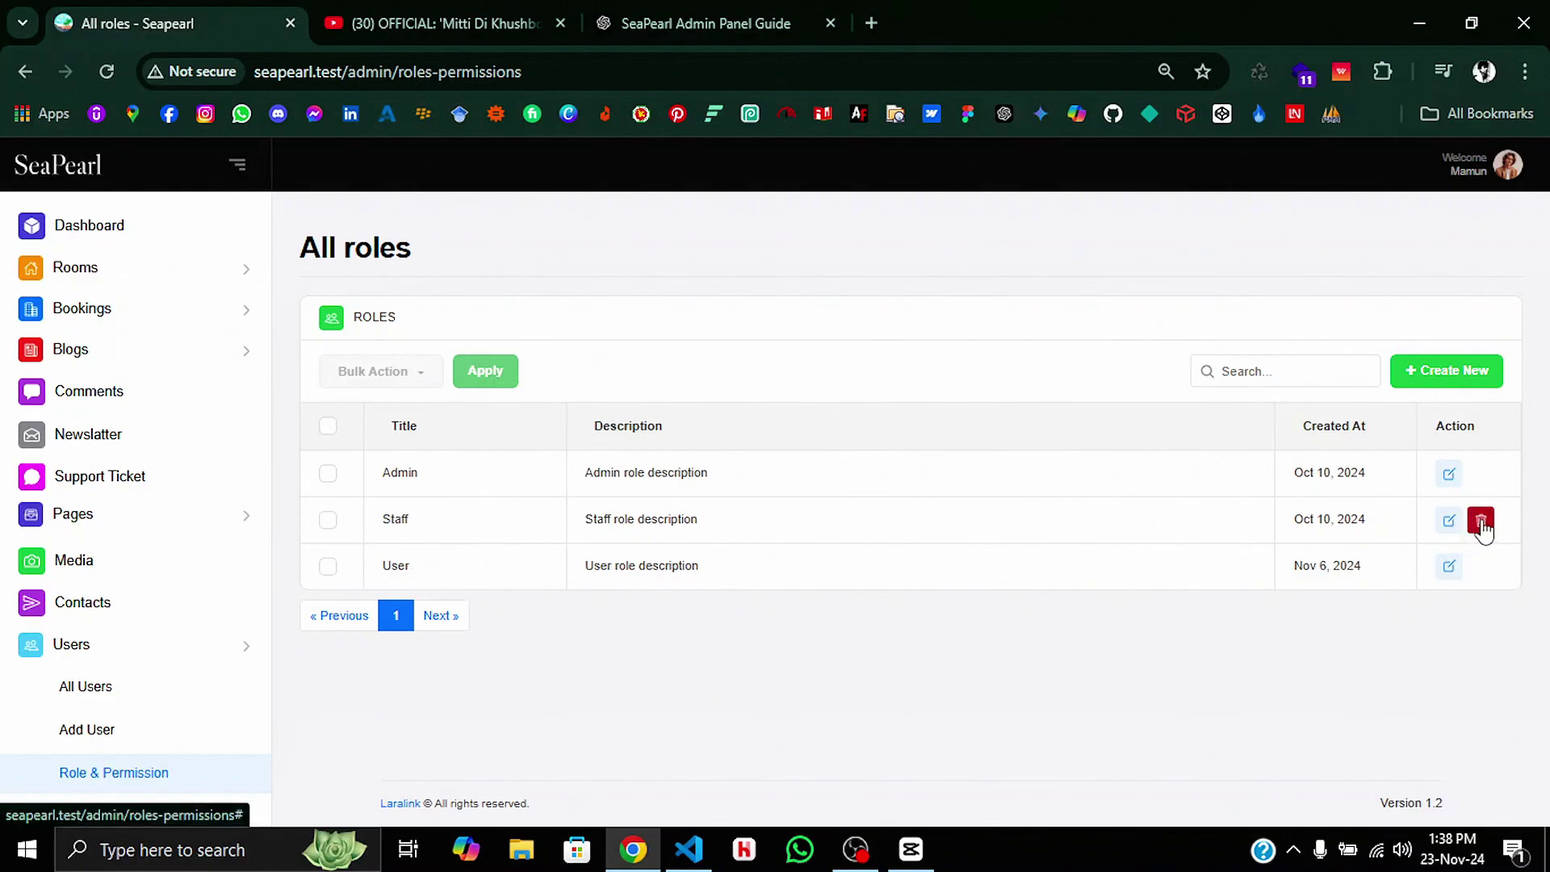
Step: Create a new role titled Staff2 with a short description
{"action": "left_click", "coordinate": [1452, 373]}
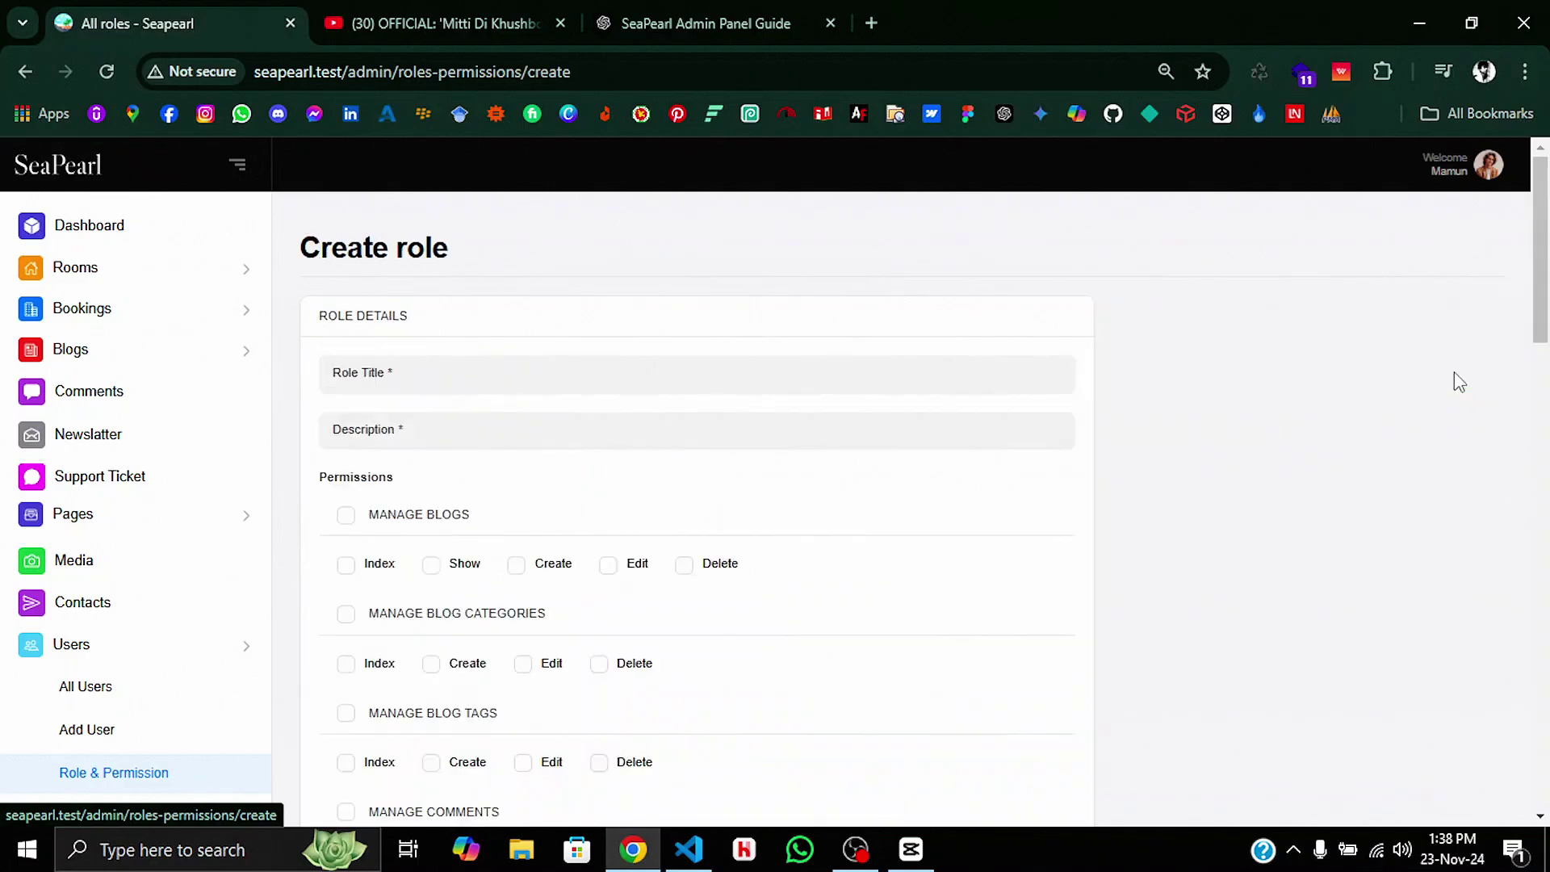
{"action": "left_click", "coordinate": [705, 383]}
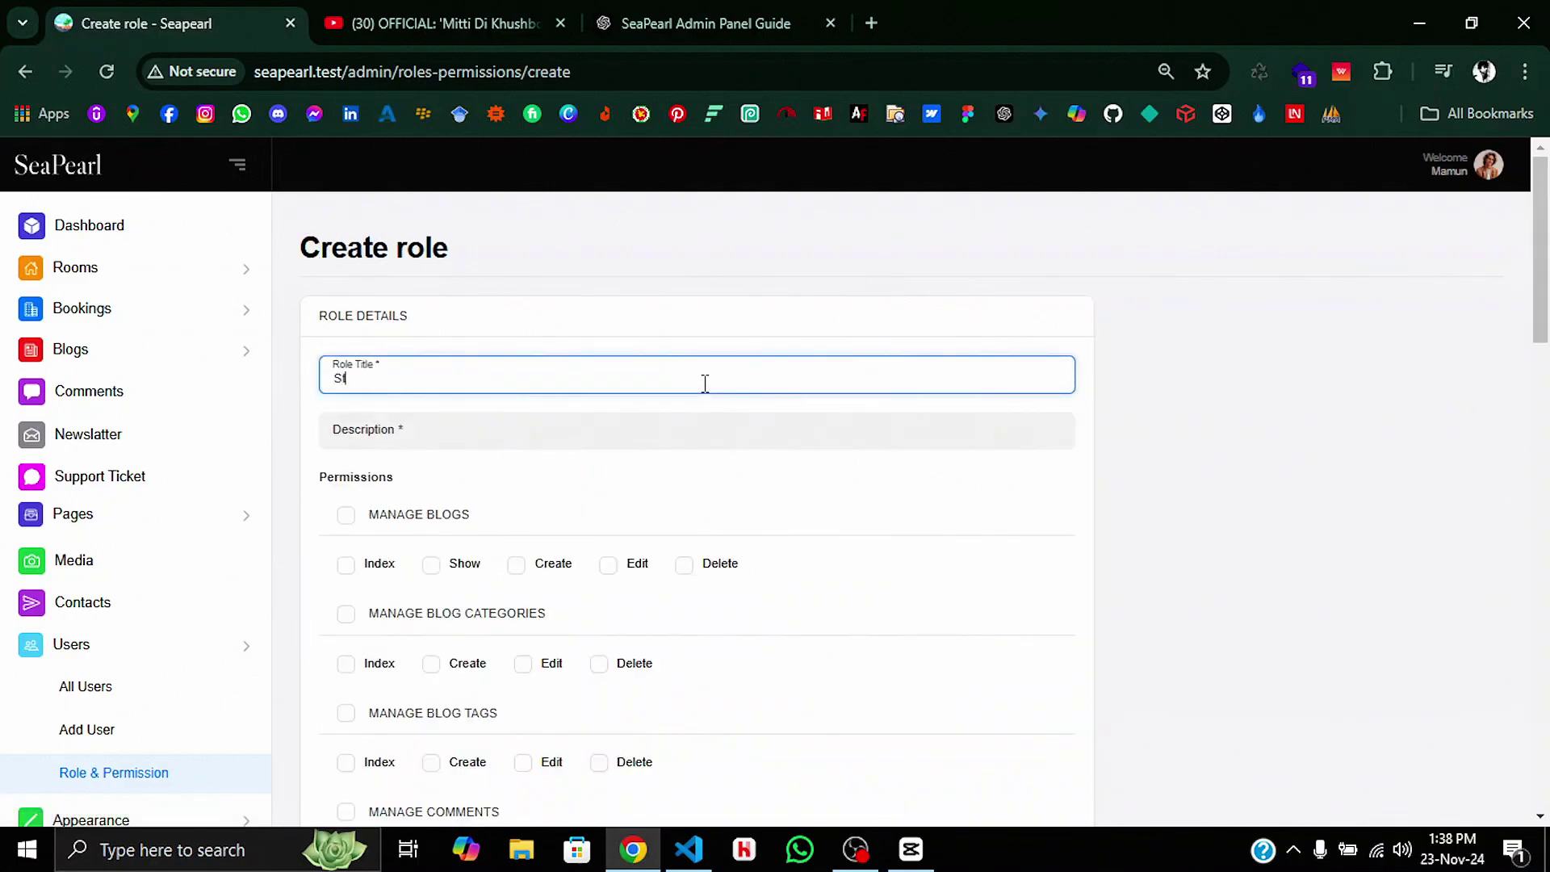
{"action": "left_click", "coordinate": [685, 429]}
{"action": "type", "text": "staff2"}
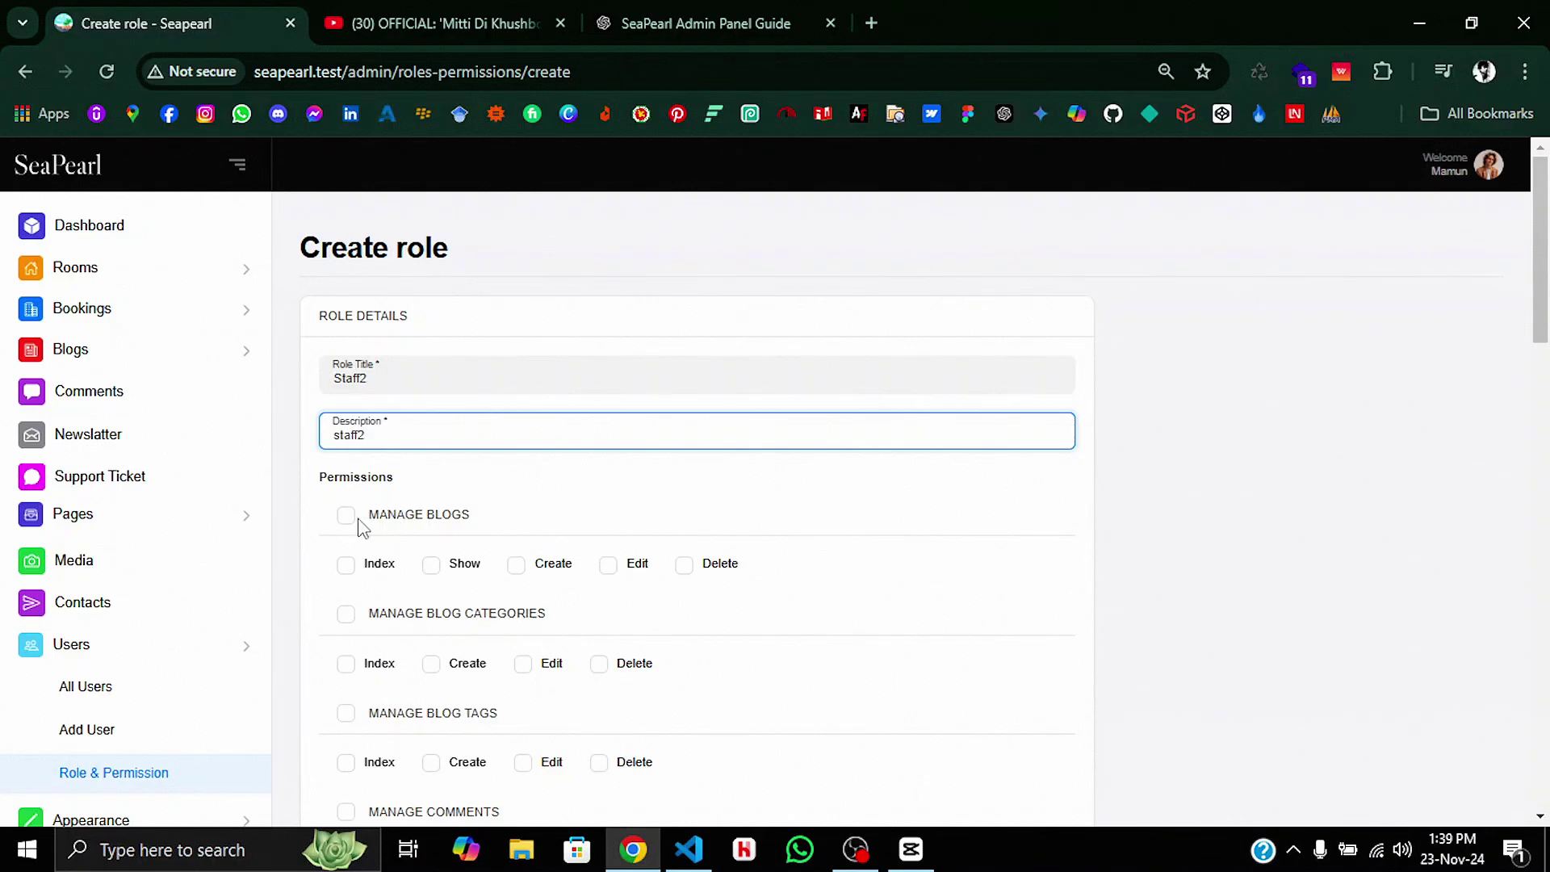
Step: Grant blog list, view and create, blog tag and comment approval permissions, then submit the role
{"action": "left_click", "coordinate": [347, 515]}
{"action": "scroll", "coordinate": [696, 470], "scroll_direction": "down", "scroll_amount": 1}
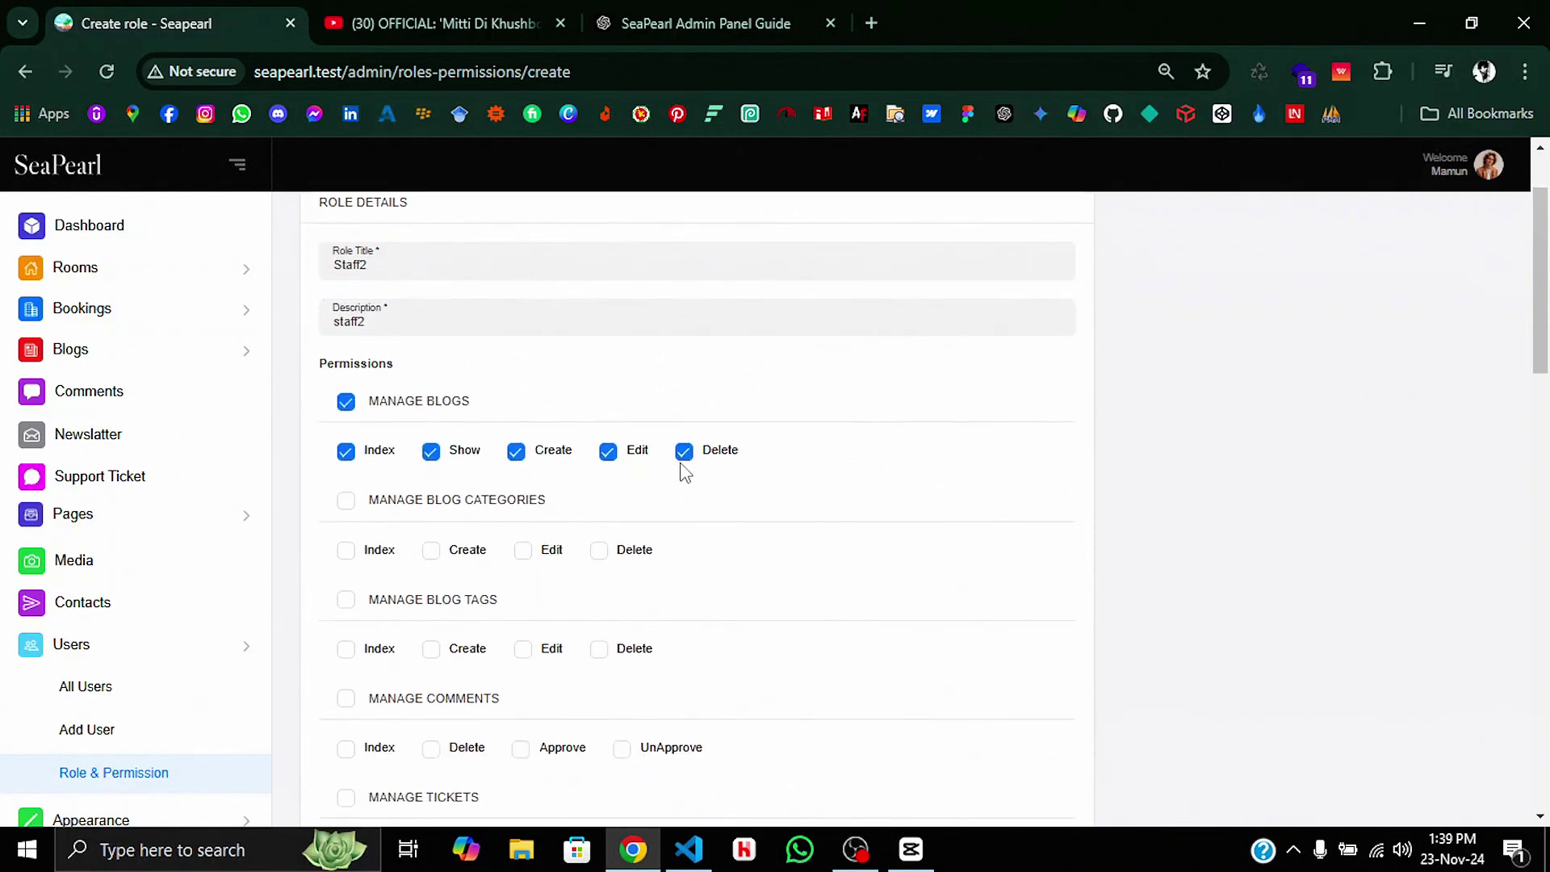
{"action": "left_click", "coordinate": [348, 599]}
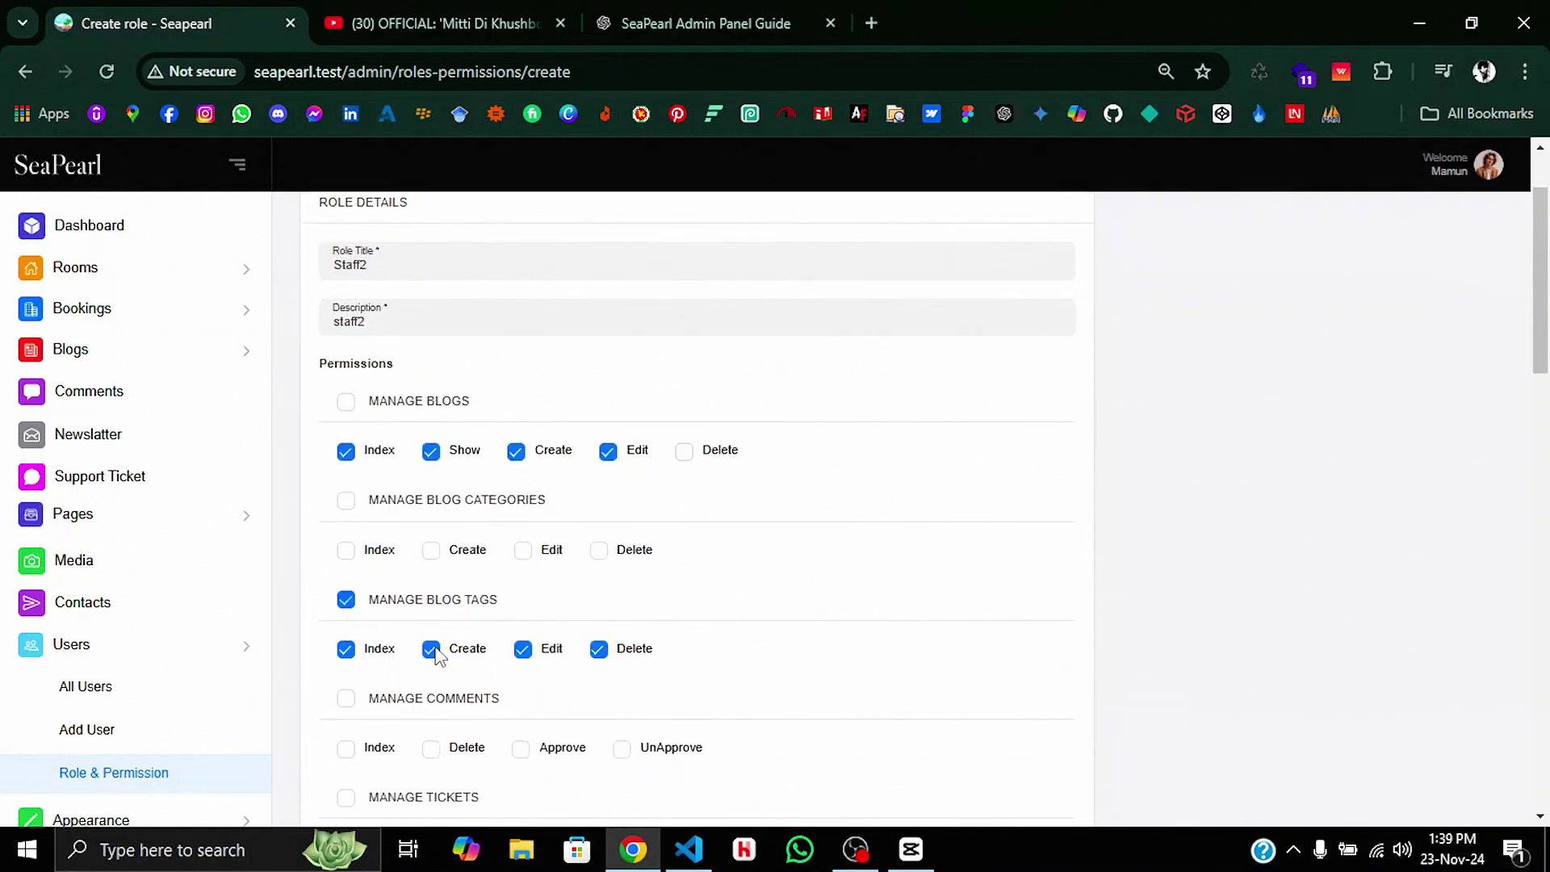
{"action": "left_click", "coordinate": [610, 453]}
{"action": "scroll", "coordinate": [578, 650], "scroll_direction": "down", "scroll_amount": 2}
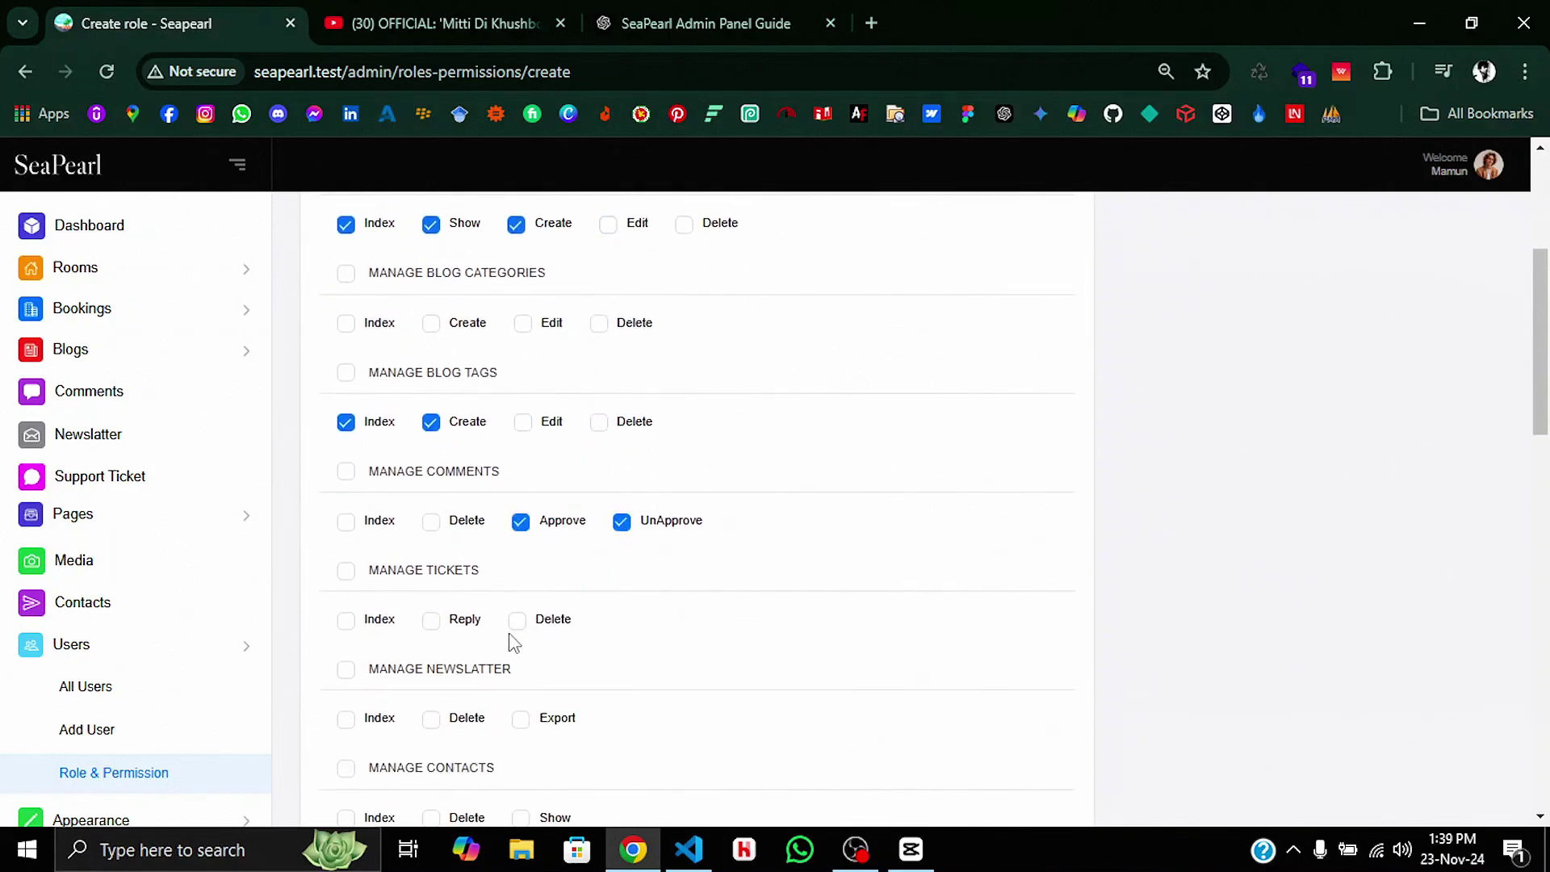
{"action": "scroll", "coordinate": [398, 681], "scroll_direction": "down", "scroll_amount": 8}
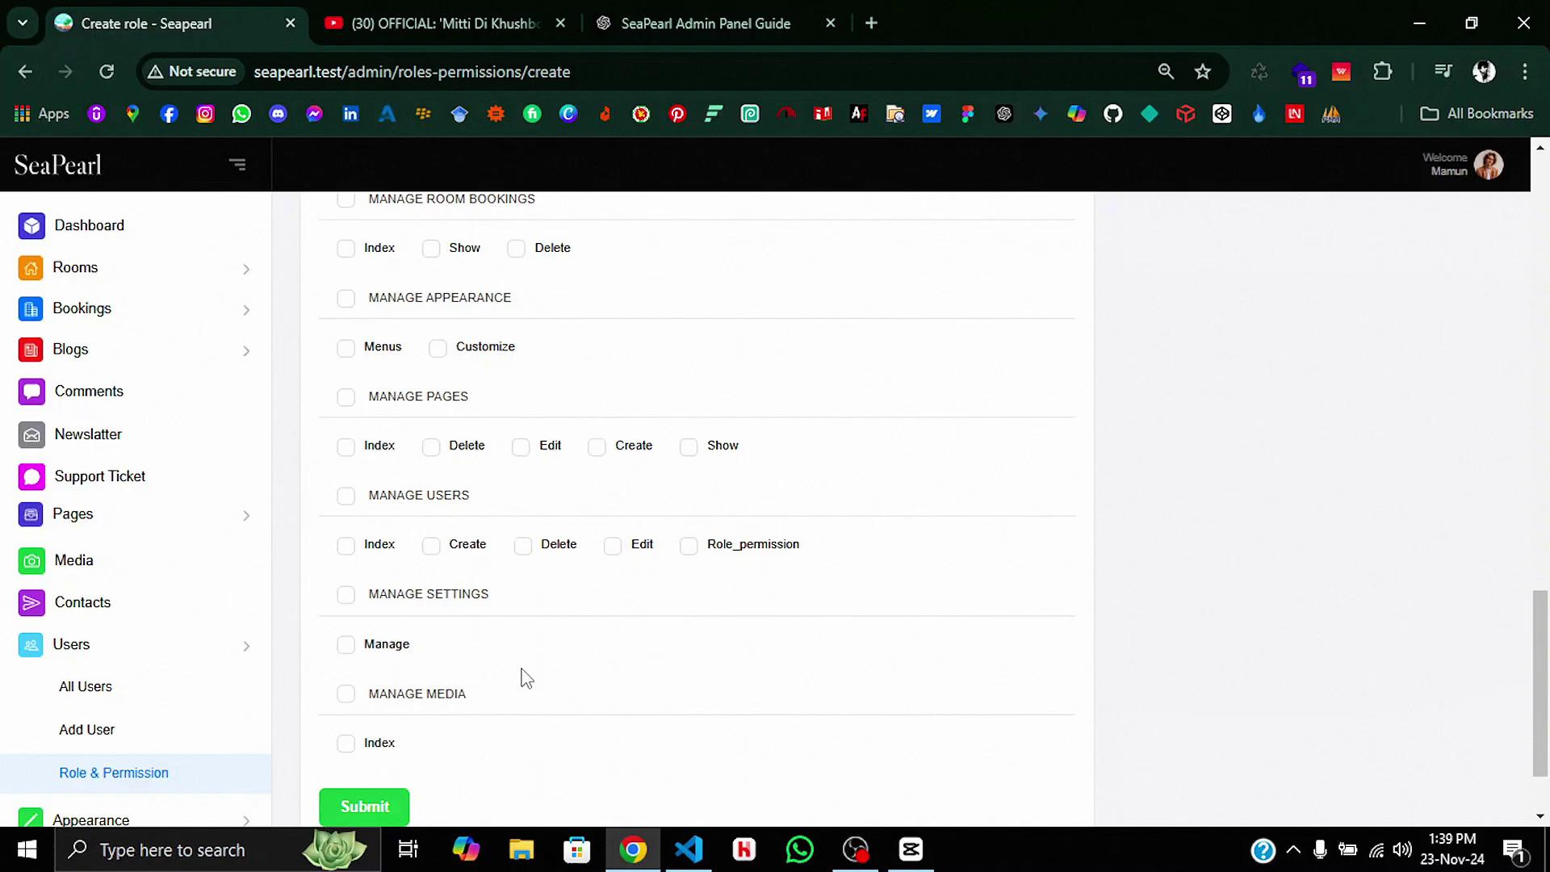
{"action": "left_click", "coordinate": [354, 708]}
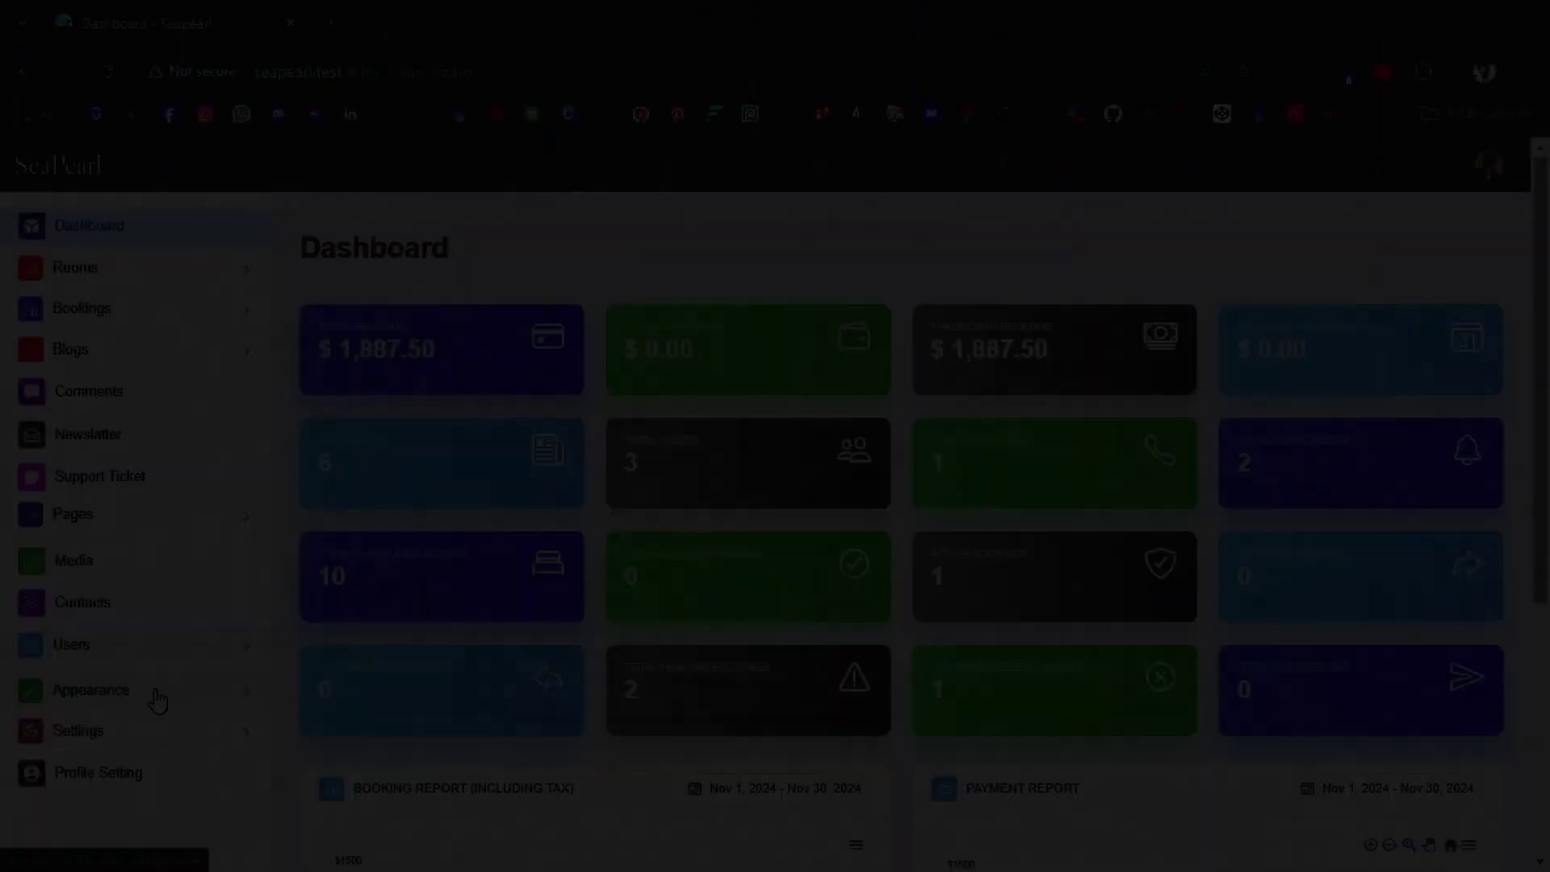
Step: In the General customizer settings, set Primary Font to Oswald and Secondary Font to Roboto
{"action": "left_click", "coordinate": [160, 704]}
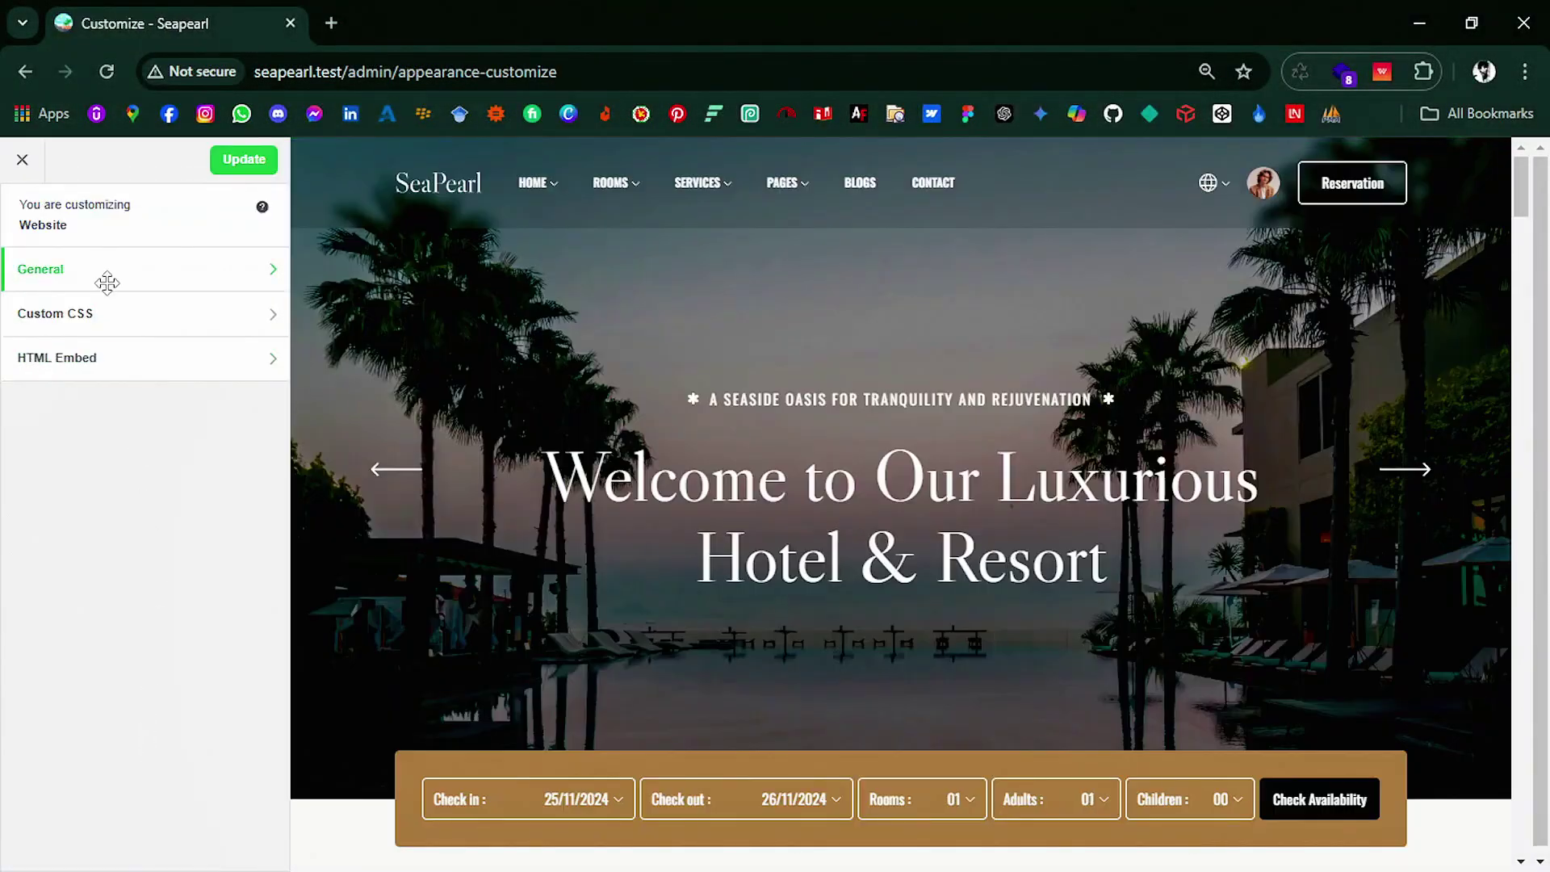
{"action": "left_click", "coordinate": [108, 275]}
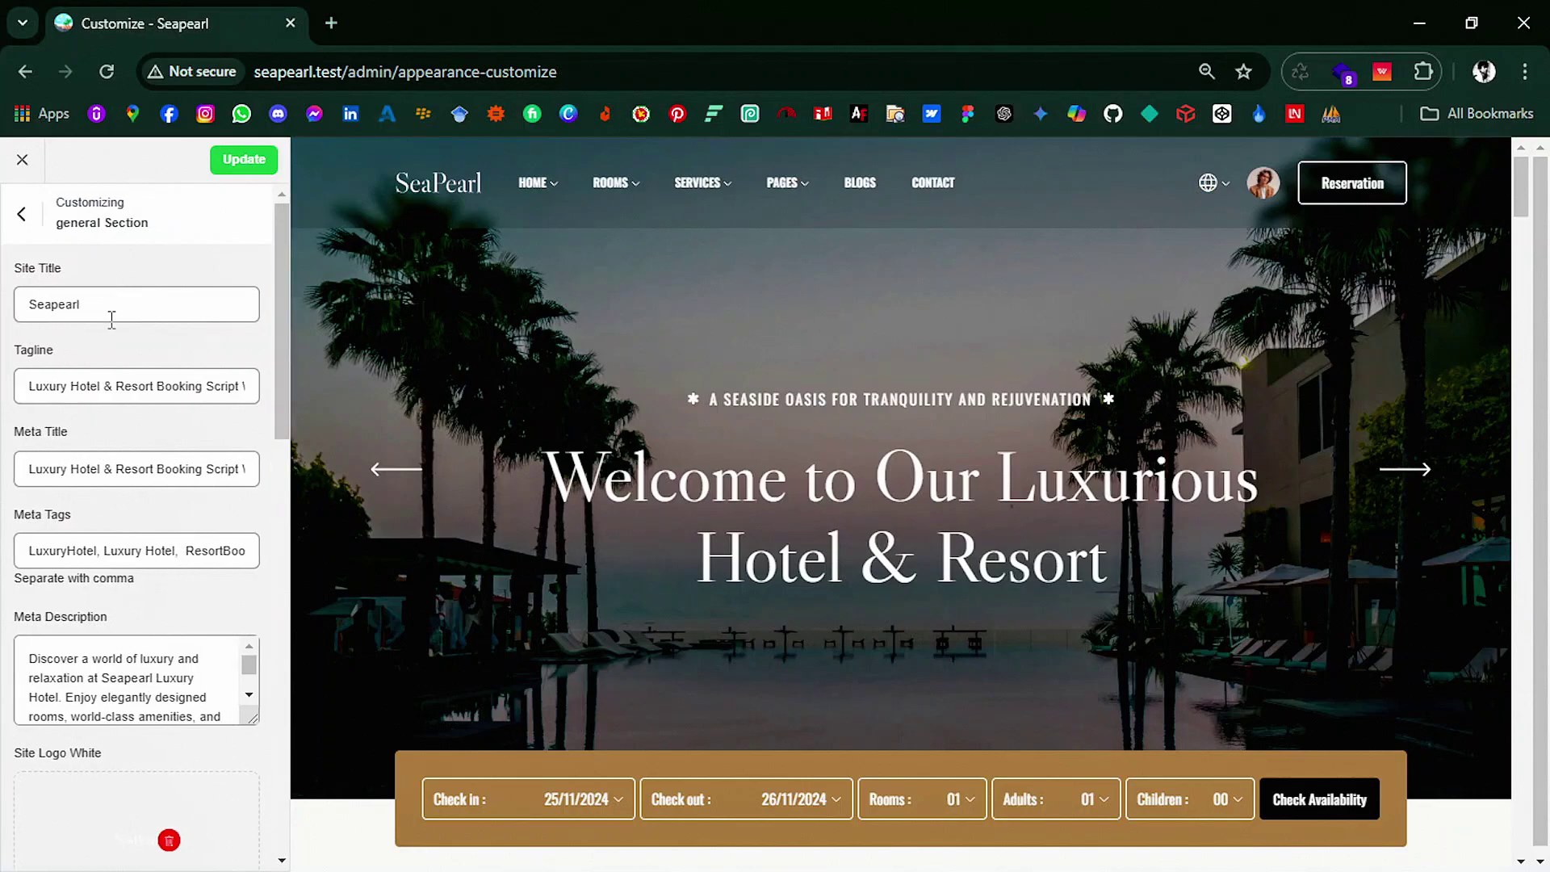
{"action": "scroll", "coordinate": [249, 588], "scroll_direction": "down", "scroll_amount": 7}
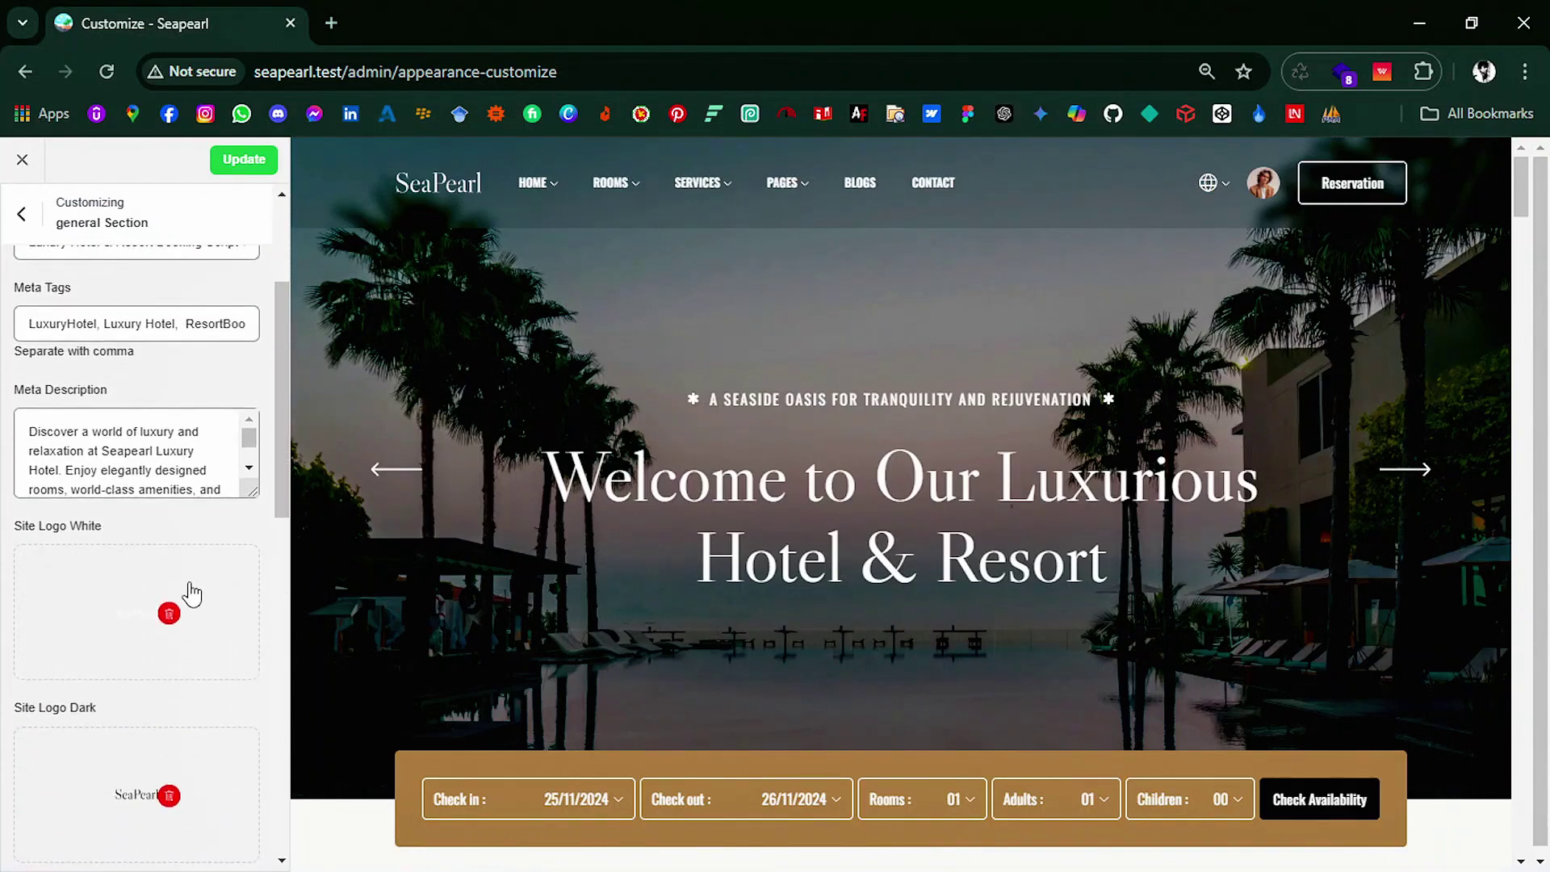
{"action": "scroll", "coordinate": [187, 556], "scroll_direction": "down", "scroll_amount": 7}
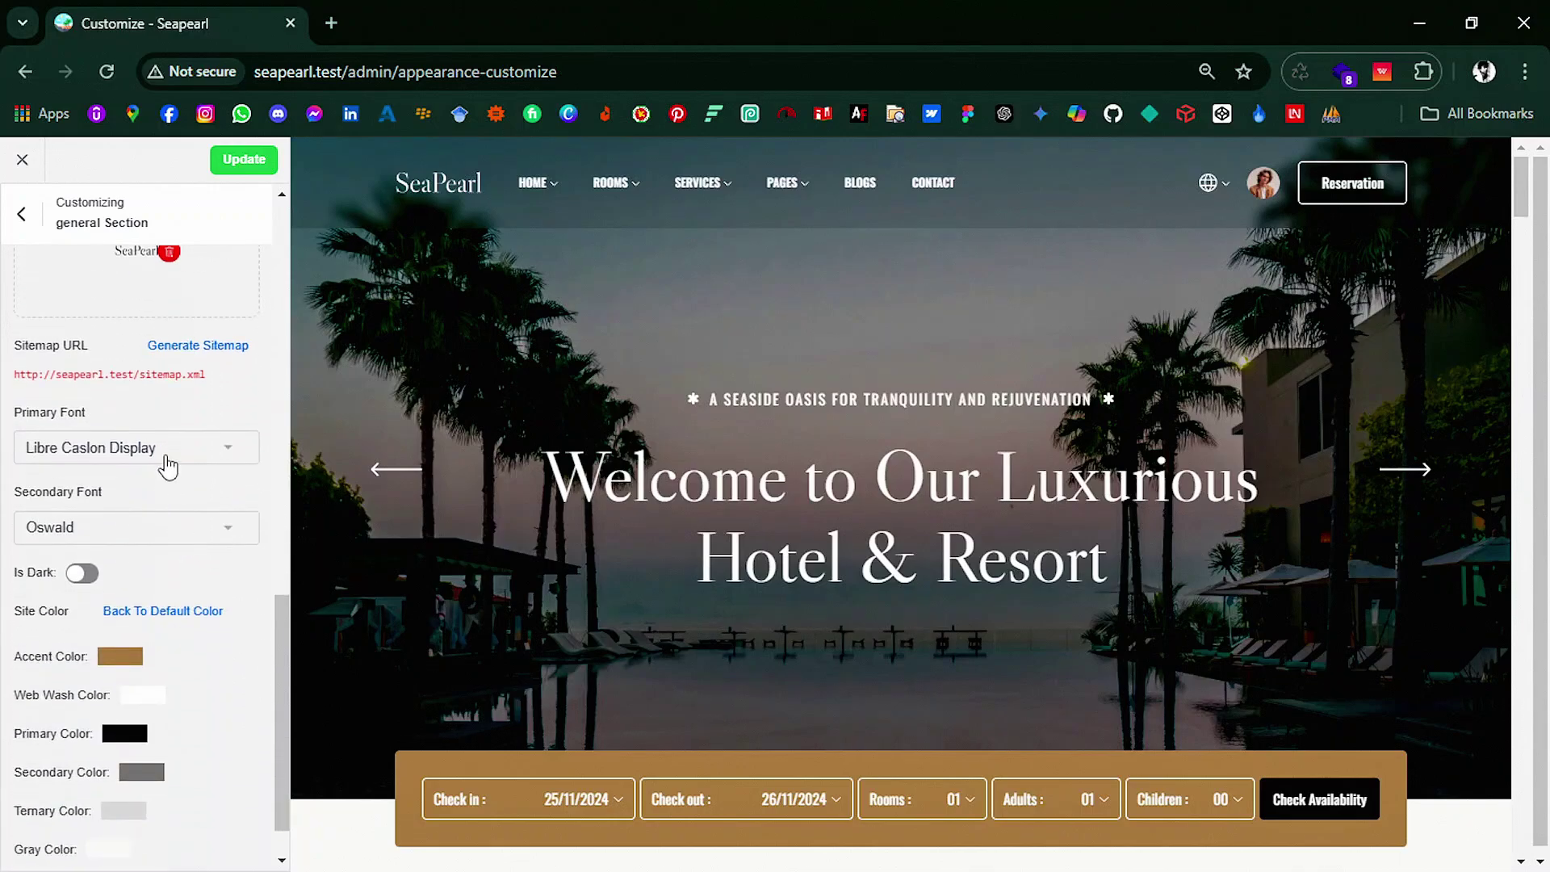
{"action": "left_click", "coordinate": [168, 456]}
{"action": "scroll", "coordinate": [163, 533], "scroll_direction": "down", "scroll_amount": 5}
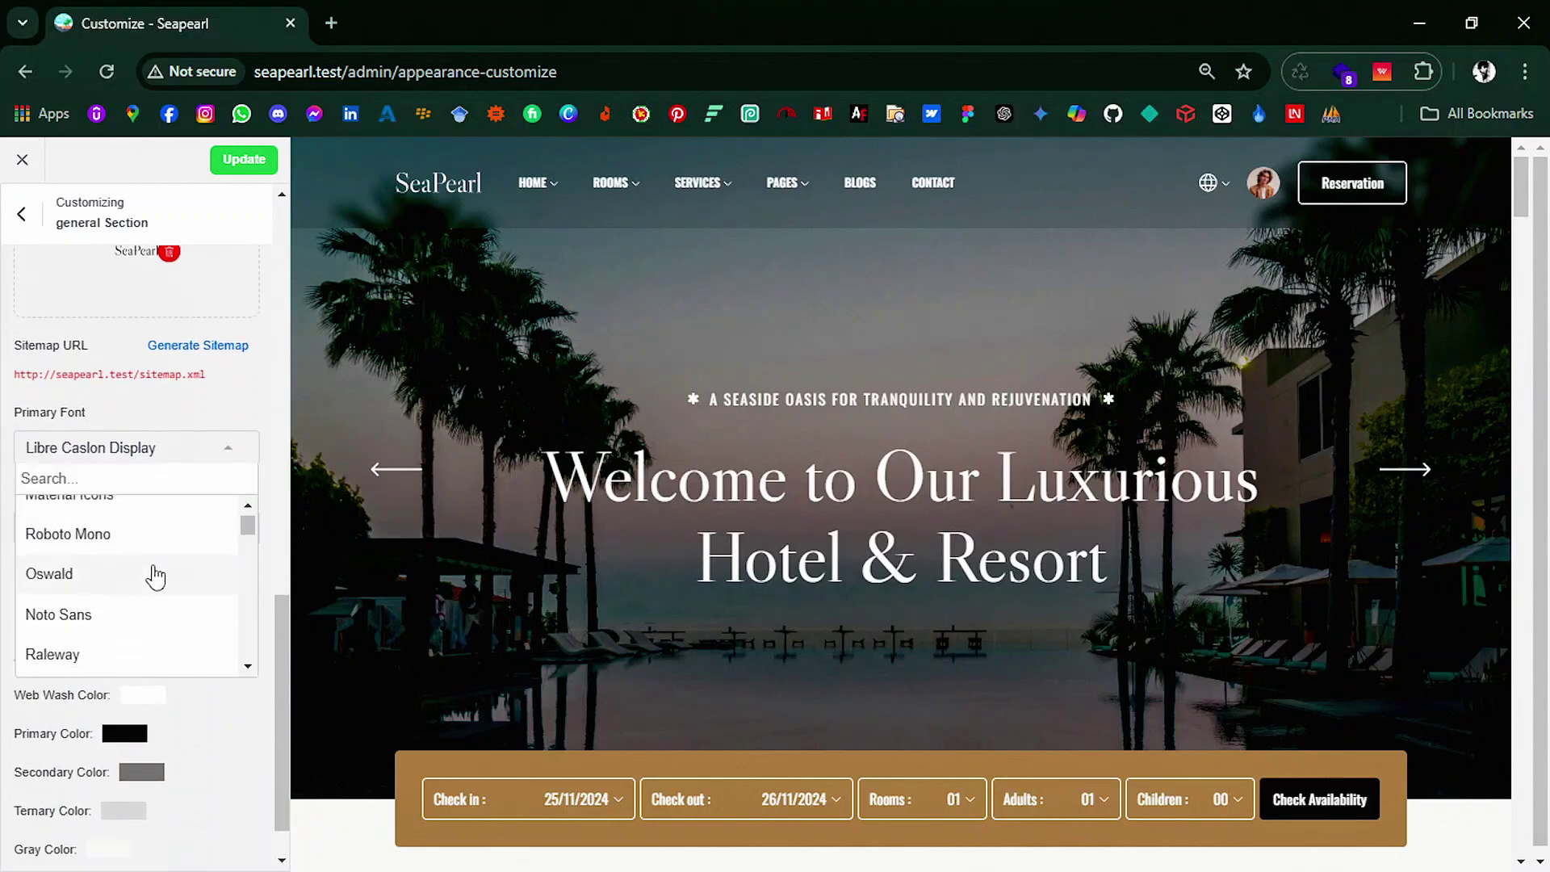
{"action": "left_click", "coordinate": [154, 574]}
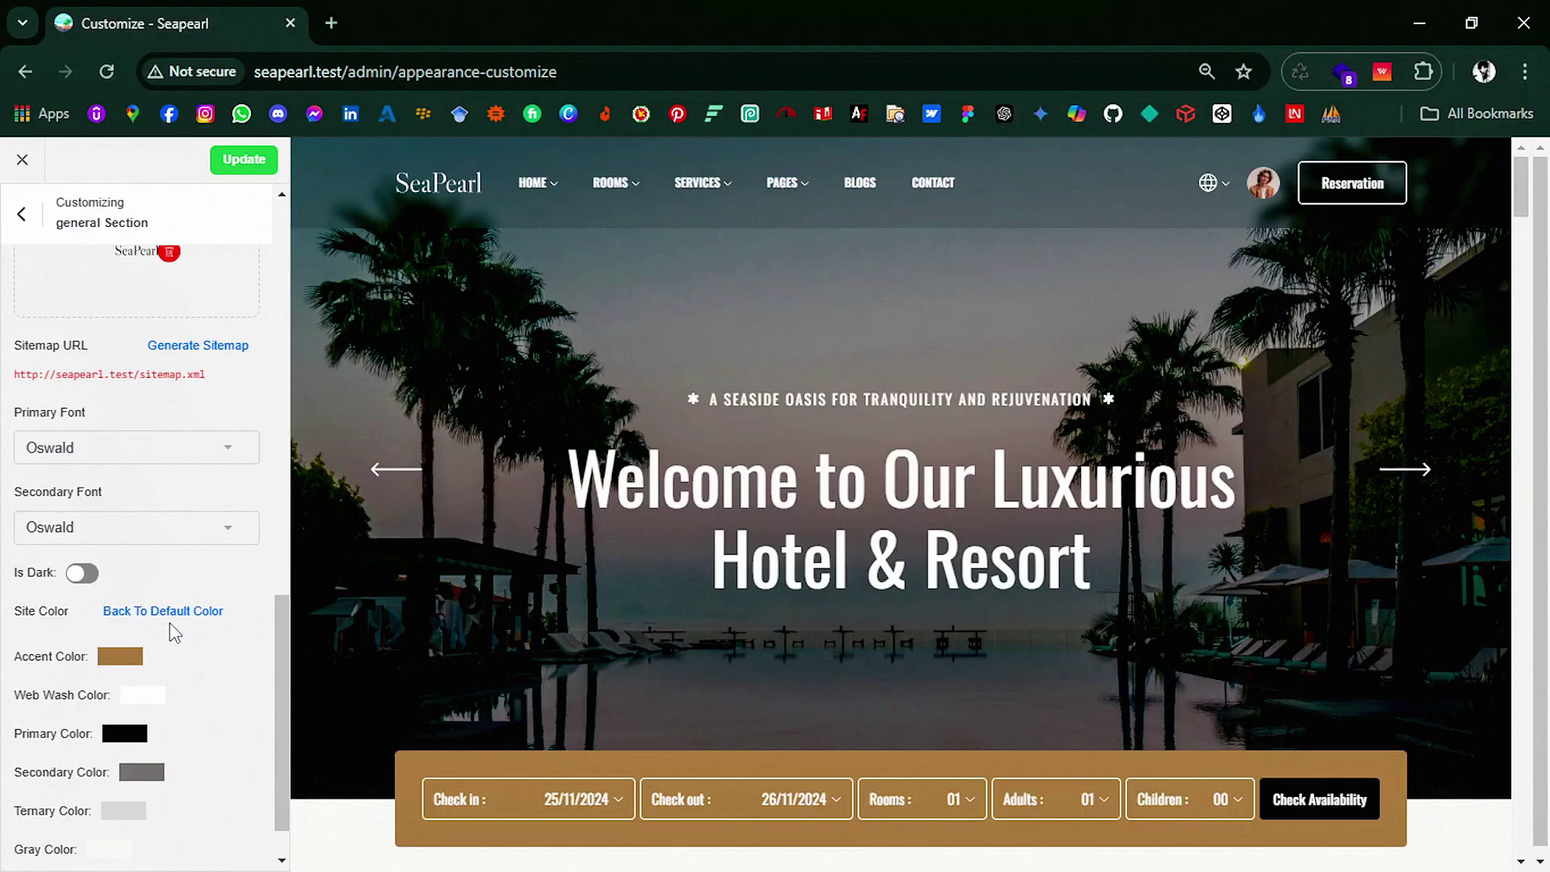
{"action": "left_click", "coordinate": [146, 536]}
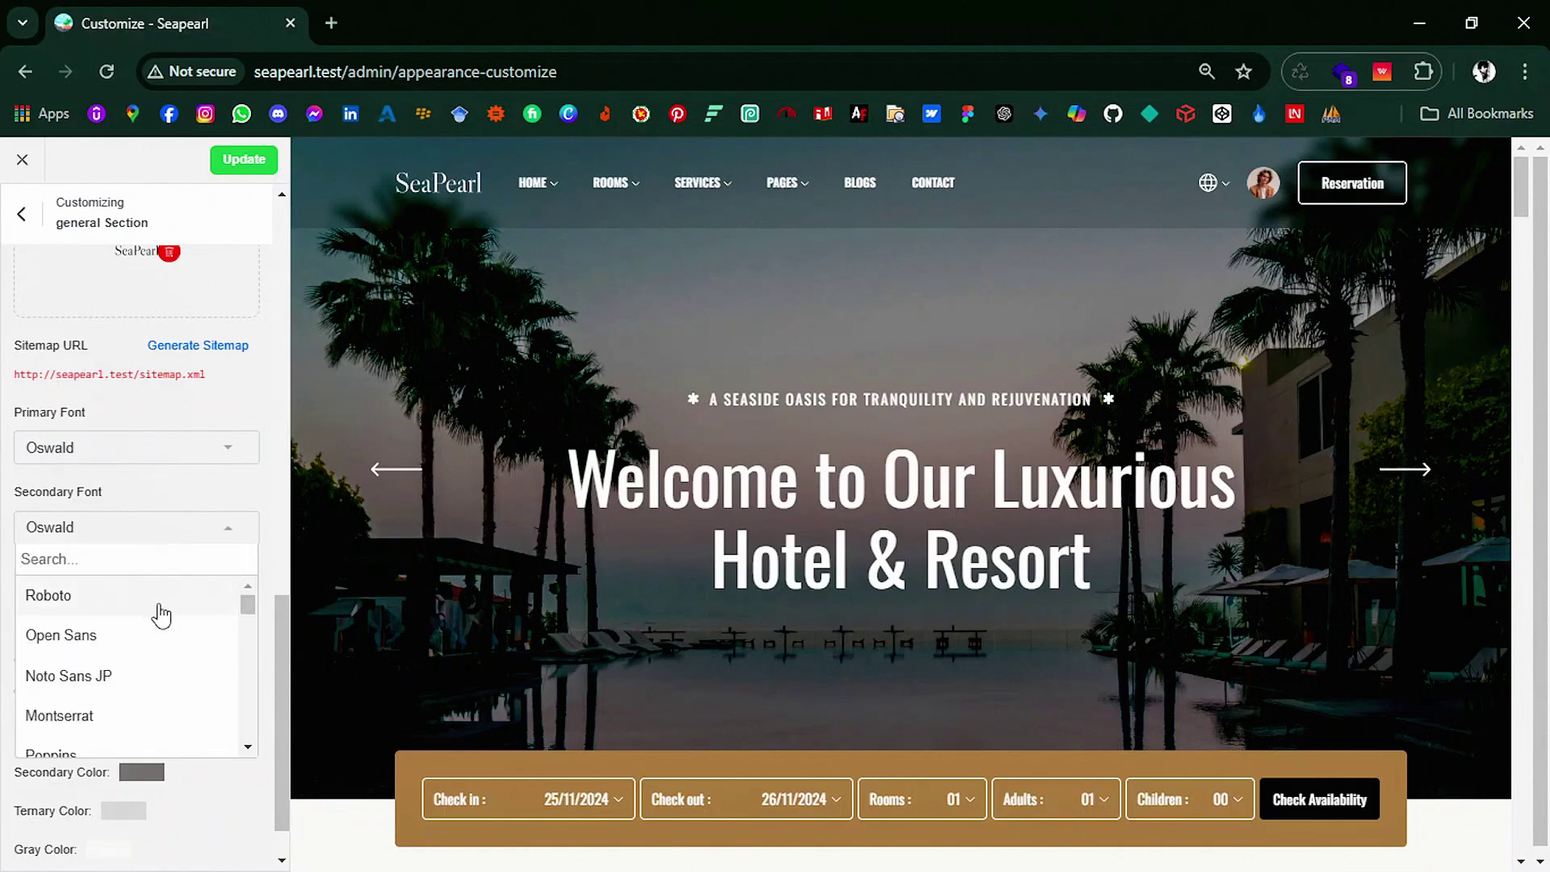
{"action": "left_click", "coordinate": [162, 598]}
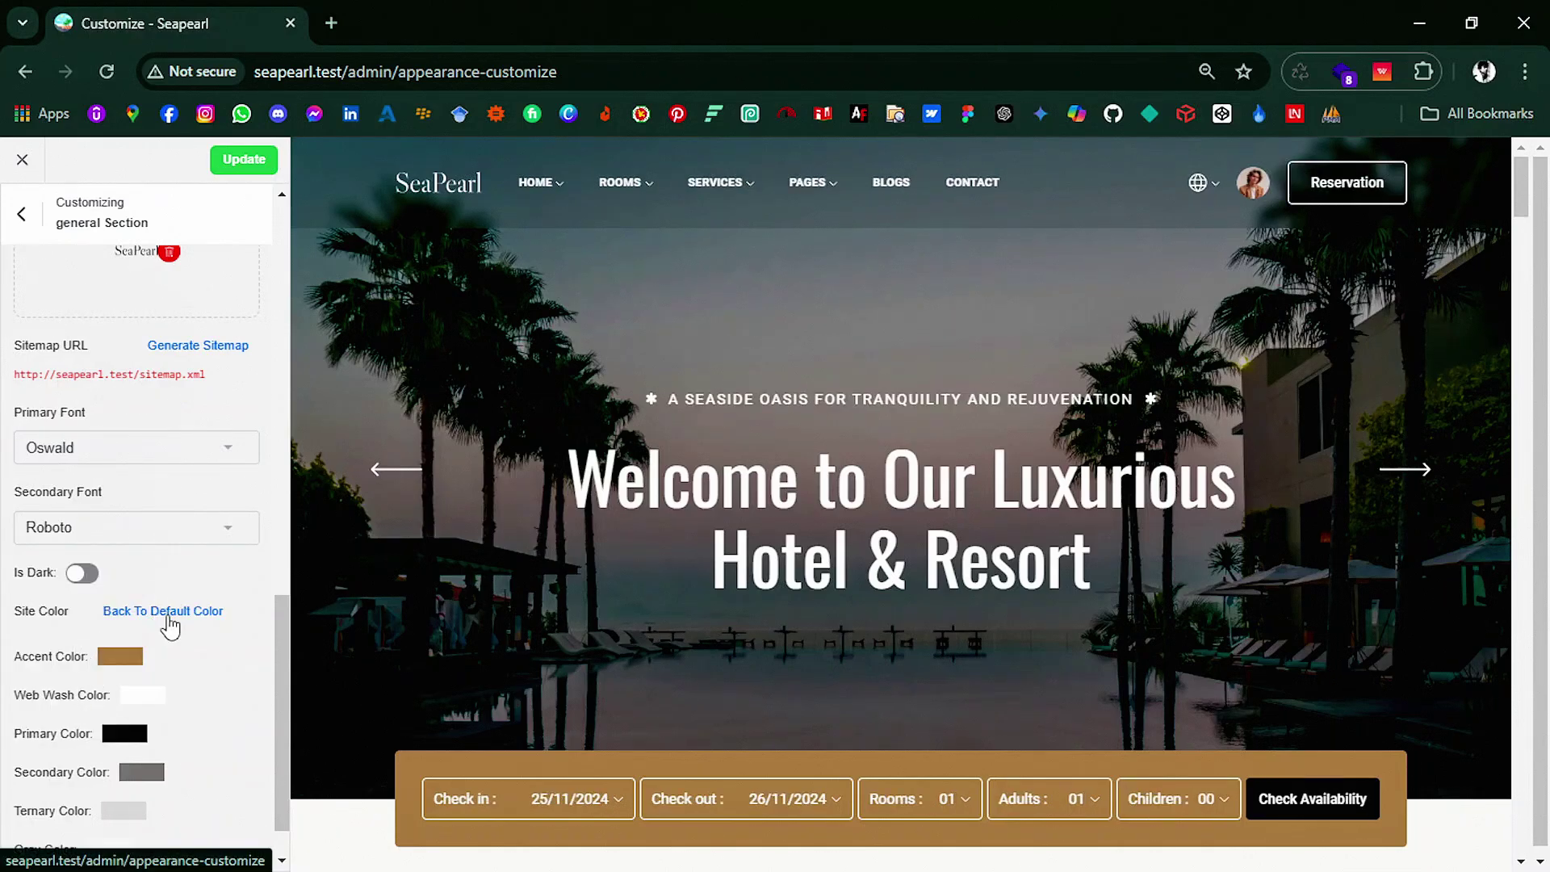
Step: Try a dark blue accent colour, reset it to default, and save the customization
{"action": "left_click", "coordinate": [110, 667]}
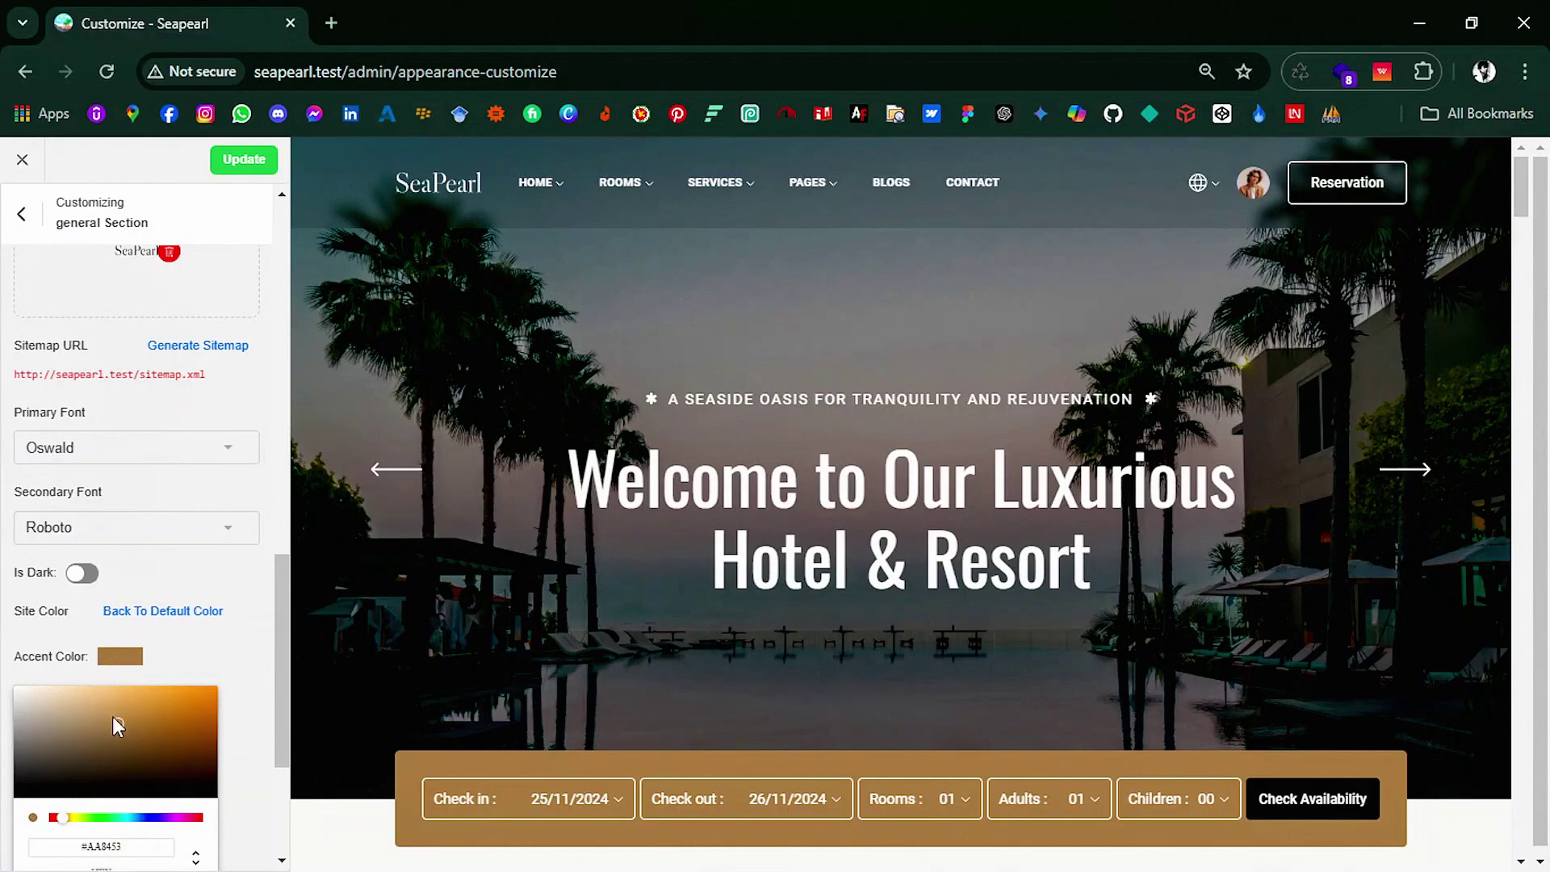
{"action": "left_click", "coordinate": [151, 817]}
{"action": "left_click", "coordinate": [176, 724]}
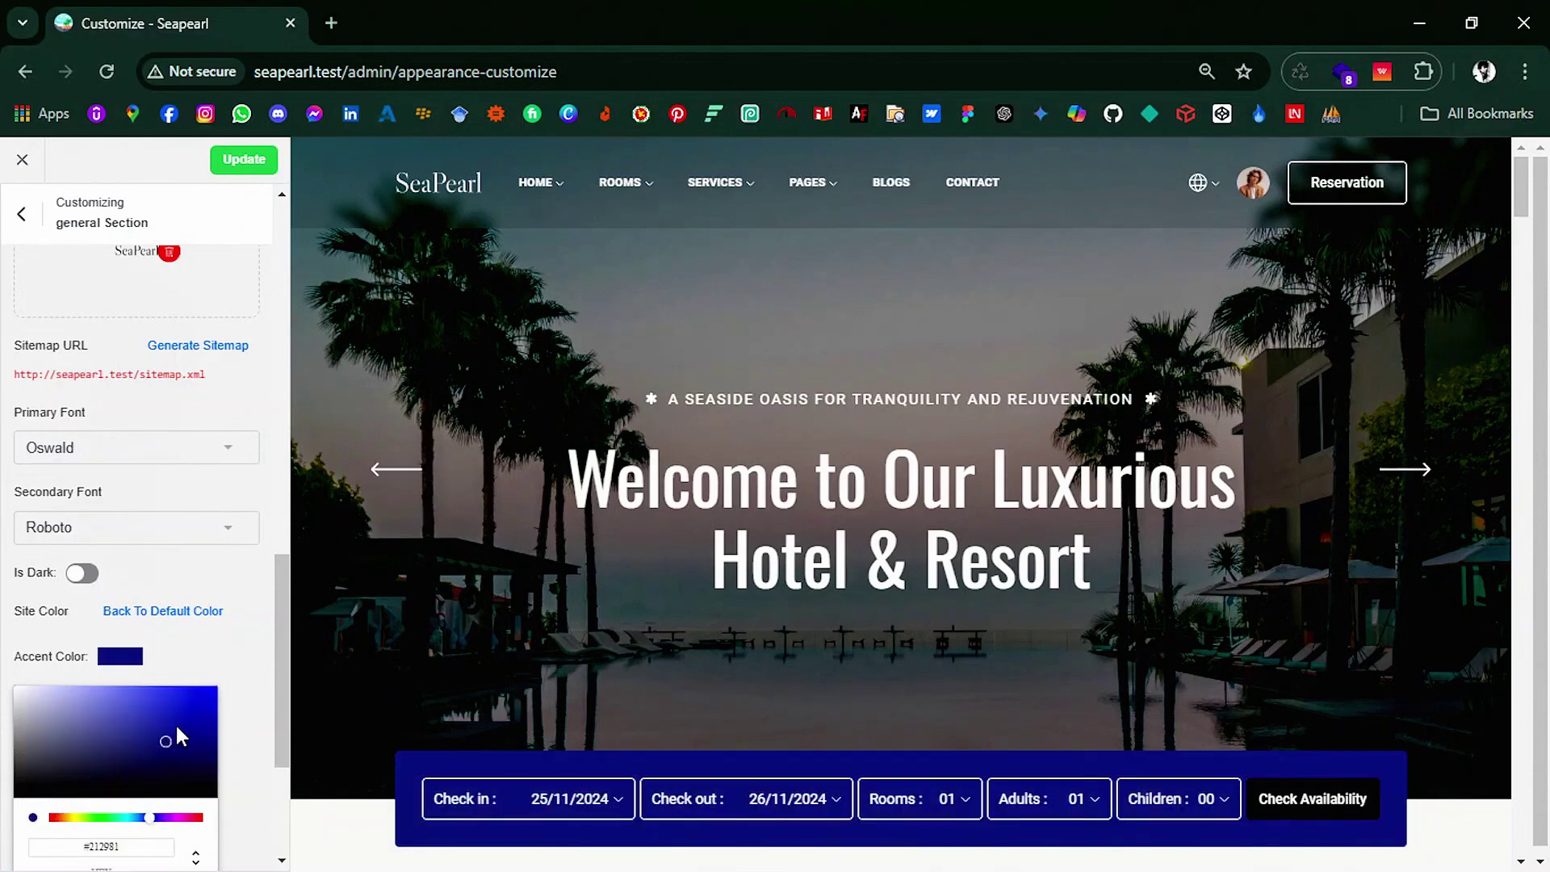
{"action": "left_click", "coordinate": [210, 664]}
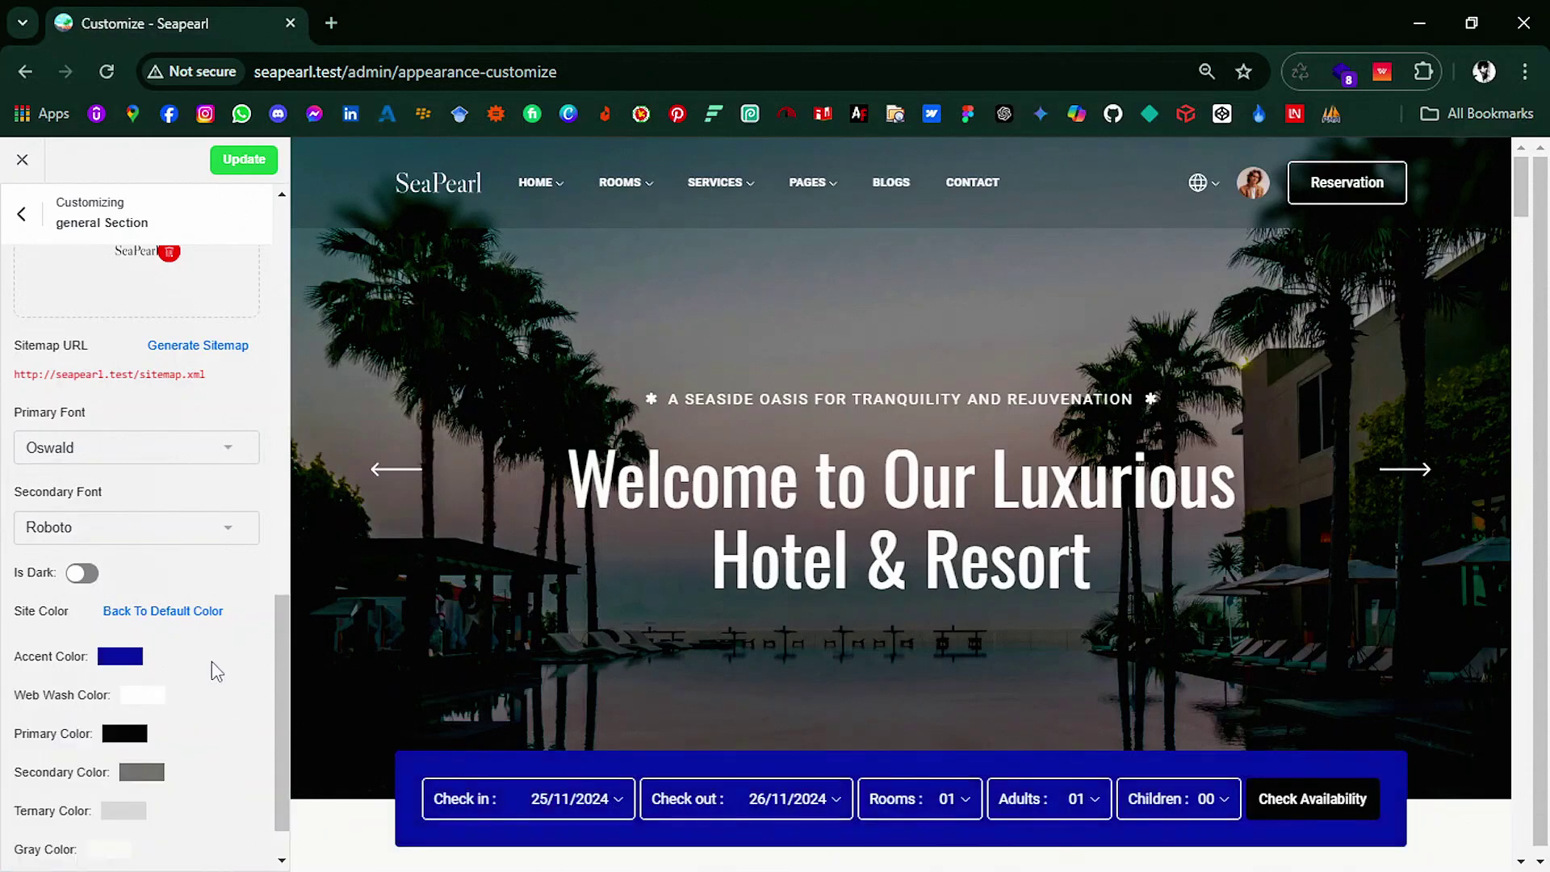
{"action": "left_click", "coordinate": [168, 612]}
{"action": "scroll", "coordinate": [235, 623], "scroll_direction": "down", "scroll_amount": 1}
{"action": "scroll", "coordinate": [178, 239], "scroll_direction": "up", "scroll_amount": 5}
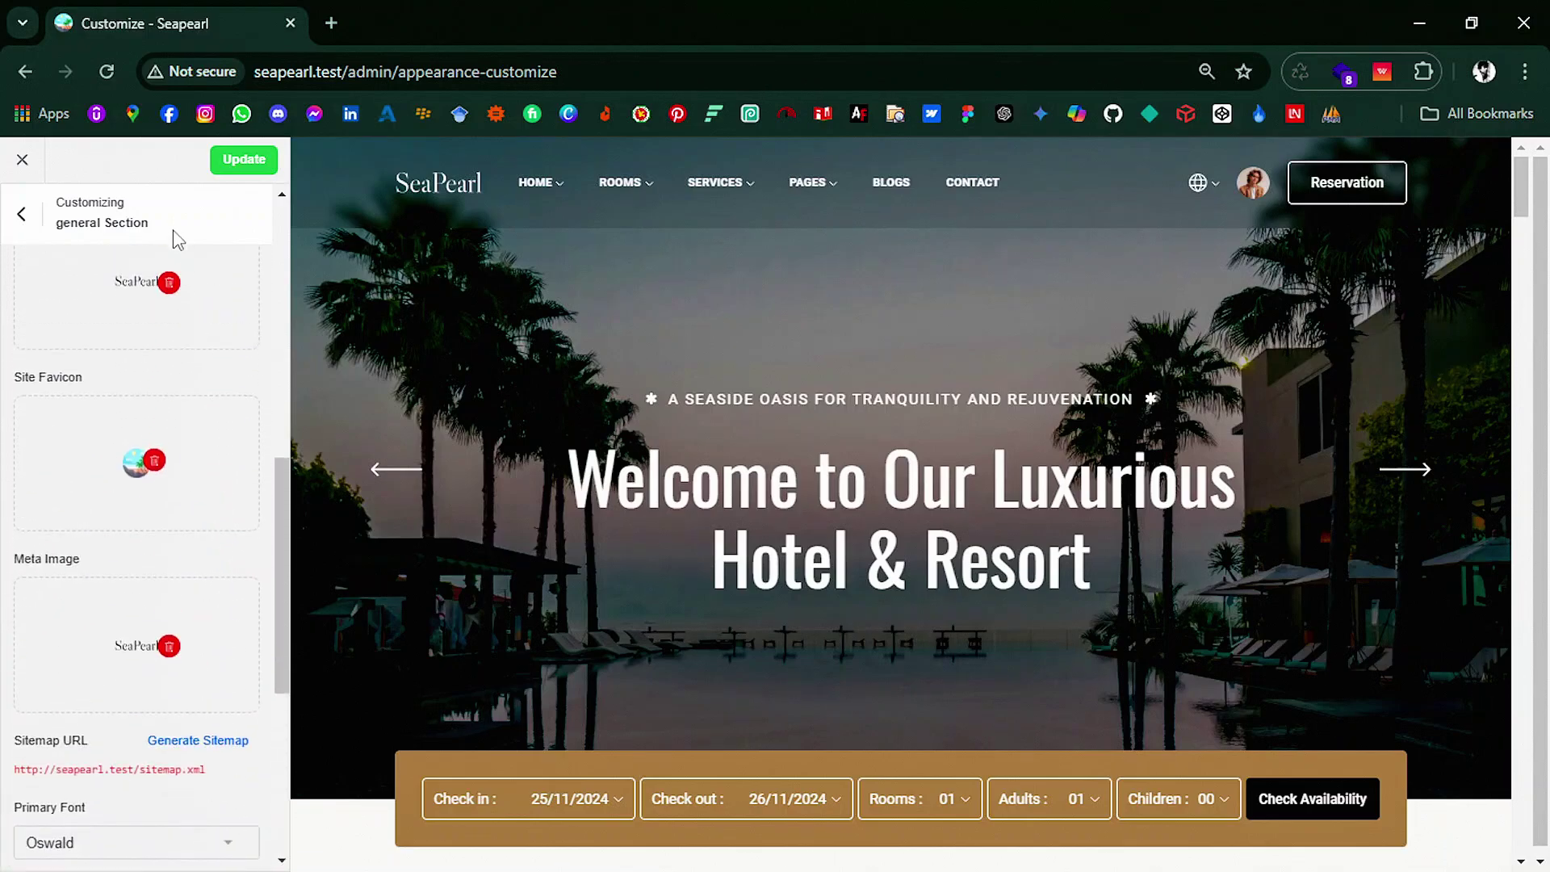
{"action": "left_click", "coordinate": [241, 168]}
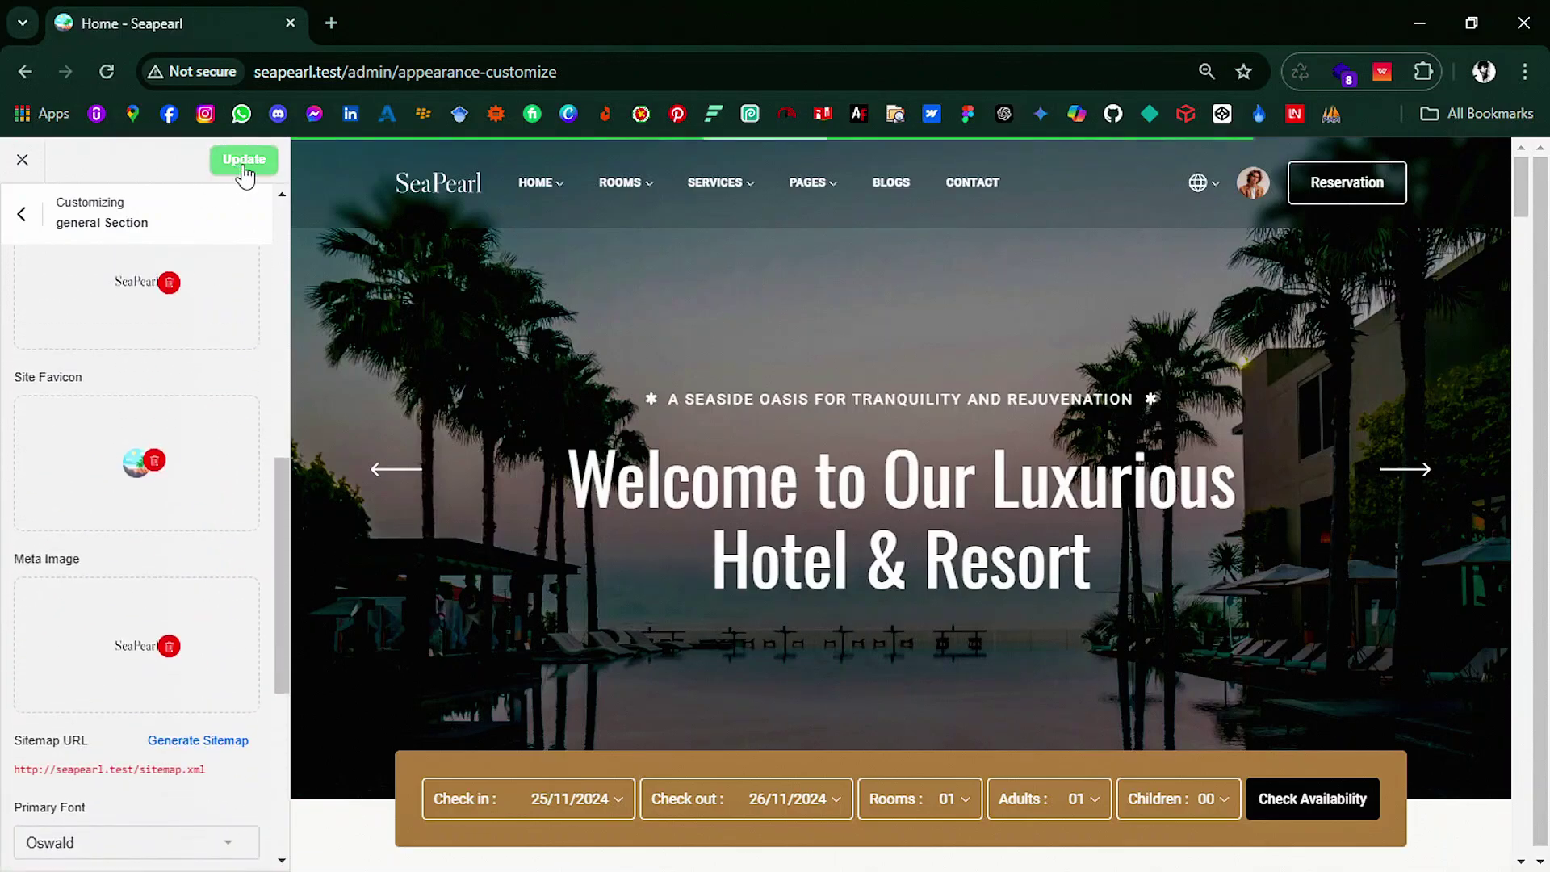
Step: Check the Custom CSS and HTML Embed sections, then leave the customizer for the dashboard
{"action": "left_click", "coordinate": [26, 216]}
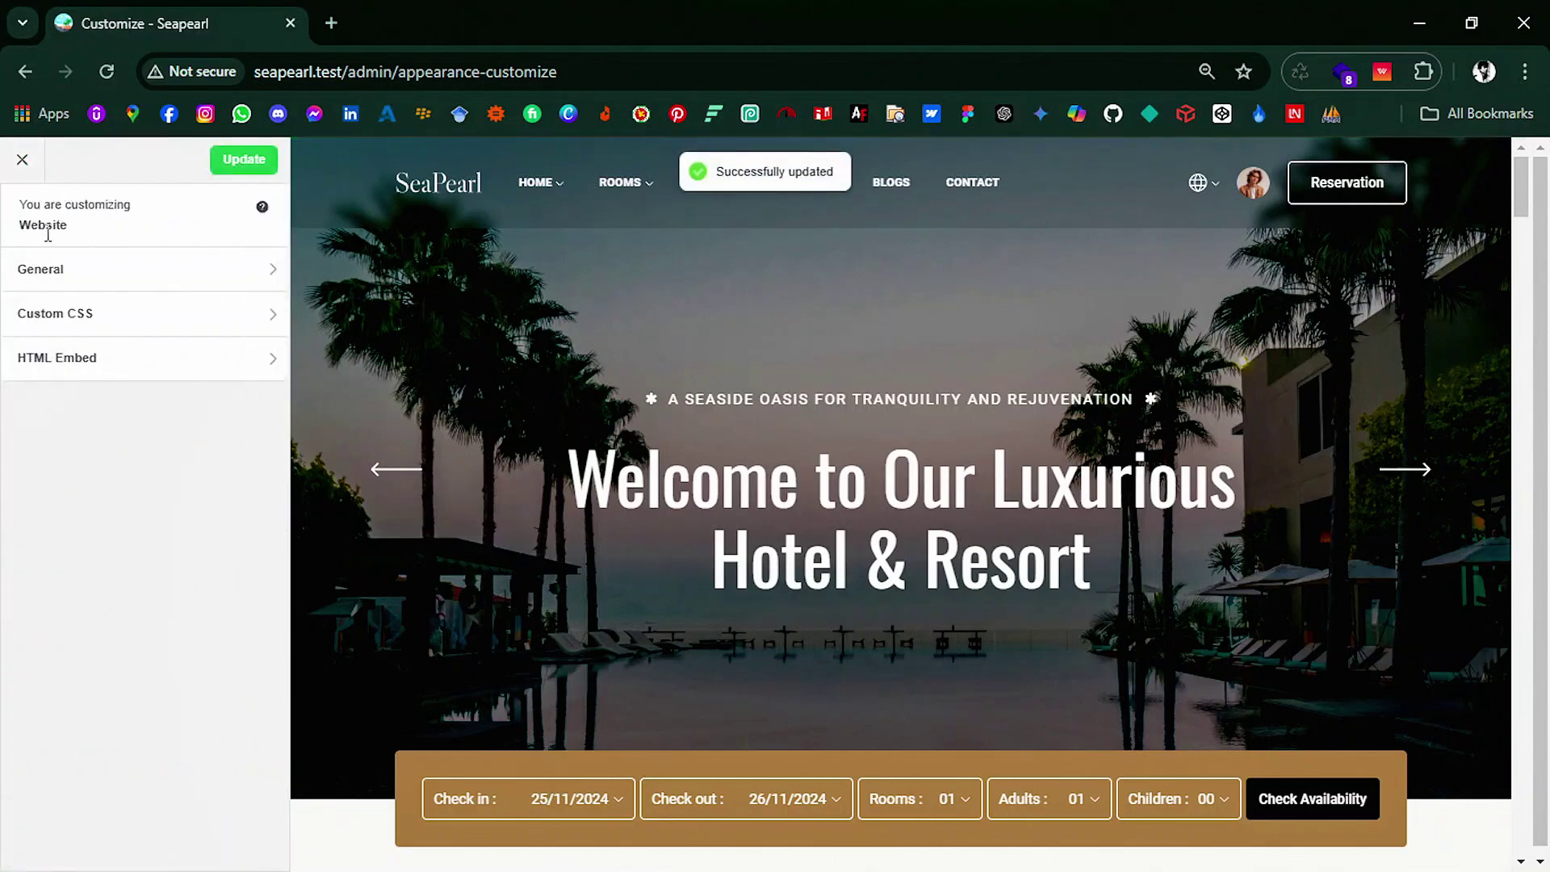
{"action": "left_click", "coordinate": [137, 316]}
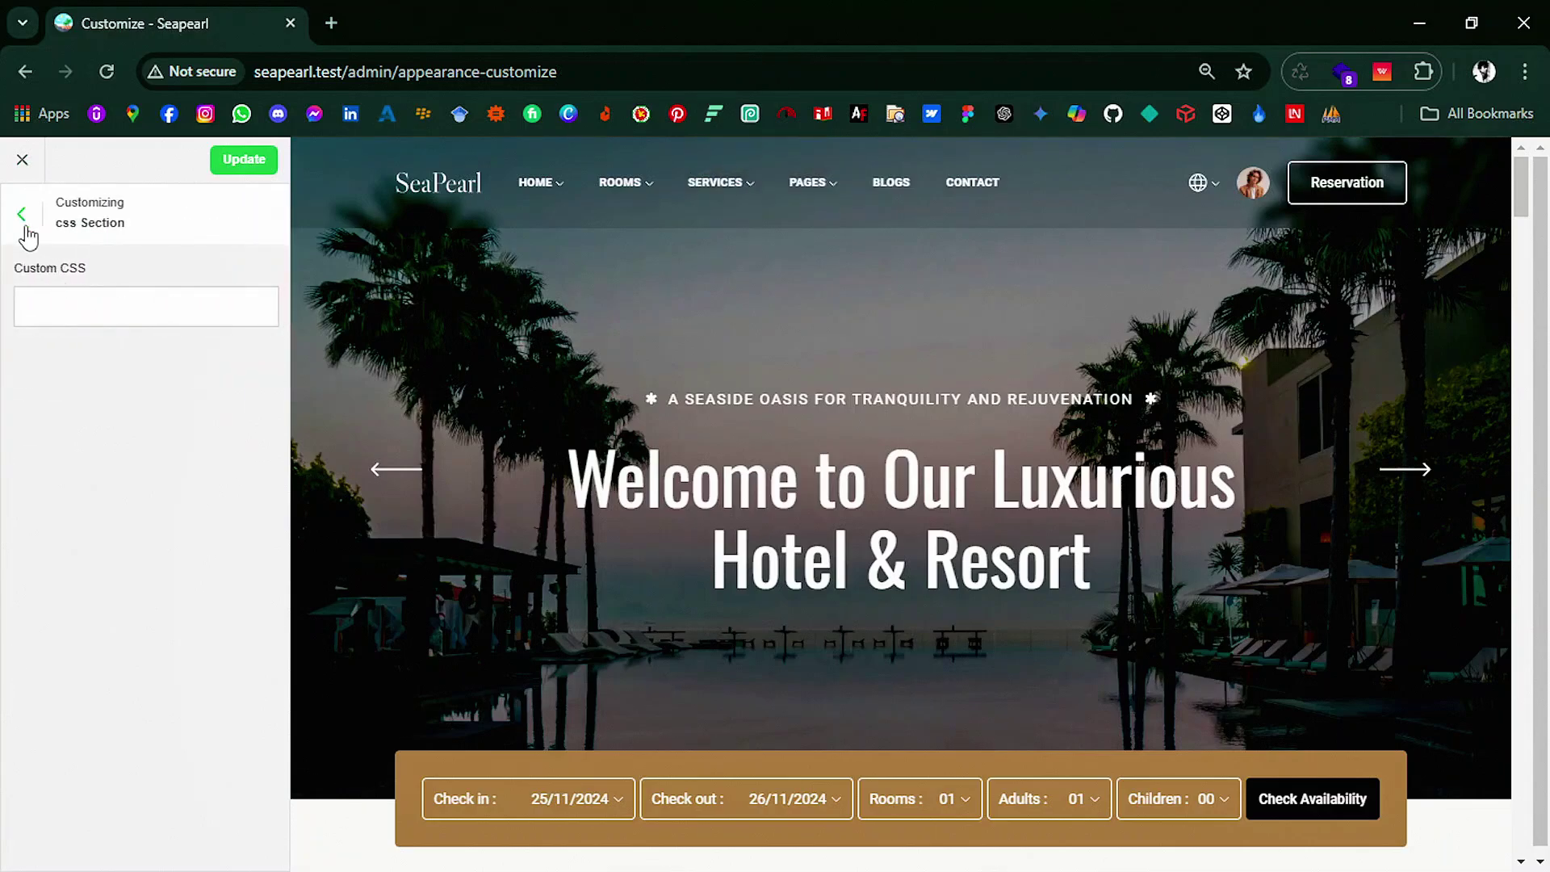
{"action": "left_click", "coordinate": [25, 230]}
{"action": "left_click", "coordinate": [109, 353]}
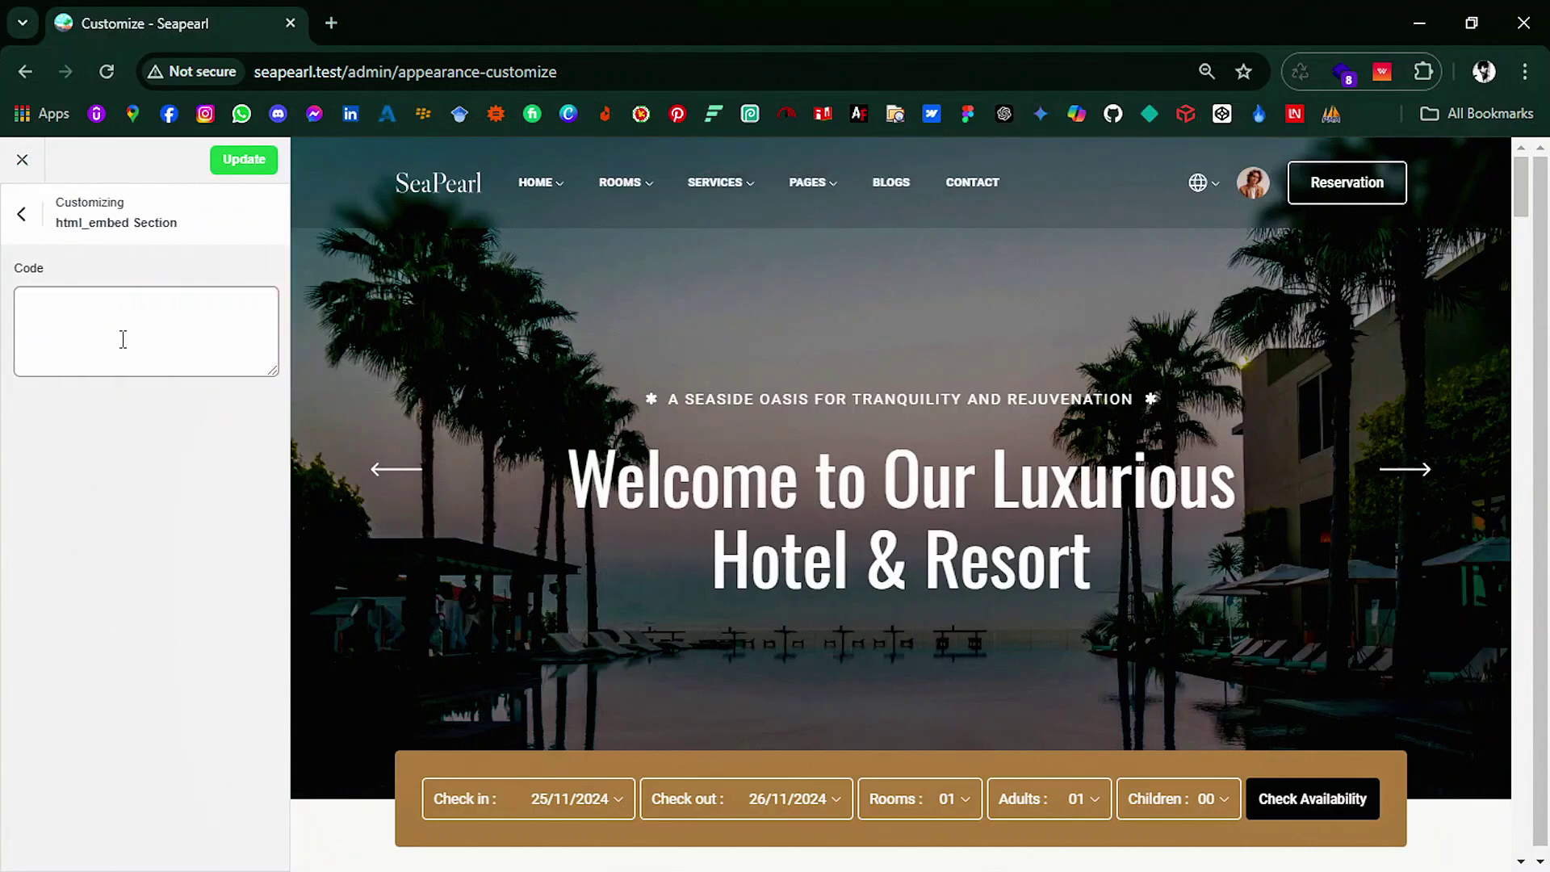
{"action": "left_click", "coordinate": [22, 215]}
{"action": "left_click", "coordinate": [22, 159]}
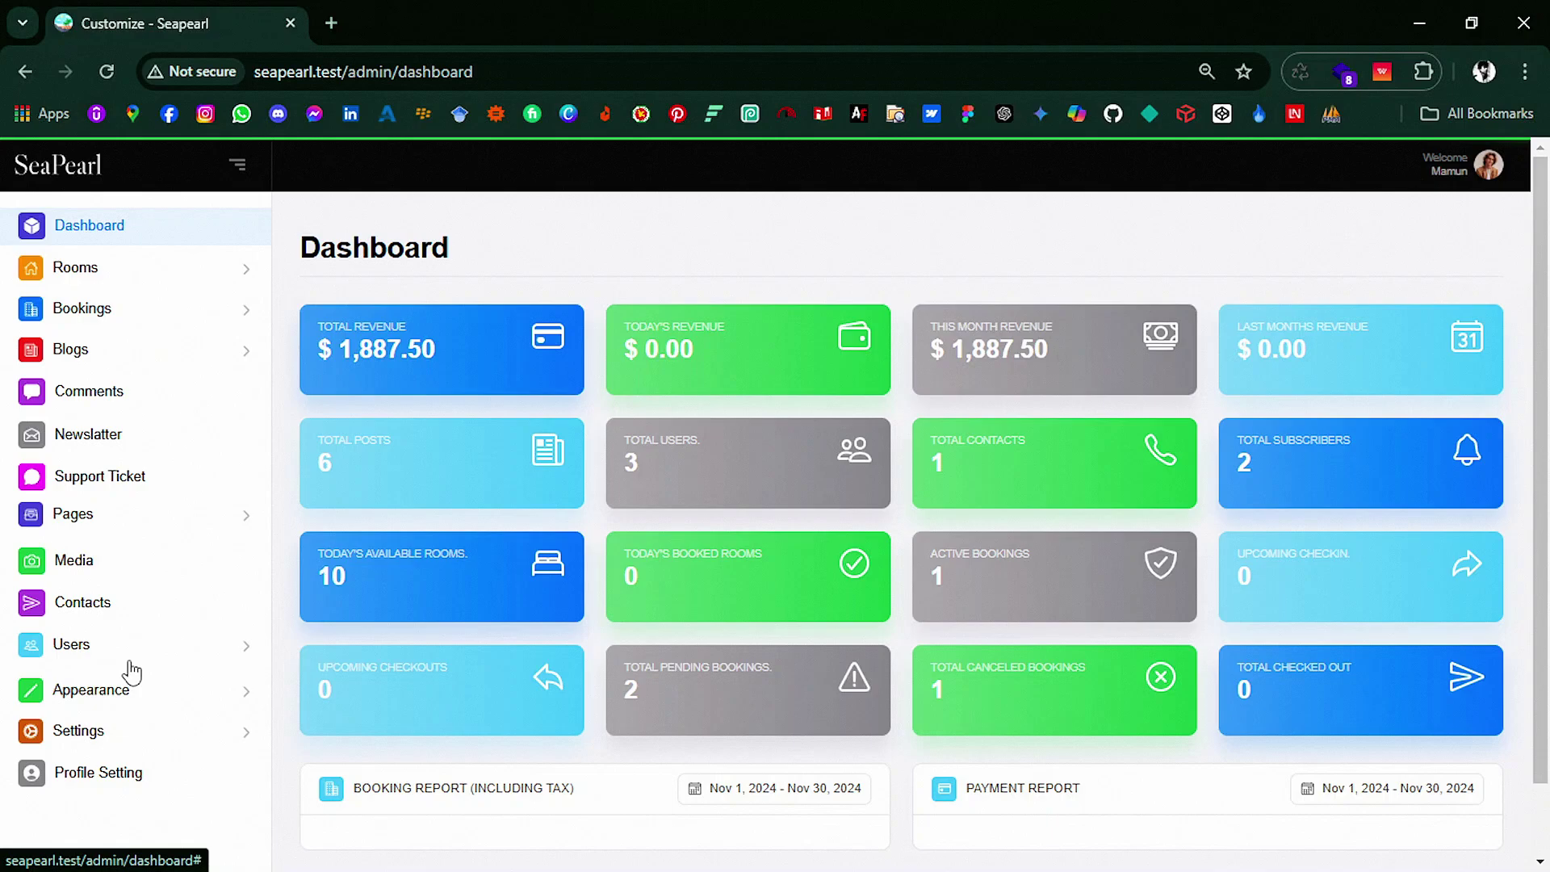
Step: Open the Main Menu editor and browse the pages available to add
{"action": "left_click", "coordinate": [132, 687]}
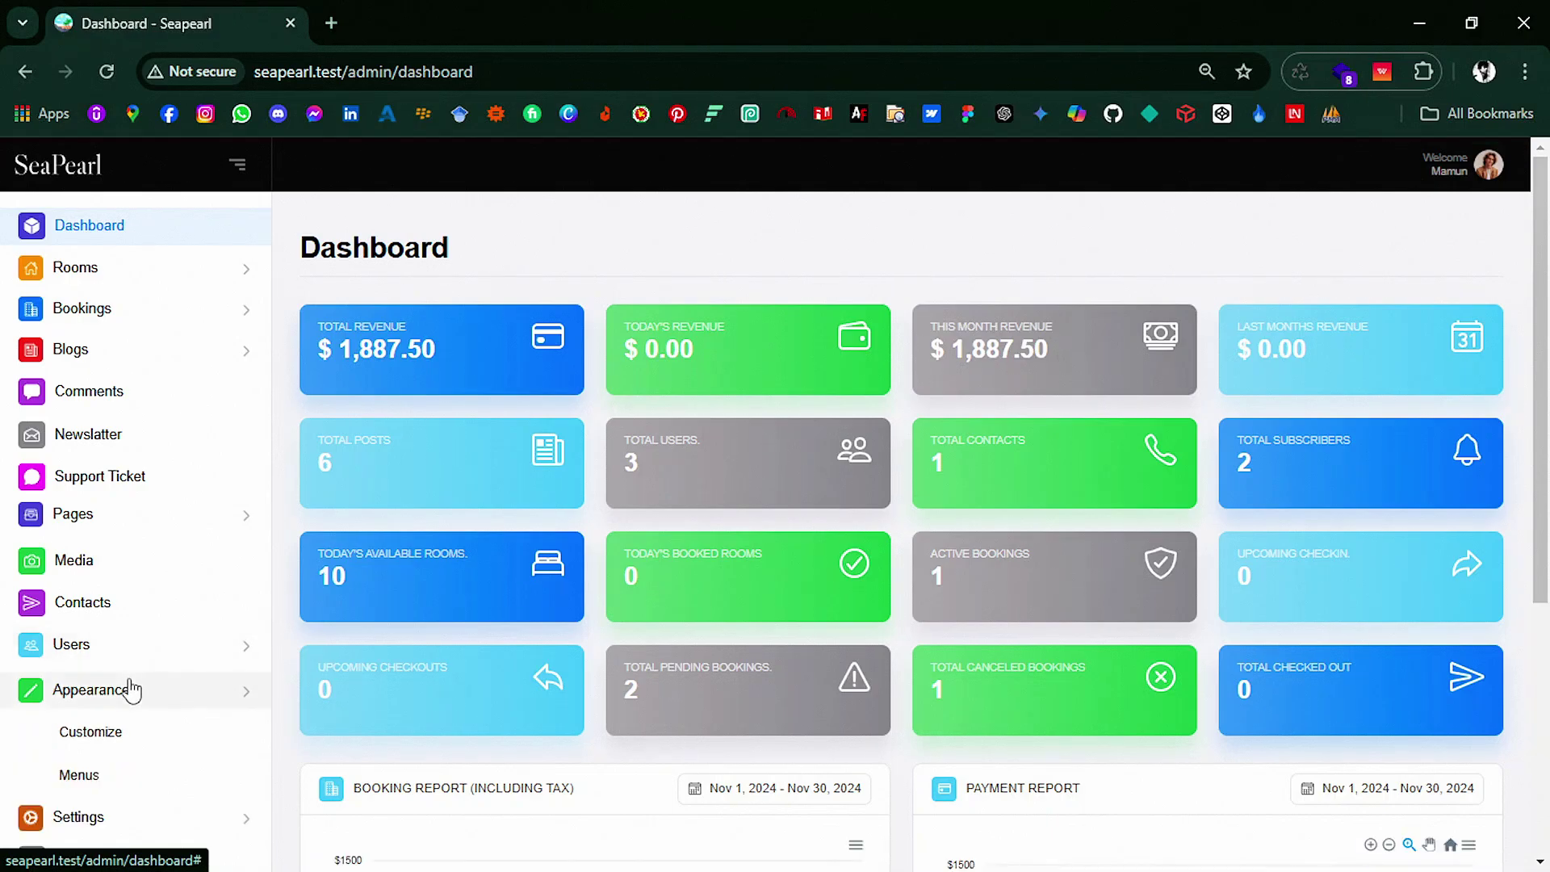
{"action": "left_click", "coordinate": [116, 780]}
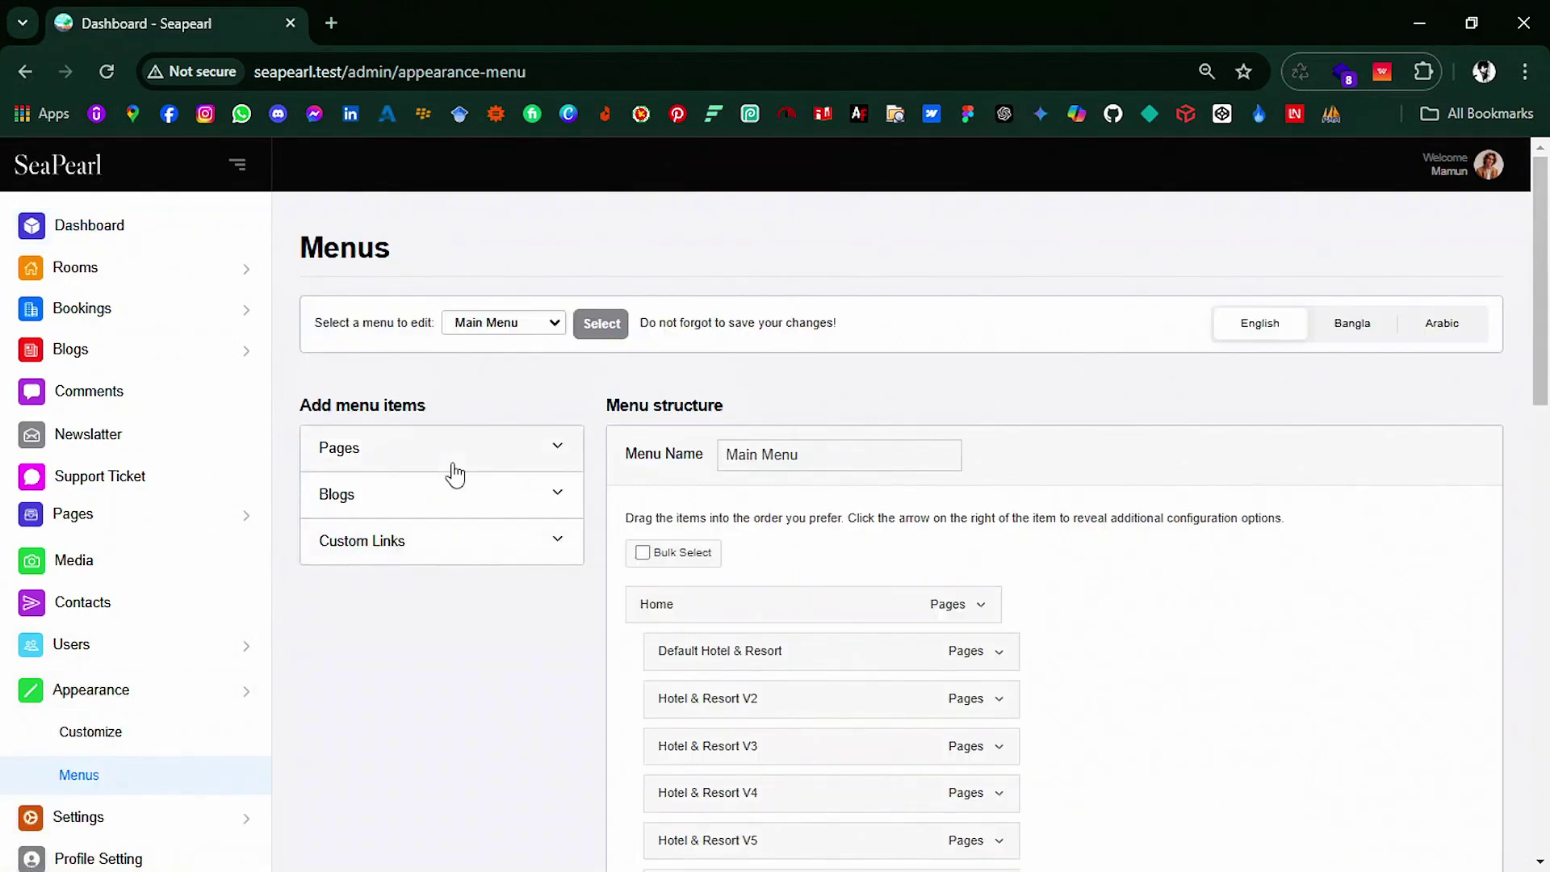
{"action": "scroll", "coordinate": [999, 685], "scroll_direction": "down", "scroll_amount": 15}
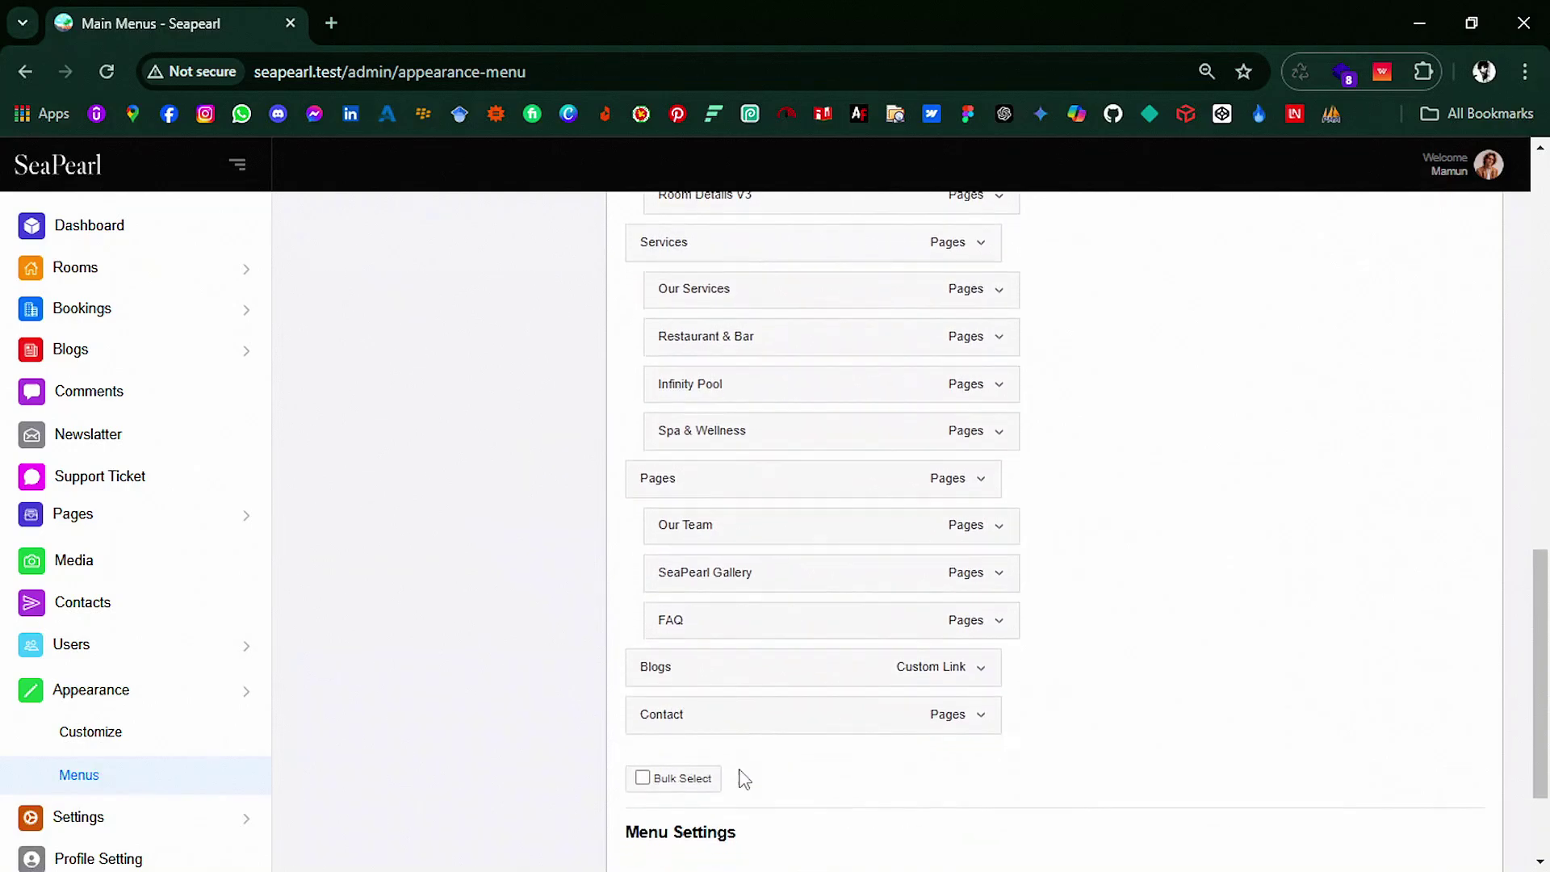
{"action": "scroll", "coordinate": [753, 694], "scroll_direction": "up", "scroll_amount": 15}
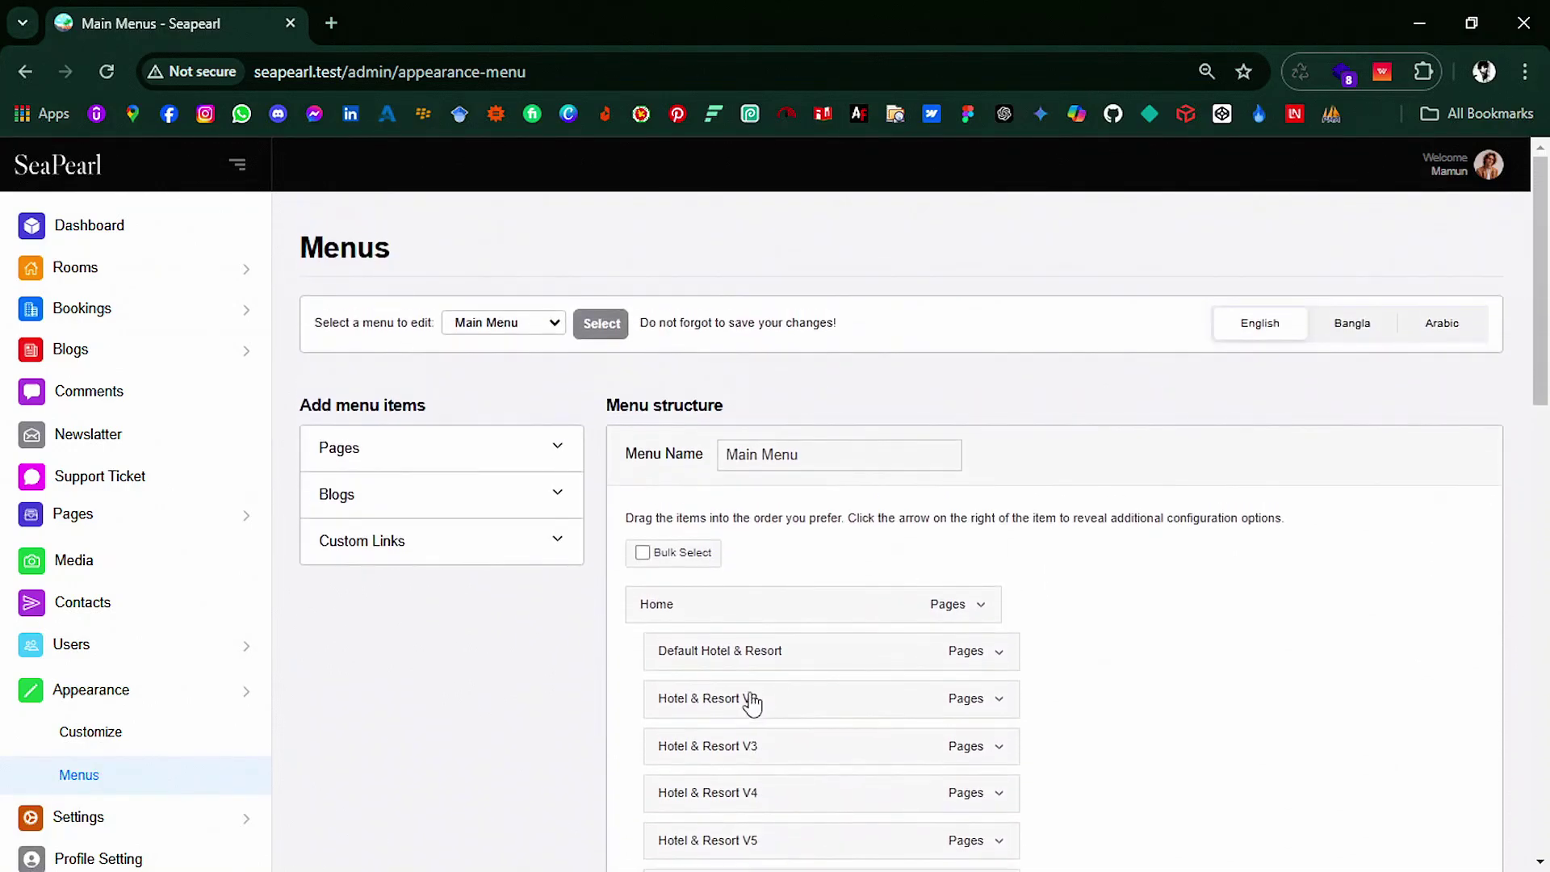
{"action": "left_click", "coordinate": [428, 456]}
{"action": "scroll", "coordinate": [408, 610], "scroll_direction": "down", "scroll_amount": 10}
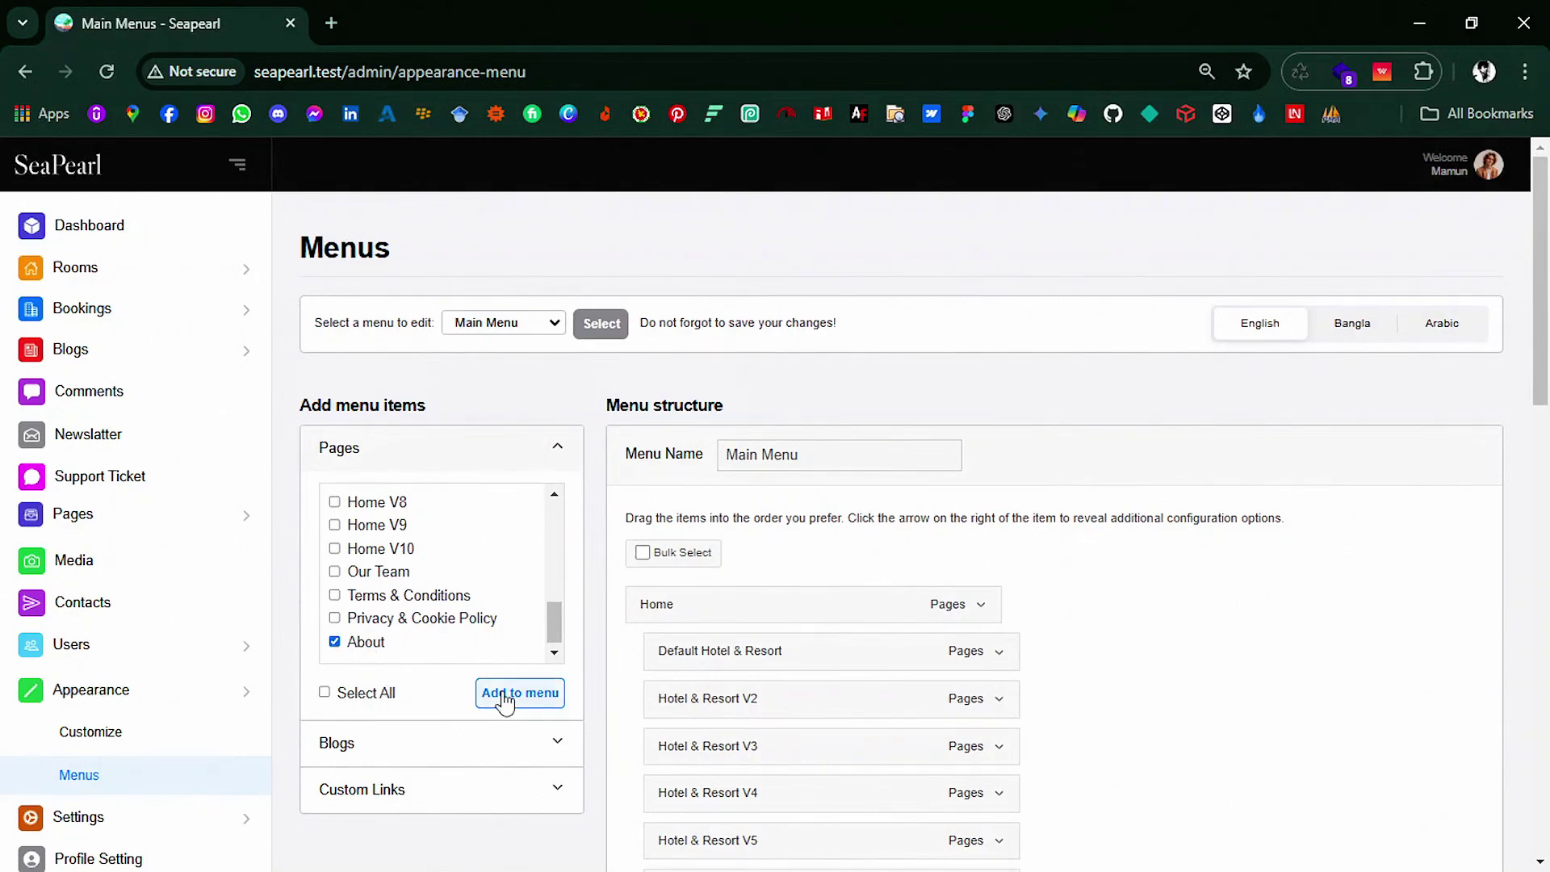
{"action": "scroll", "coordinate": [848, 678], "scroll_direction": "down", "scroll_amount": 15}
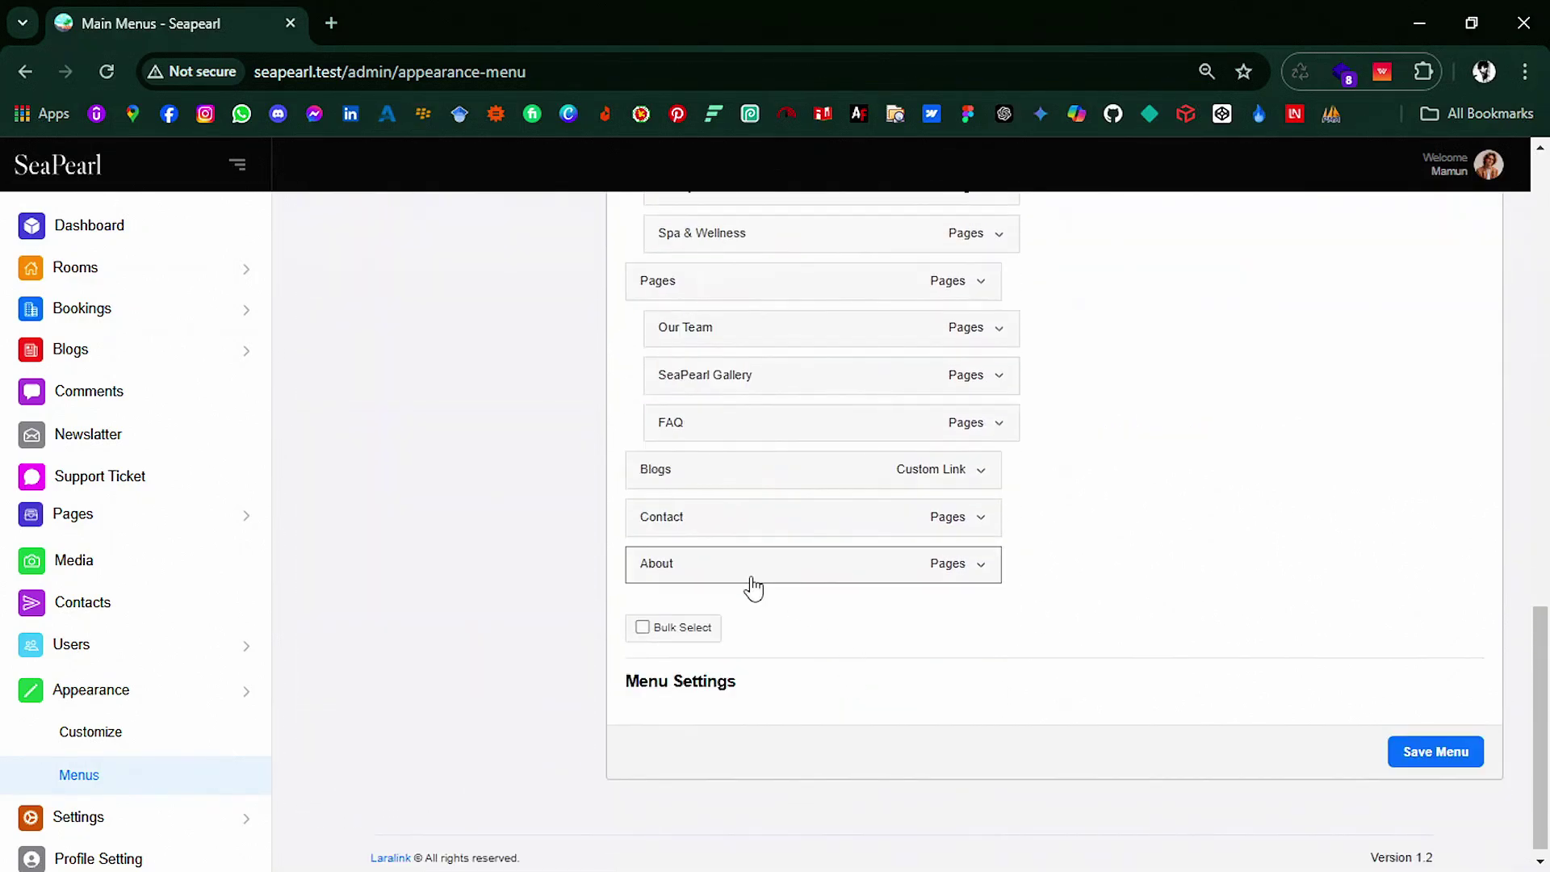
{"action": "left_click_drag", "start_coordinate": [751, 585], "coordinate": [756, 702]}
{"action": "scroll", "coordinate": [1187, 484], "scroll_direction": "up", "scroll_amount": 6}
Step: Add the Bangla About page সম্পর্কে to the Bangla menu below the Home sub-items
{"action": "left_click", "coordinate": [1348, 327]}
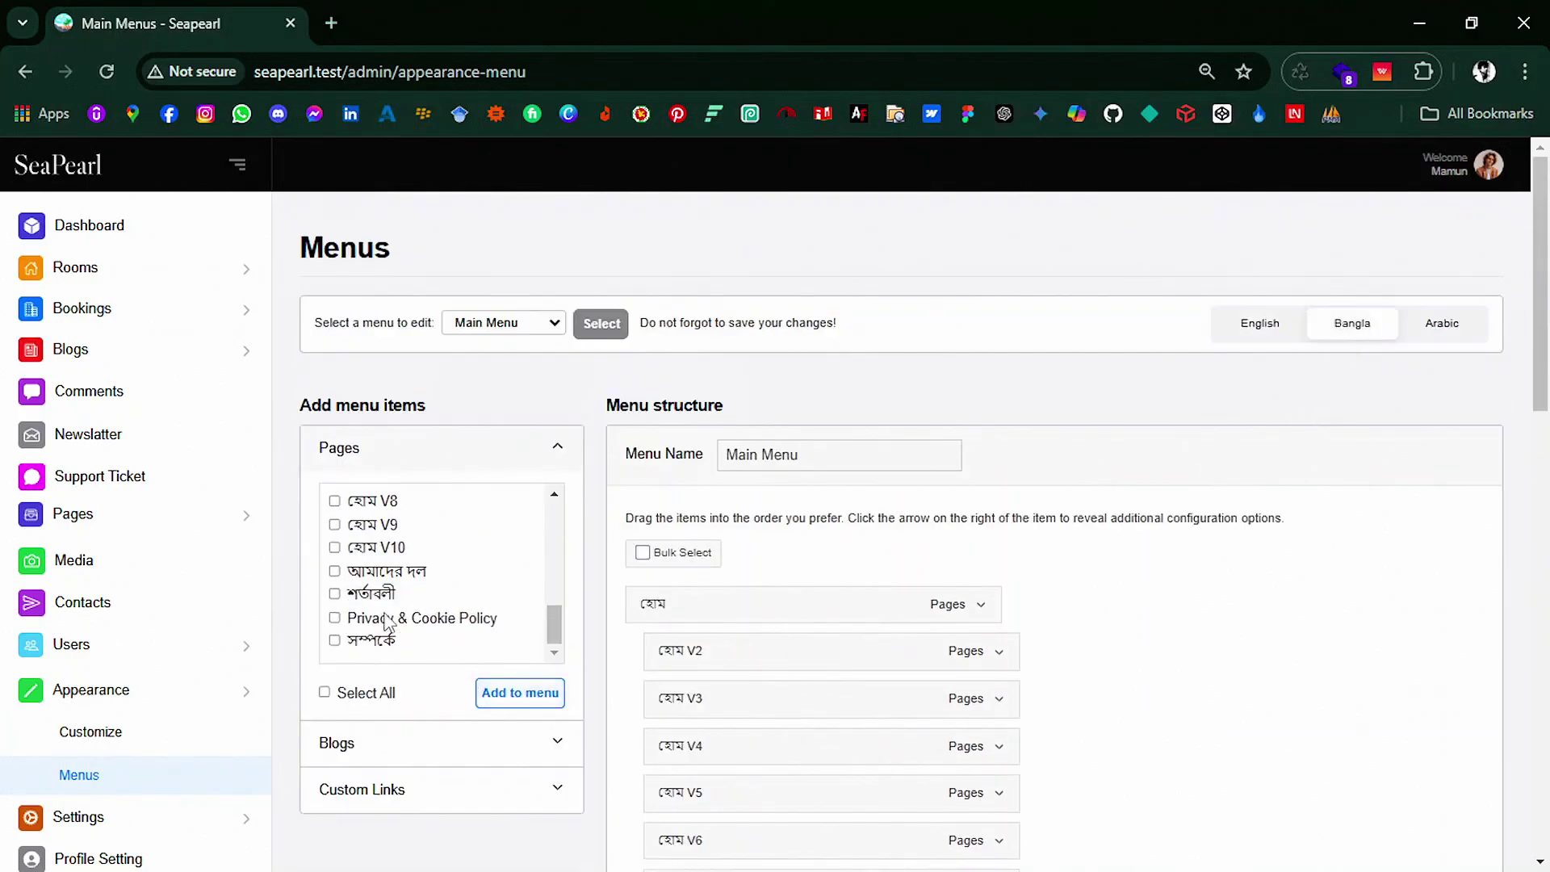
{"action": "left_click", "coordinate": [519, 692]}
{"action": "scroll", "coordinate": [918, 719], "scroll_direction": "down", "scroll_amount": 12}
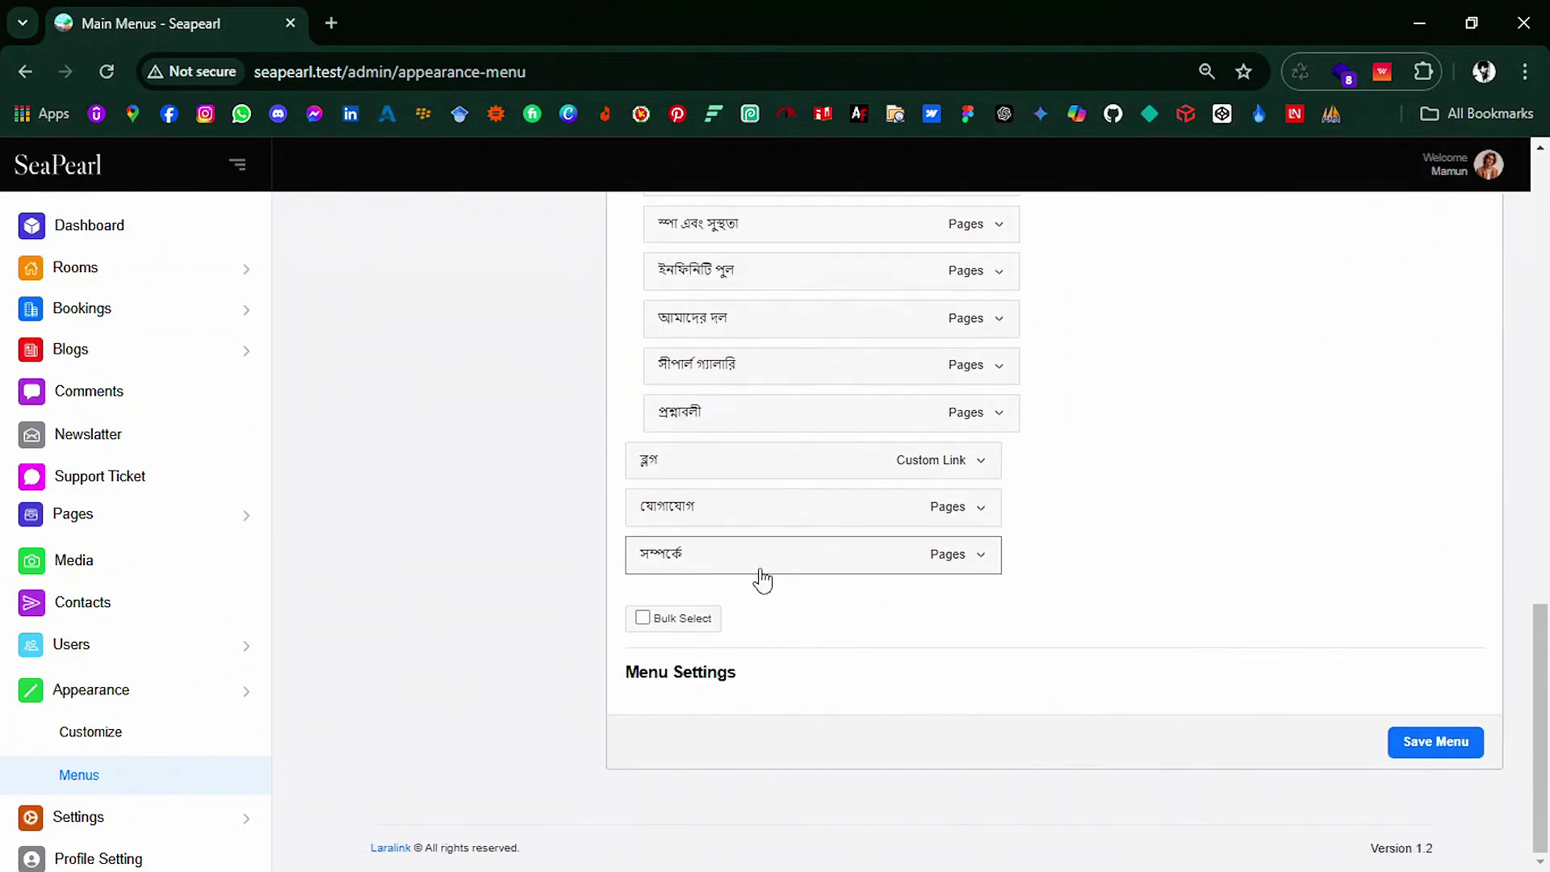
{"action": "left_click_drag", "start_coordinate": [761, 578], "coordinate": [751, 653]}
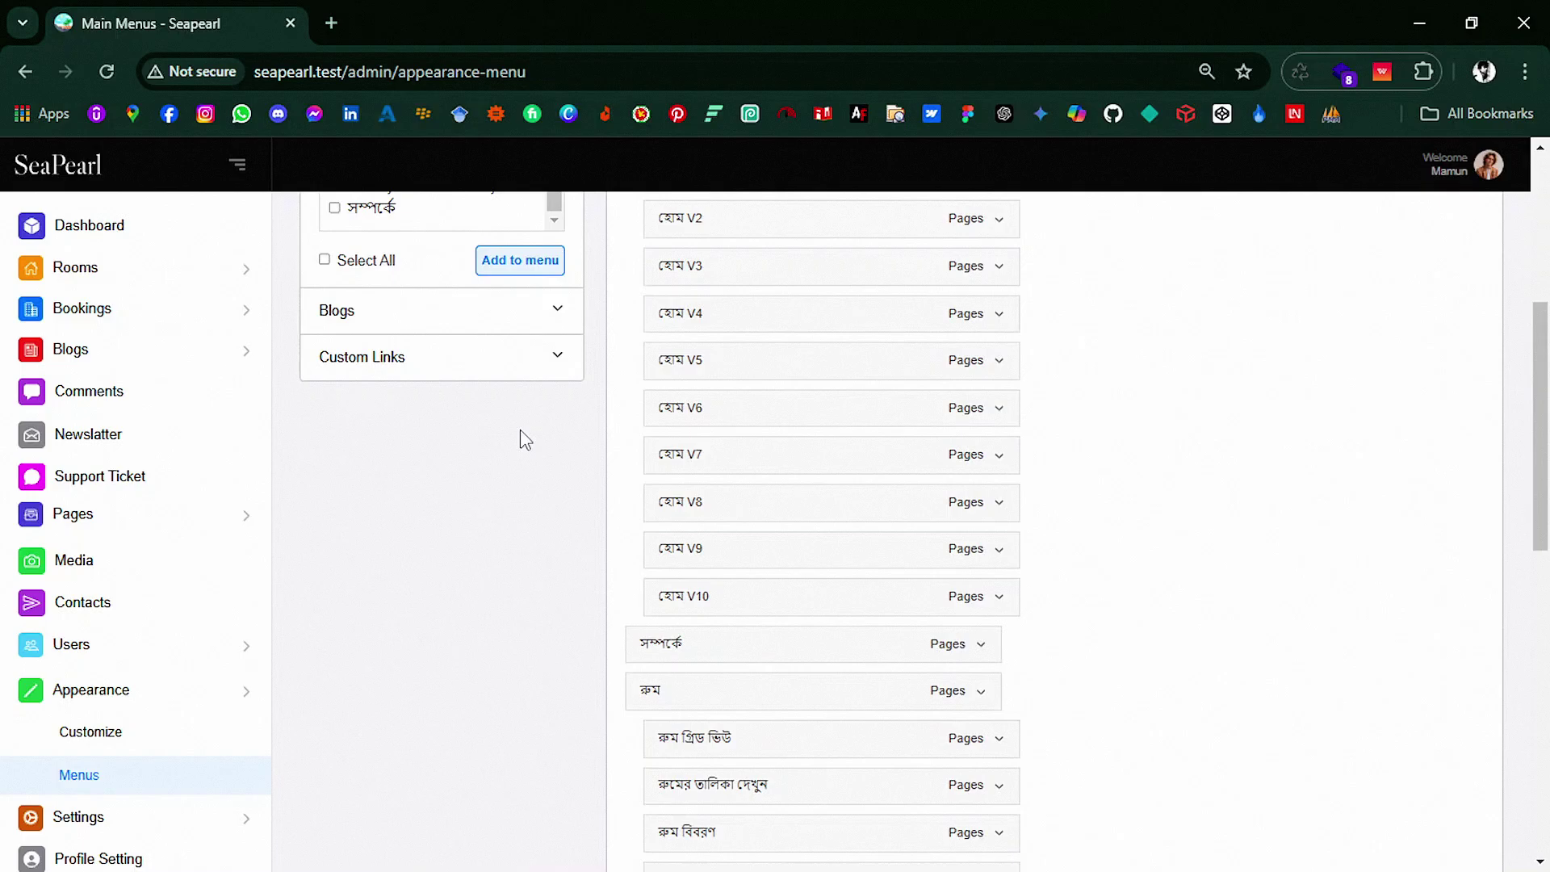
{"action": "scroll", "coordinate": [1199, 382], "scroll_direction": "up", "scroll_amount": 6}
Step: Add the Arabic About page عن above the العرف link and save the menu
{"action": "left_click", "coordinate": [1427, 327]}
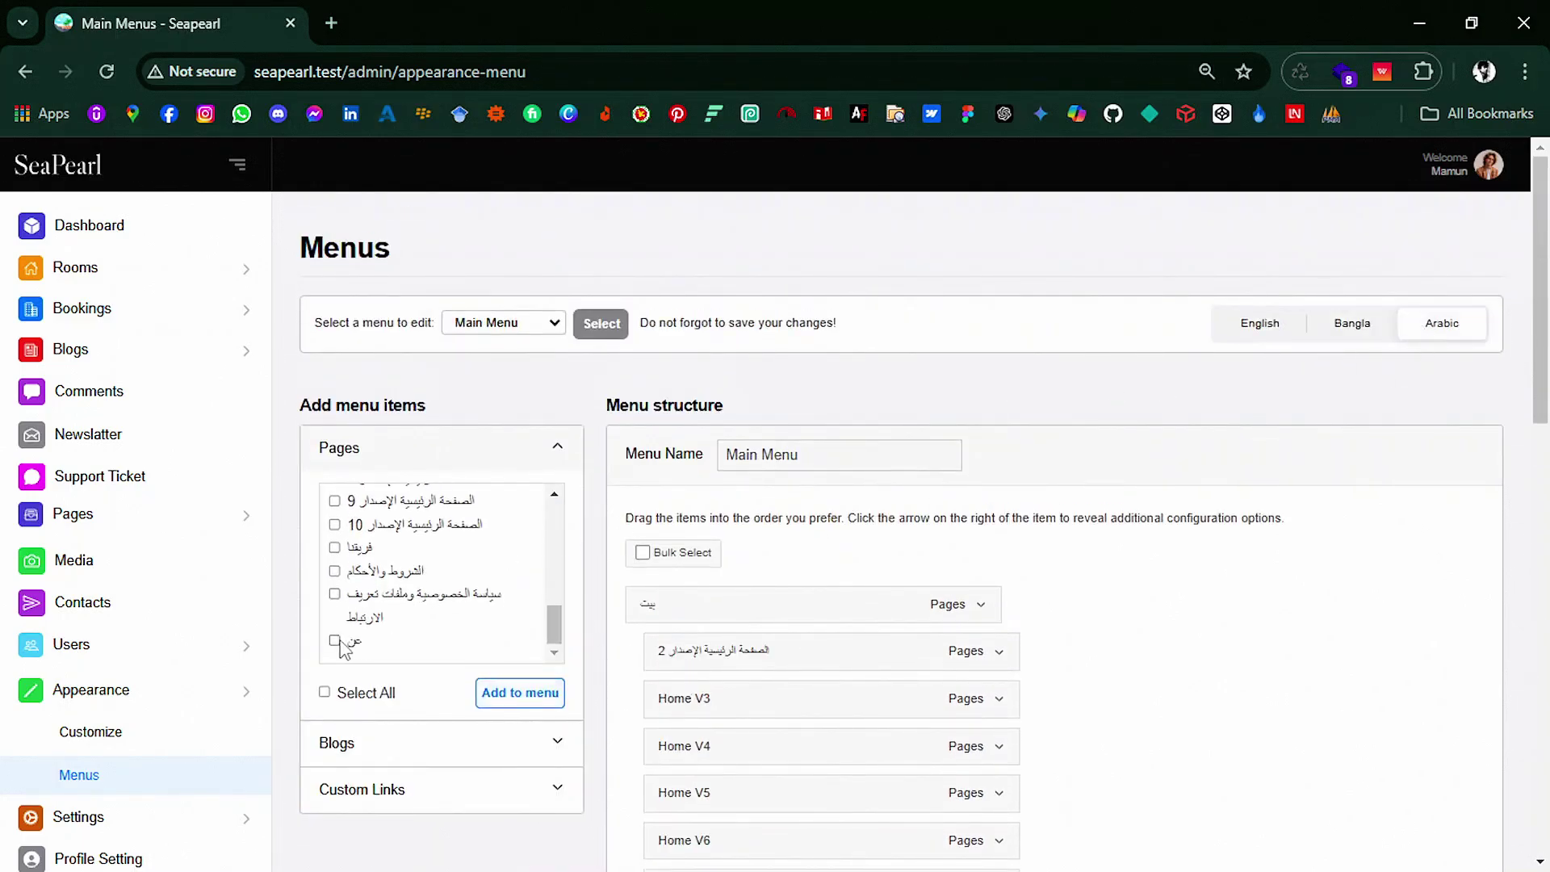
{"action": "left_click", "coordinate": [334, 640]}
{"action": "left_click", "coordinate": [520, 692]}
{"action": "scroll", "coordinate": [748, 698], "scroll_direction": "down", "scroll_amount": 10}
{"action": "left_click_drag", "start_coordinate": [720, 553], "coordinate": [962, 595]}
{"action": "scroll", "coordinate": [1258, 532], "scroll_direction": "down", "scroll_amount": 1}
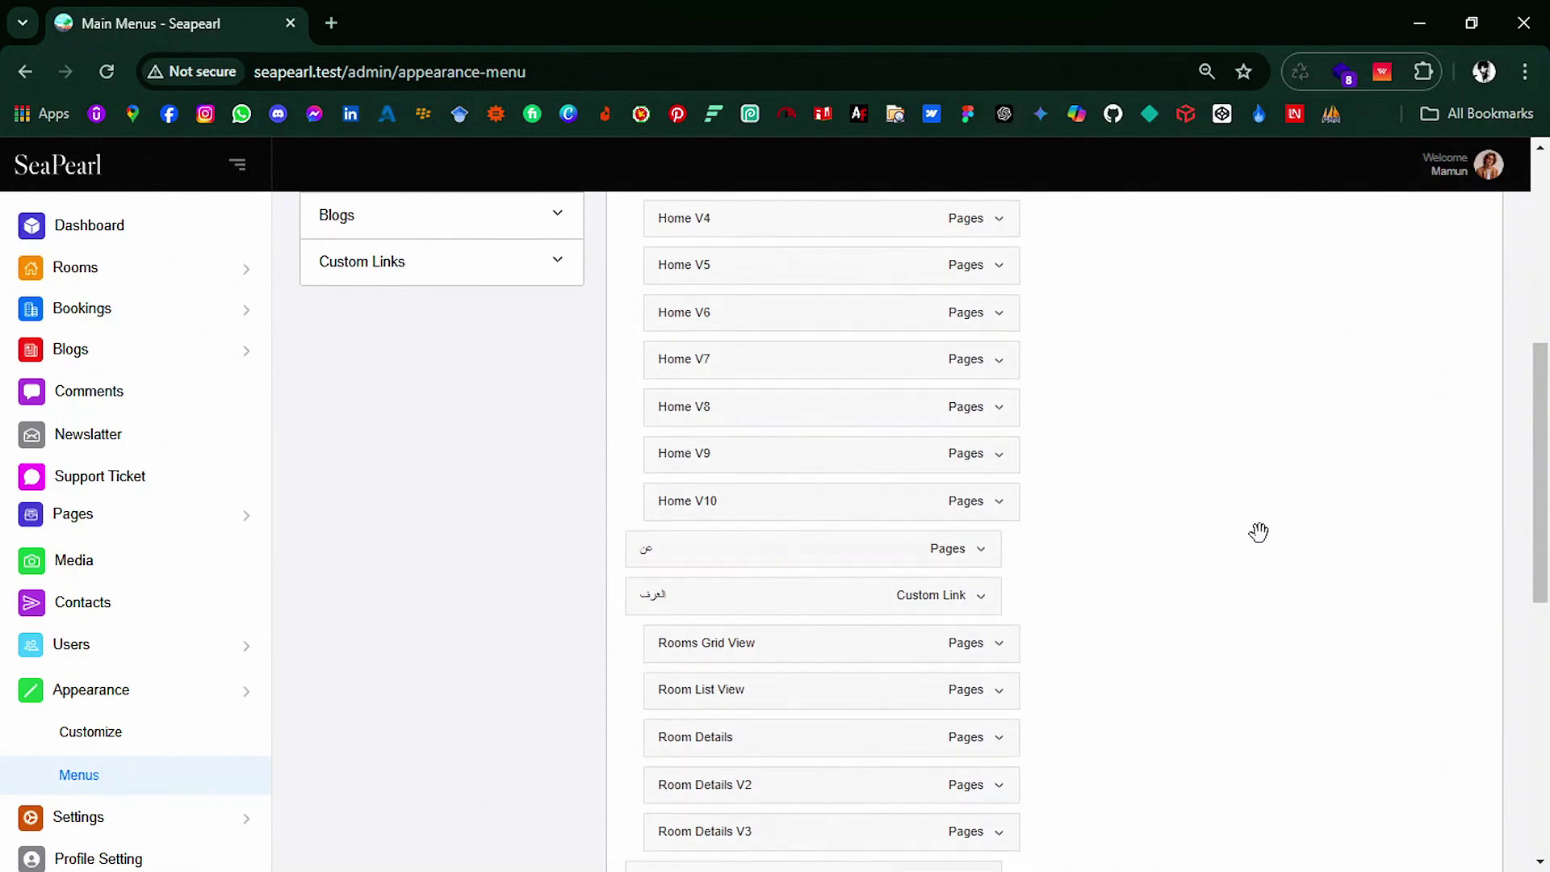
{"action": "scroll", "coordinate": [1259, 532], "scroll_direction": "down", "scroll_amount": 5}
{"action": "left_click", "coordinate": [1401, 744]}
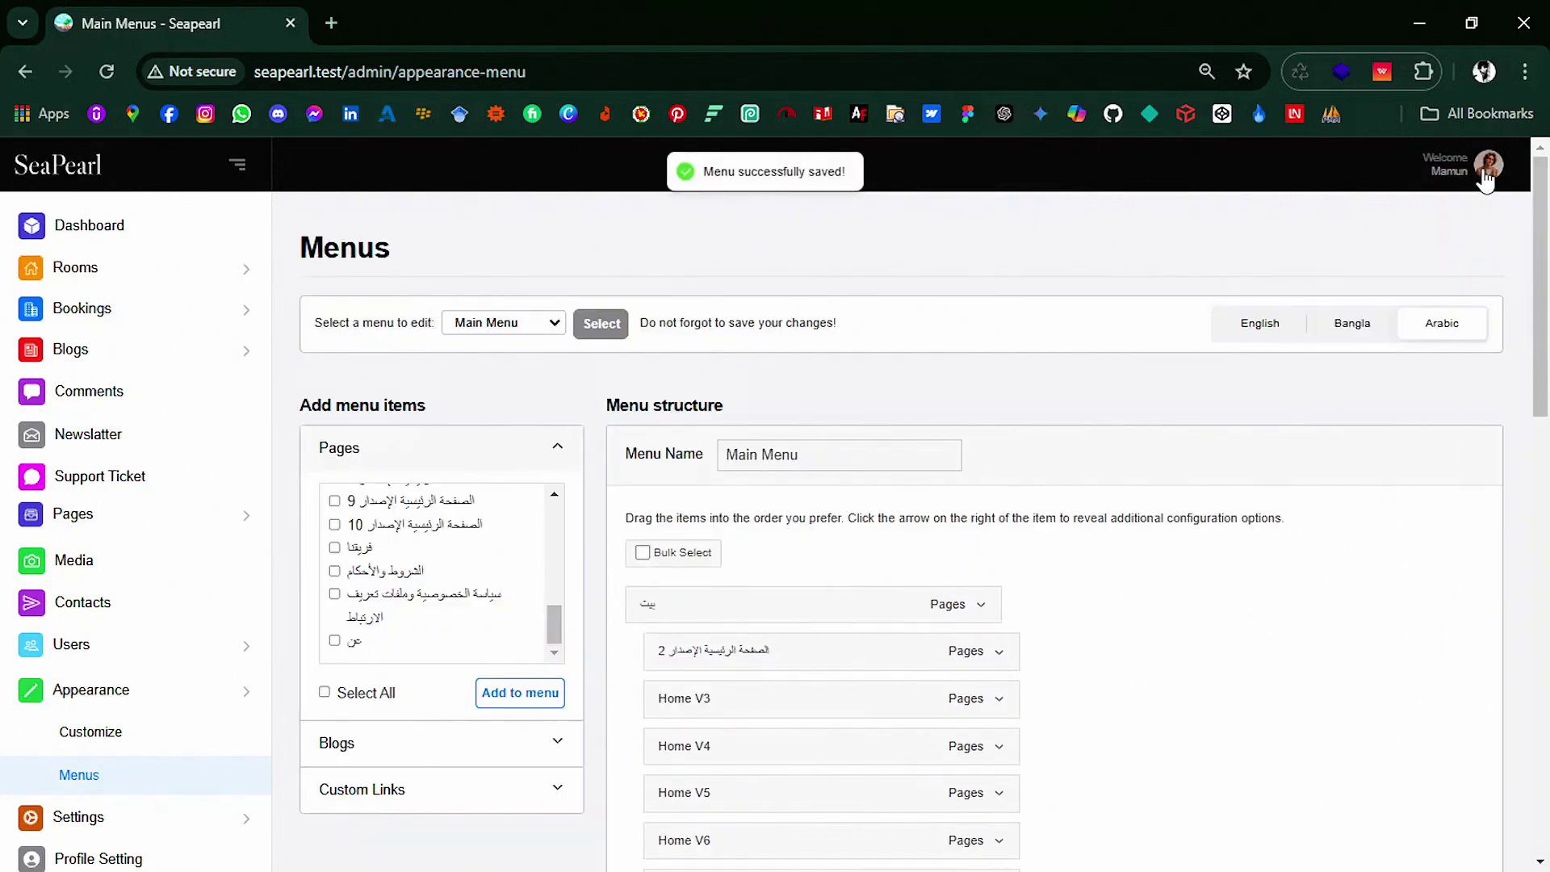
Step: View the About page on the live hotel website, then close that tab
{"action": "left_click", "coordinate": [1486, 179]}
{"action": "left_click", "coordinate": [1359, 209]}
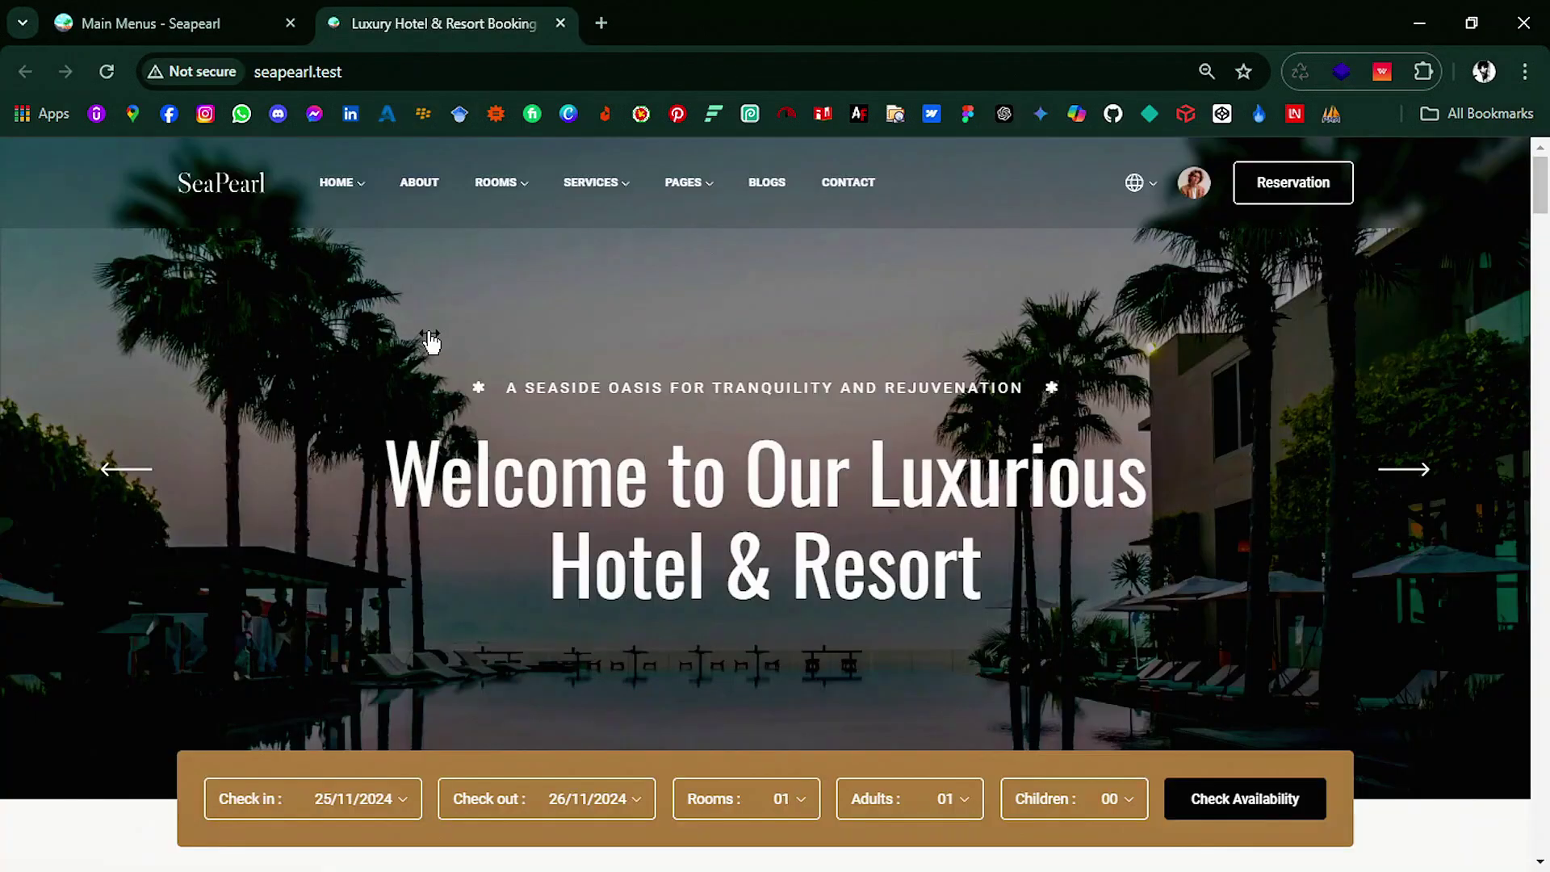
{"action": "left_click", "coordinate": [423, 184]}
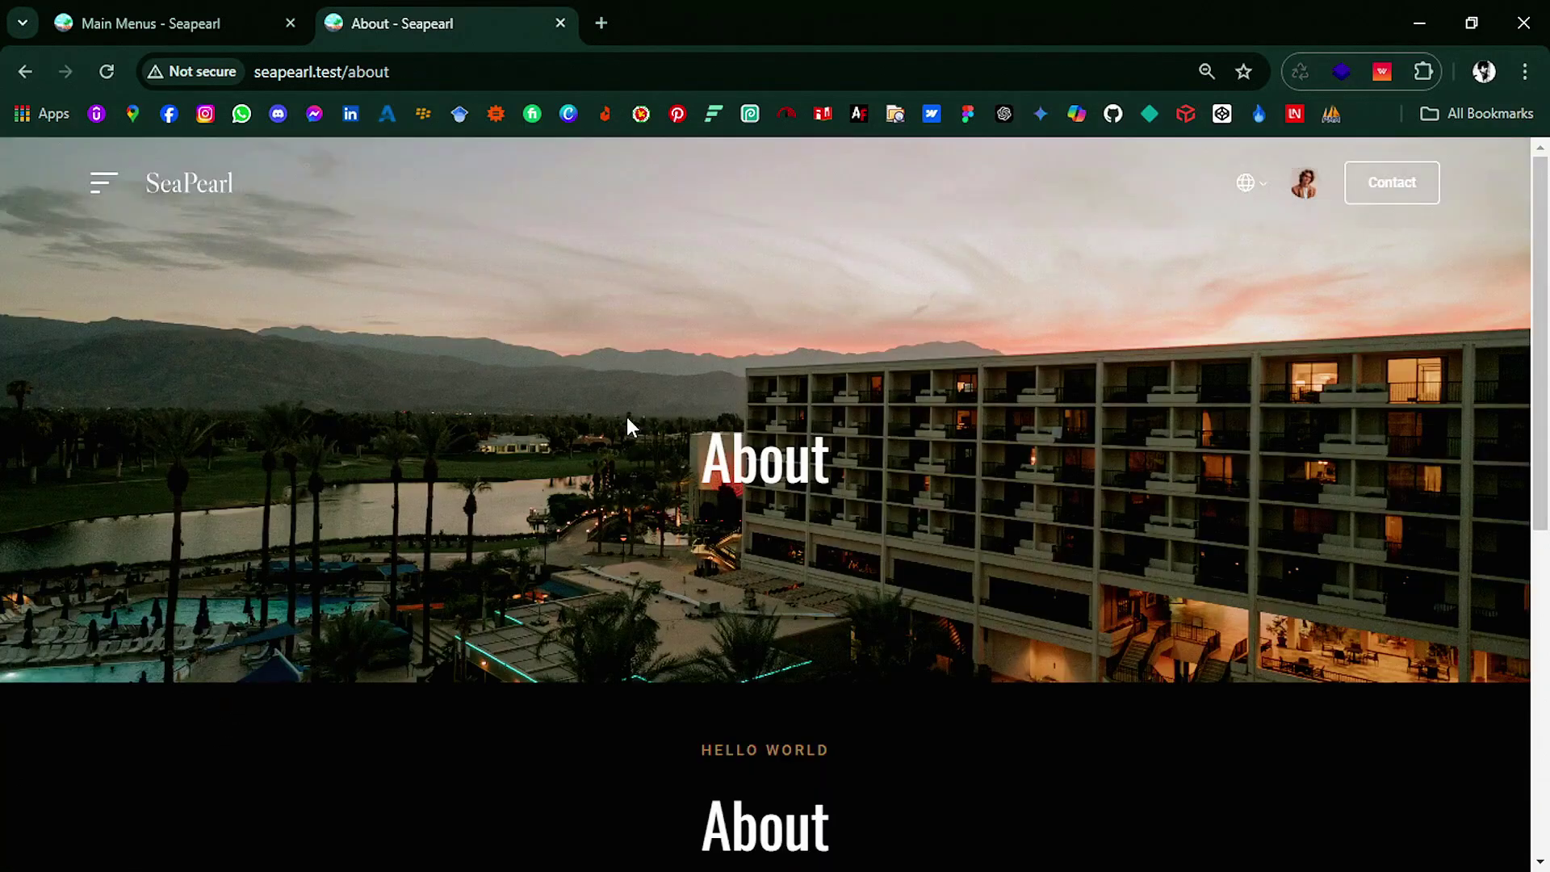
{"action": "left_click", "coordinate": [560, 24]}
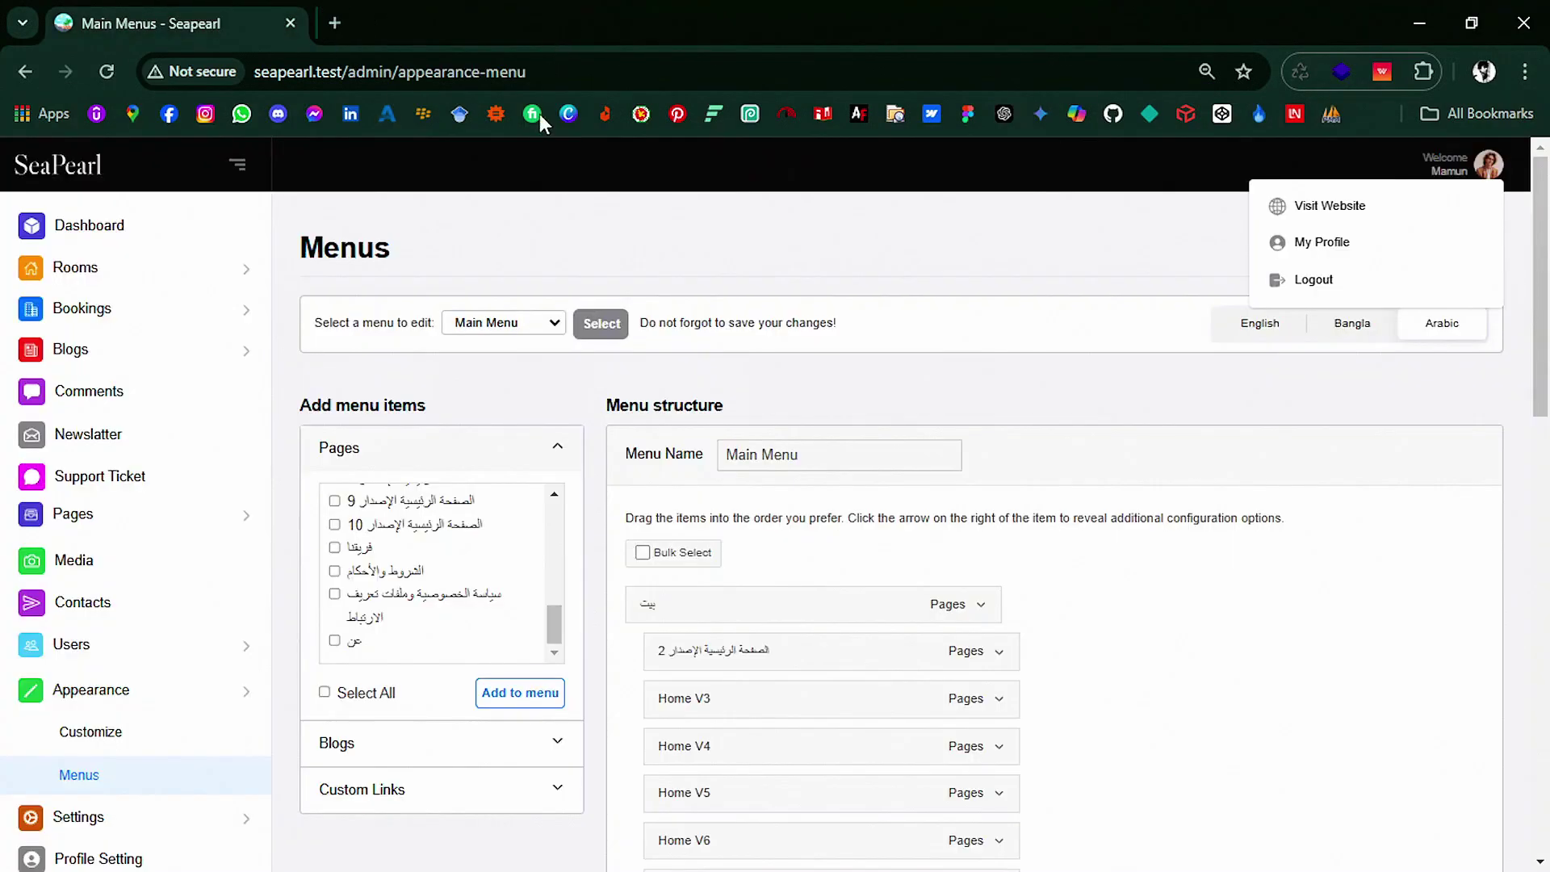
{"action": "left_click", "coordinate": [471, 642]}
{"action": "scroll", "coordinate": [472, 650], "scroll_direction": "down", "scroll_amount": 3}
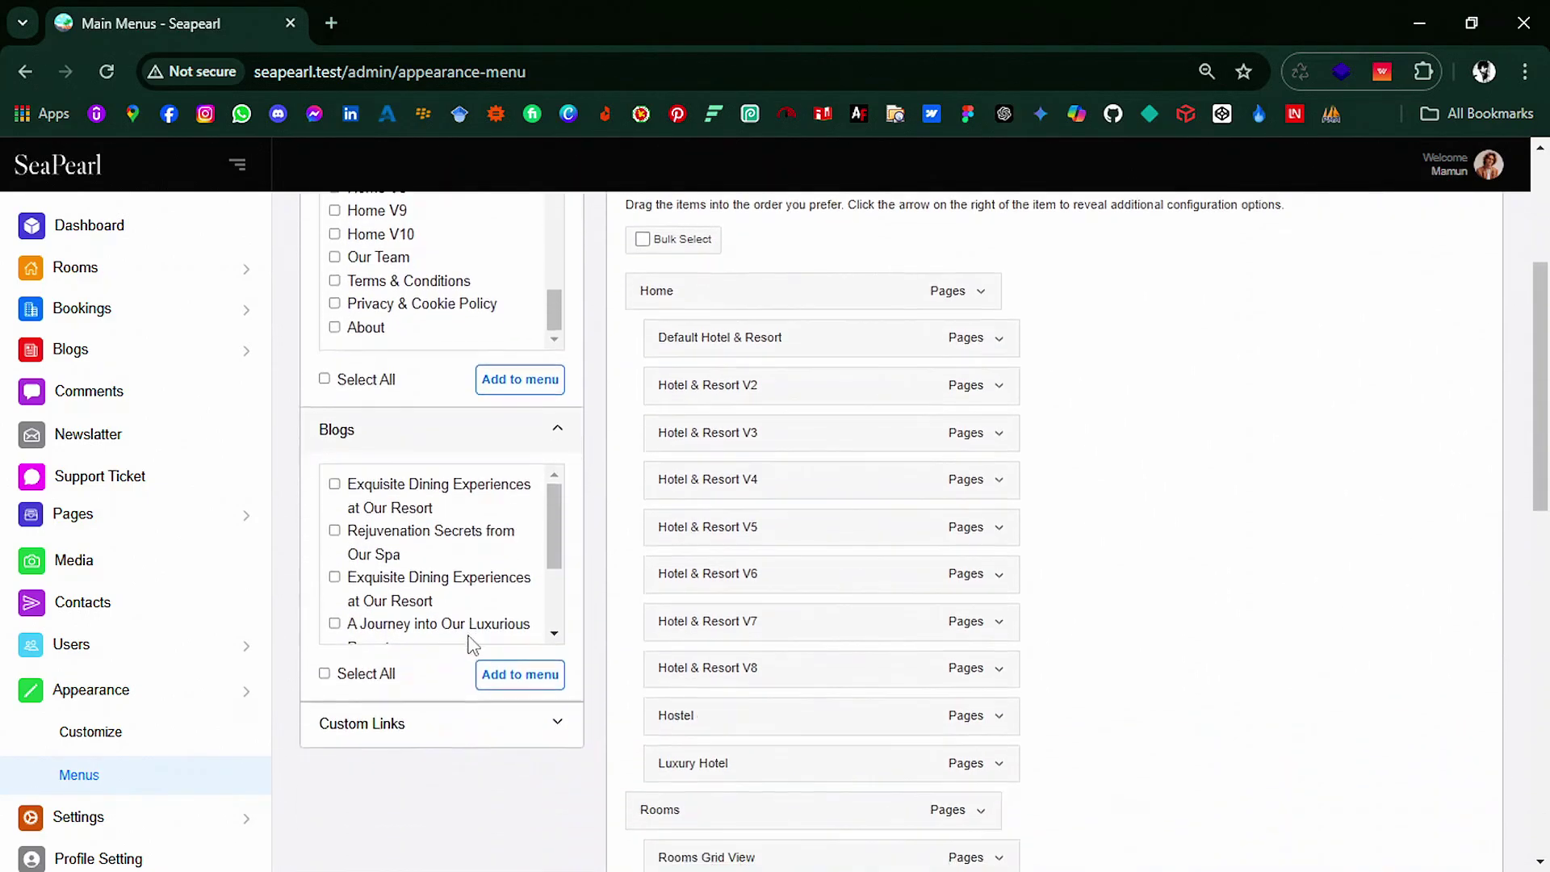
{"action": "scroll", "coordinate": [452, 565], "scroll_direction": "down", "scroll_amount": 3}
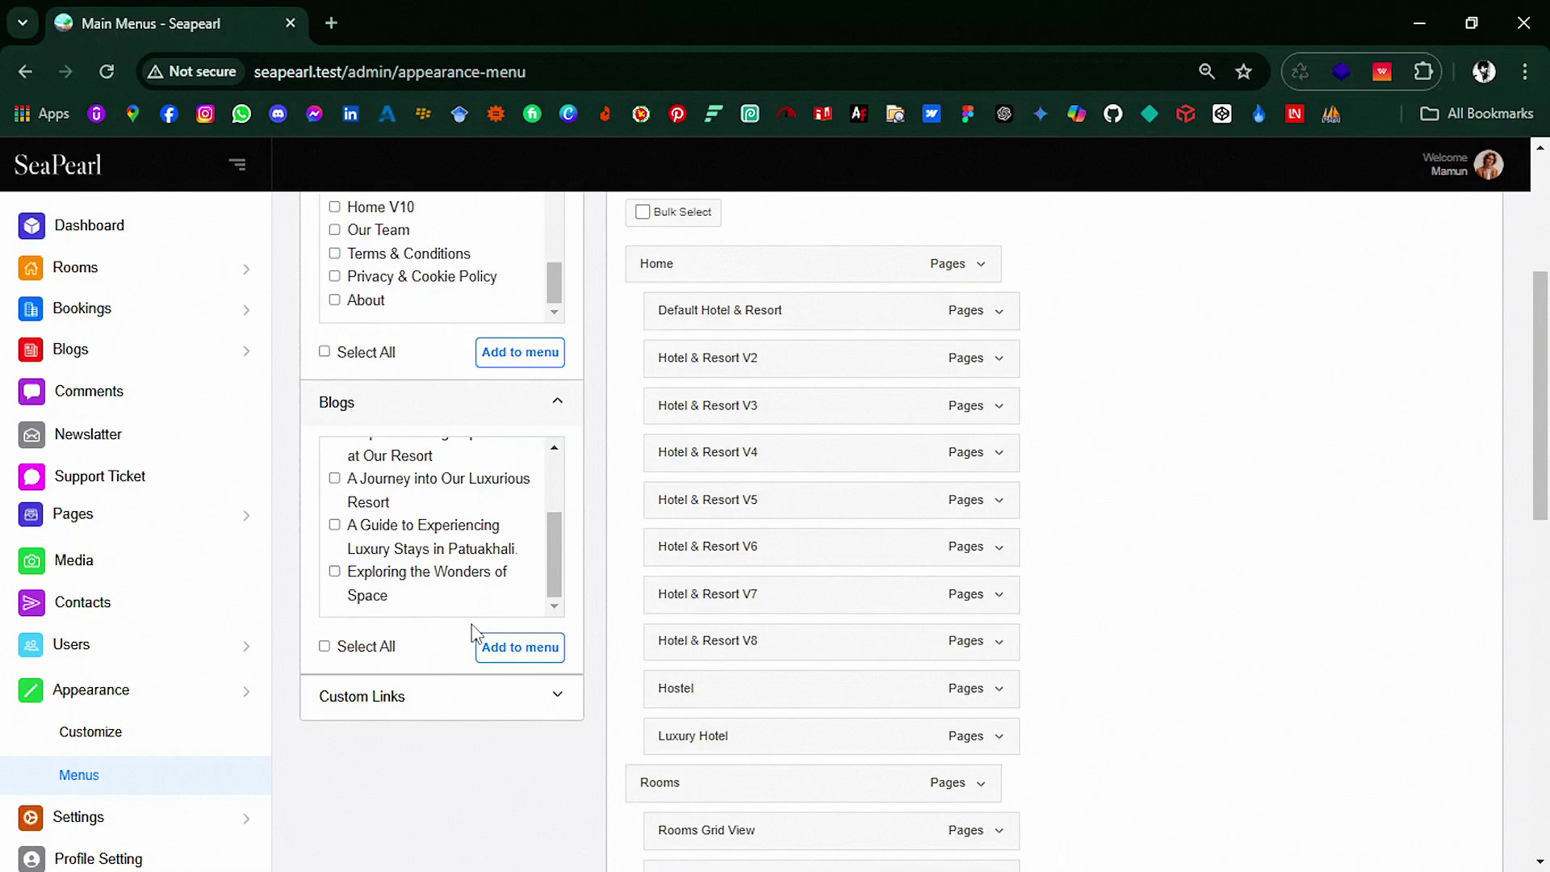
{"action": "scroll", "coordinate": [476, 646], "scroll_direction": "down", "scroll_amount": 2}
{"action": "left_click", "coordinate": [498, 602]}
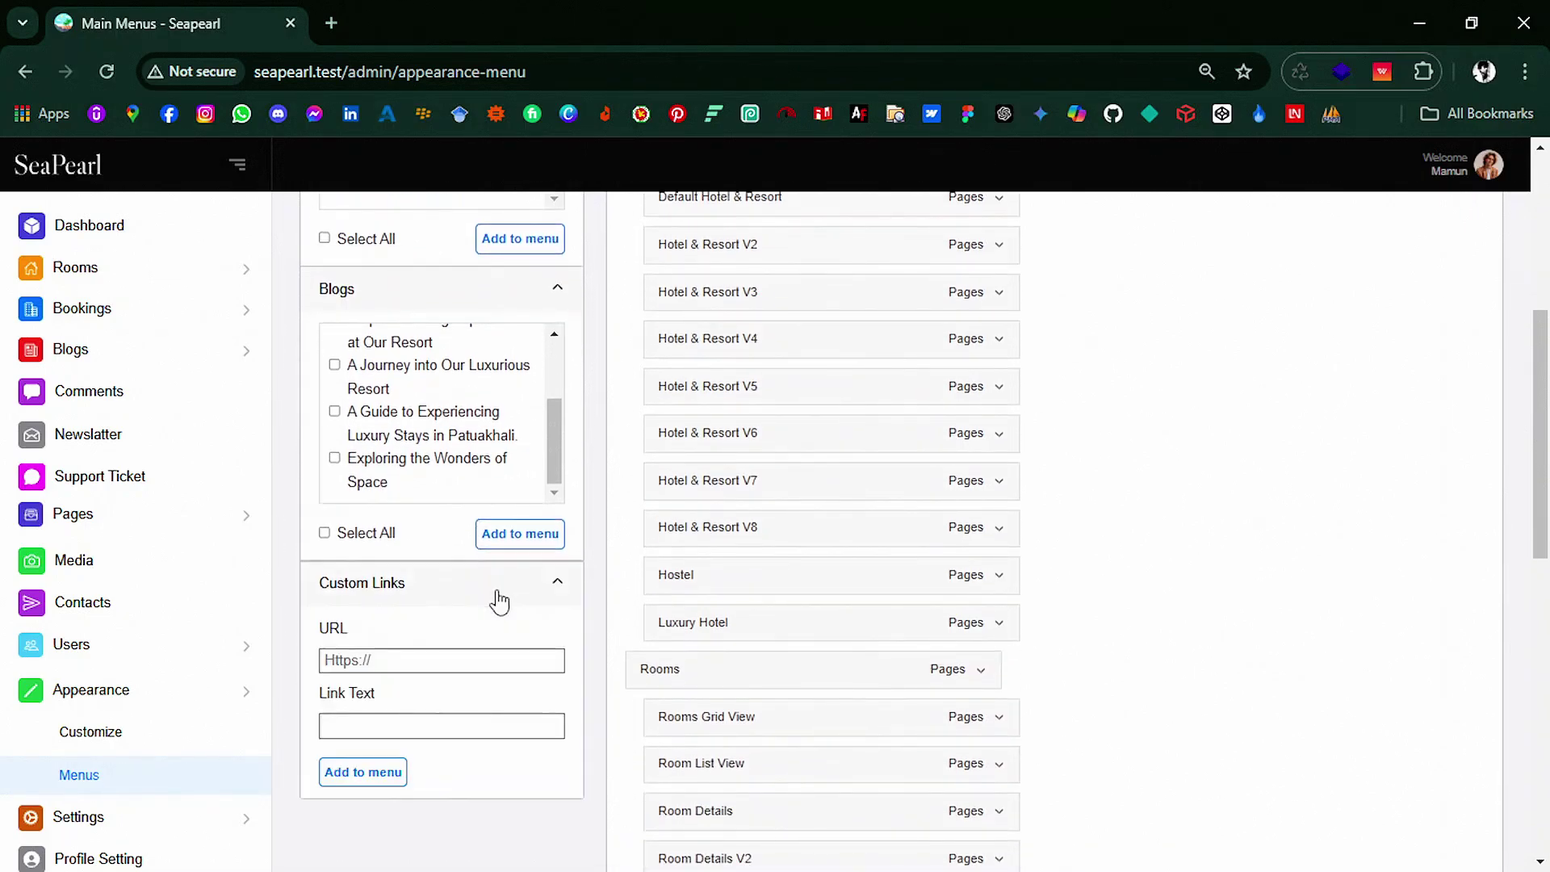
{"action": "left_click", "coordinate": [477, 658]}
{"action": "type", "text": "http://seapearl.test/about"}
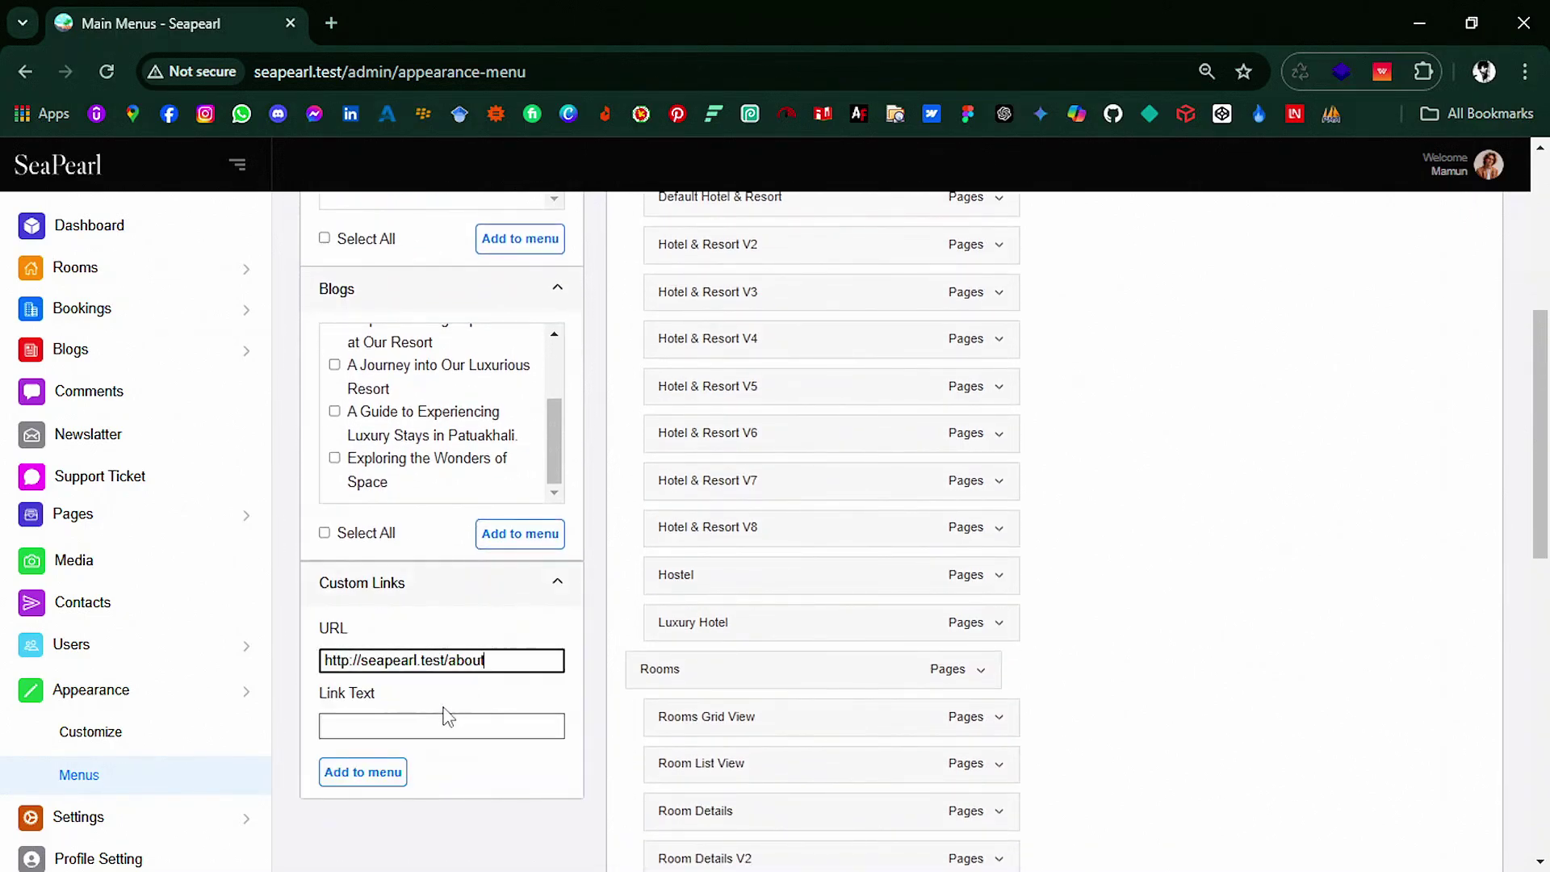
{"action": "left_click", "coordinate": [437, 718]}
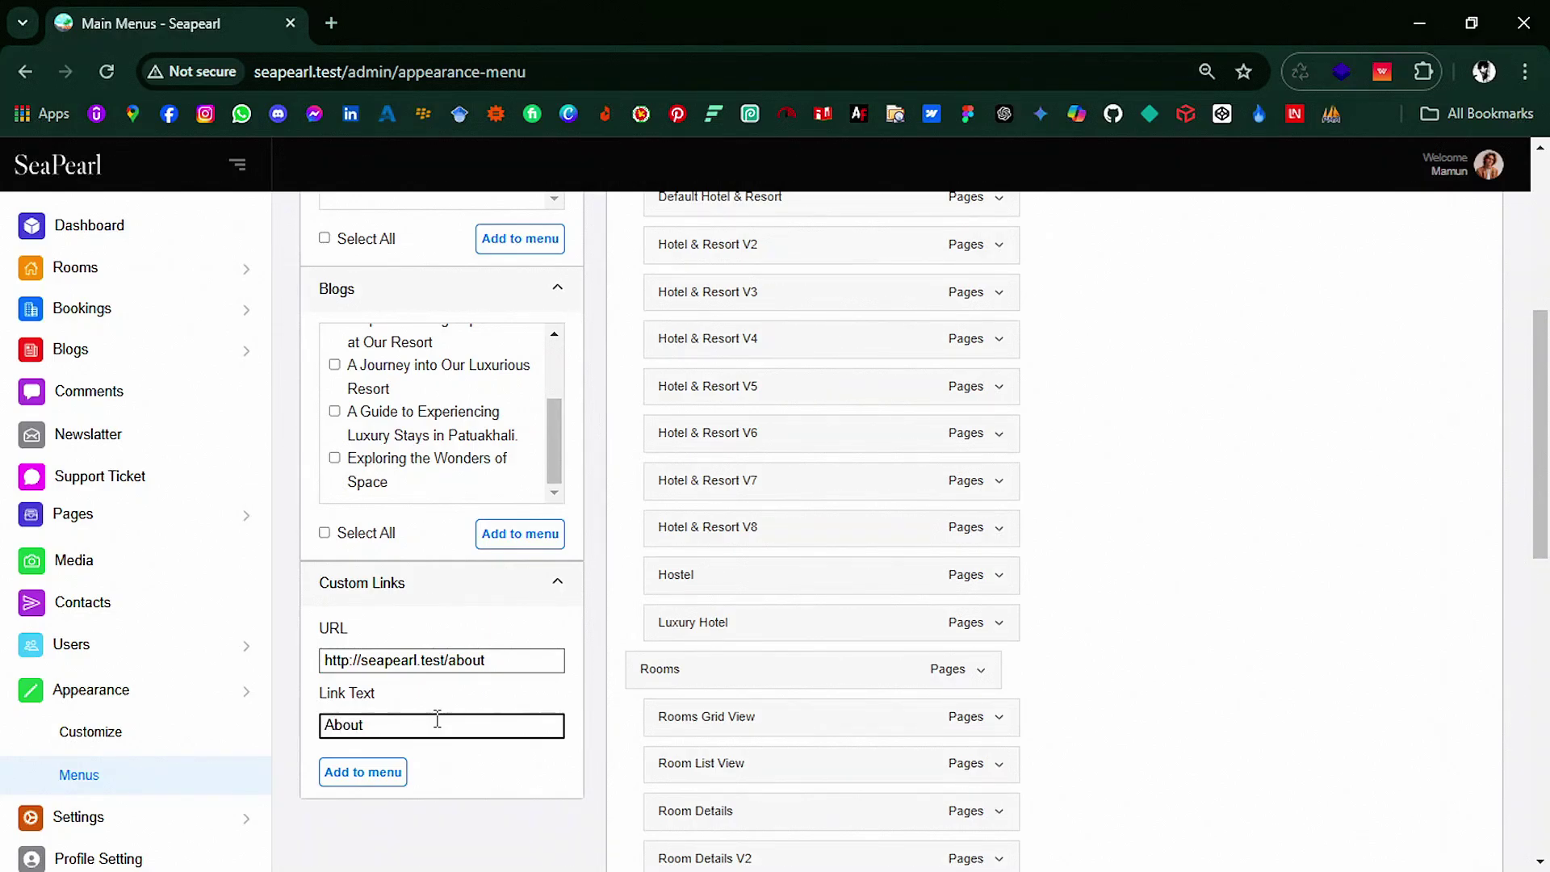
{"action": "left_click", "coordinate": [405, 780]}
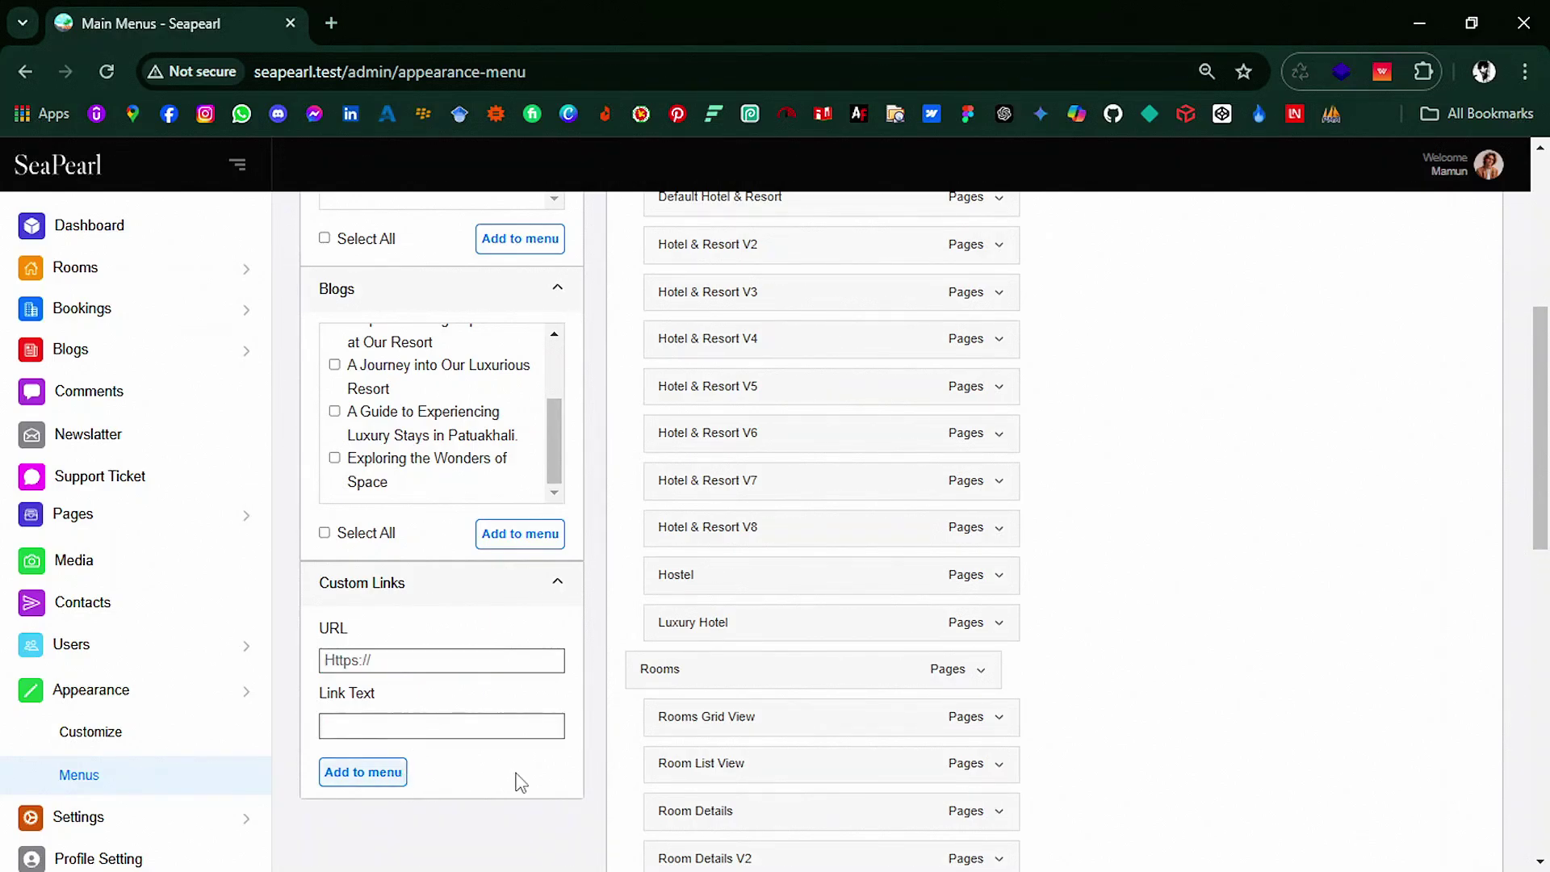
{"action": "scroll", "coordinate": [942, 768], "scroll_direction": "down", "scroll_amount": 10}
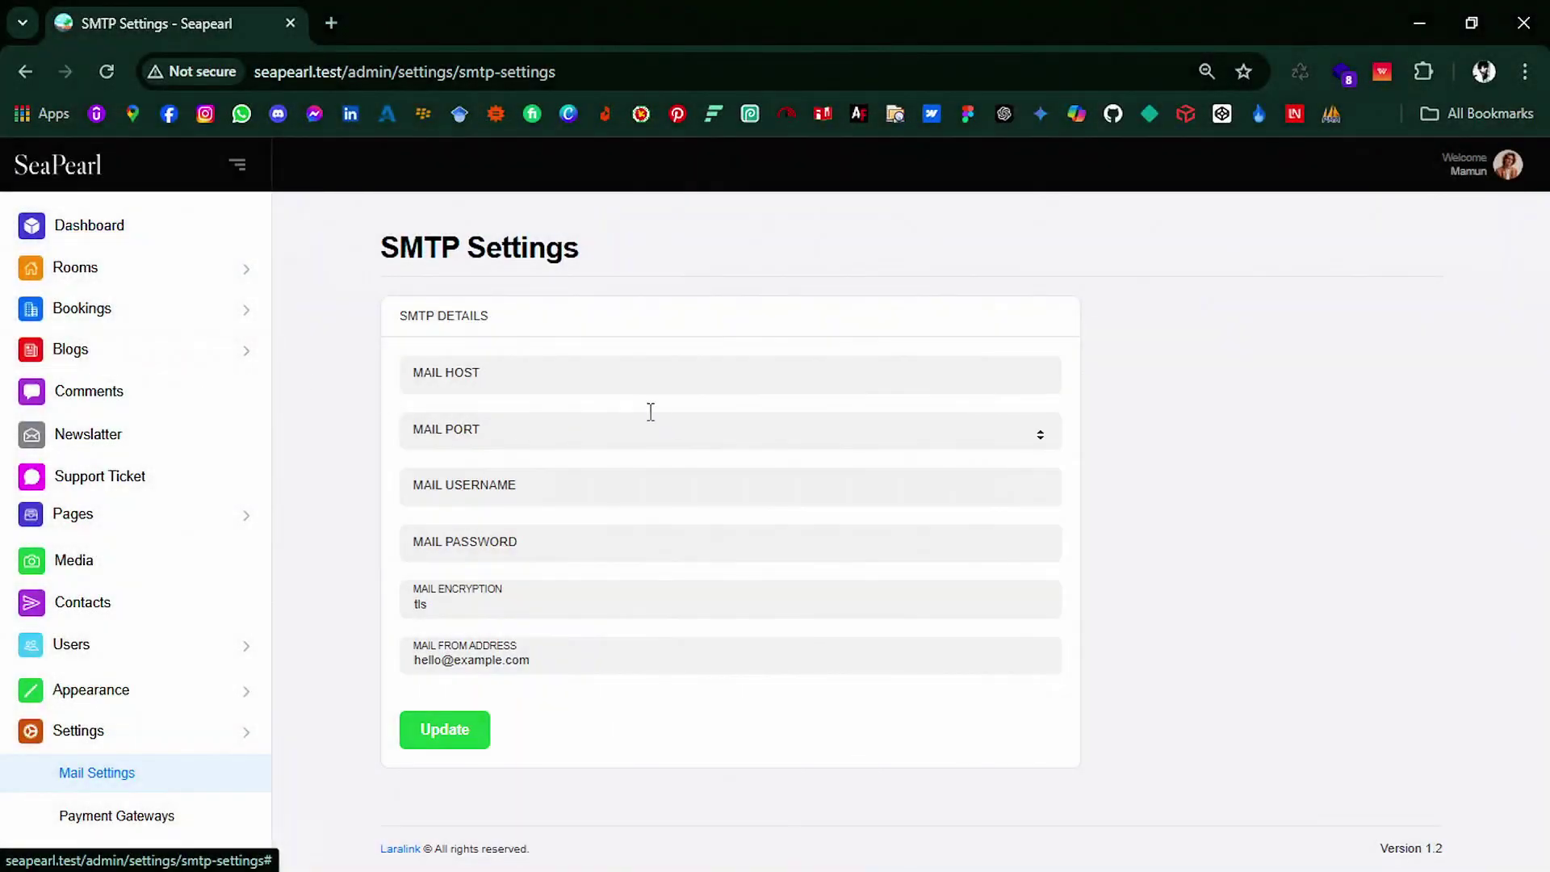
Step: Look over the Payment Gateways and Currency Settings pages
{"action": "scroll", "coordinate": [35, 654], "scroll_direction": "down", "scroll_amount": 5}
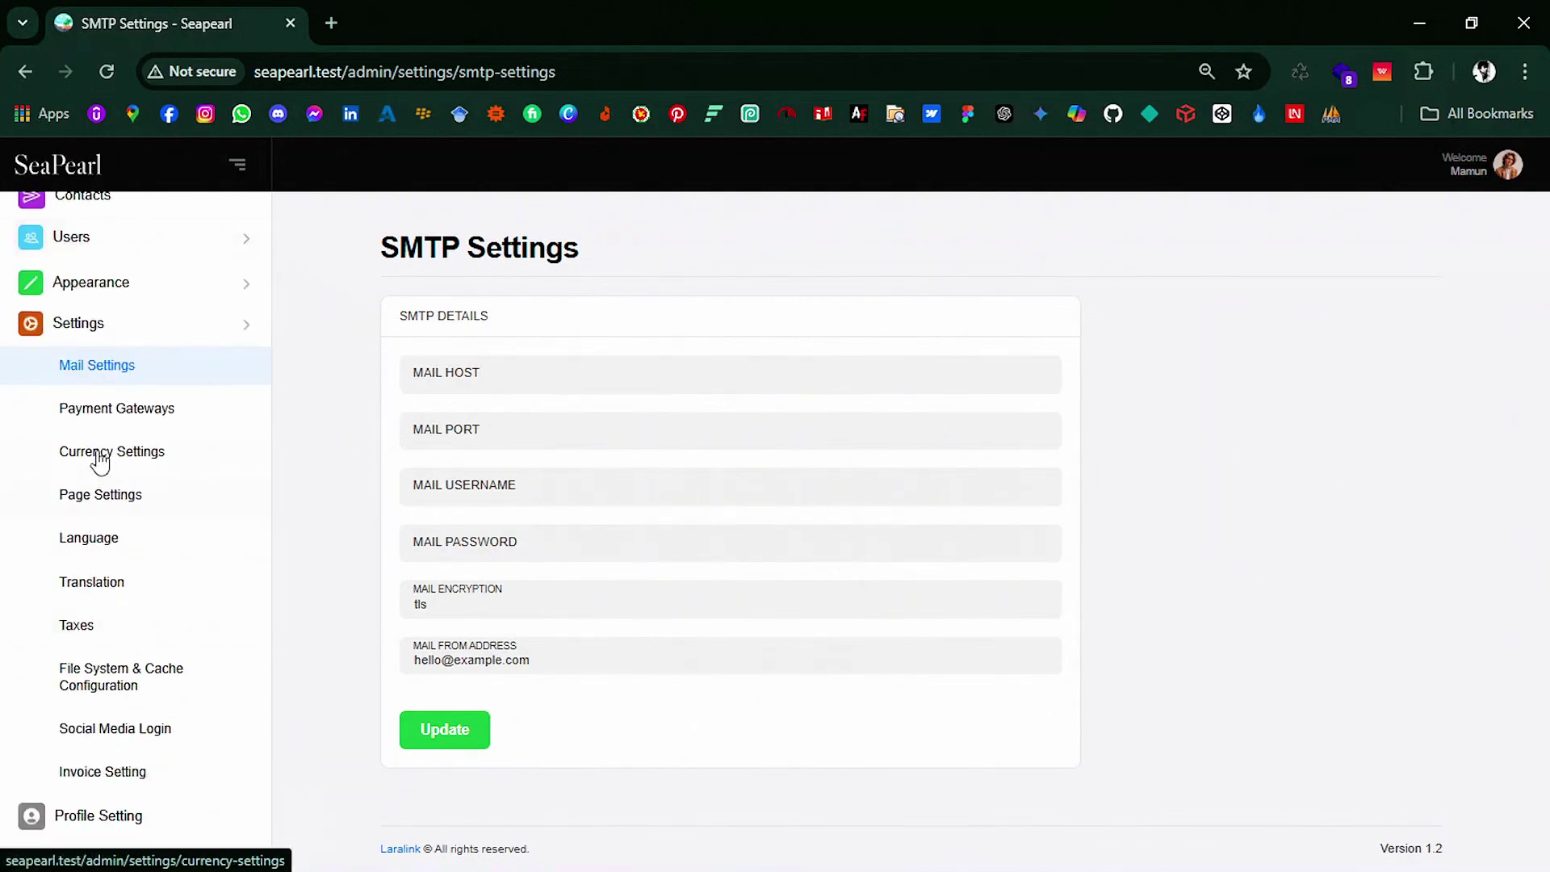
{"action": "left_click", "coordinate": [100, 421]}
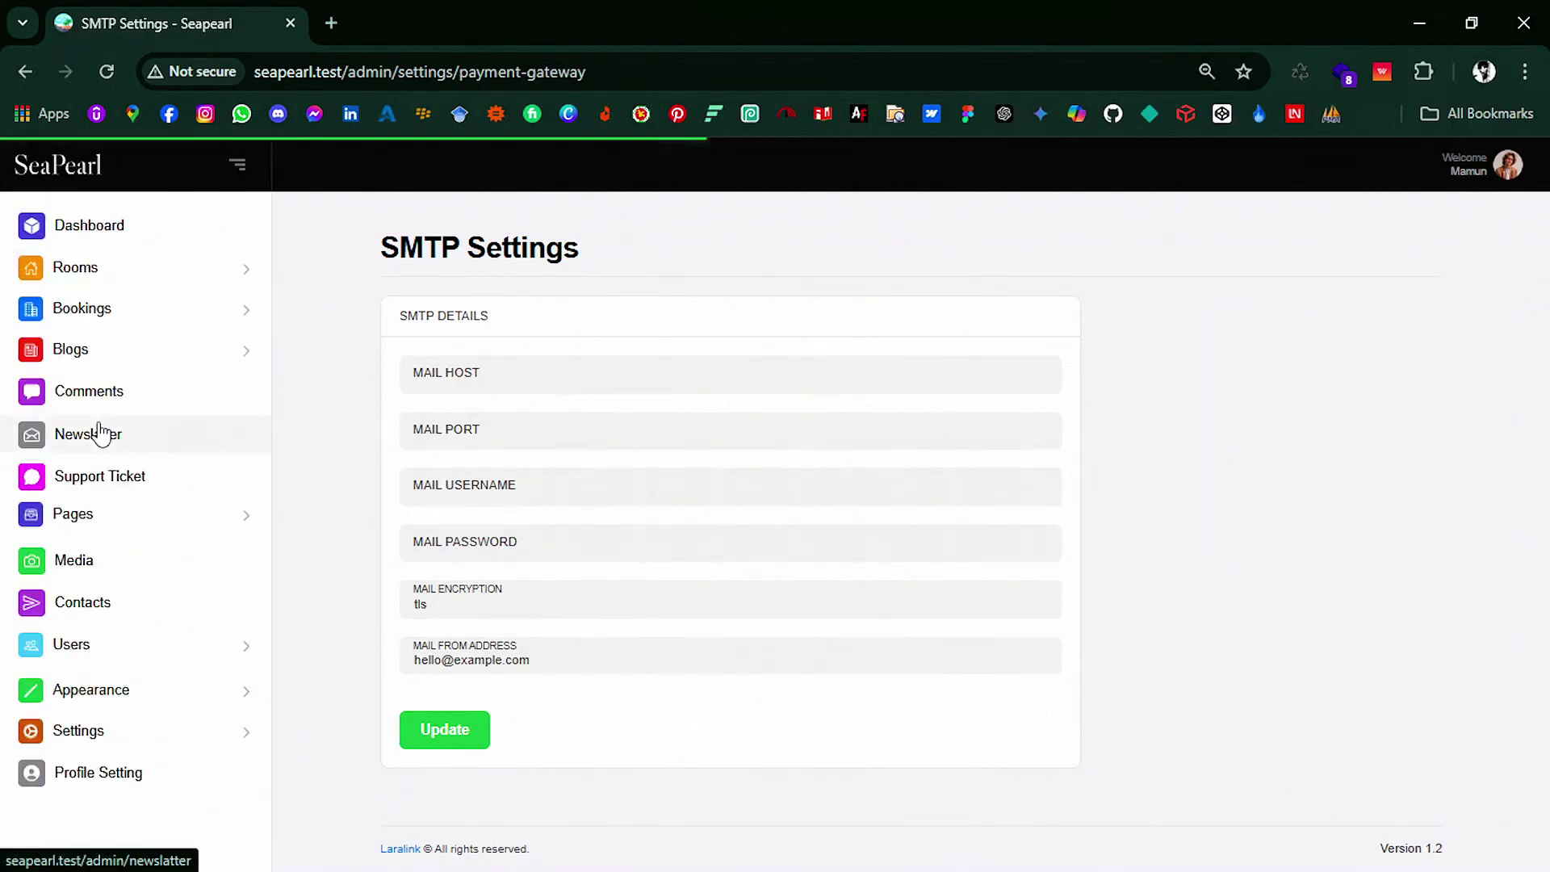
{"action": "scroll", "coordinate": [633, 489], "scroll_direction": "down", "scroll_amount": 4}
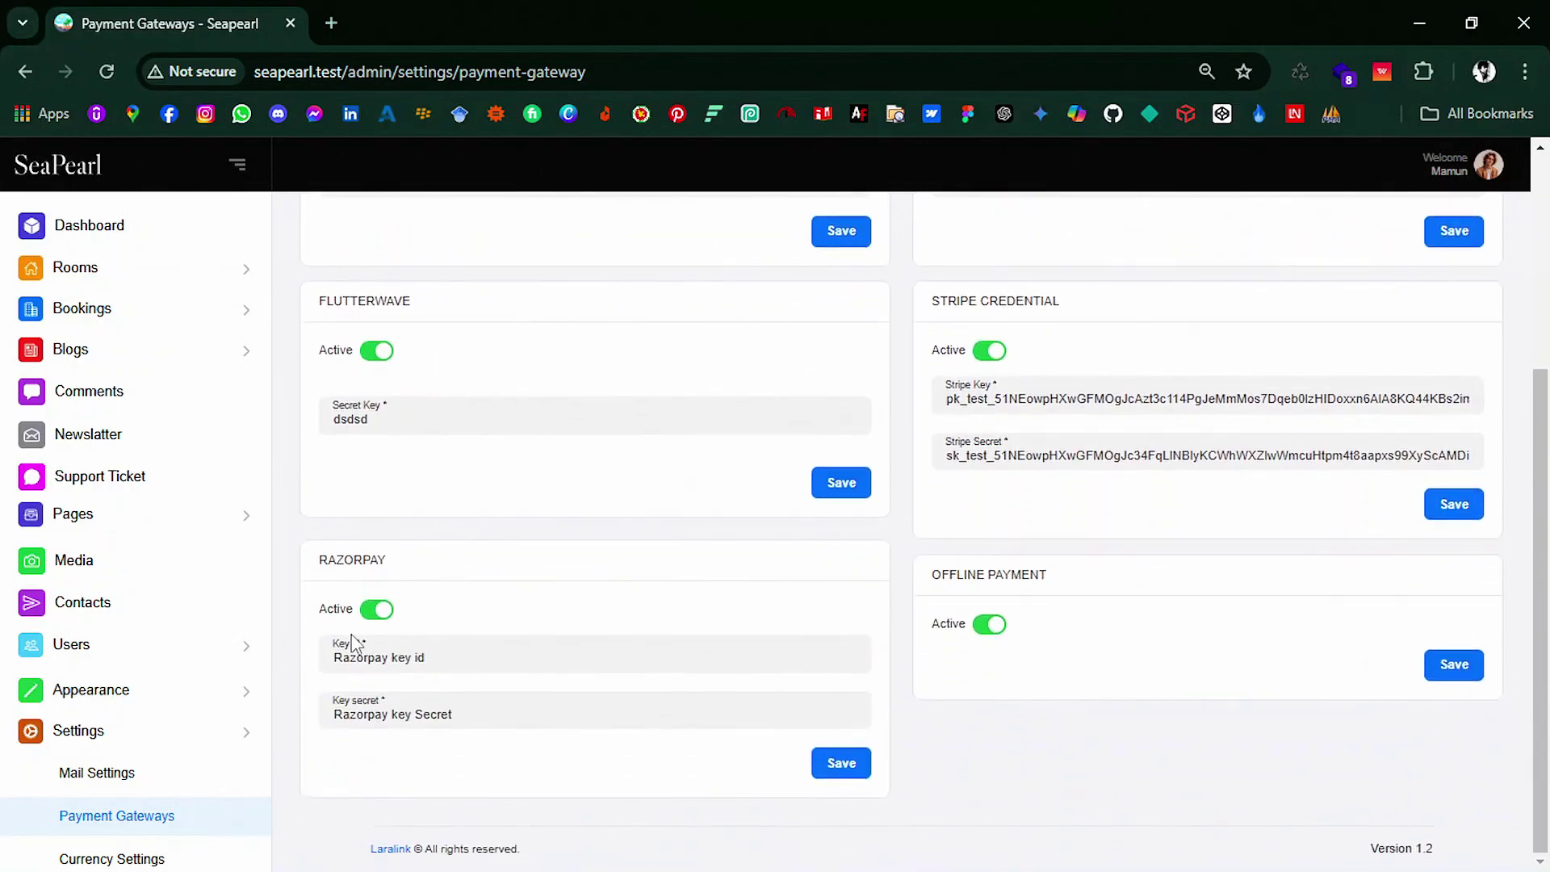
{"action": "scroll", "coordinate": [48, 727], "scroll_direction": "down", "scroll_amount": 5}
{"action": "left_click", "coordinate": [110, 523]}
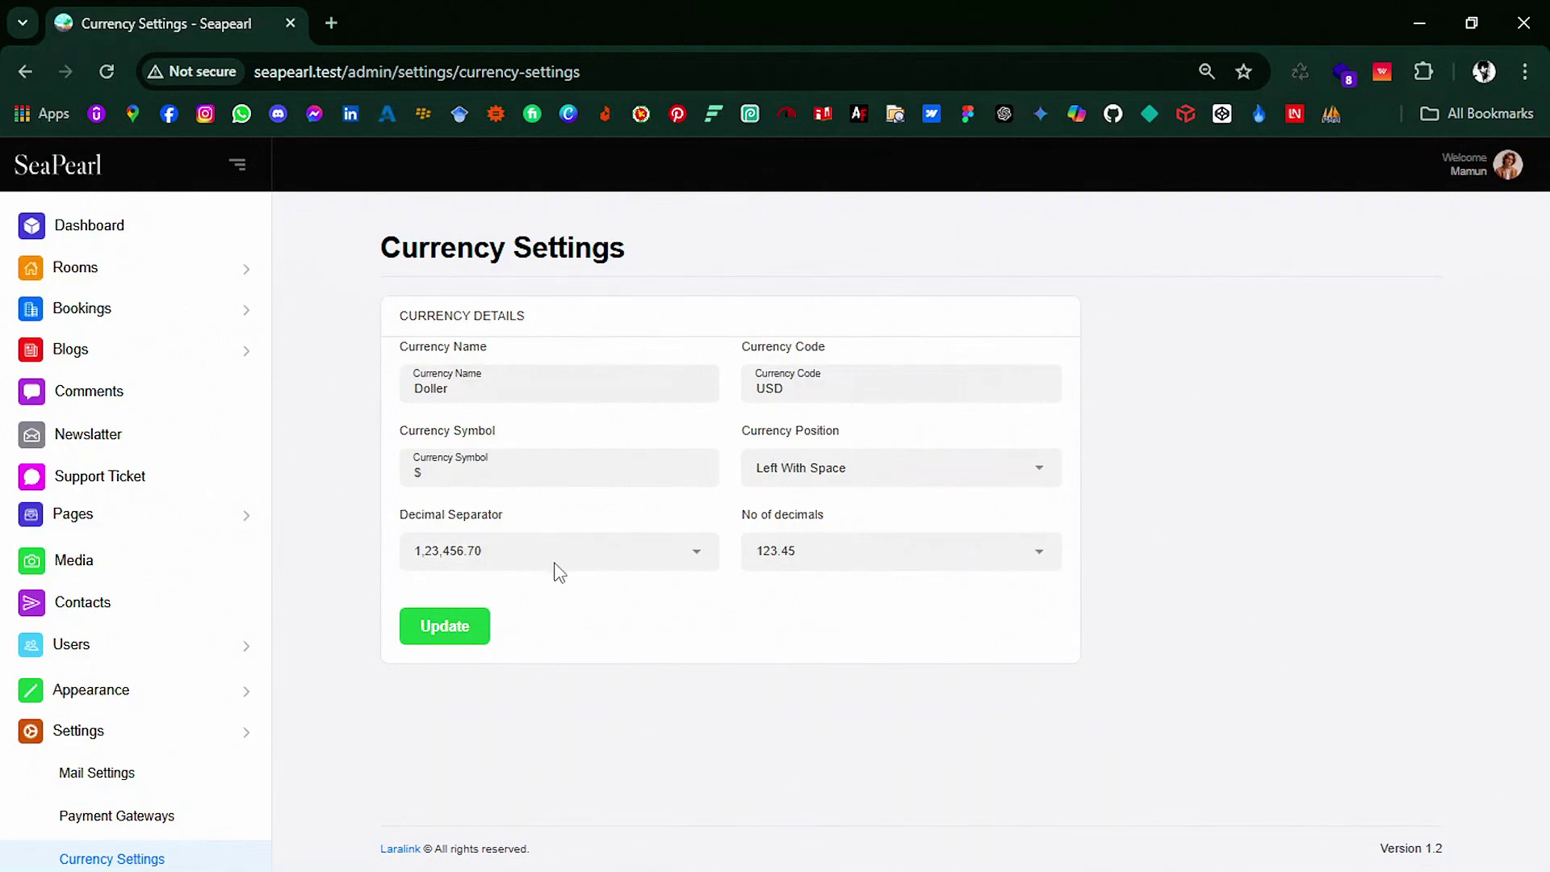
{"action": "scroll", "coordinate": [48, 645], "scroll_direction": "down", "scroll_amount": 5}
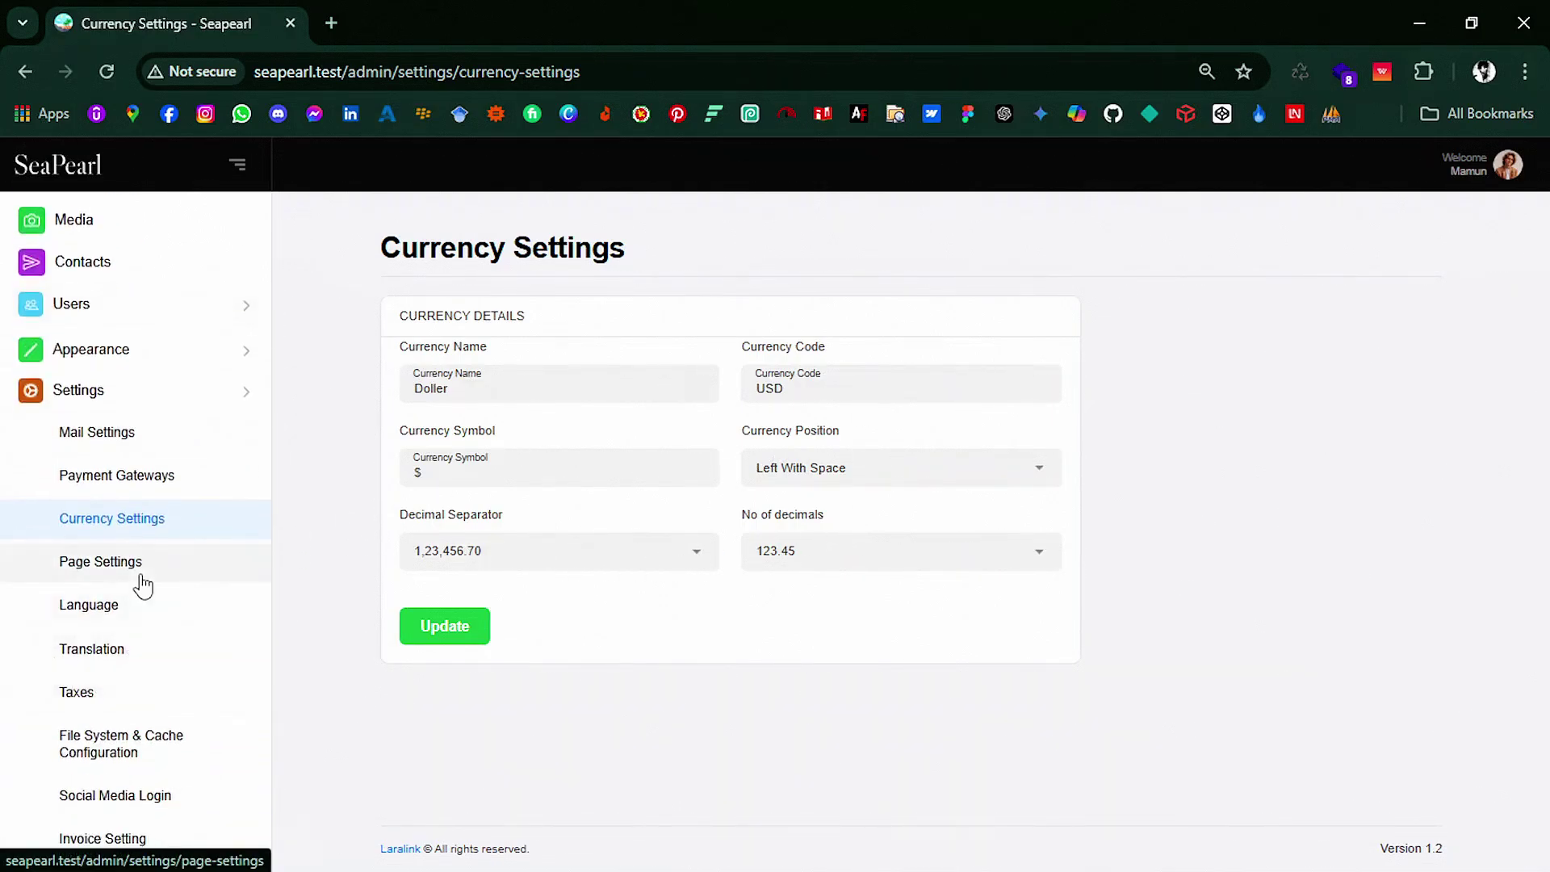
Step: In Page Settings, keep Home as default home page and Room Details as room detail page
{"action": "left_click", "coordinate": [138, 572]}
{"action": "left_click", "coordinate": [595, 403]}
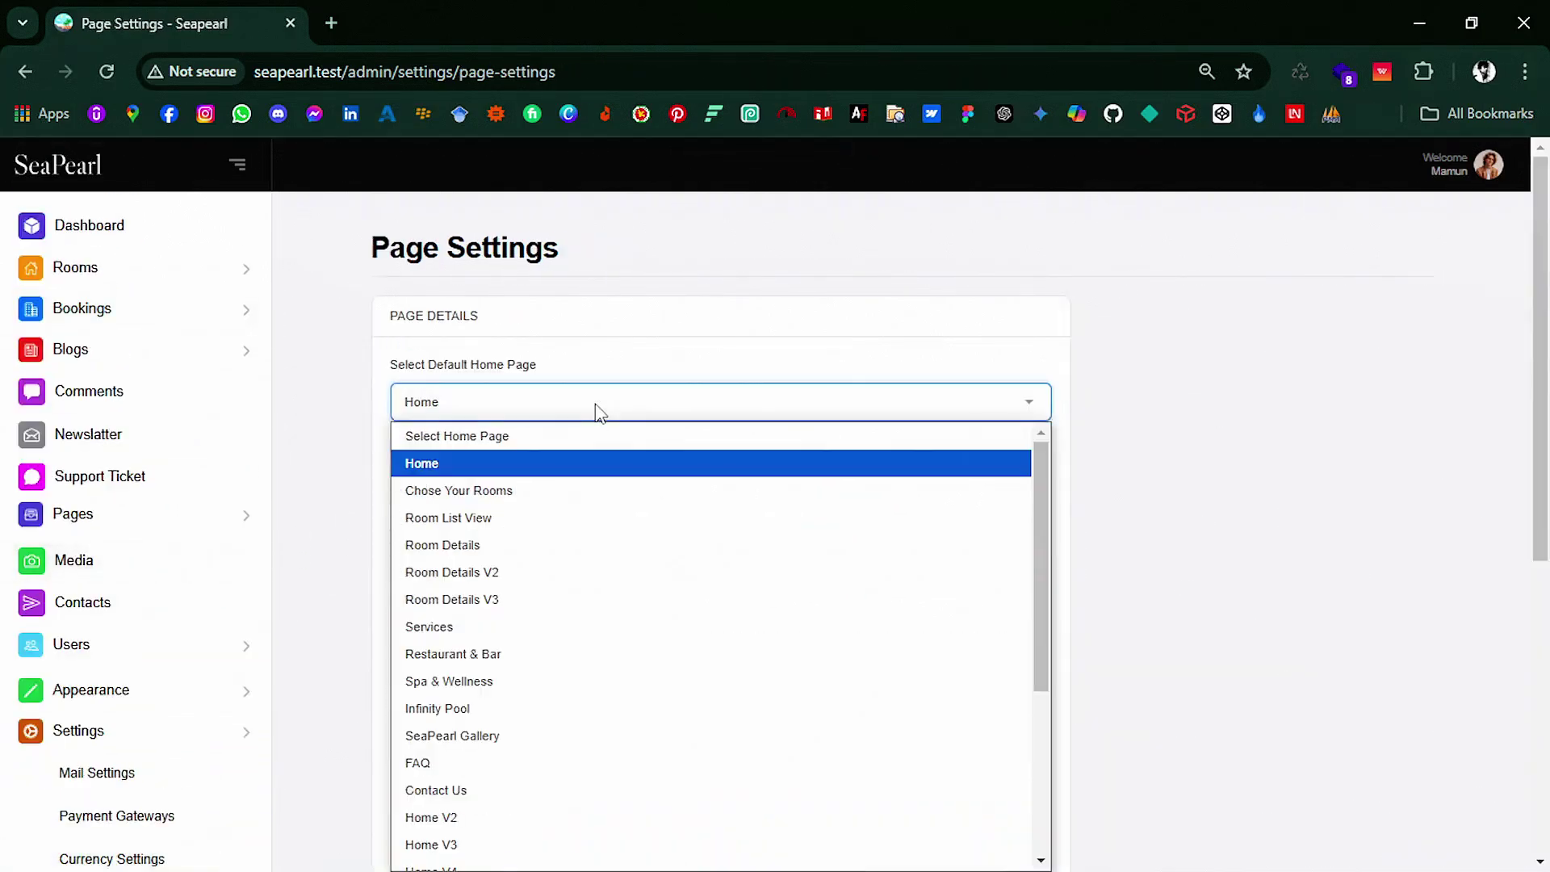
{"action": "left_click", "coordinate": [577, 458]}
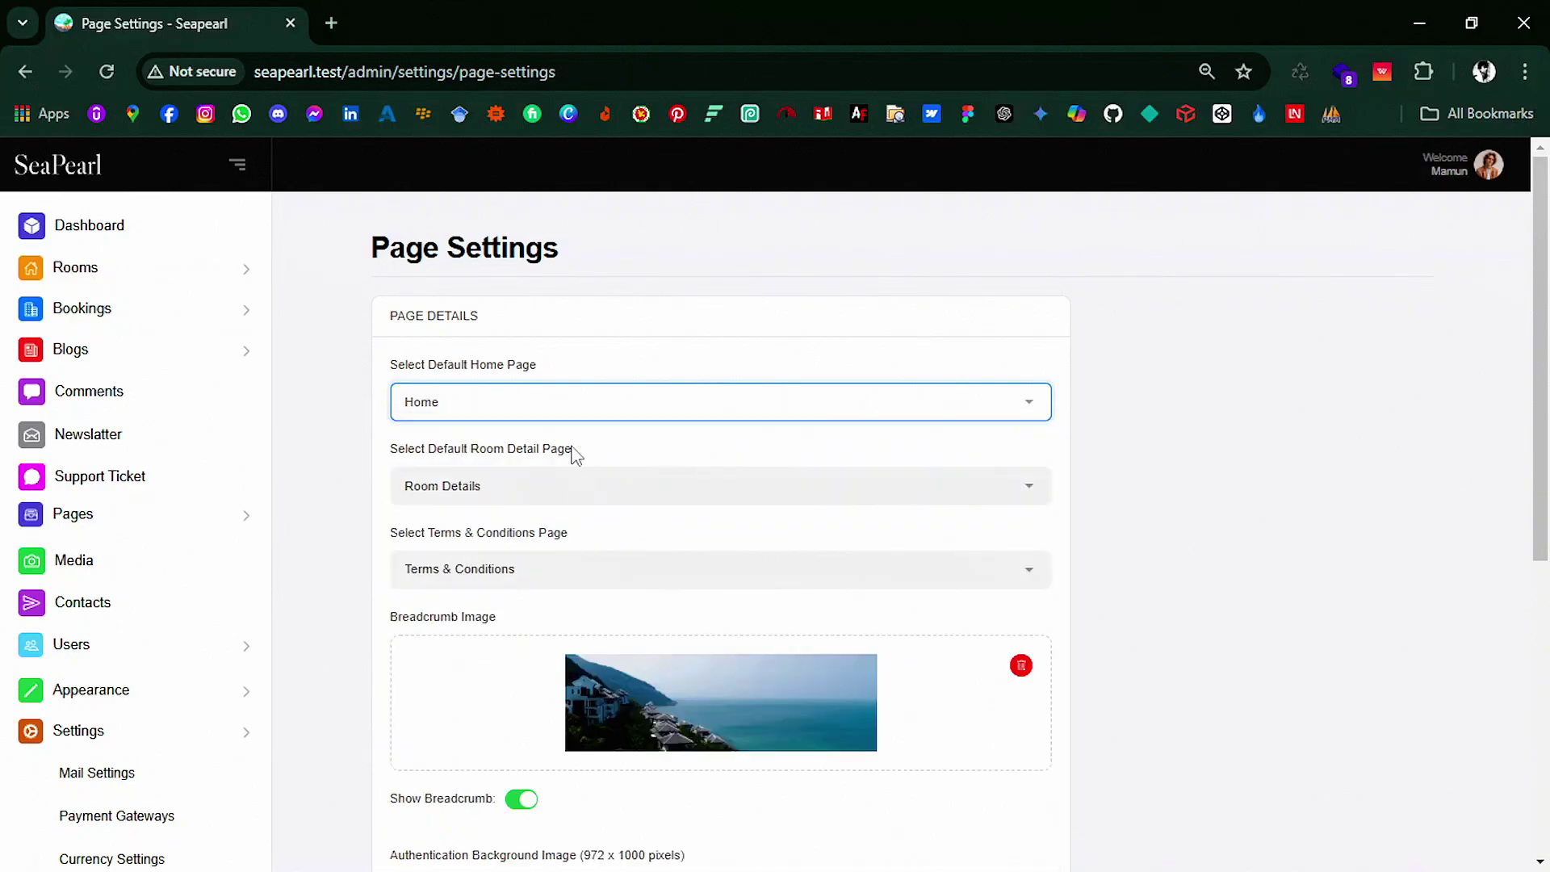
{"action": "left_click", "coordinate": [493, 500]}
{"action": "left_click", "coordinate": [494, 515]}
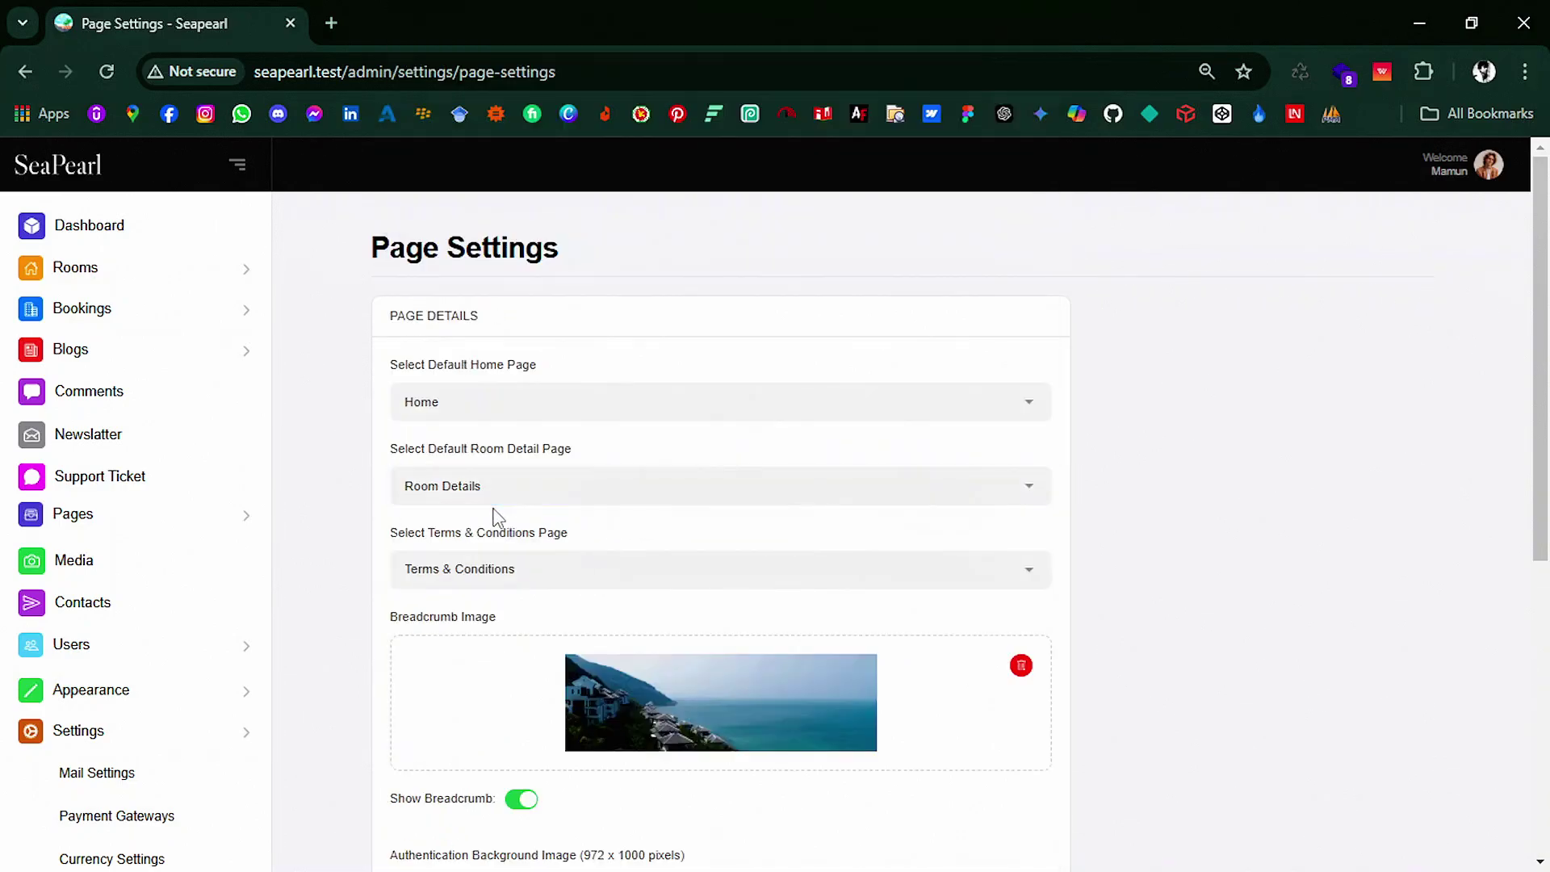
Step: Scroll the sidebar and open the Language list
{"action": "scroll", "coordinate": [487, 567], "scroll_direction": "down", "scroll_amount": 5}
{"action": "scroll", "coordinate": [730, 612], "scroll_direction": "down", "scroll_amount": 2}
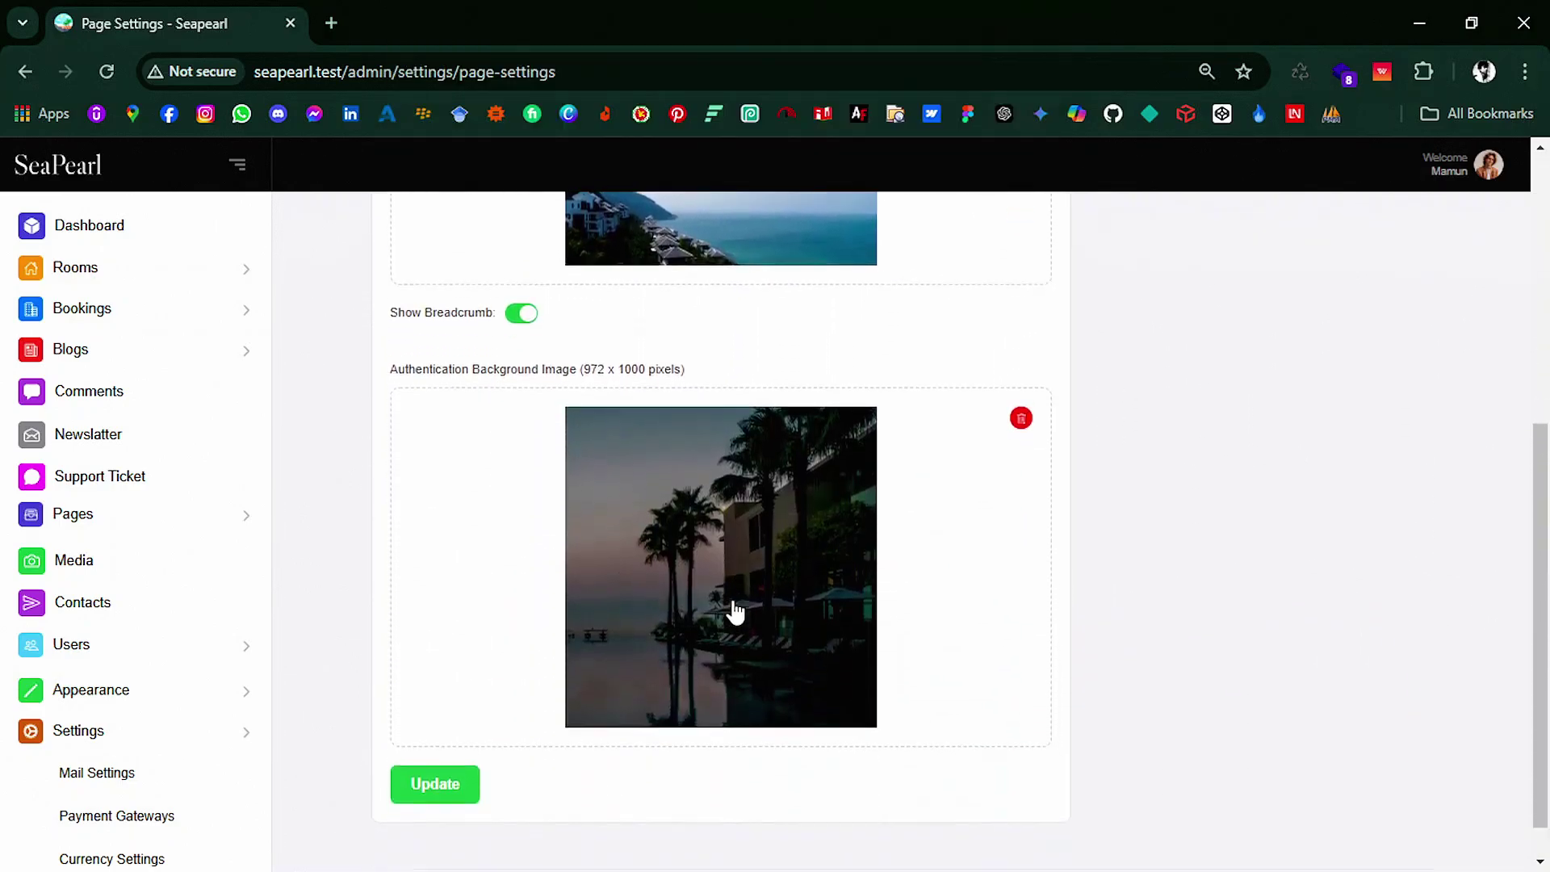
{"action": "scroll", "coordinate": [153, 723], "scroll_direction": "down", "scroll_amount": 3}
{"action": "scroll", "coordinate": [137, 727], "scroll_direction": "up", "scroll_amount": 3}
{"action": "left_click", "coordinate": [135, 729]}
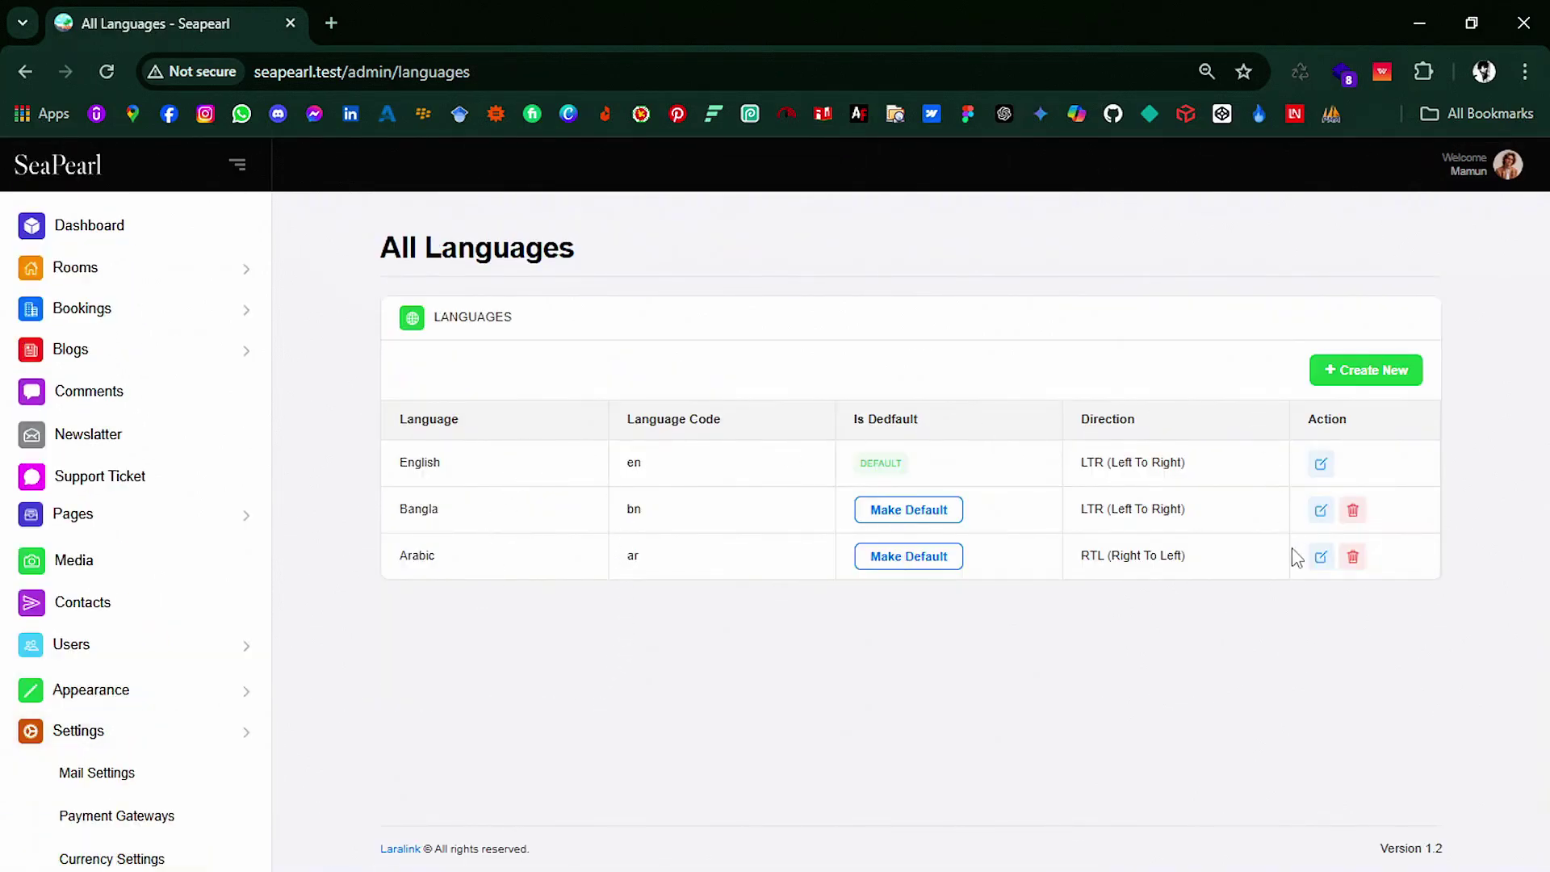
Step: Create a Hebrew language using Hebrew (modern) with RTL direction, then go to translation files
{"action": "left_click", "coordinate": [1381, 373]}
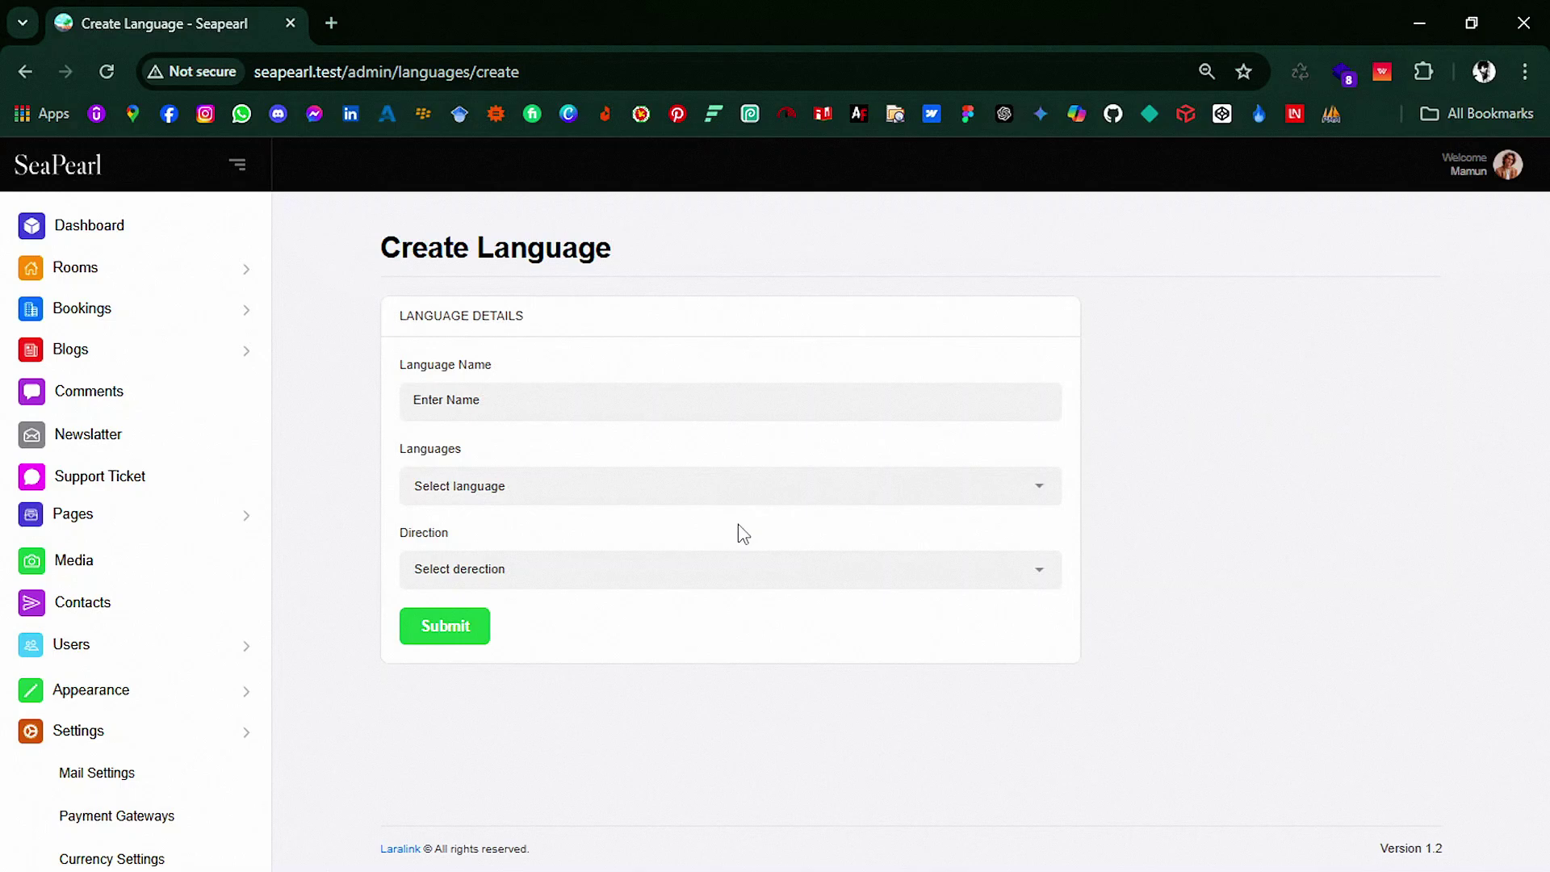
{"action": "left_click", "coordinate": [624, 409]}
{"action": "left_click", "coordinate": [533, 487]}
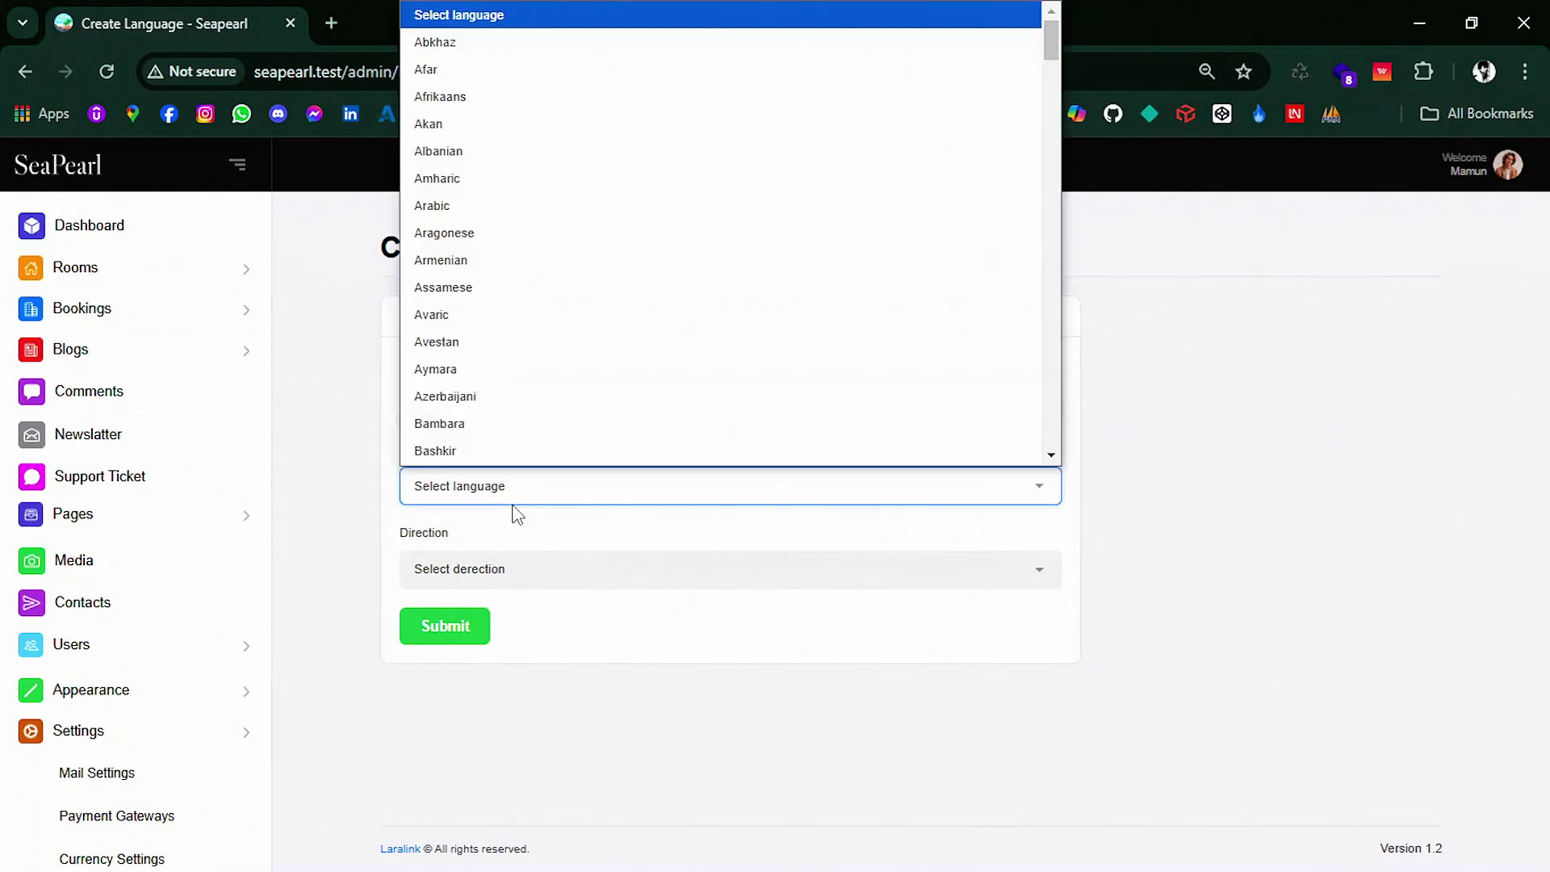
{"action": "key", "text": "h"}
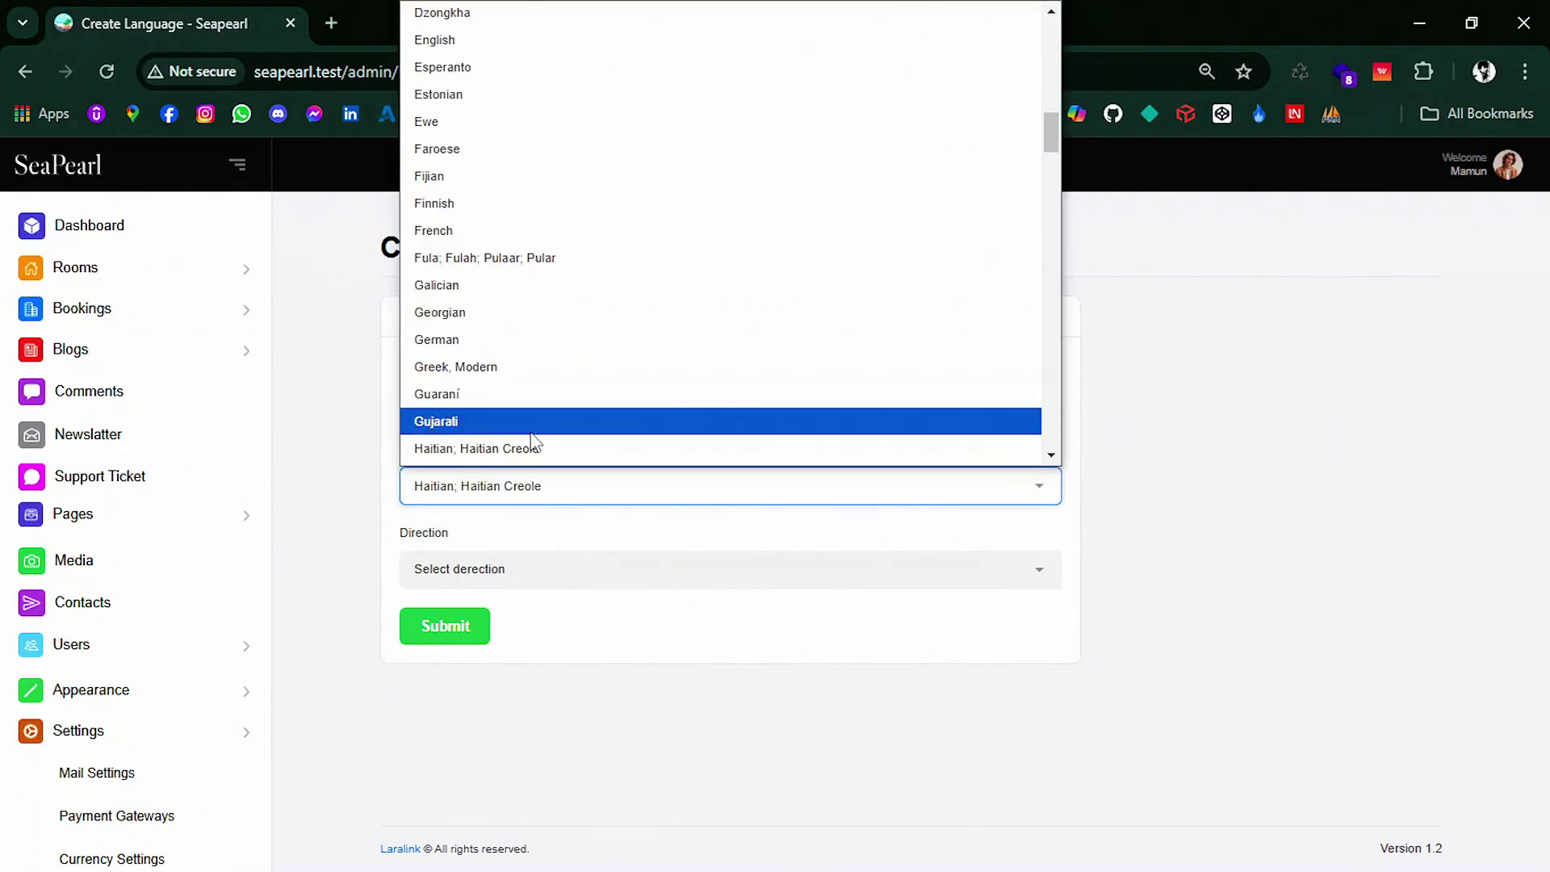
{"action": "scroll", "coordinate": [541, 363], "scroll_direction": "down", "scroll_amount": 3}
{"action": "left_click", "coordinate": [540, 284]}
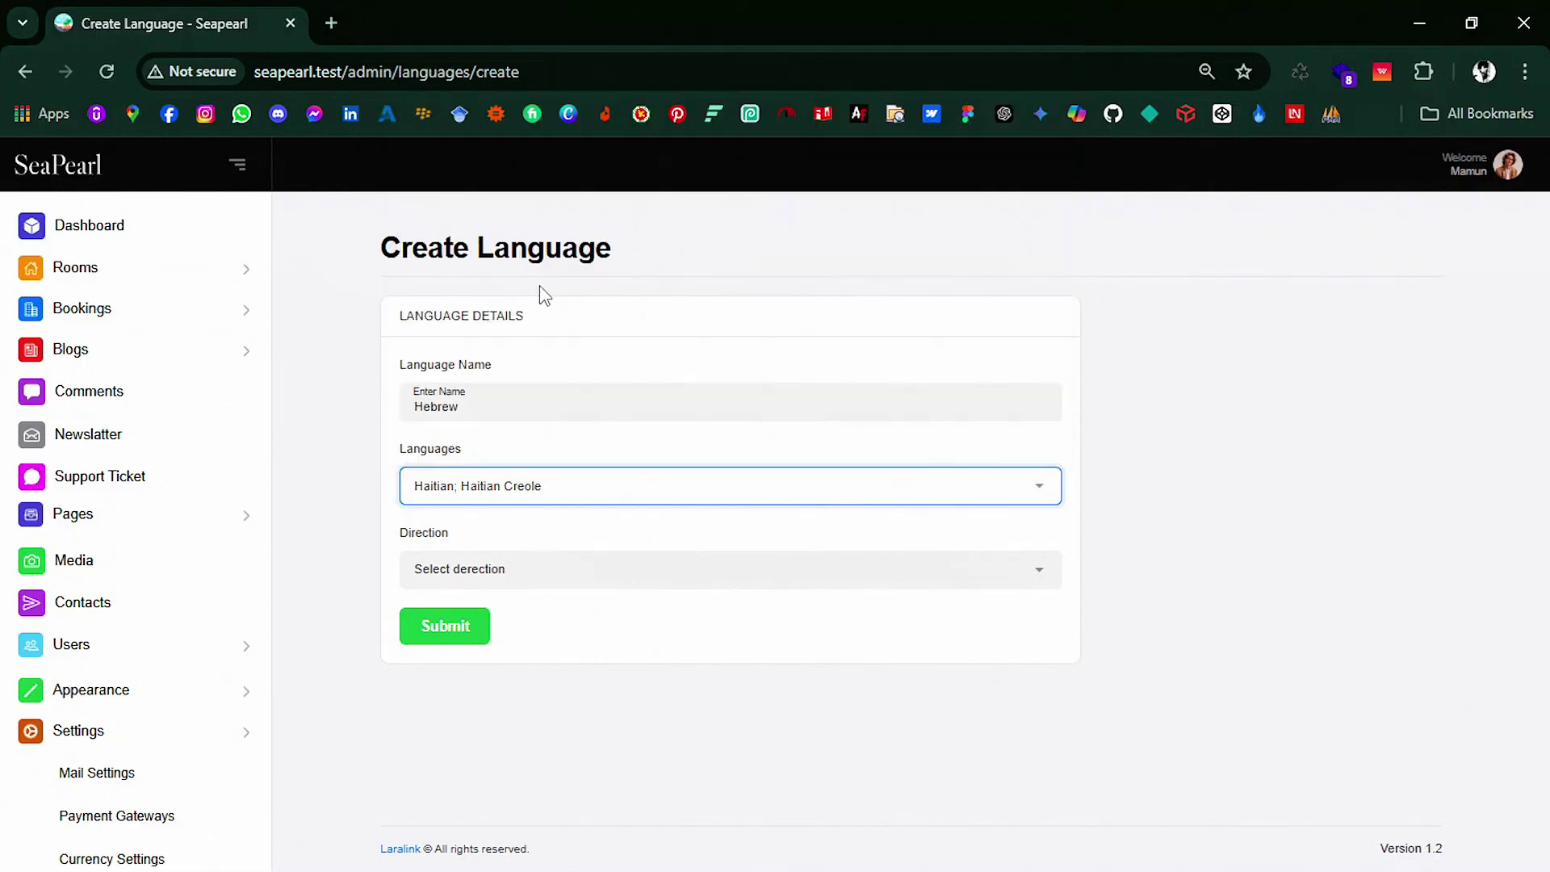
{"action": "left_click", "coordinate": [492, 571]}
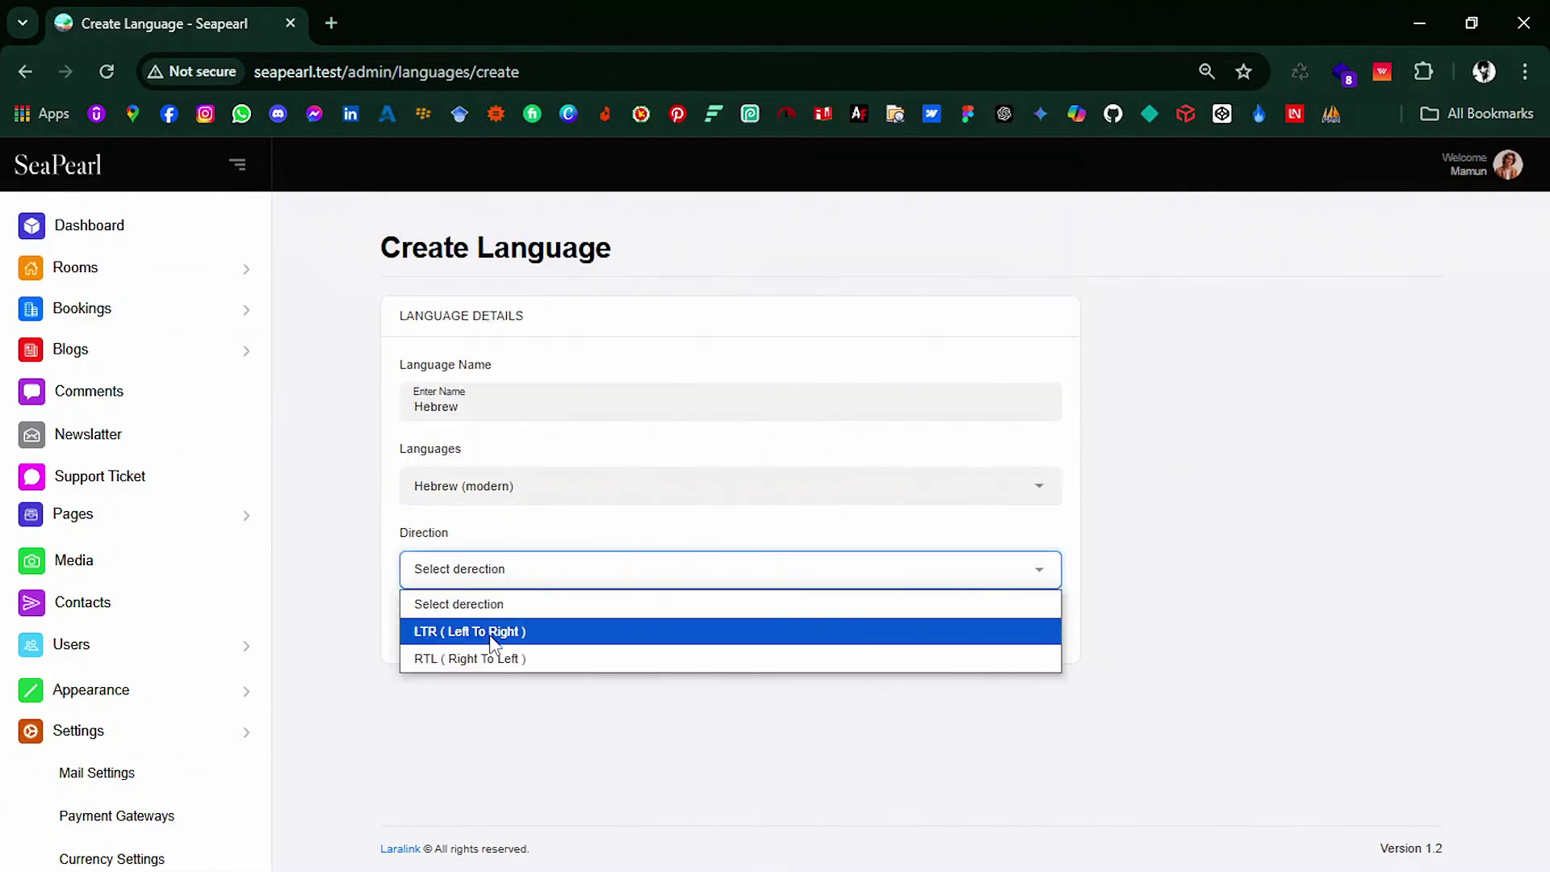
{"action": "left_click", "coordinate": [488, 660]}
{"action": "left_click", "coordinate": [446, 632]}
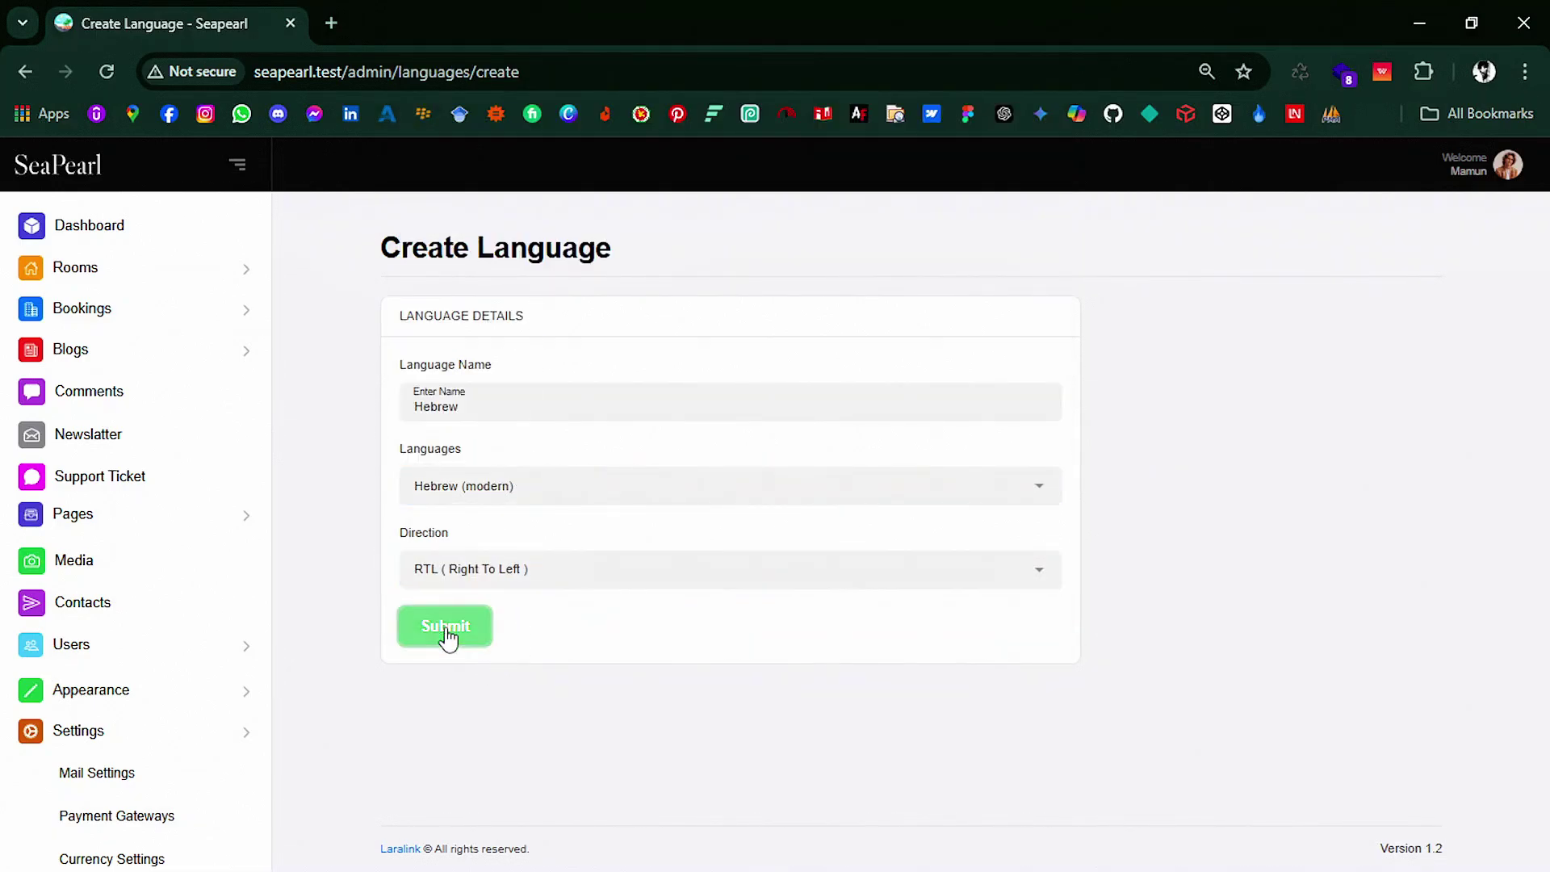
{"action": "scroll", "coordinate": [182, 737], "scroll_direction": "down", "scroll_amount": 3}
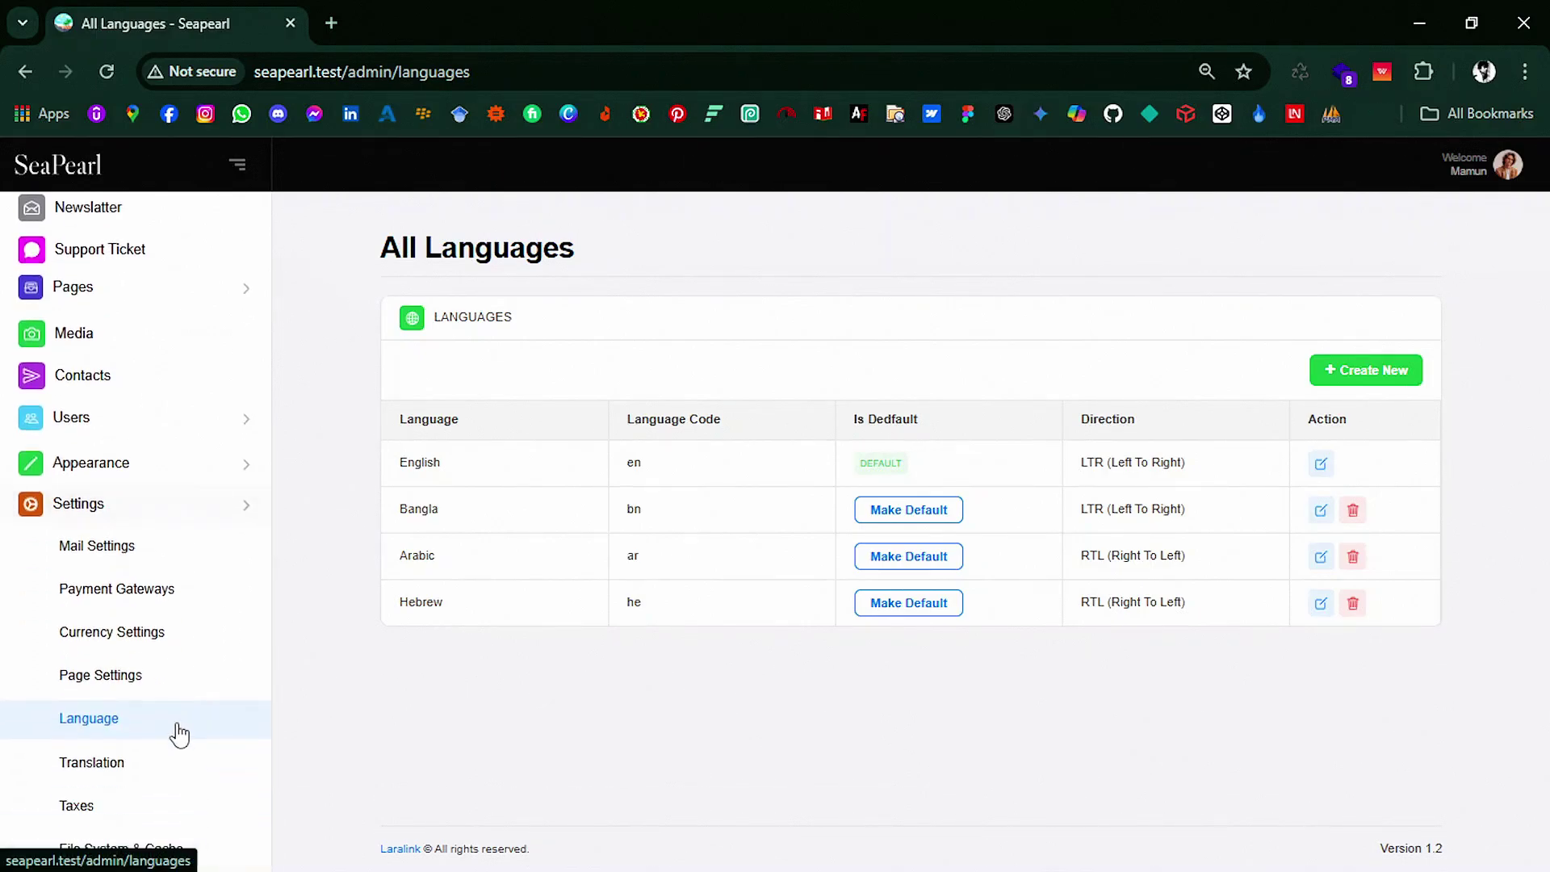
{"action": "left_click", "coordinate": [153, 652]}
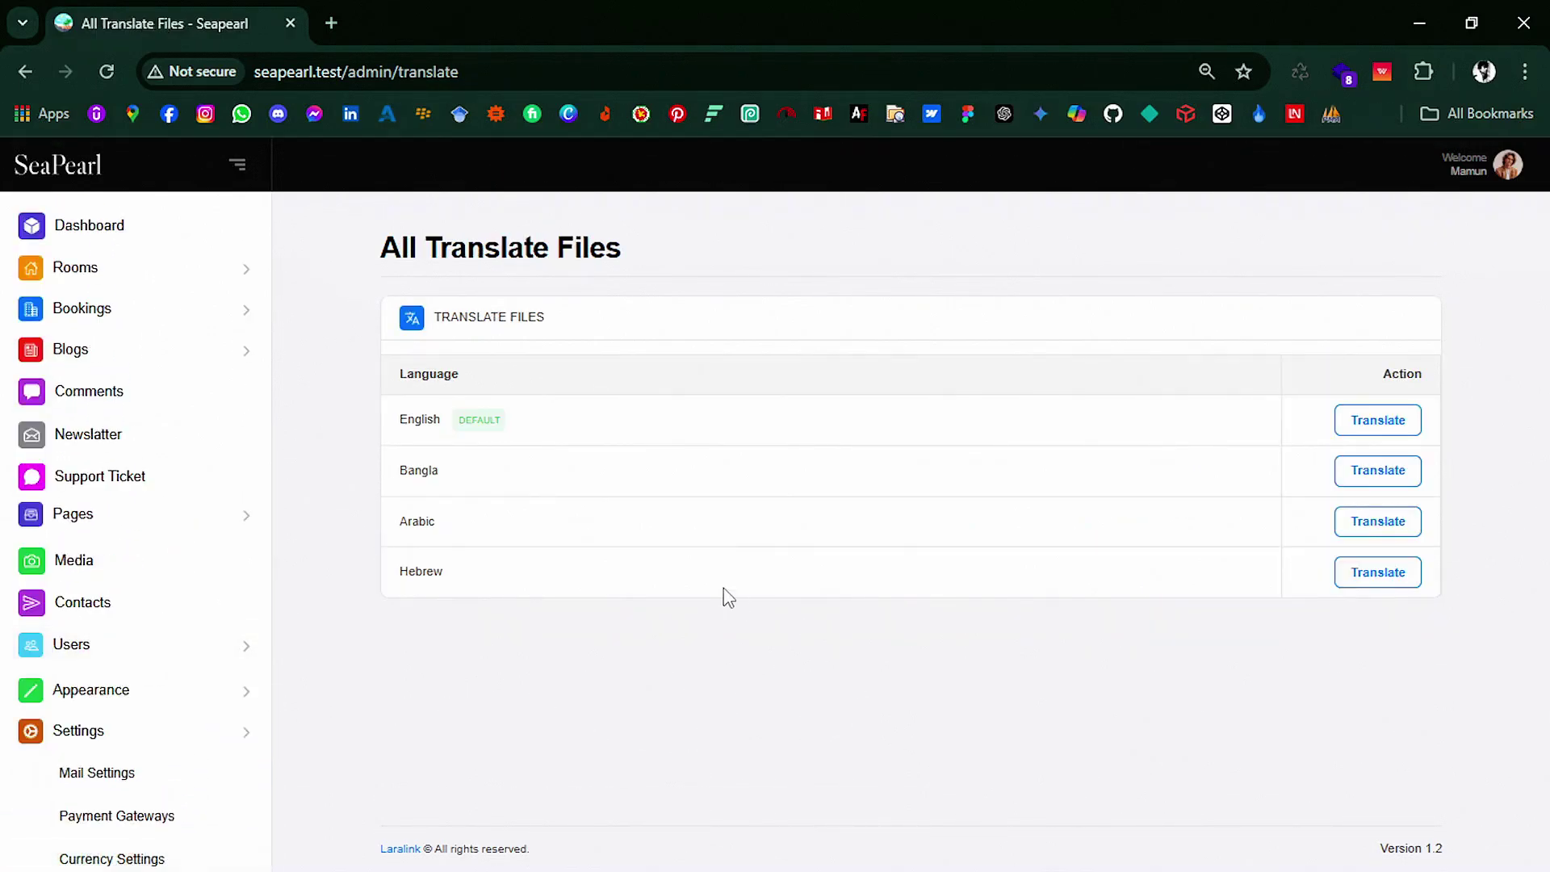
Step: Translate the Hebrew Dashboard key as 'לוח מחוונים' and submit the Hebrew file
{"action": "left_click", "coordinate": [1382, 574]}
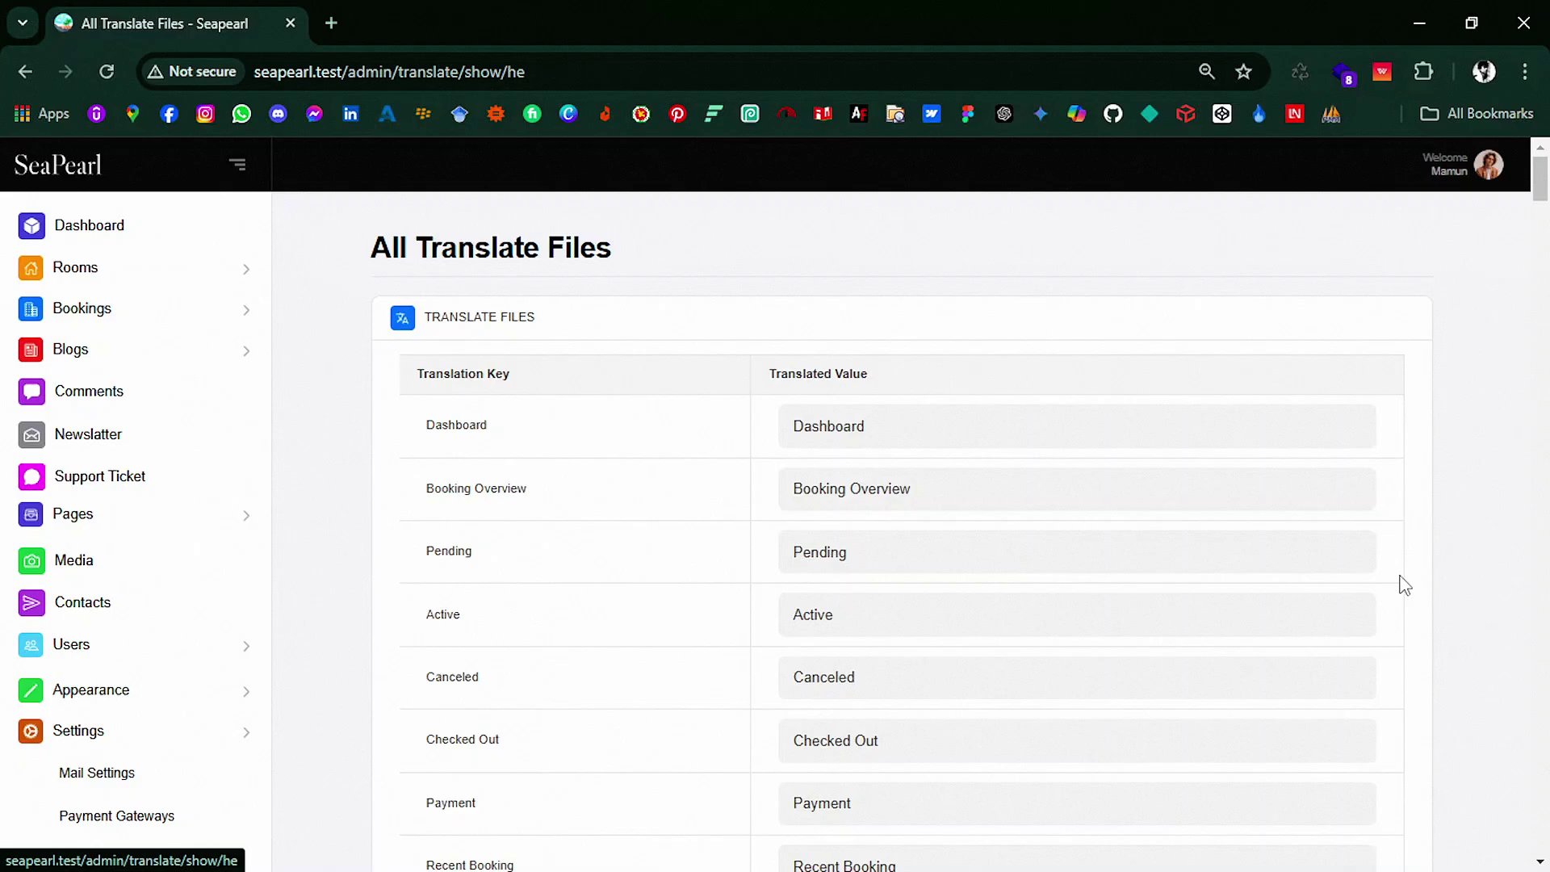
{"action": "left_click", "coordinate": [825, 443]}
{"action": "key", "text": "ctrl+a"}
{"action": "type", "text": "לוח מחוונים"}
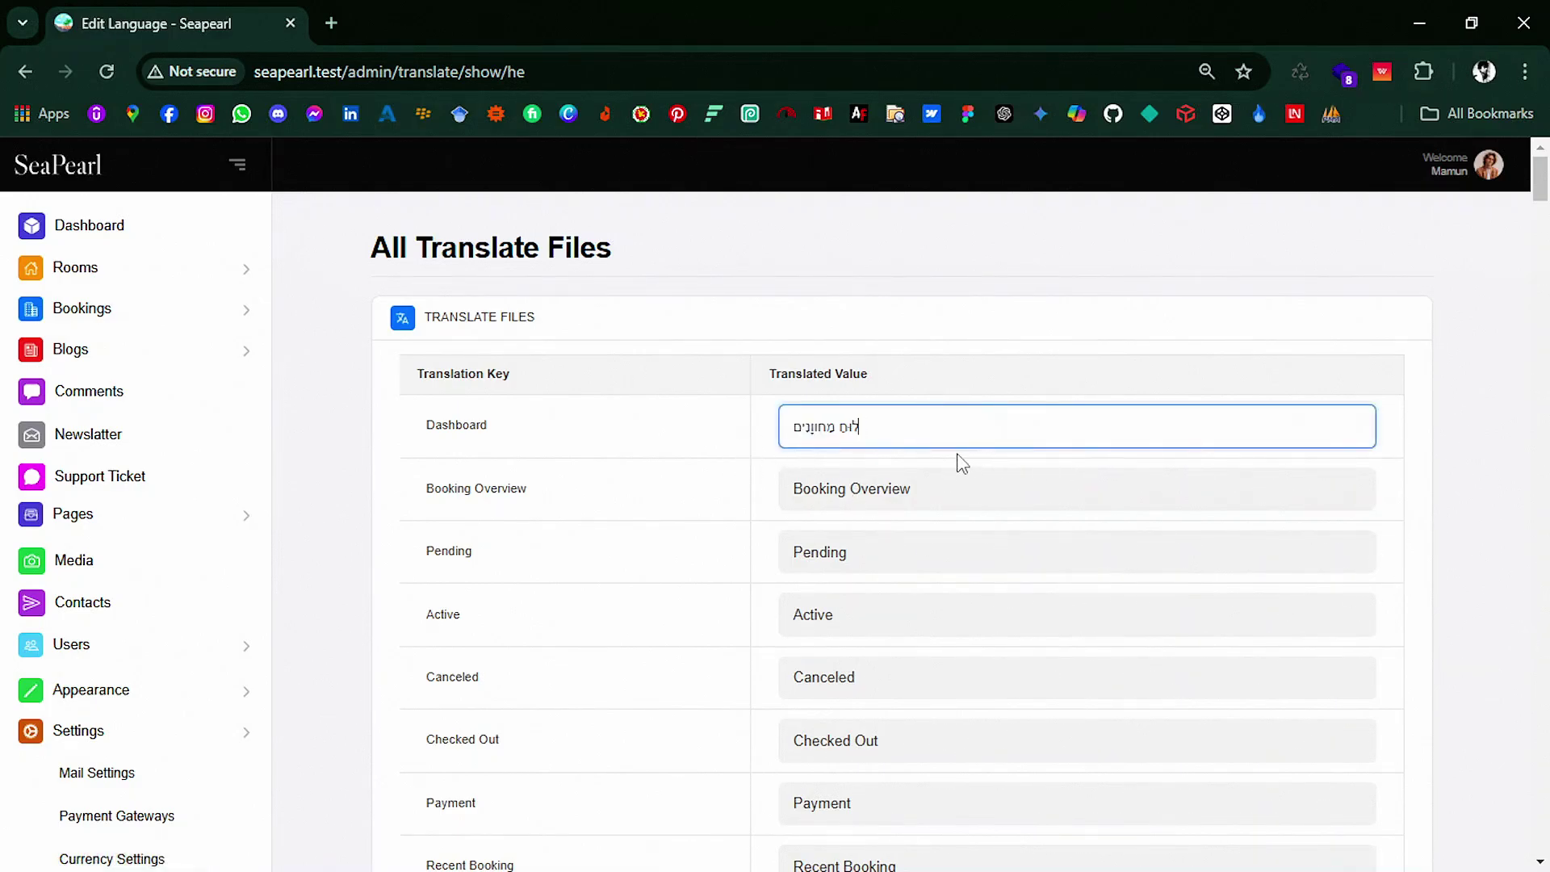
{"action": "scroll", "coordinate": [934, 443], "scroll_direction": "down", "scroll_amount": 20}
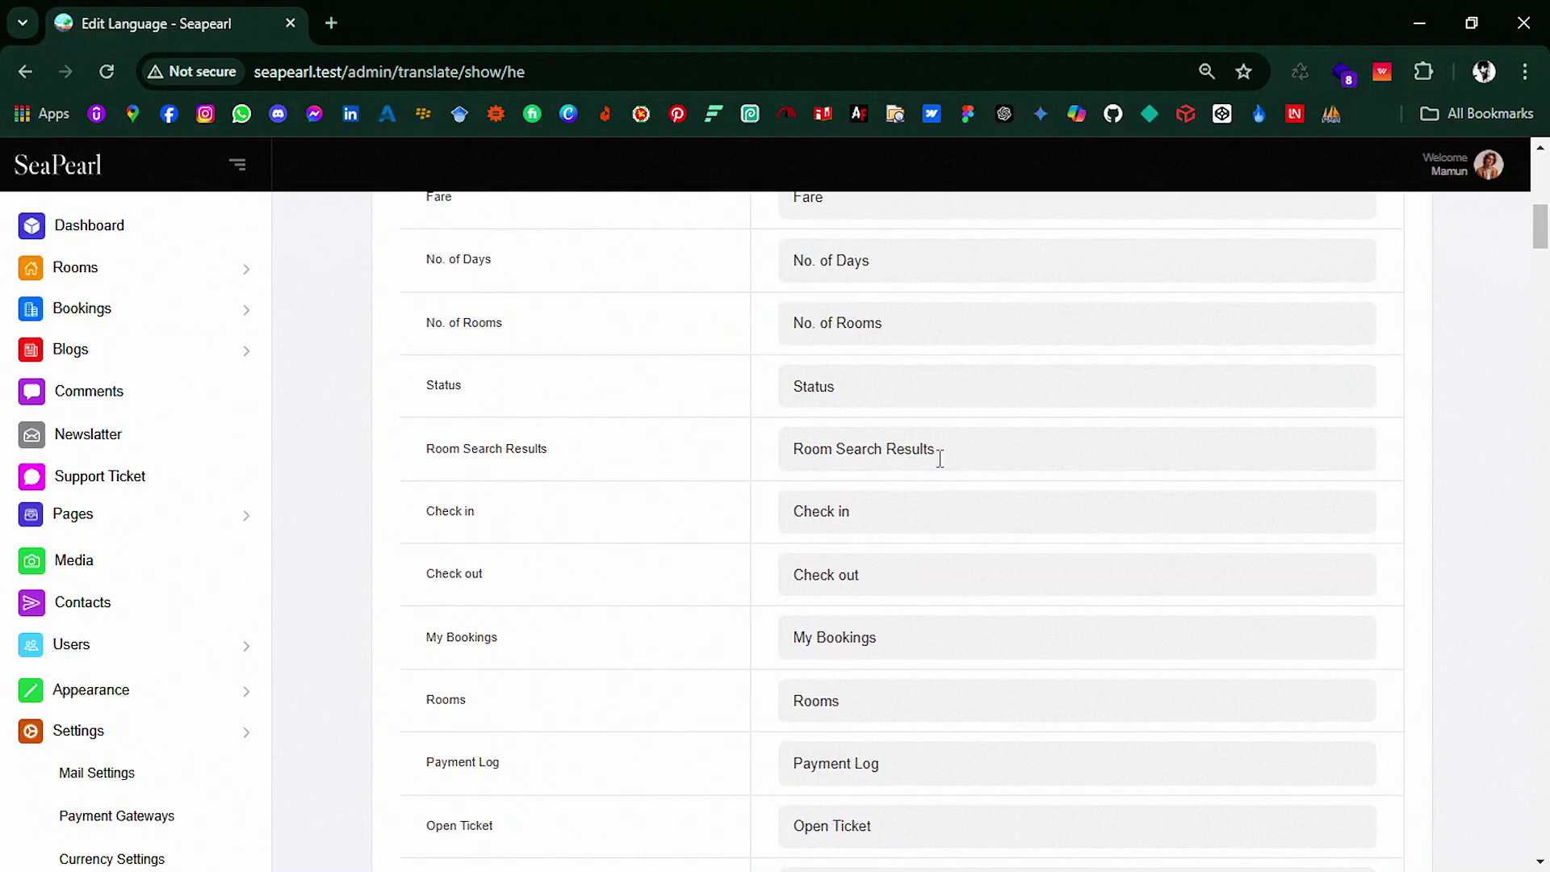
{"action": "scroll", "coordinate": [1042, 743], "scroll_direction": "down", "scroll_amount": 20}
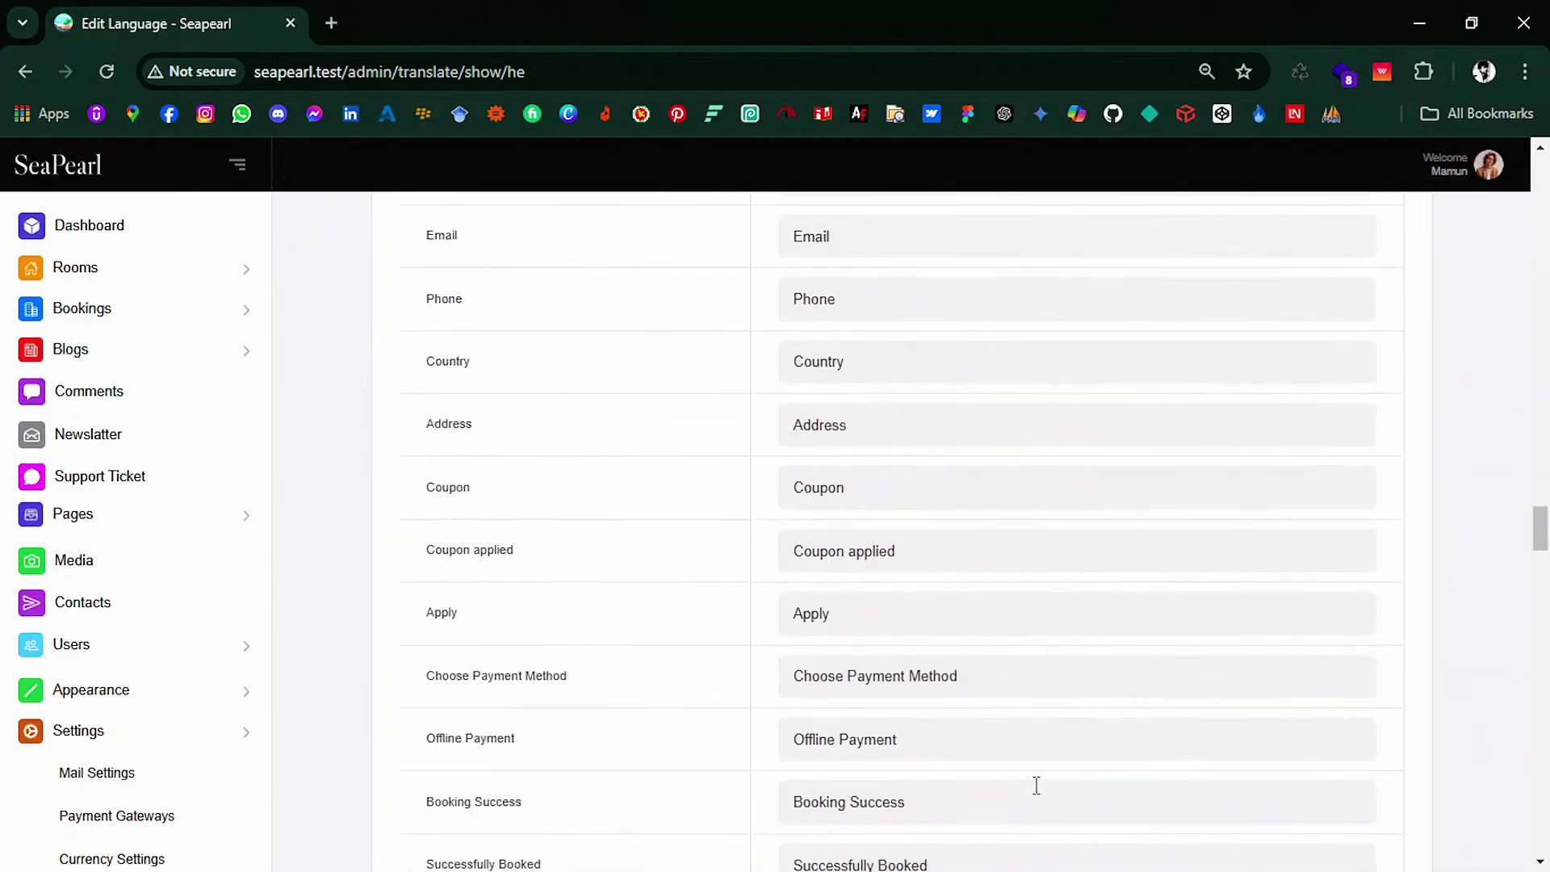
{"action": "scroll", "coordinate": [1099, 787], "scroll_direction": "down", "scroll_amount": 10}
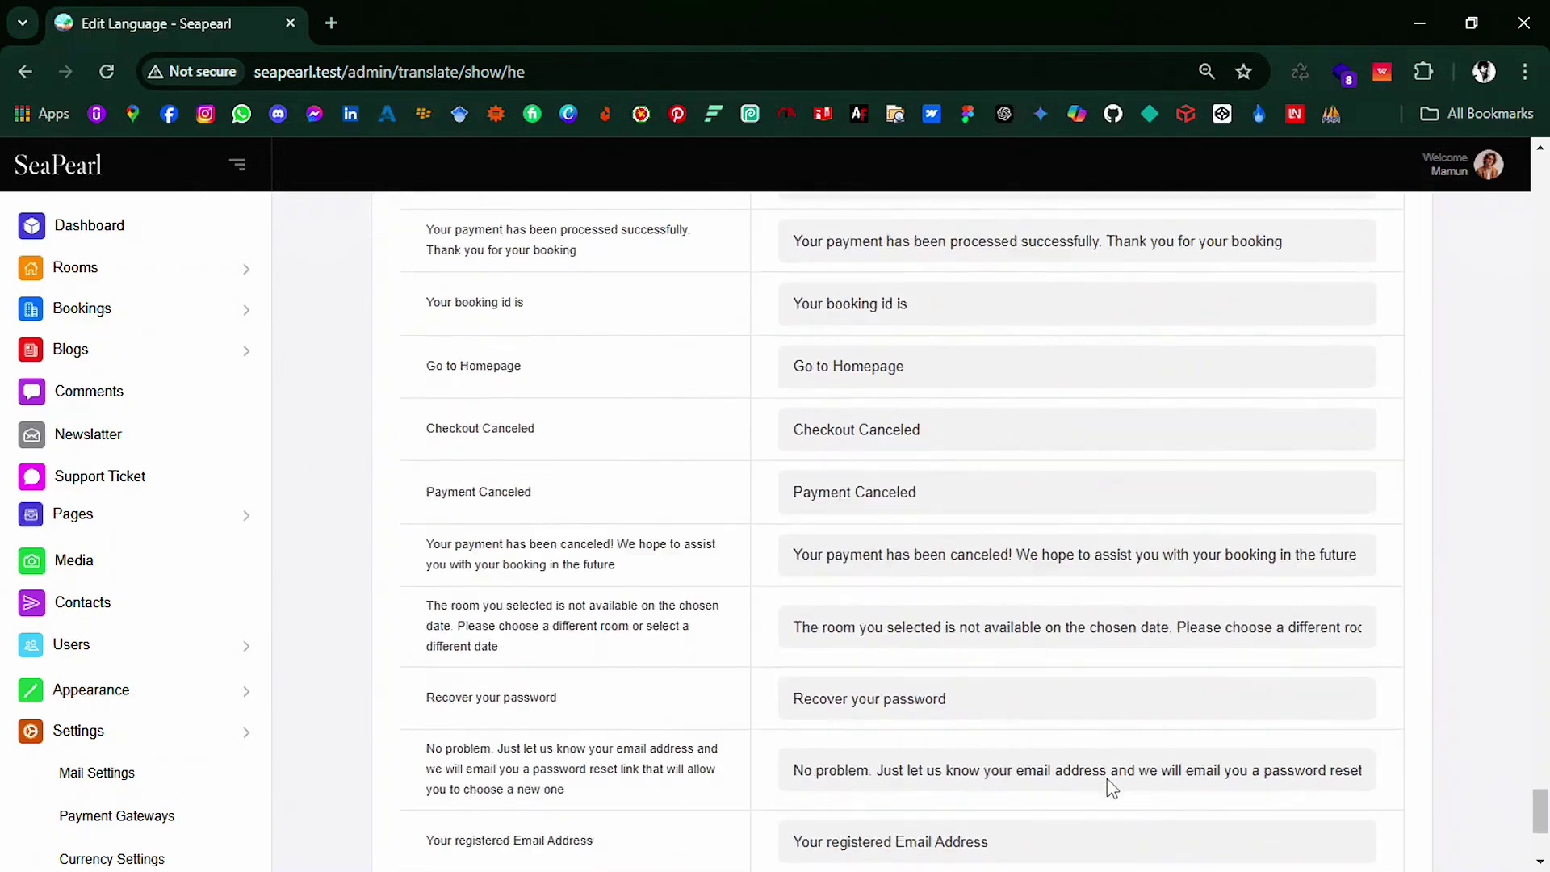
{"action": "left_click", "coordinate": [1359, 739]}
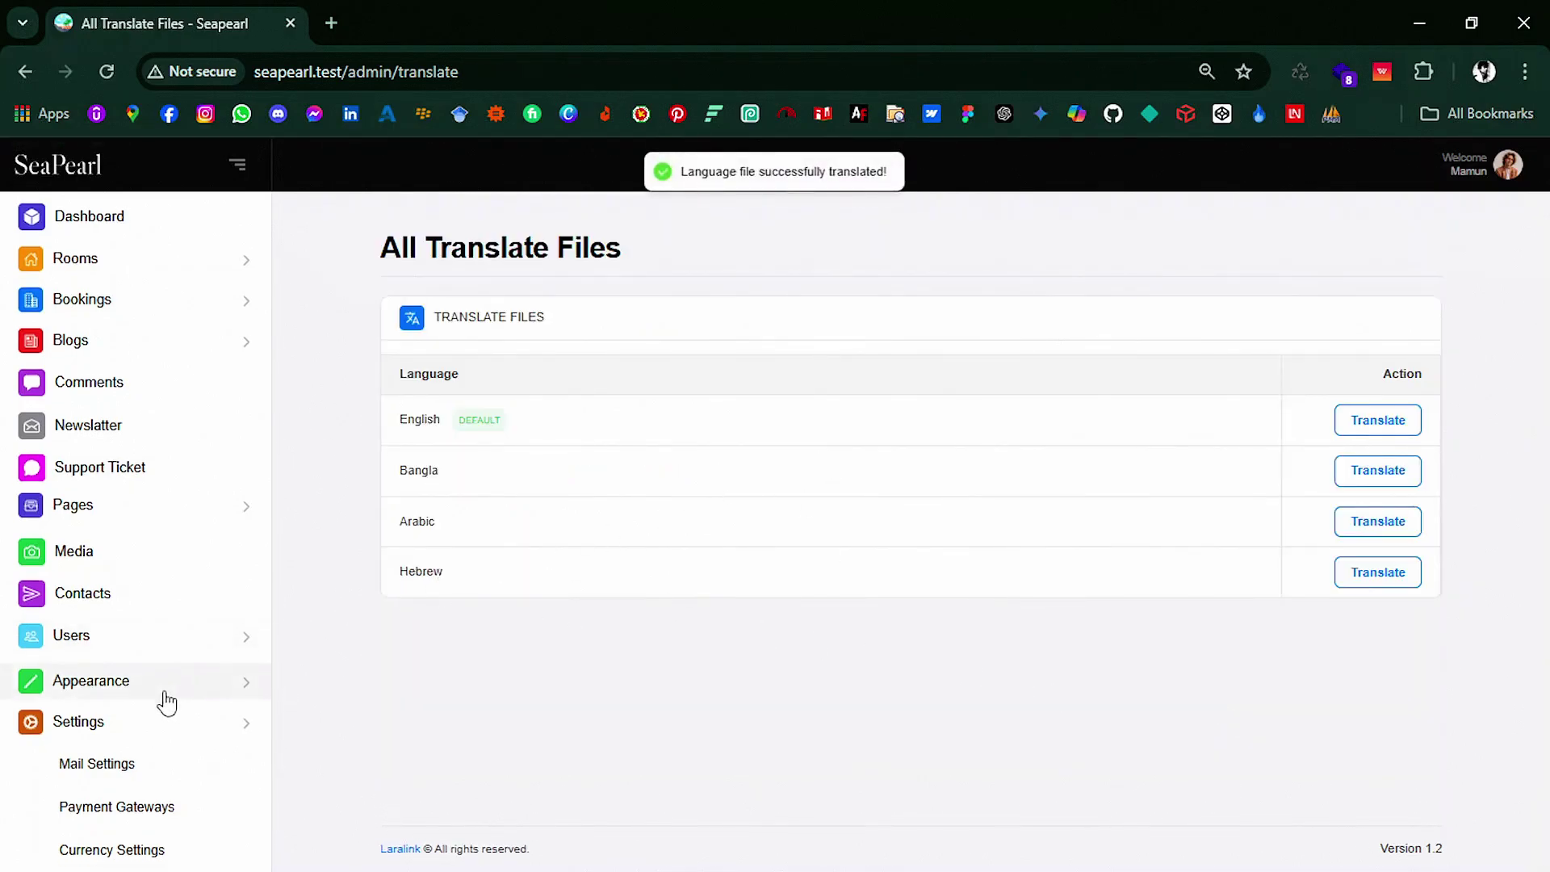
{"action": "scroll", "coordinate": [166, 699], "scroll_direction": "down", "scroll_amount": 5}
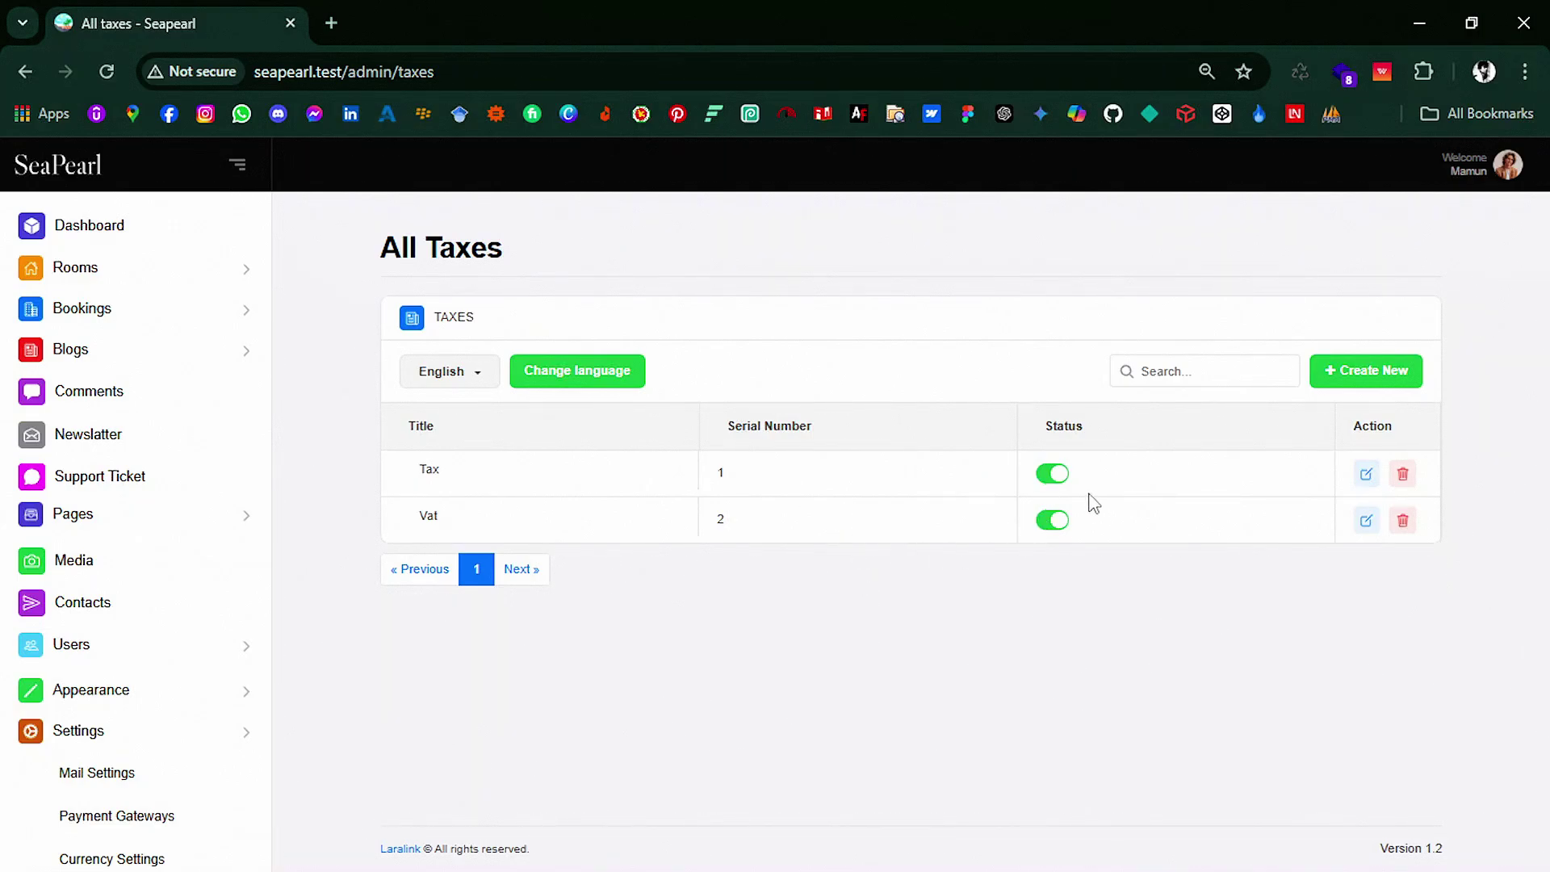
Step: Switch off the Vat tax and start a new active tax with serial number 2
{"action": "left_click", "coordinate": [1055, 524]}
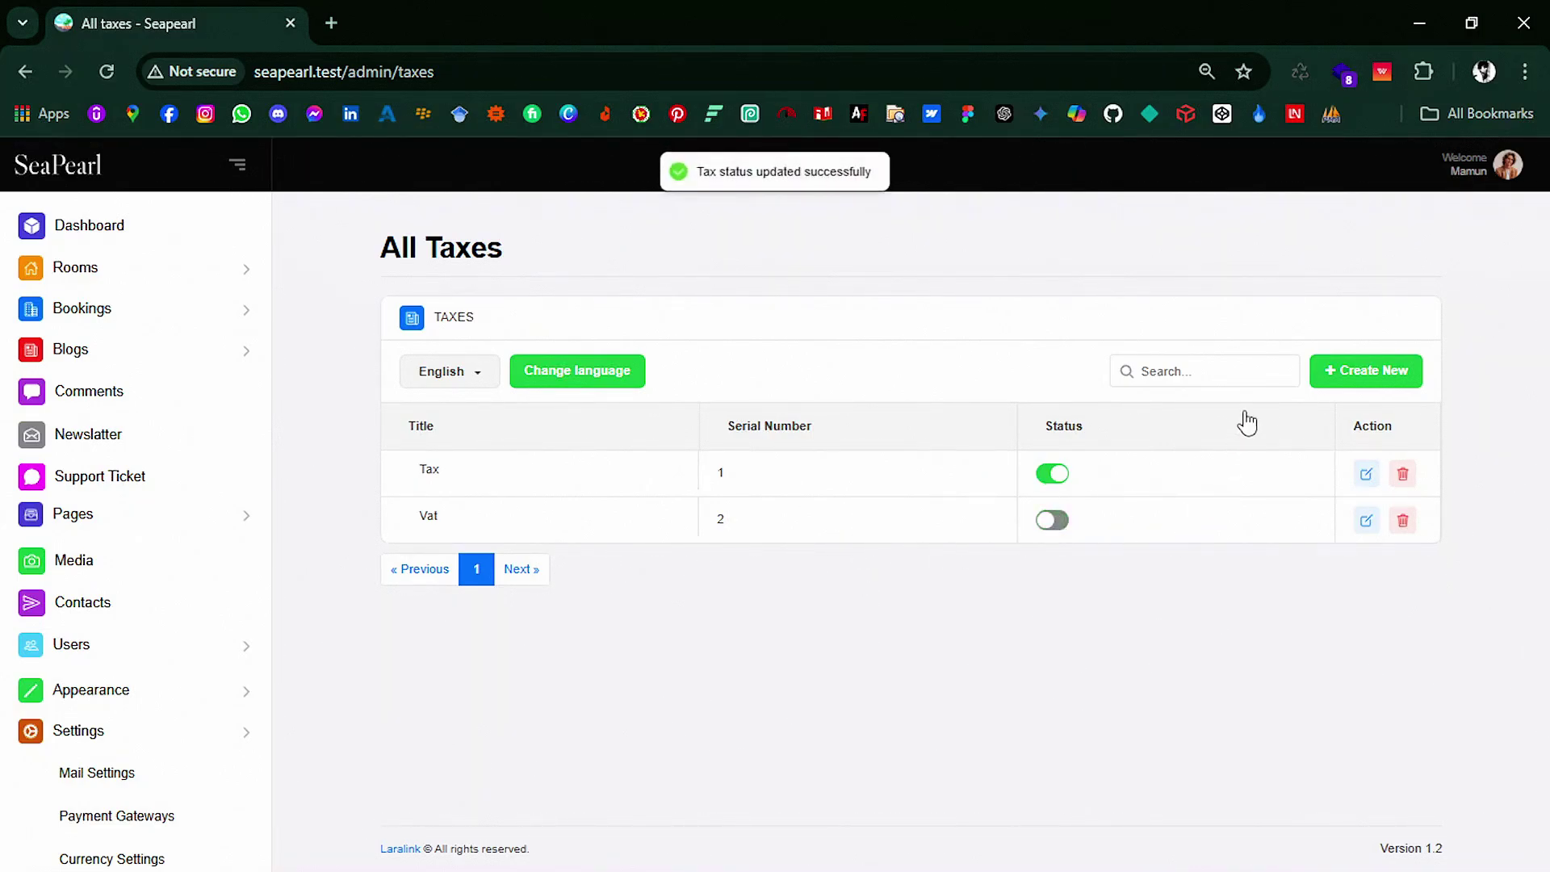
{"action": "left_click", "coordinate": [1364, 379]}
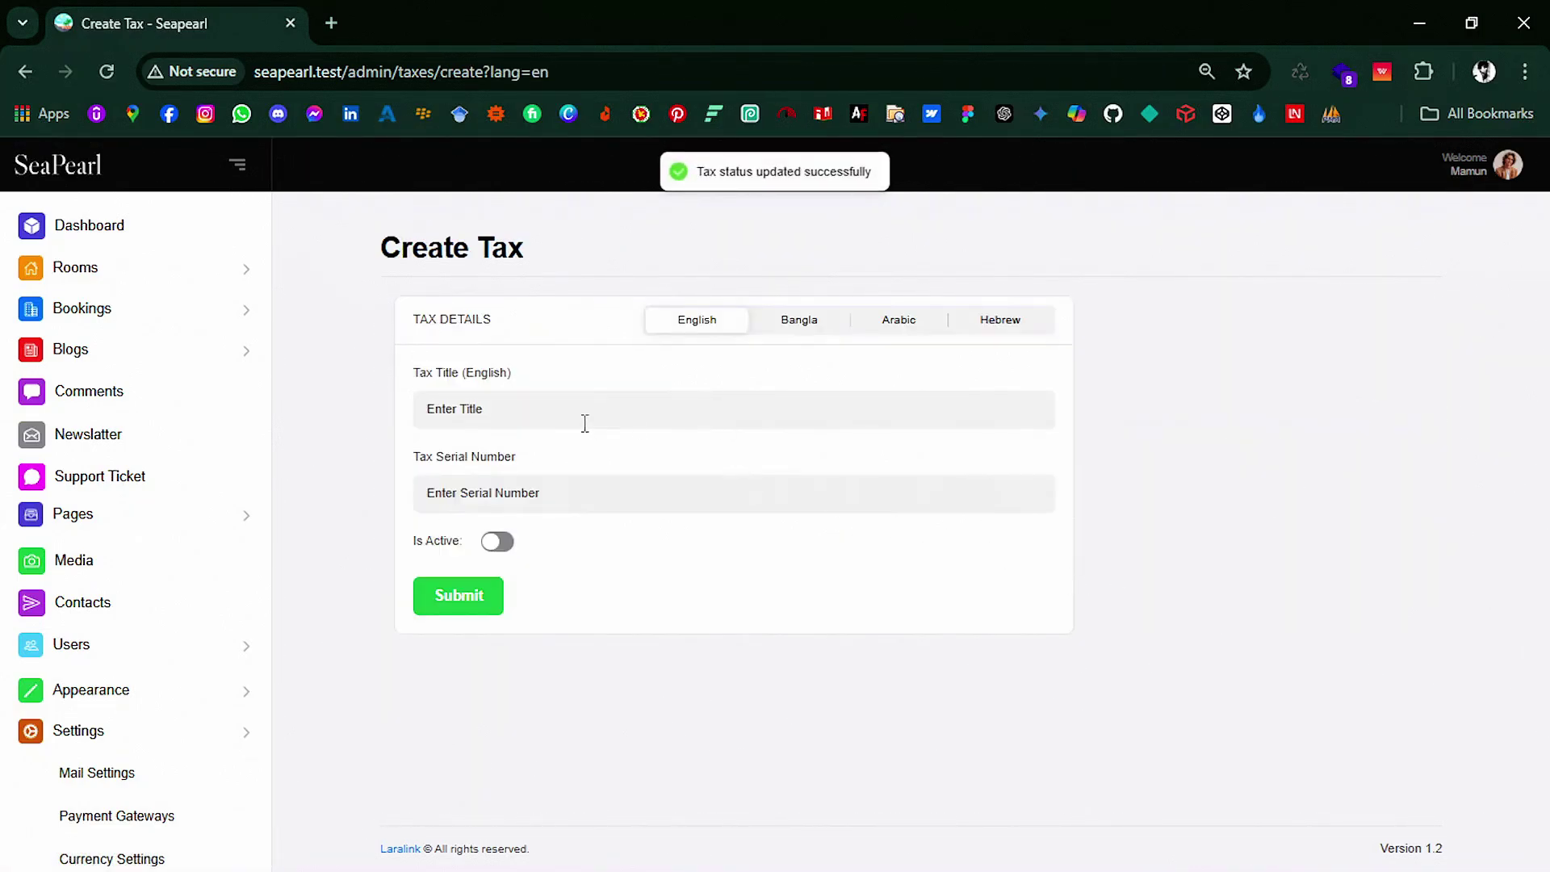
{"action": "left_click", "coordinate": [630, 414]}
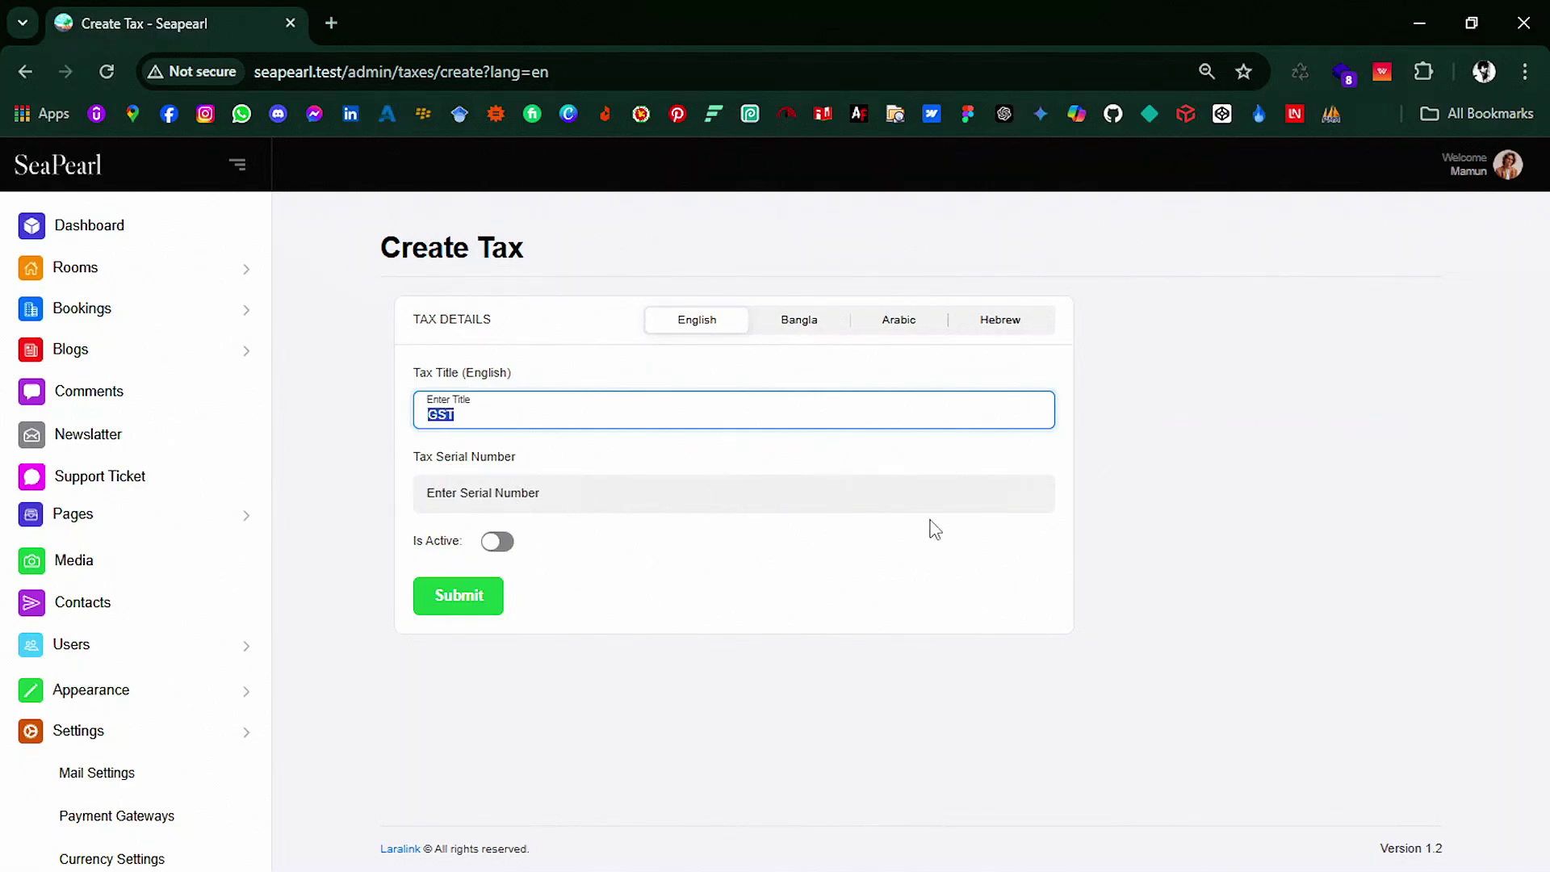
{"action": "left_click", "coordinate": [1029, 493]}
{"action": "type", "text": "2"}
{"action": "left_click", "coordinate": [777, 549]}
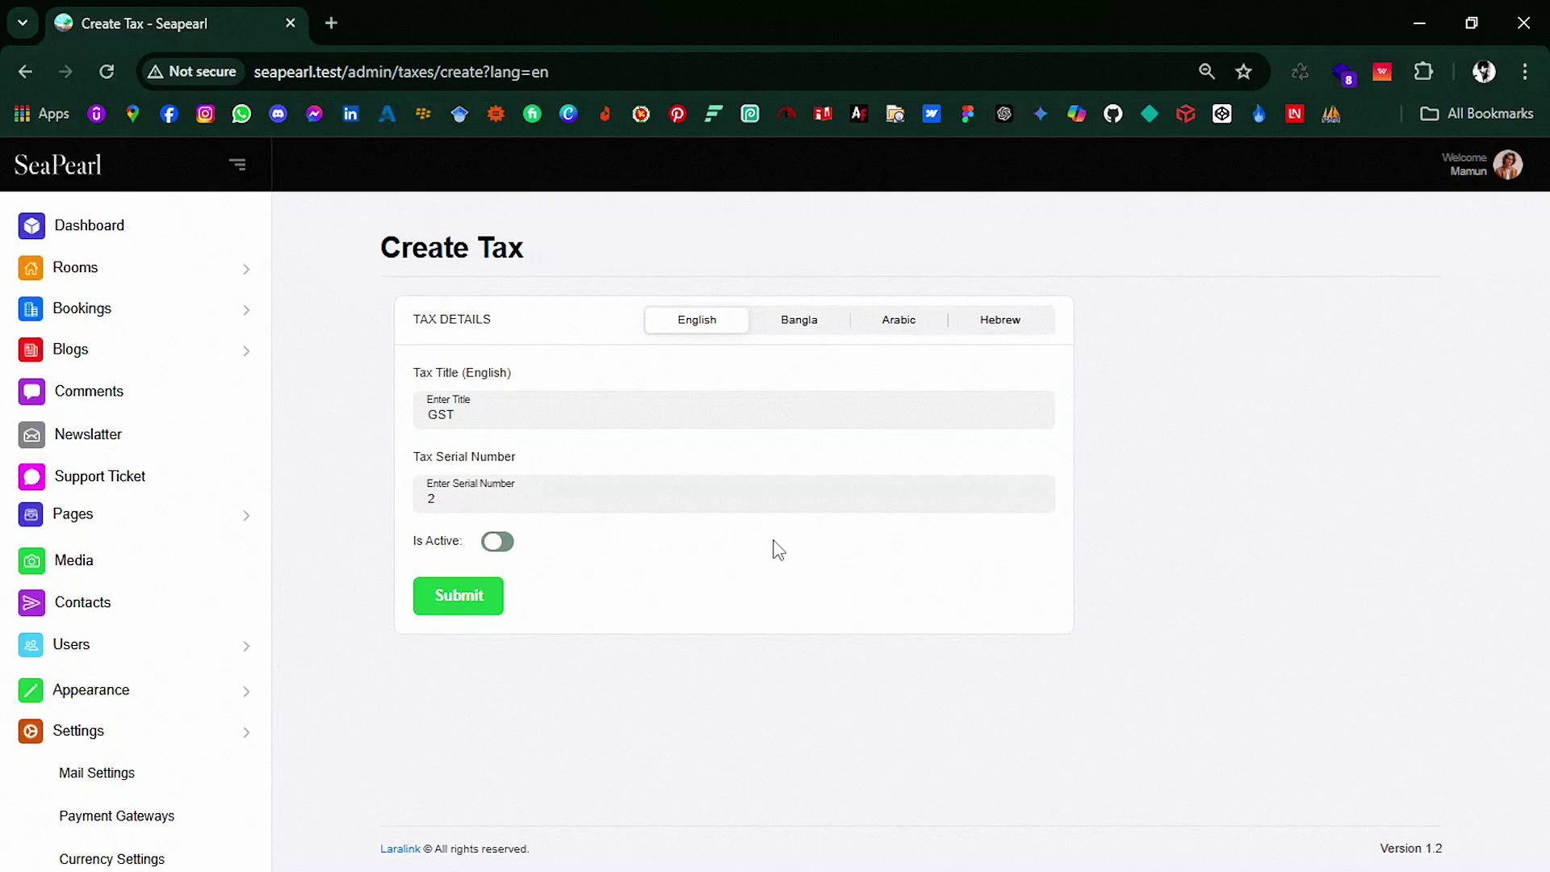
{"action": "left_click", "coordinate": [802, 331]}
Step: Title the tax GST in the Bangla, Arabic and Hebrew tabs and submit it
{"action": "left_click", "coordinate": [650, 414]}
{"action": "type", "text": "GST"}
{"action": "left_click", "coordinate": [888, 323]}
{"action": "left_click", "coordinate": [821, 402]}
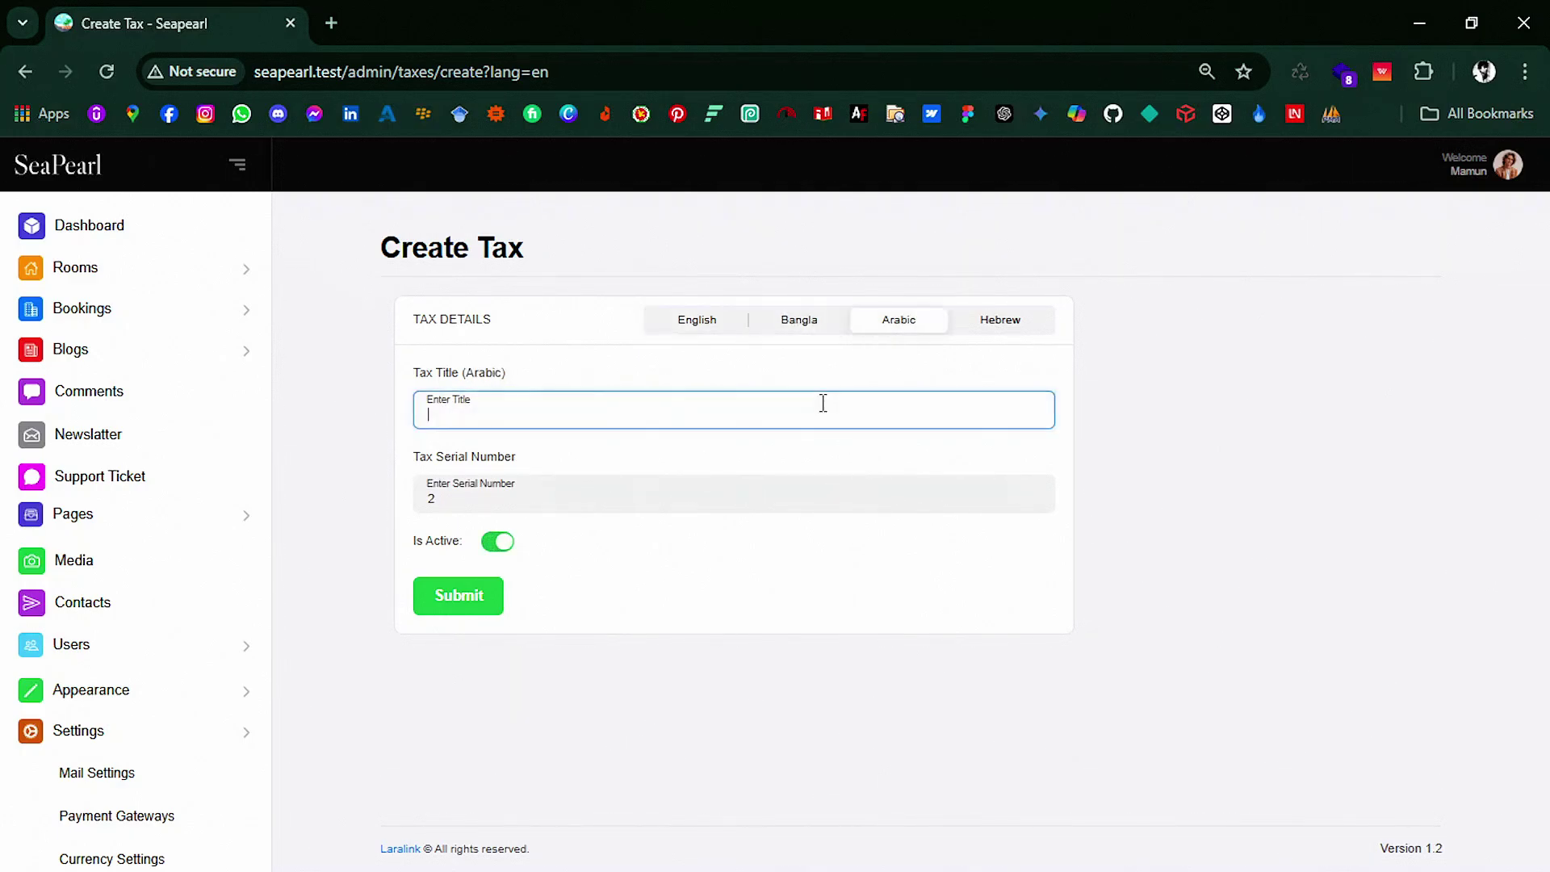
{"action": "left_click", "coordinate": [1000, 320]}
{"action": "left_click", "coordinate": [853, 417]}
{"action": "type", "text": "GST"}
{"action": "left_click", "coordinate": [475, 611]}
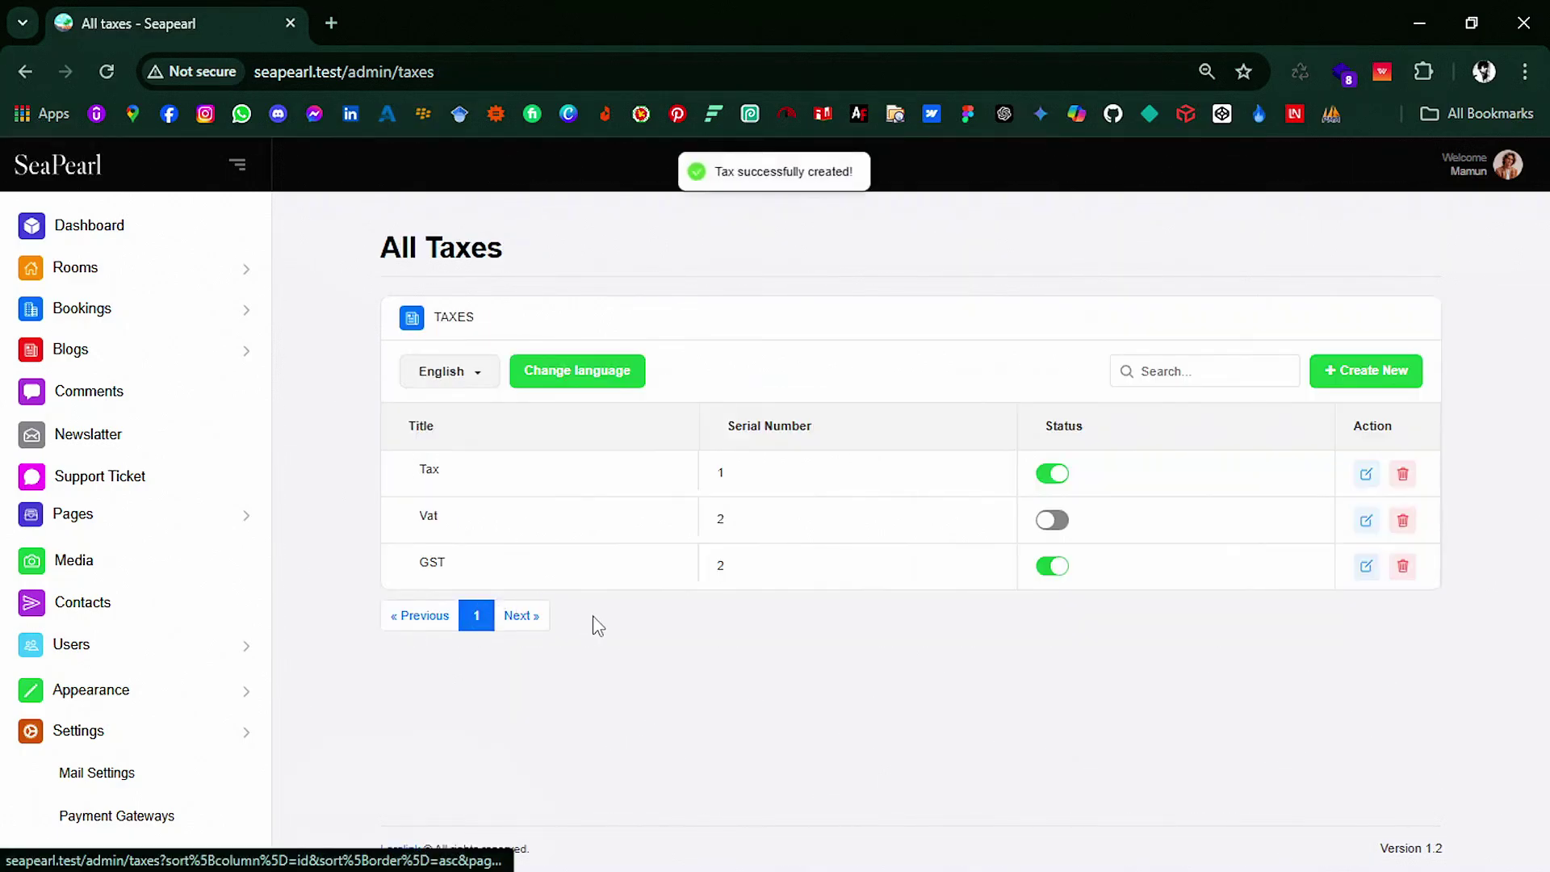
{"action": "scroll", "coordinate": [162, 651], "scroll_direction": "down", "scroll_amount": 5}
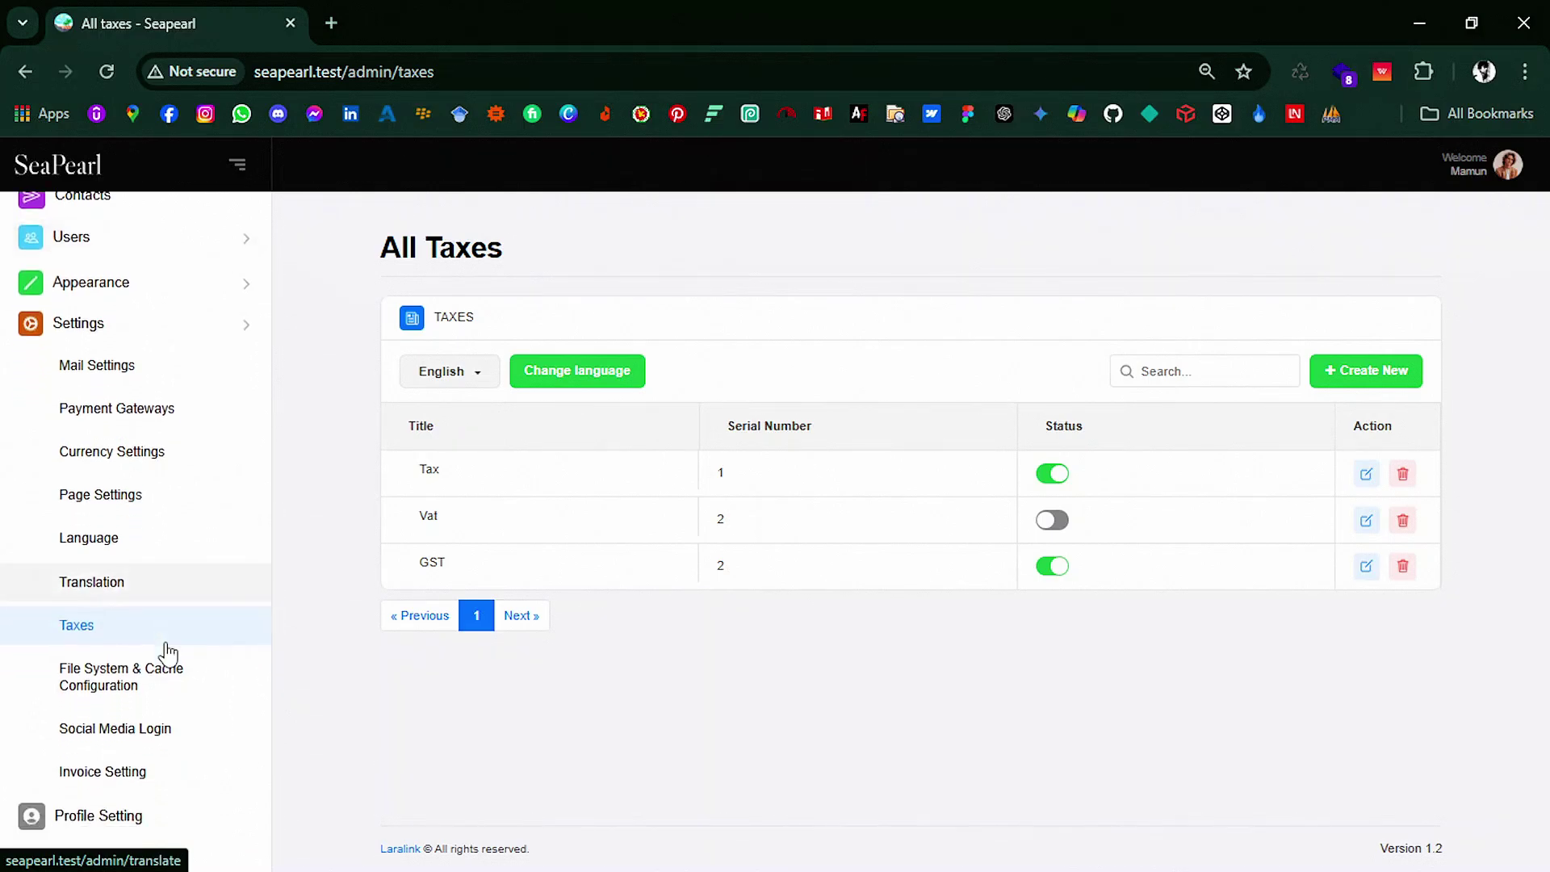
Step: In File System & Cache Configuration, keep the driver set to Local and review the page
{"action": "left_click", "coordinate": [165, 685]}
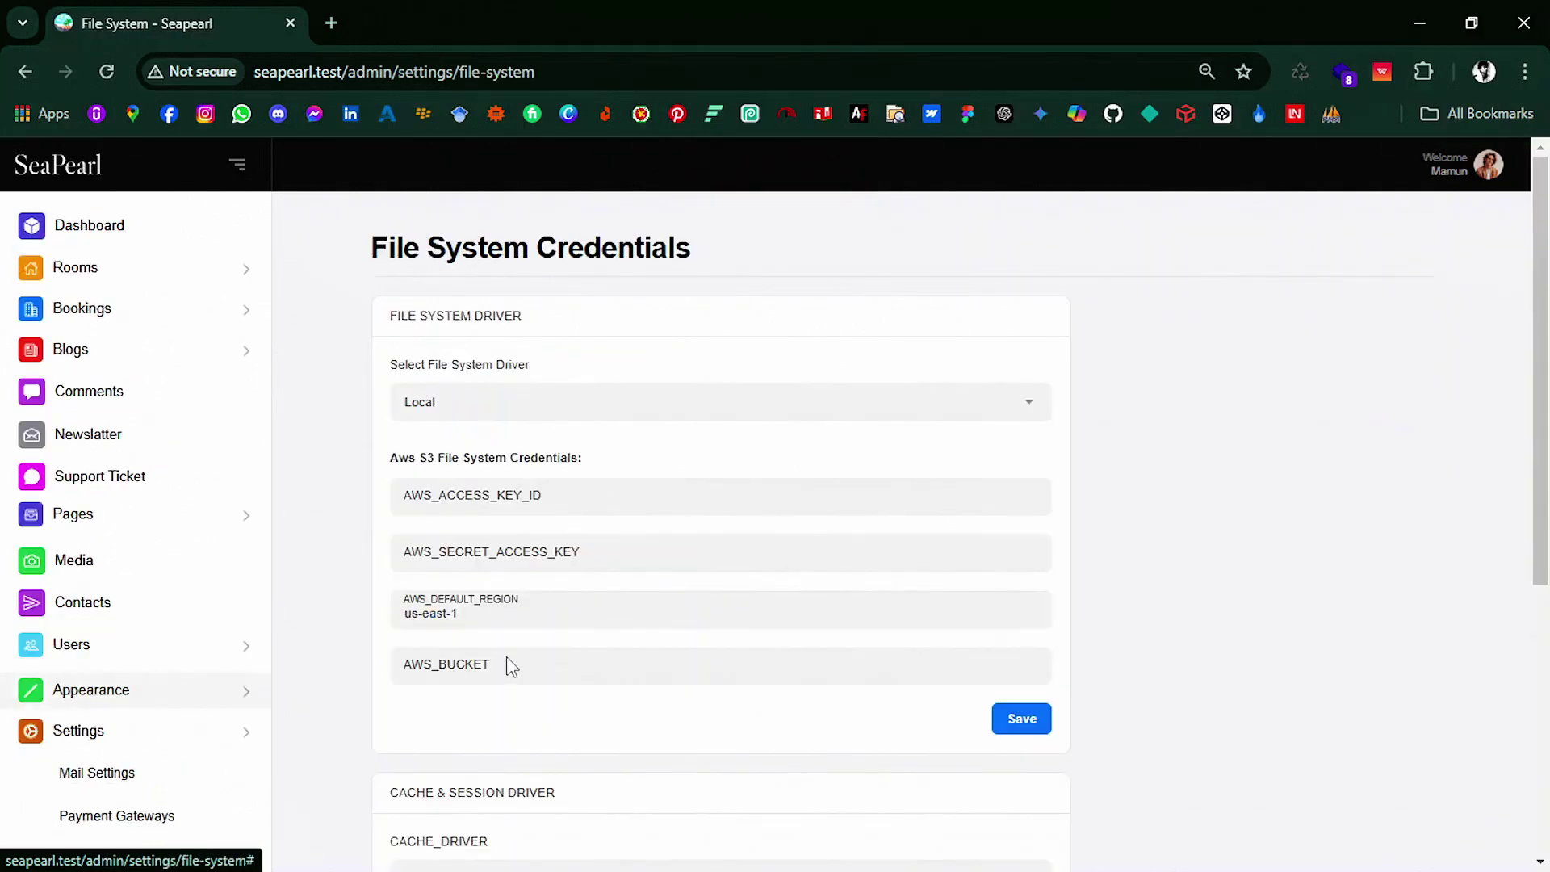
{"action": "left_click", "coordinate": [540, 410]}
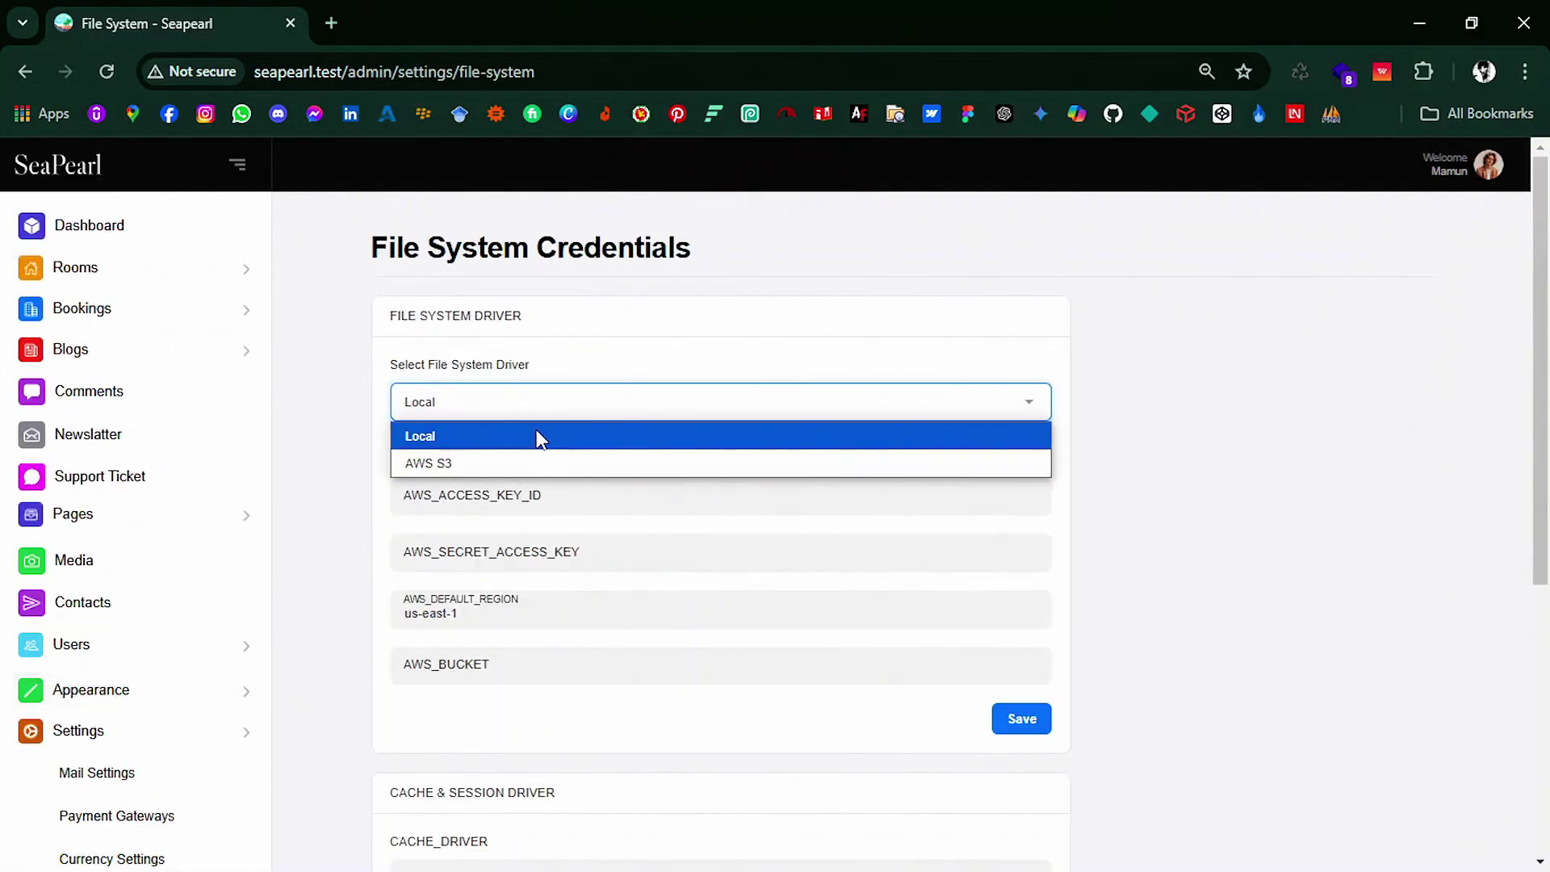
{"action": "left_click", "coordinate": [538, 434]}
{"action": "scroll", "coordinate": [549, 418], "scroll_direction": "down", "scroll_amount": 1}
{"action": "scroll", "coordinate": [550, 658], "scroll_direction": "down", "scroll_amount": 4}
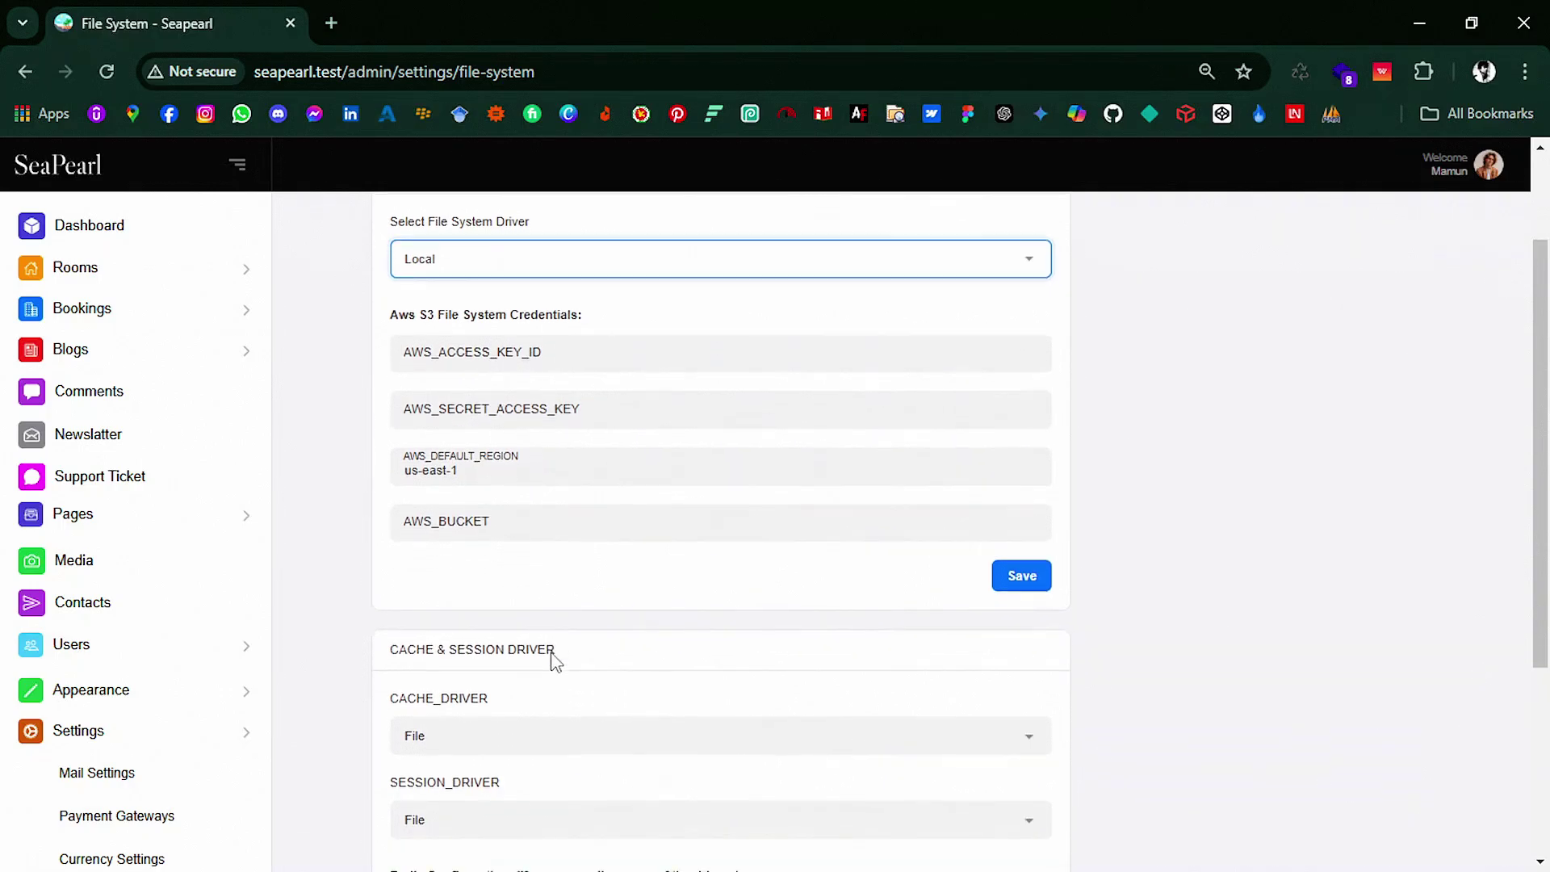
{"action": "scroll", "coordinate": [641, 726], "scroll_direction": "down", "scroll_amount": 1}
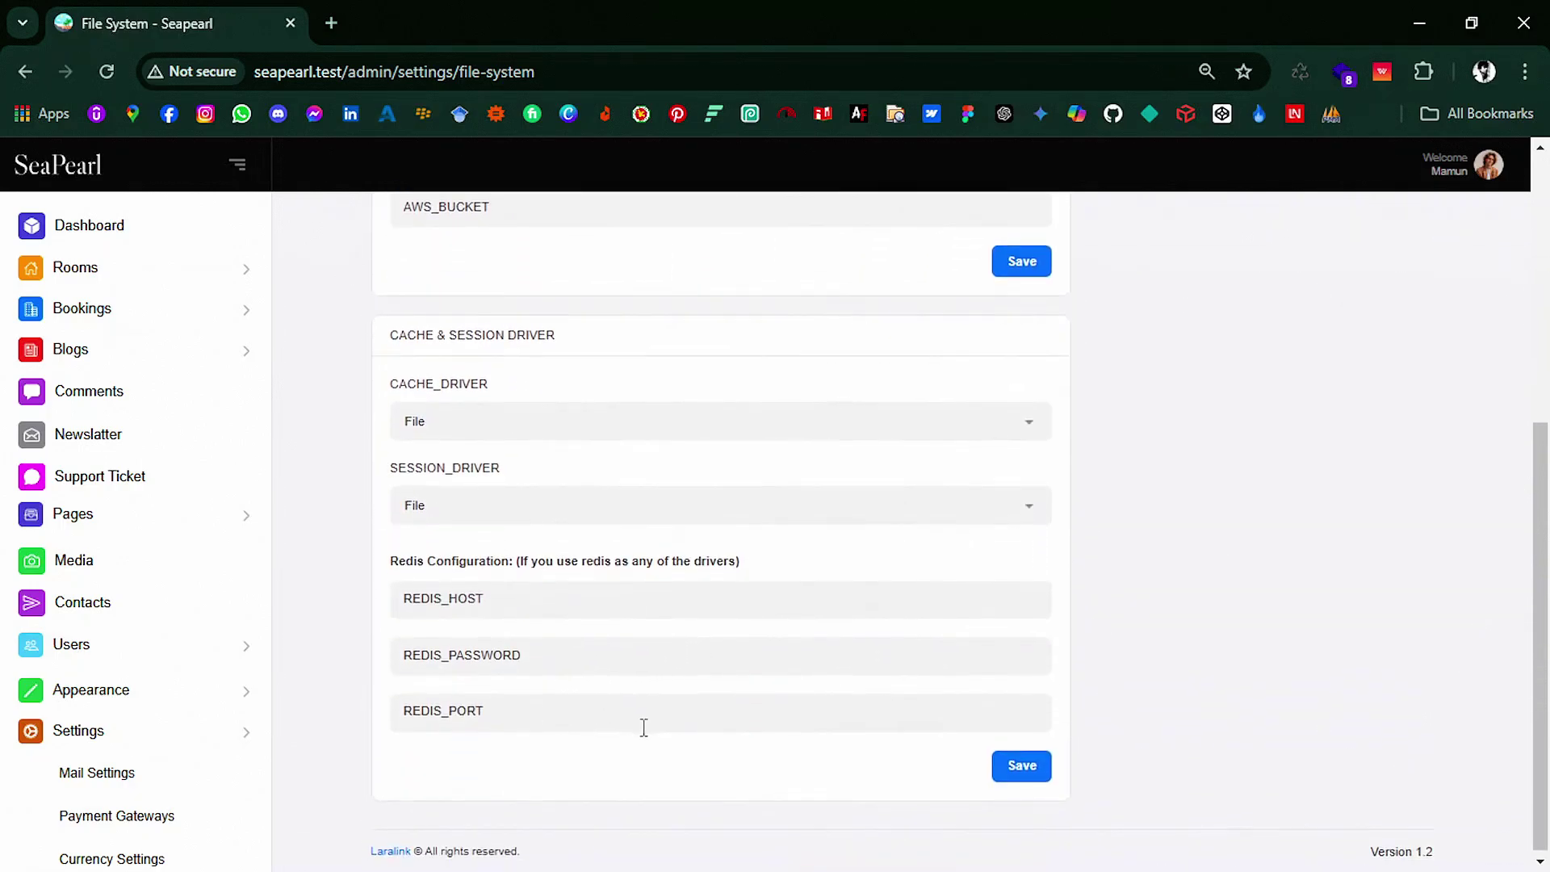
{"action": "scroll", "coordinate": [121, 682], "scroll_direction": "down", "scroll_amount": 5}
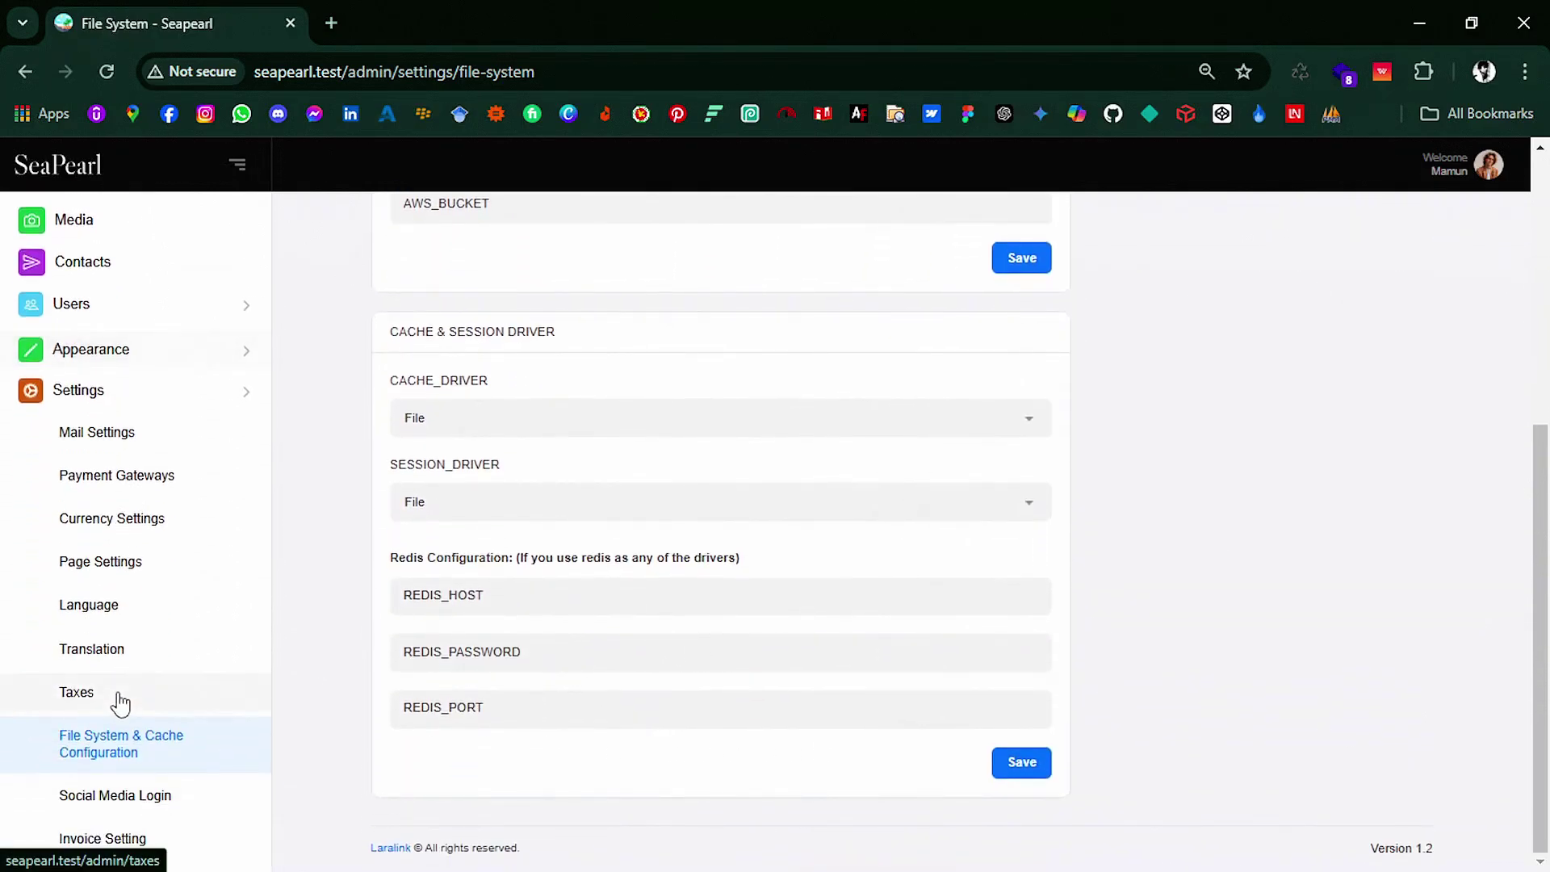
{"action": "scroll", "coordinate": [131, 740], "scroll_direction": "up", "scroll_amount": 5}
Step: Review the Social Media Login settings page
{"action": "left_click", "coordinate": [133, 741]}
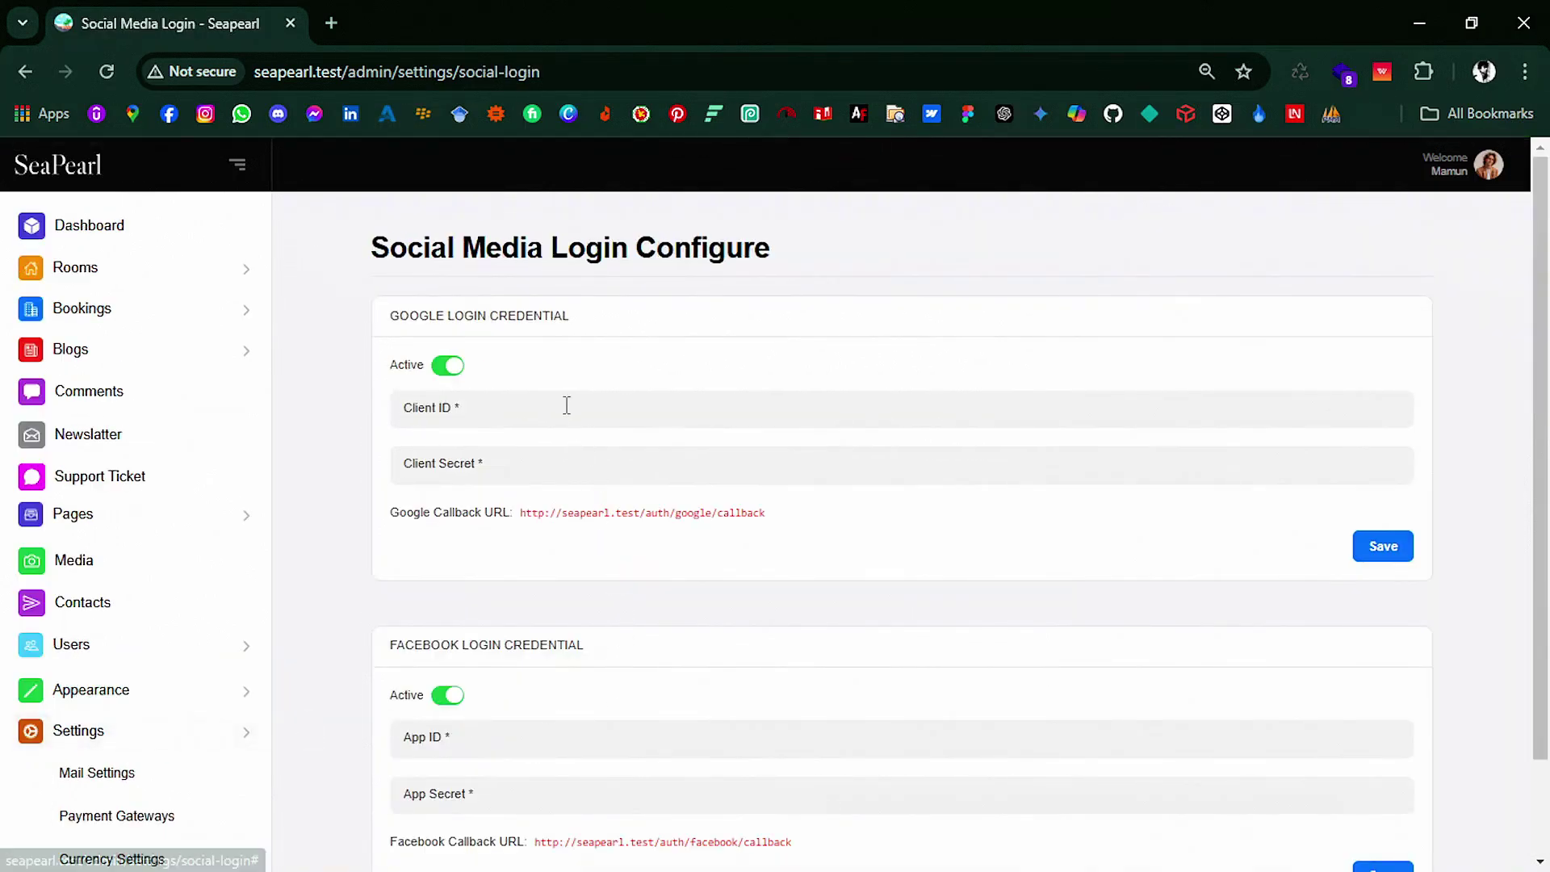
{"action": "scroll", "coordinate": [837, 572], "scroll_direction": "down", "scroll_amount": 1}
{"action": "scroll", "coordinate": [836, 572], "scroll_direction": "down", "scroll_amount": 1}
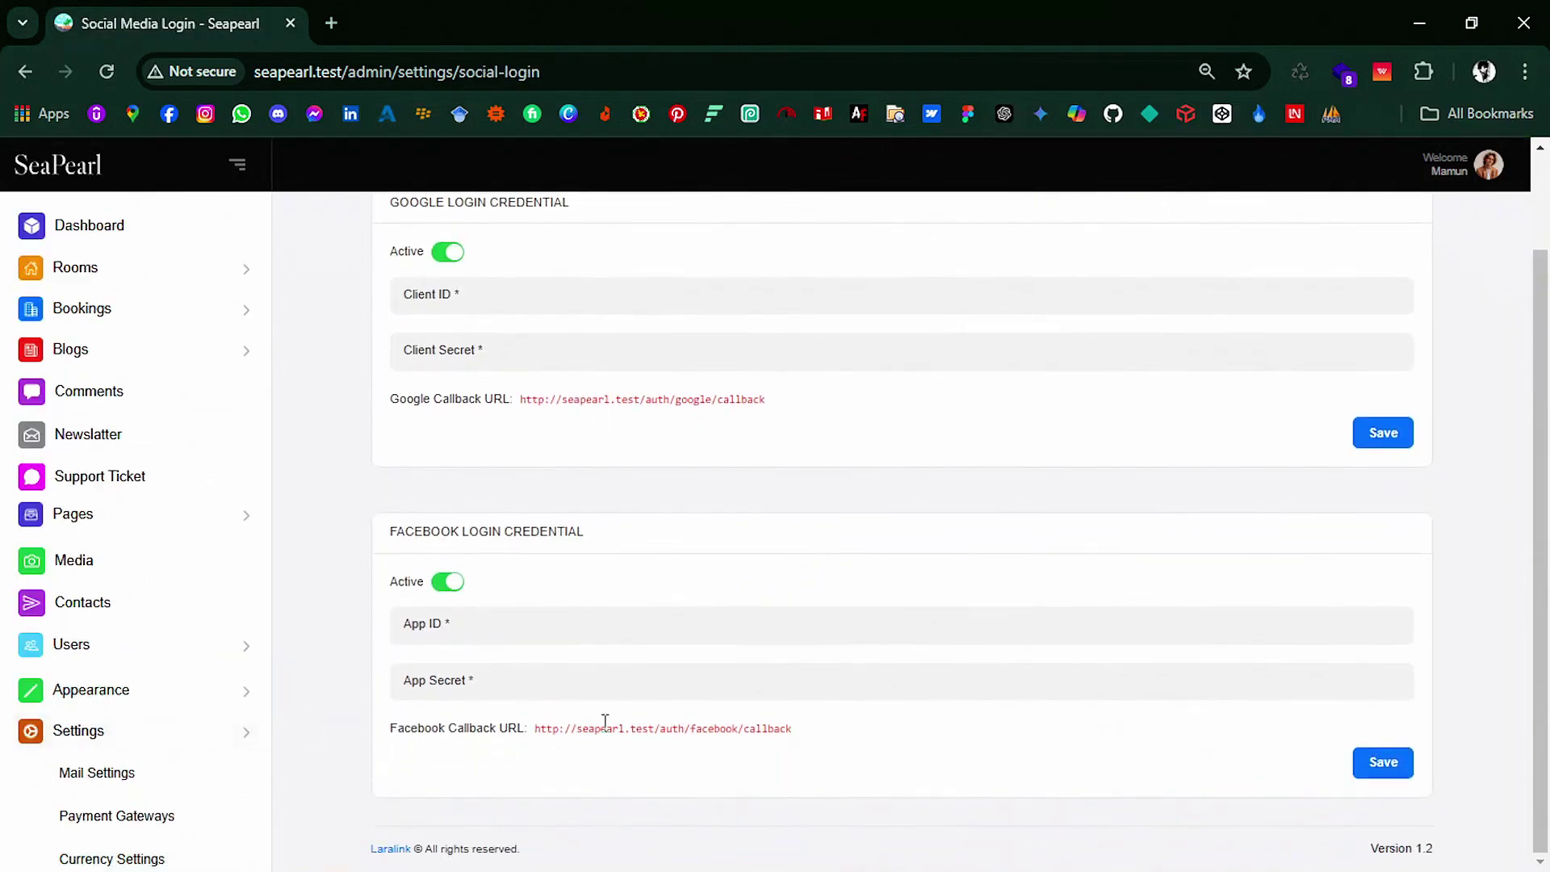
{"action": "scroll", "coordinate": [187, 746], "scroll_direction": "down", "scroll_amount": 5}
{"action": "scroll", "coordinate": [145, 777], "scroll_direction": "up", "scroll_amount": 5}
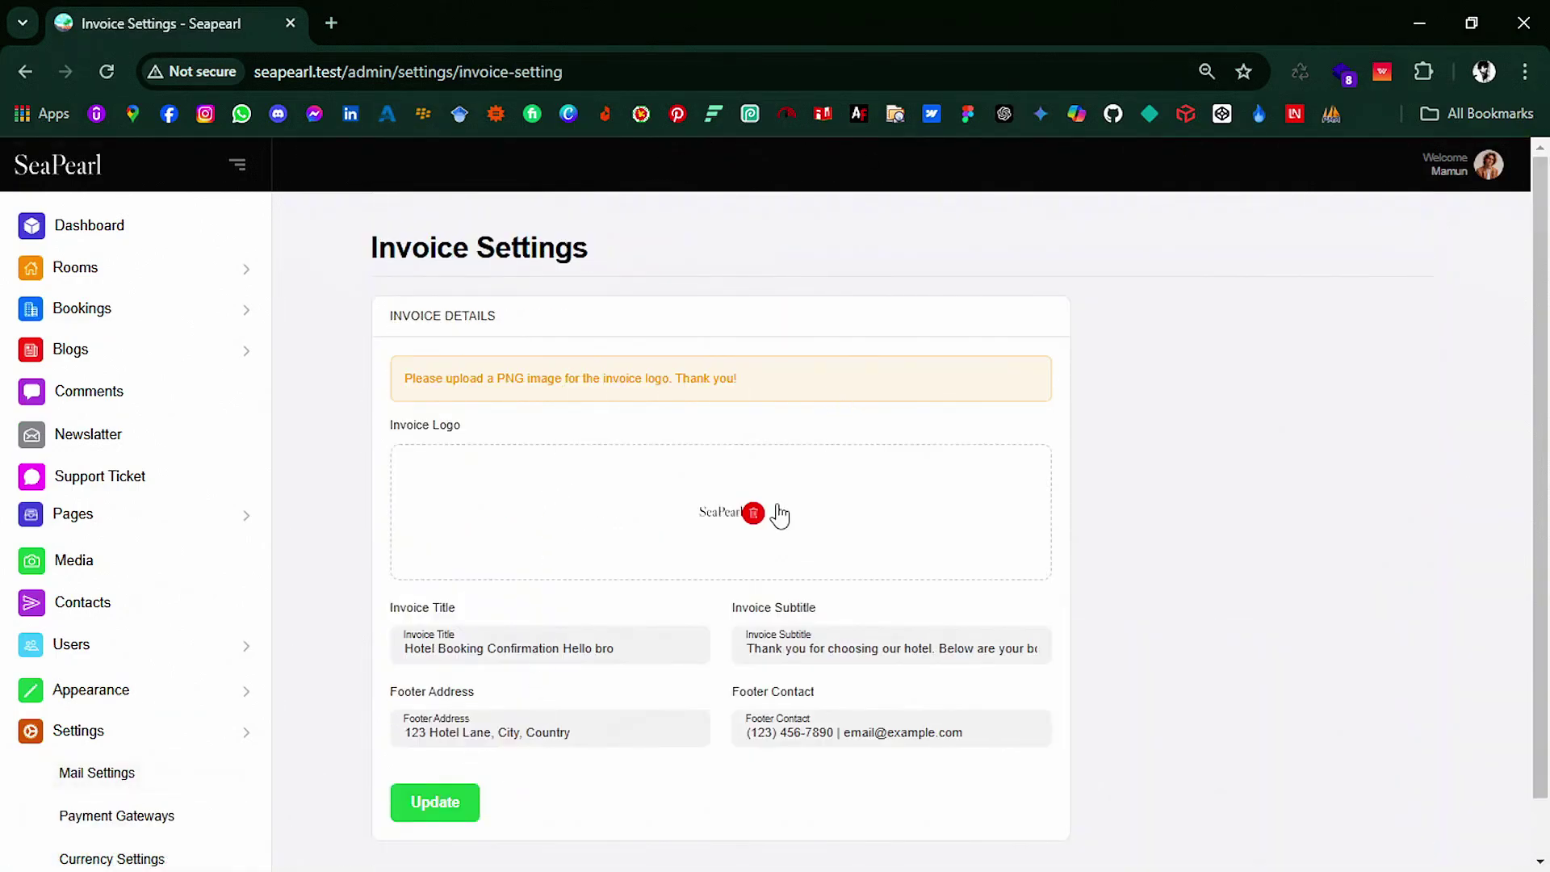
{"action": "scroll", "coordinate": [719, 531], "scroll_direction": "down", "scroll_amount": 1}
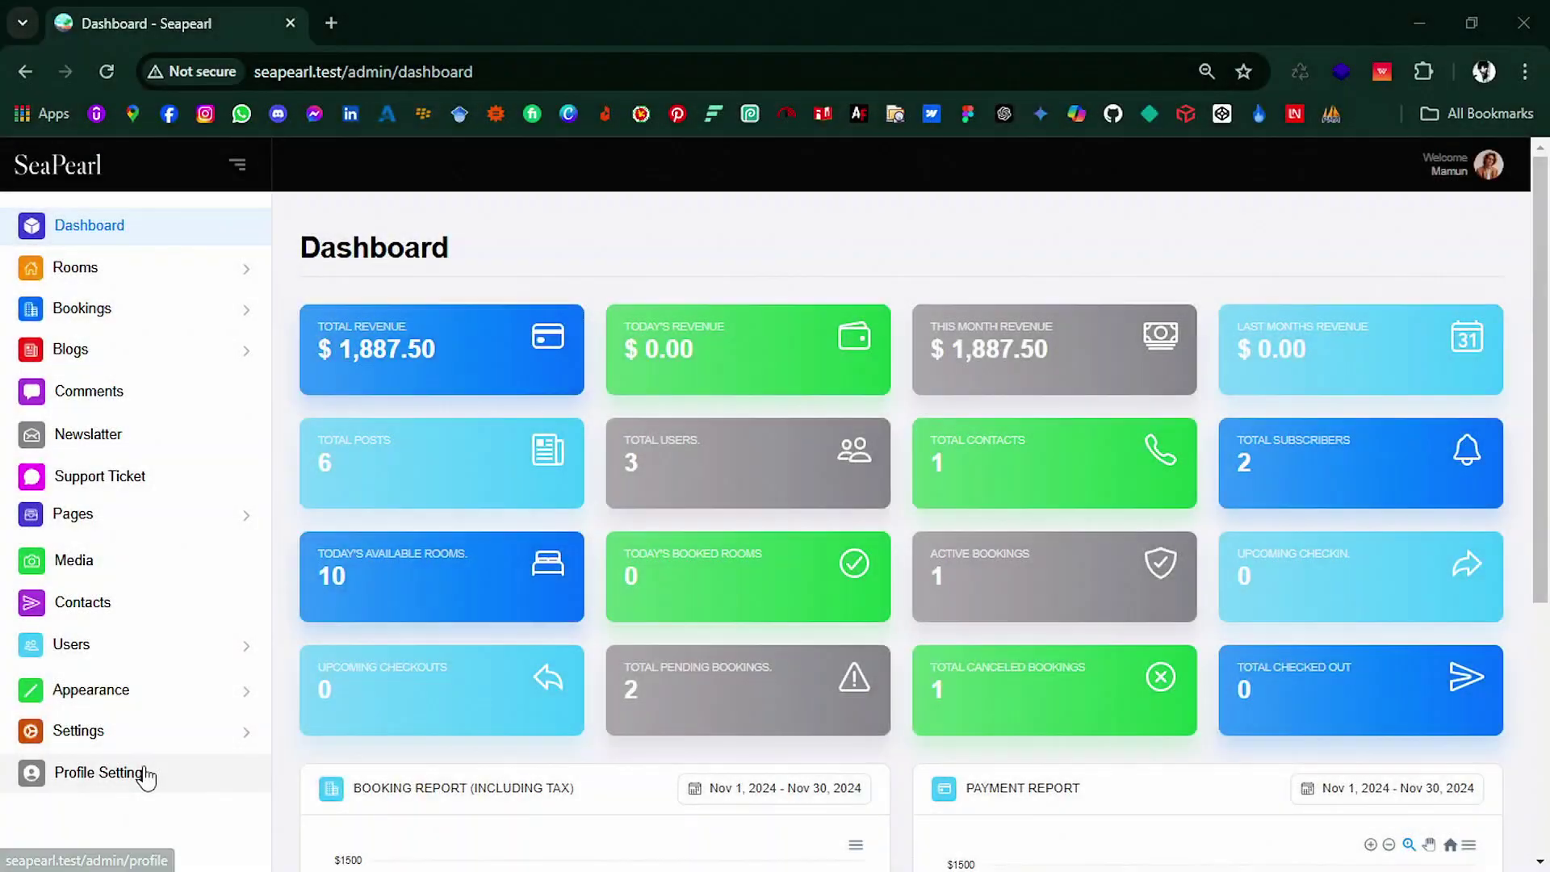
Step: Open Profile Setting and scroll down to the Change Password section
{"action": "left_click", "coordinate": [146, 773]}
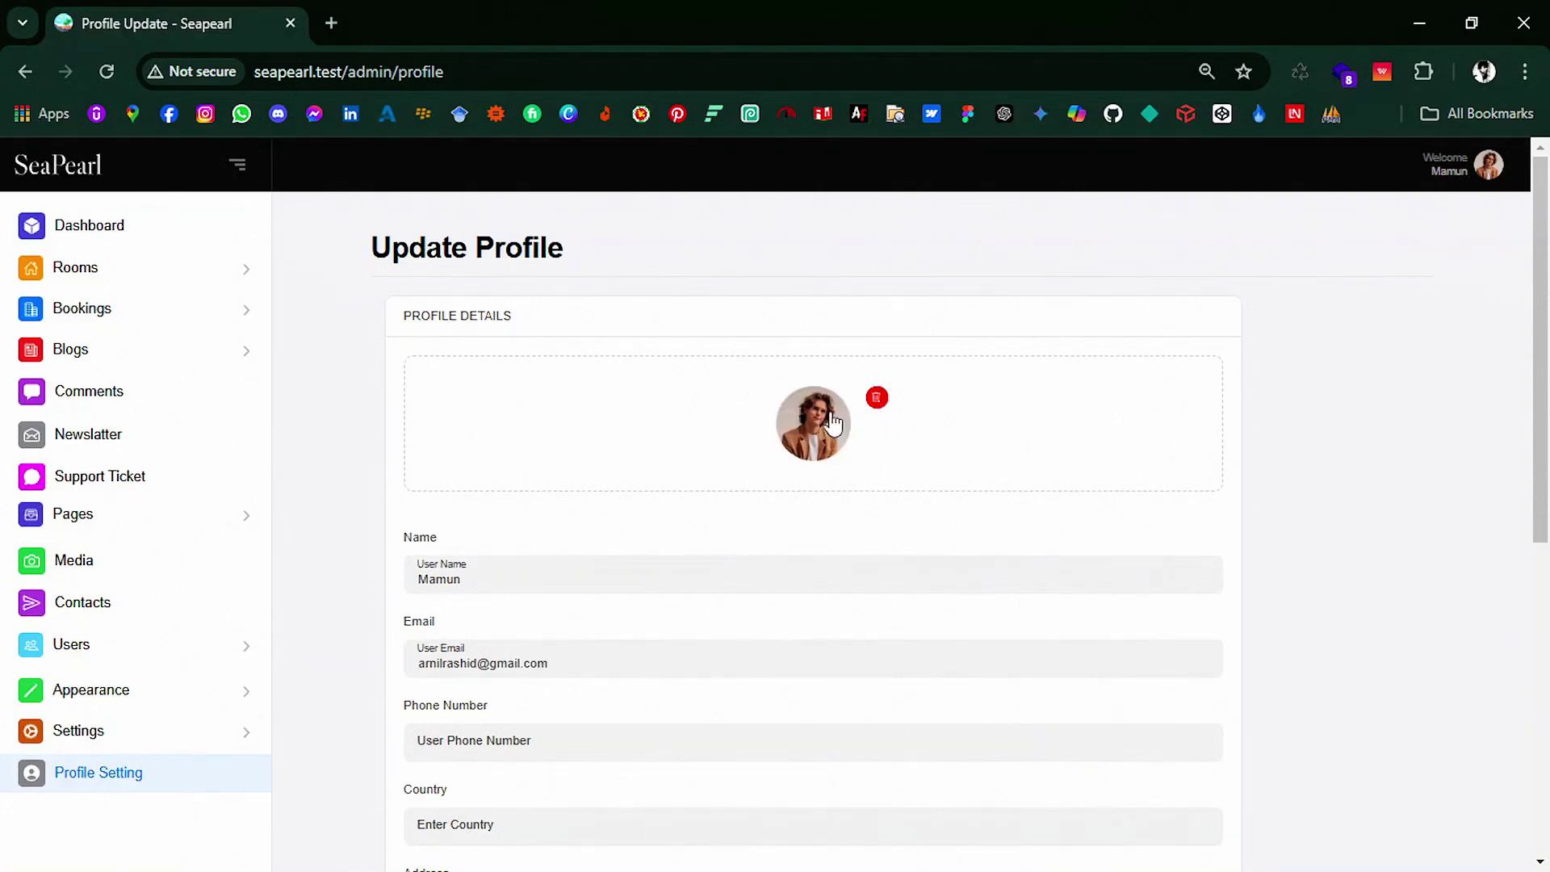
{"action": "scroll", "coordinate": [581, 444], "scroll_direction": "down", "scroll_amount": 3}
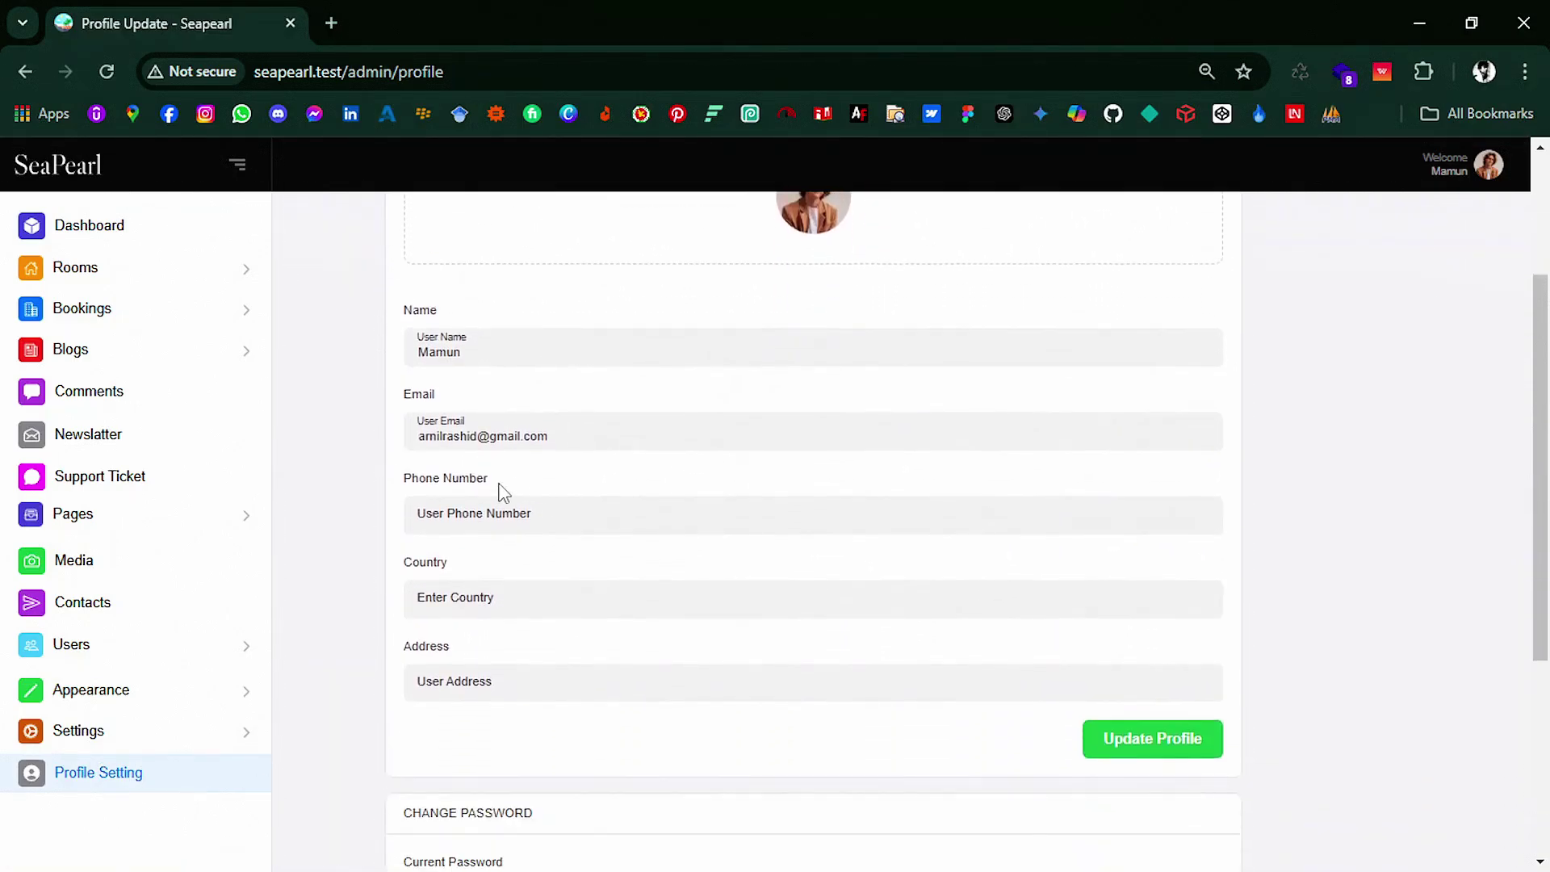
{"action": "scroll", "coordinate": [642, 460], "scroll_direction": "down", "scroll_amount": 1}
{"action": "scroll", "coordinate": [613, 590], "scroll_direction": "down", "scroll_amount": 3}
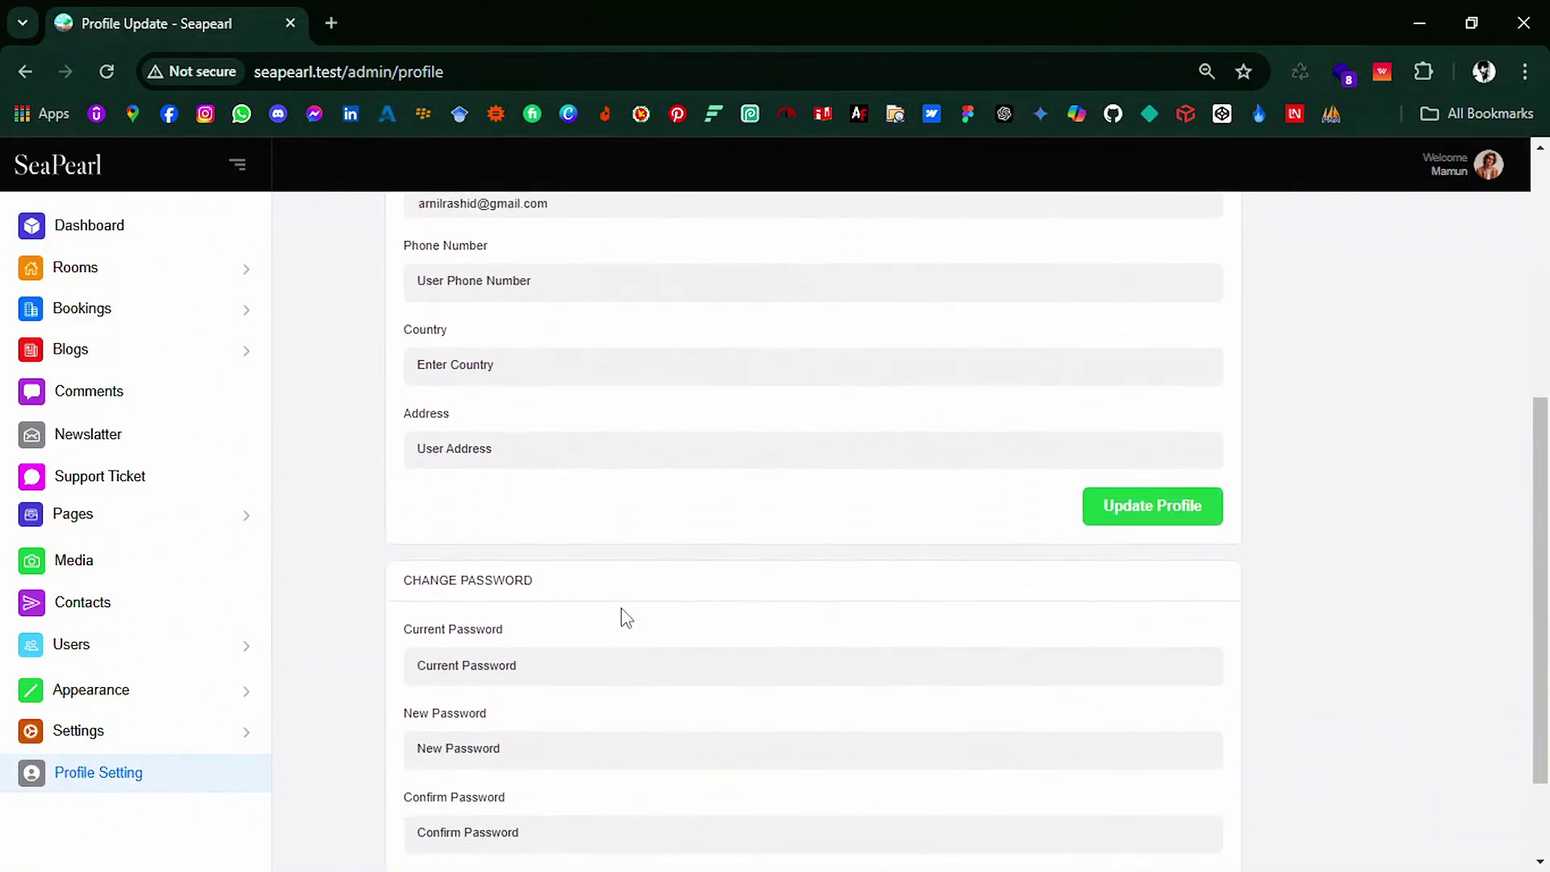